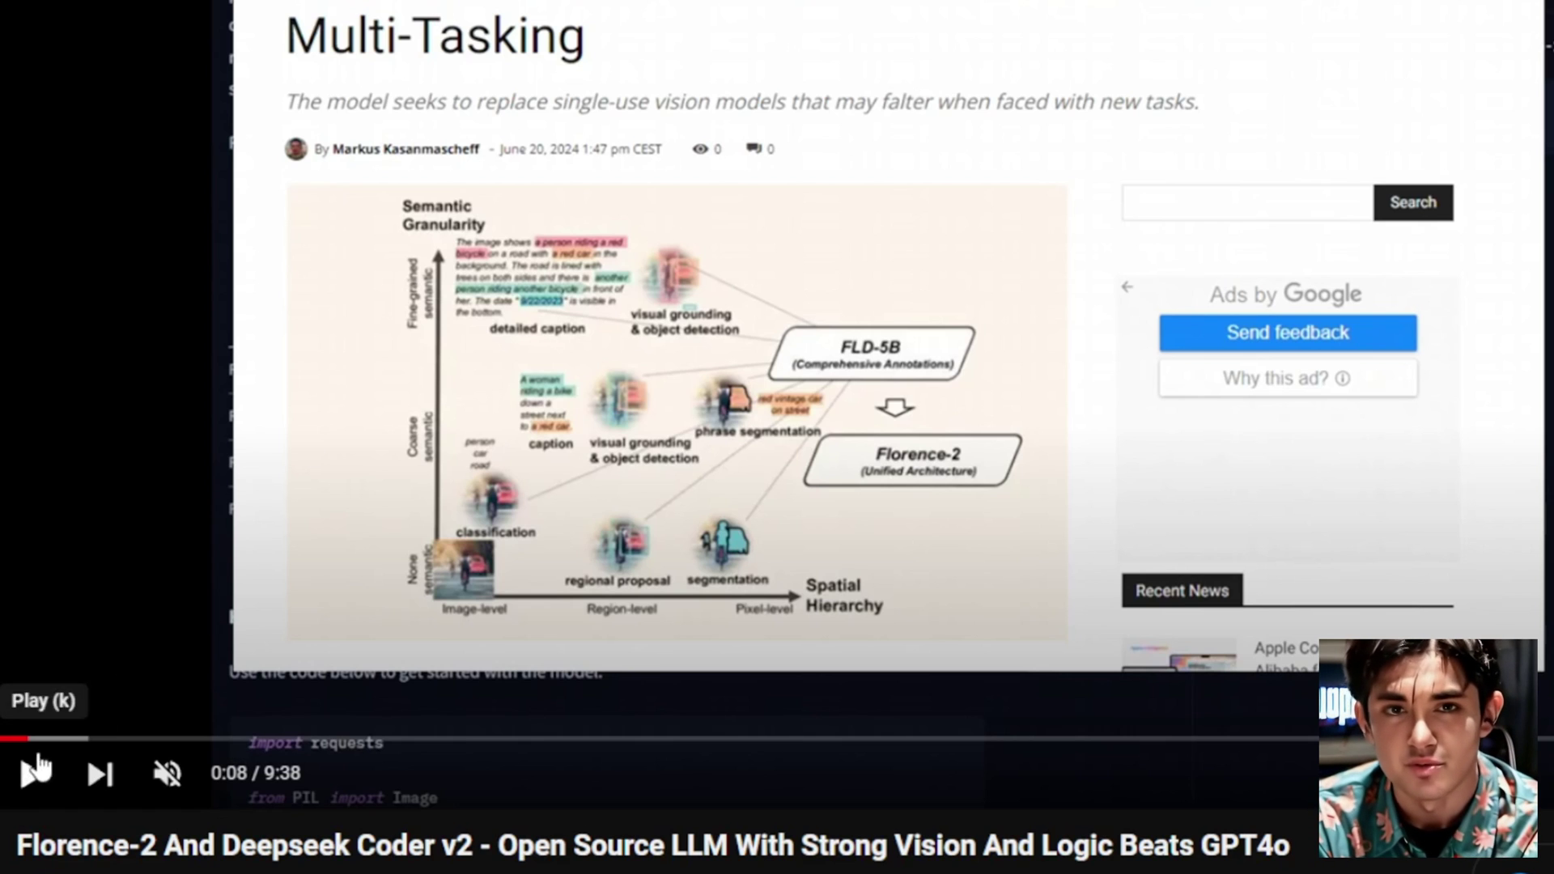
Seek the Florence-2 video forward to about 0:17, where the Florence-2 article appears
click(64, 738)
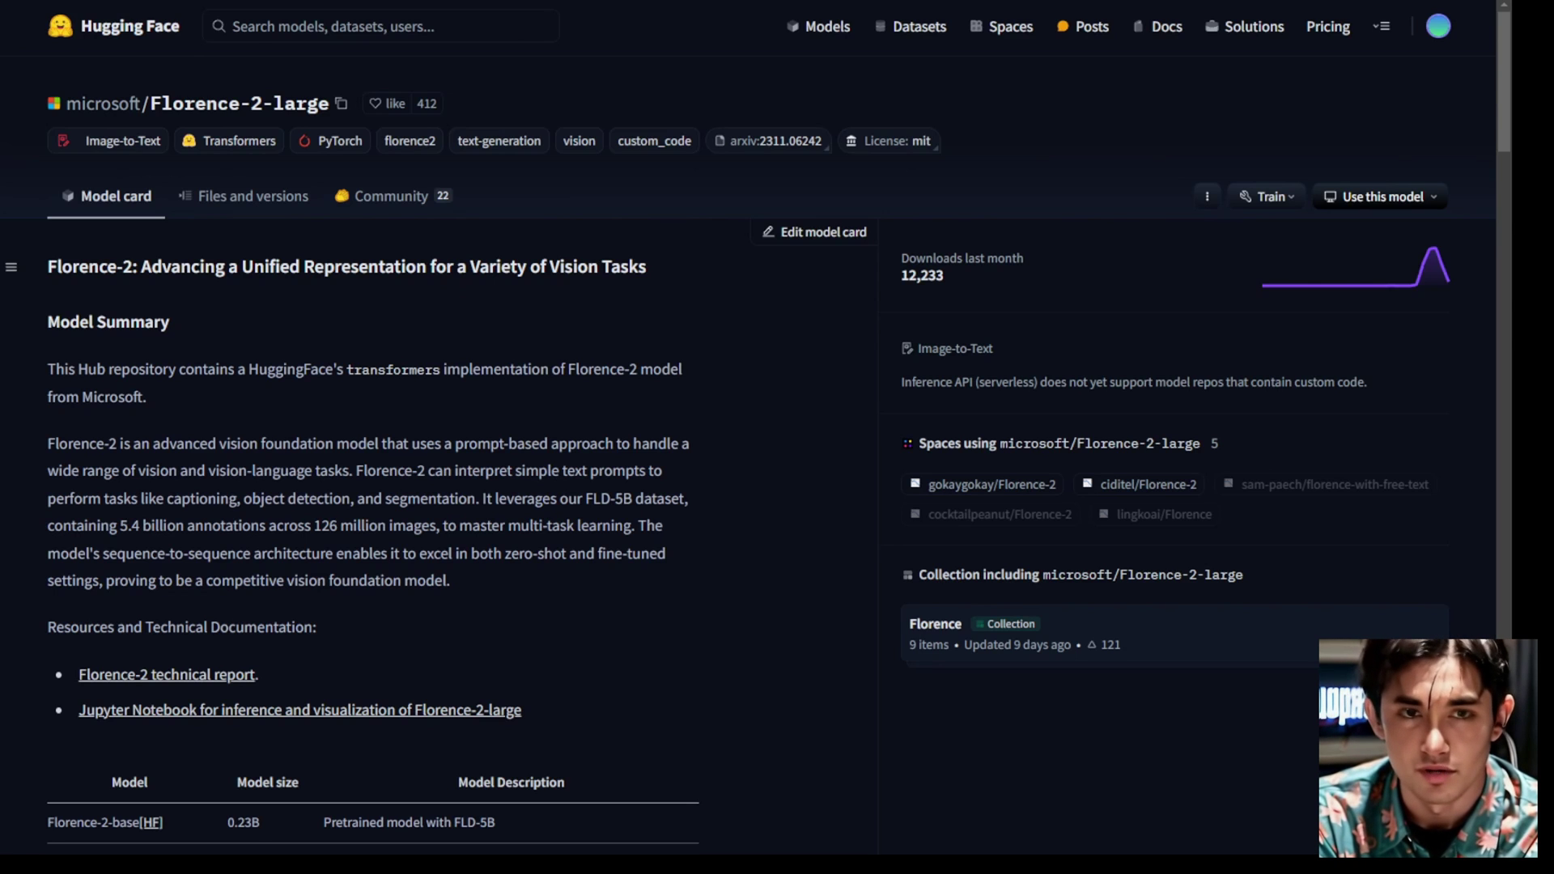
scroll(487, 361, down, 3)
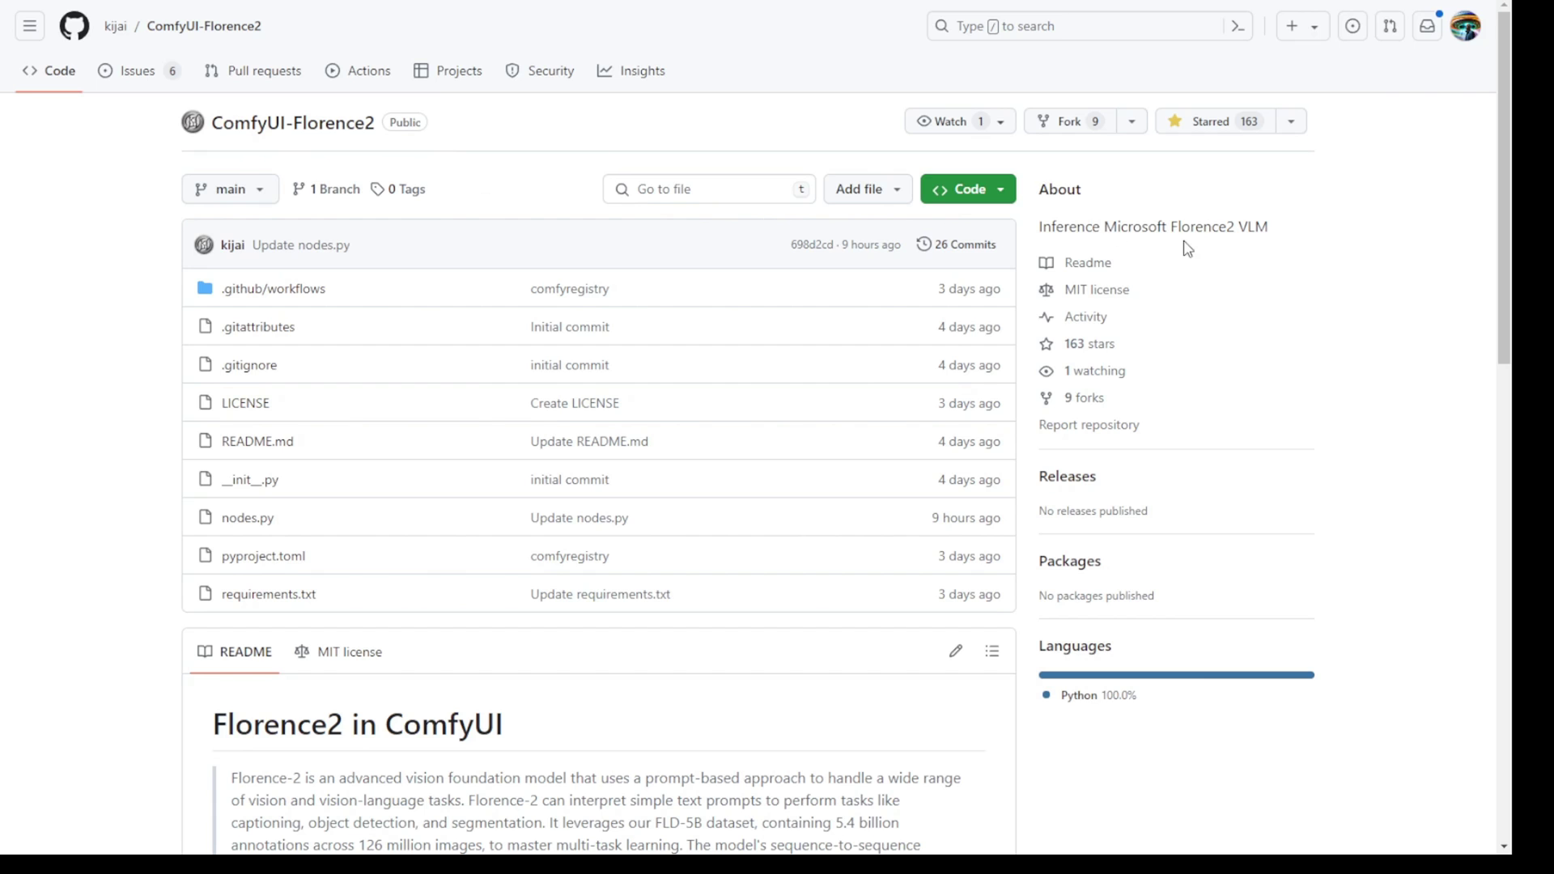
scroll(1101, 301, down, 8)
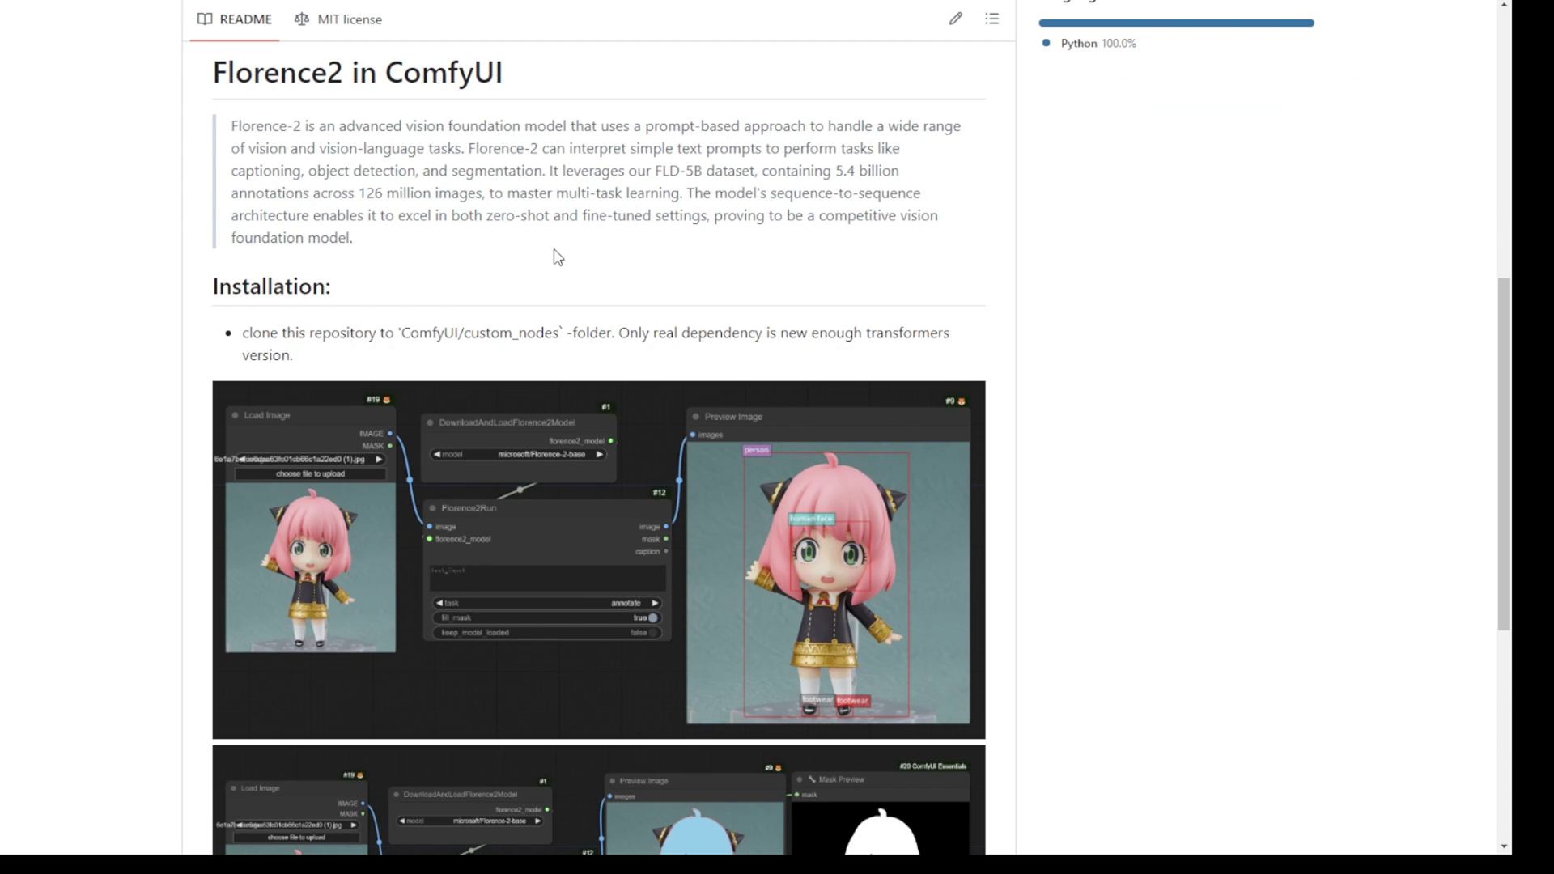
scroll(647, 461, down, 3)
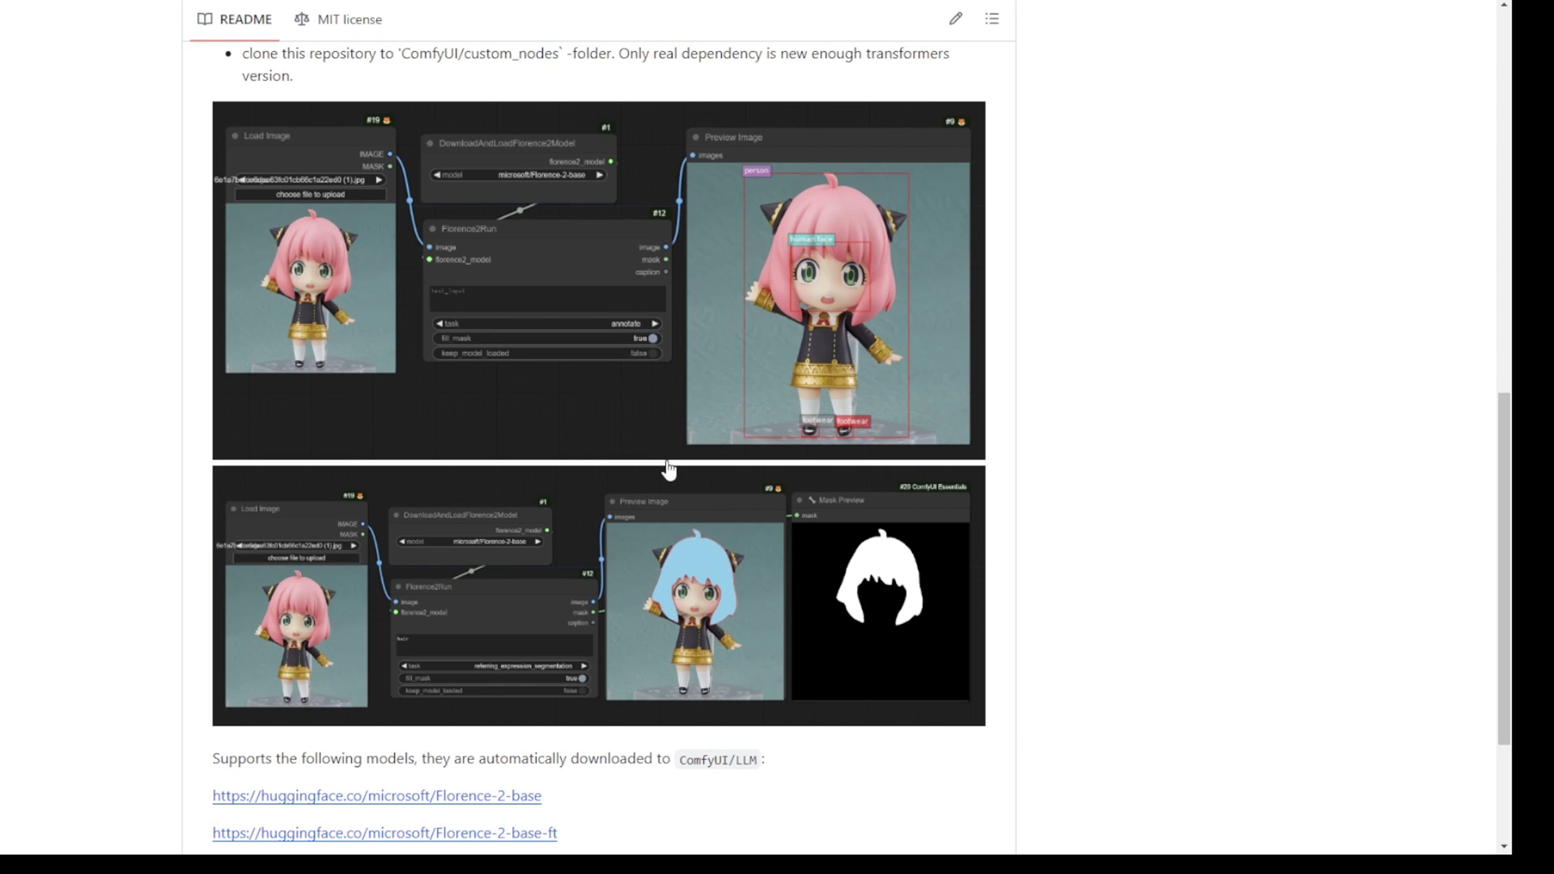
scroll(669, 475, up, 15)
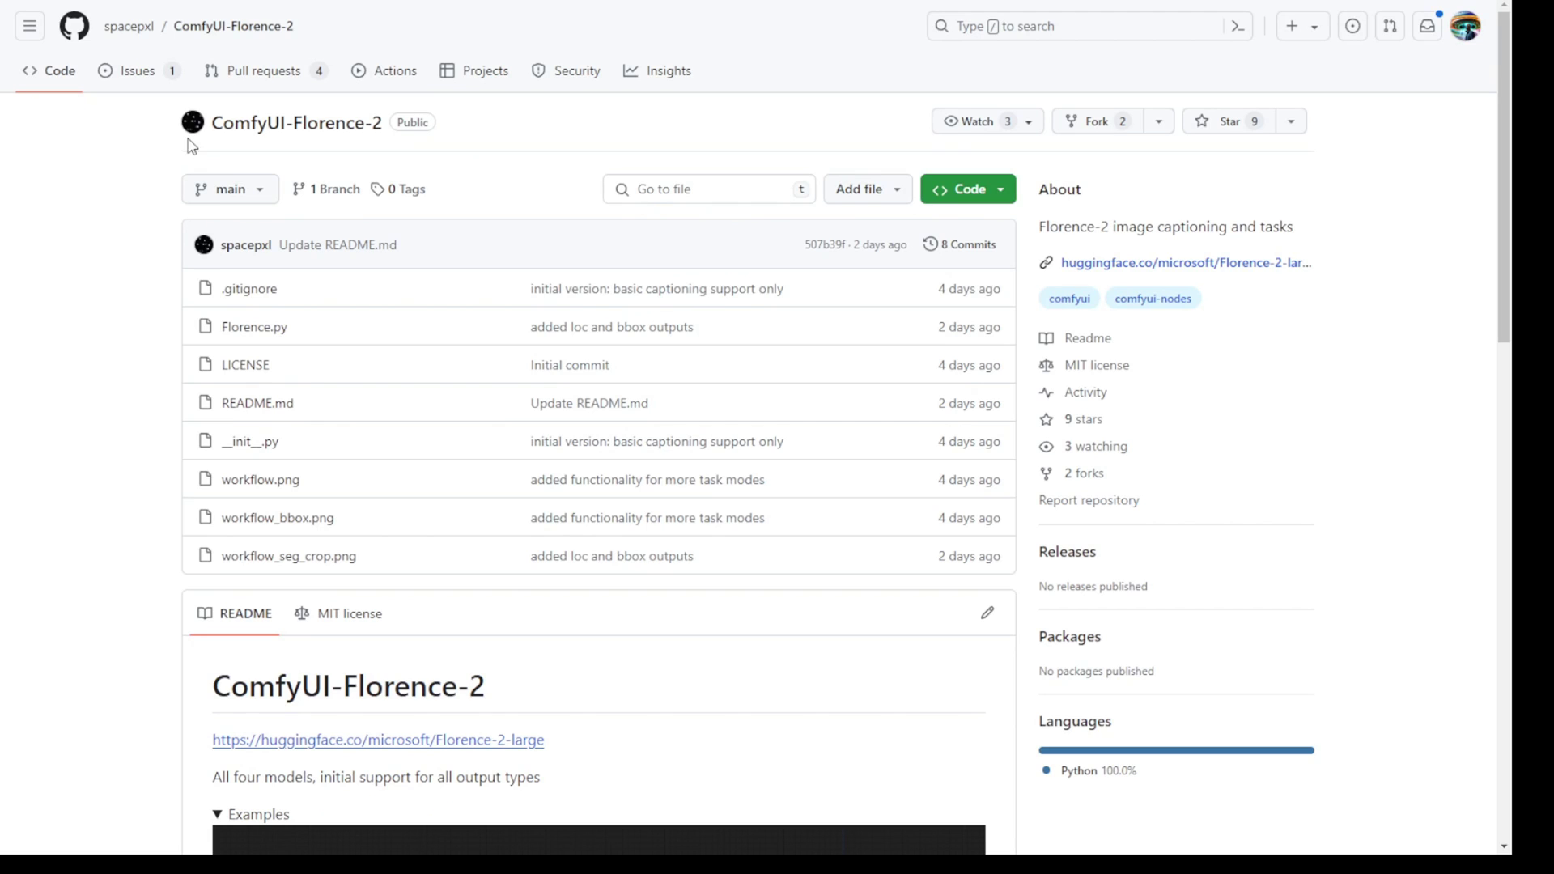
scroll(138, 405, down, 7)
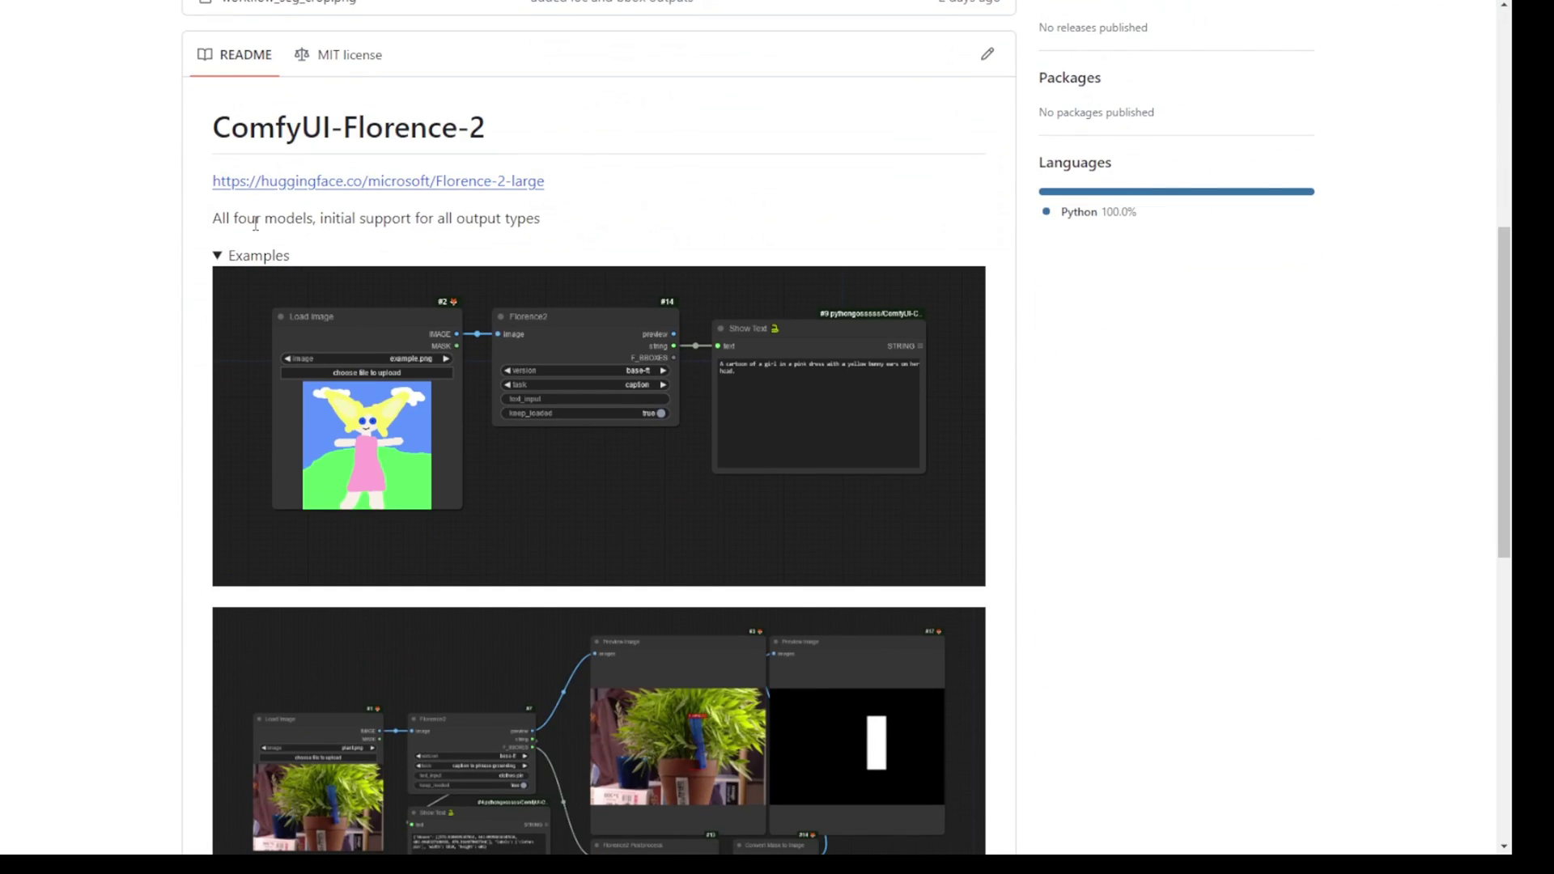
click(233, 254)
click(248, 607)
scroll(340, 421, down, 3)
scroll(341, 421, down, 4)
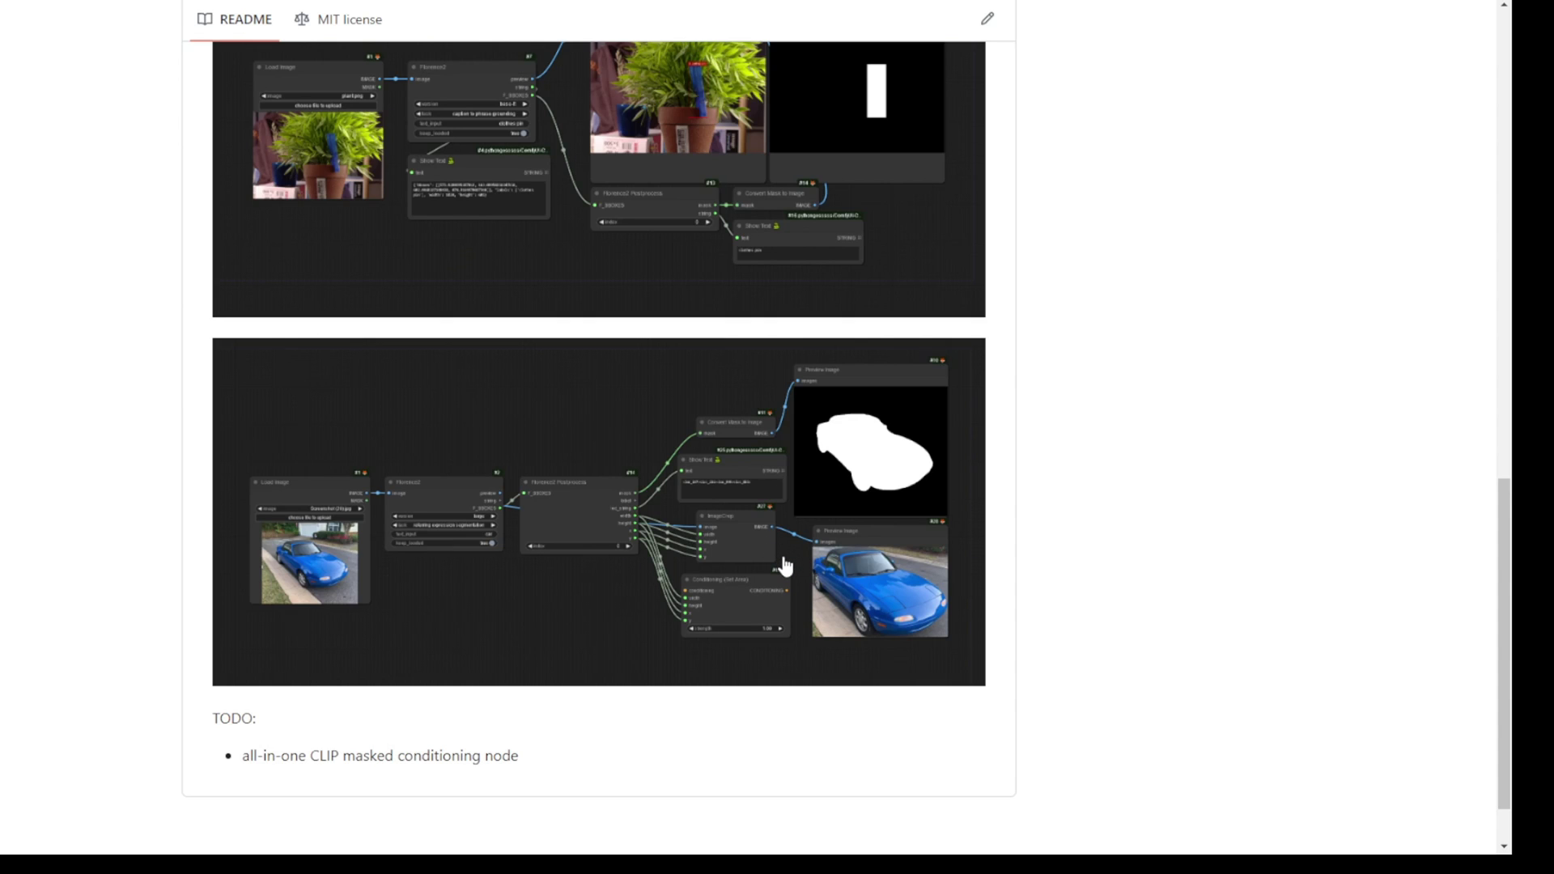
scroll(786, 567, up, 2)
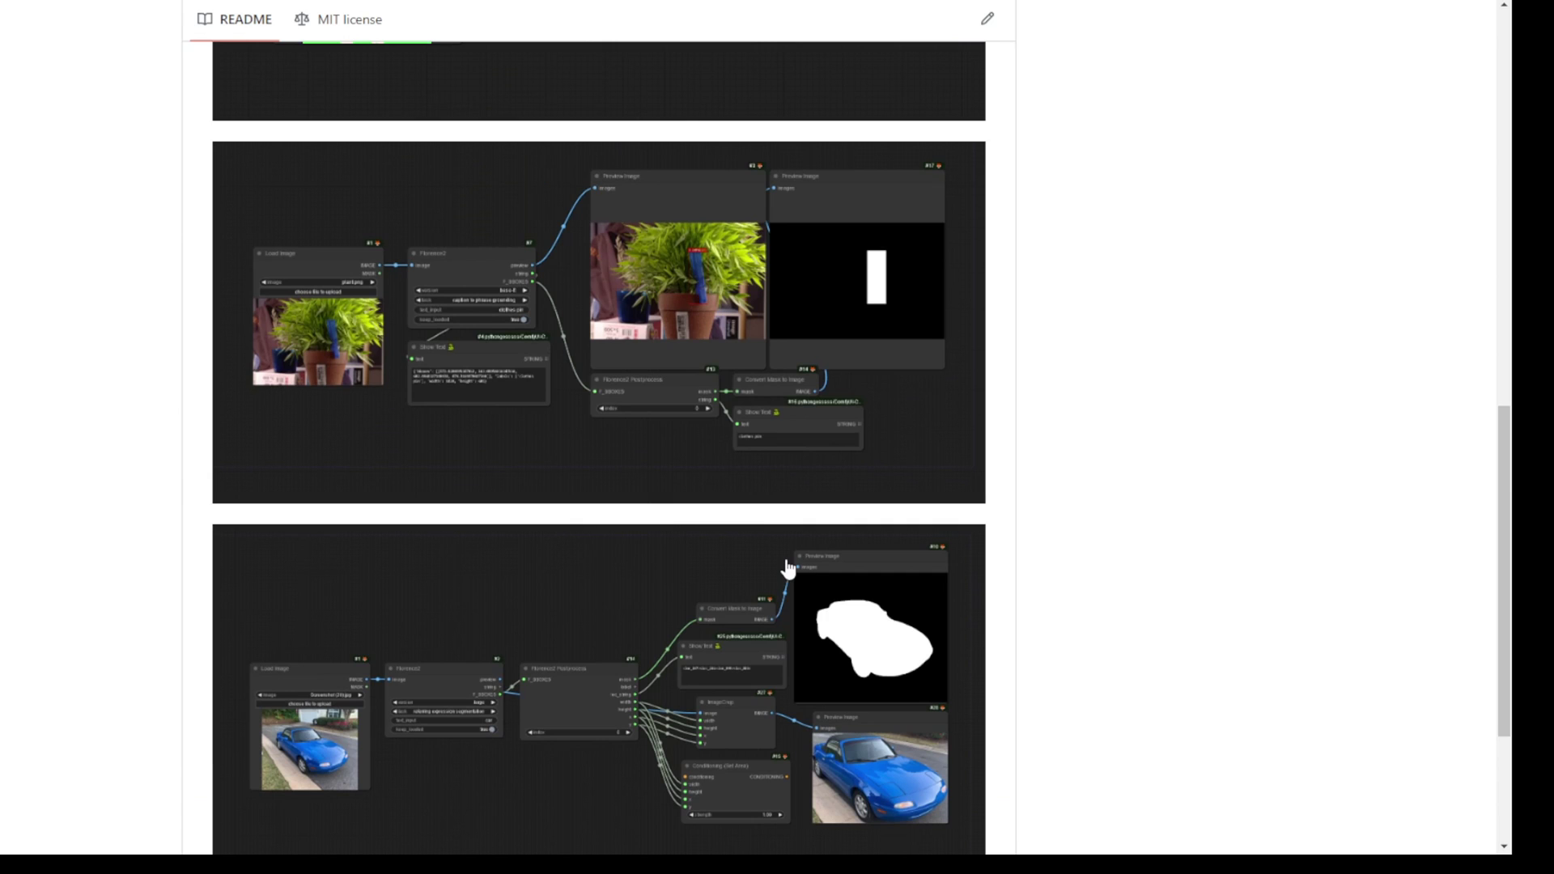
scroll(797, 572, up, 3)
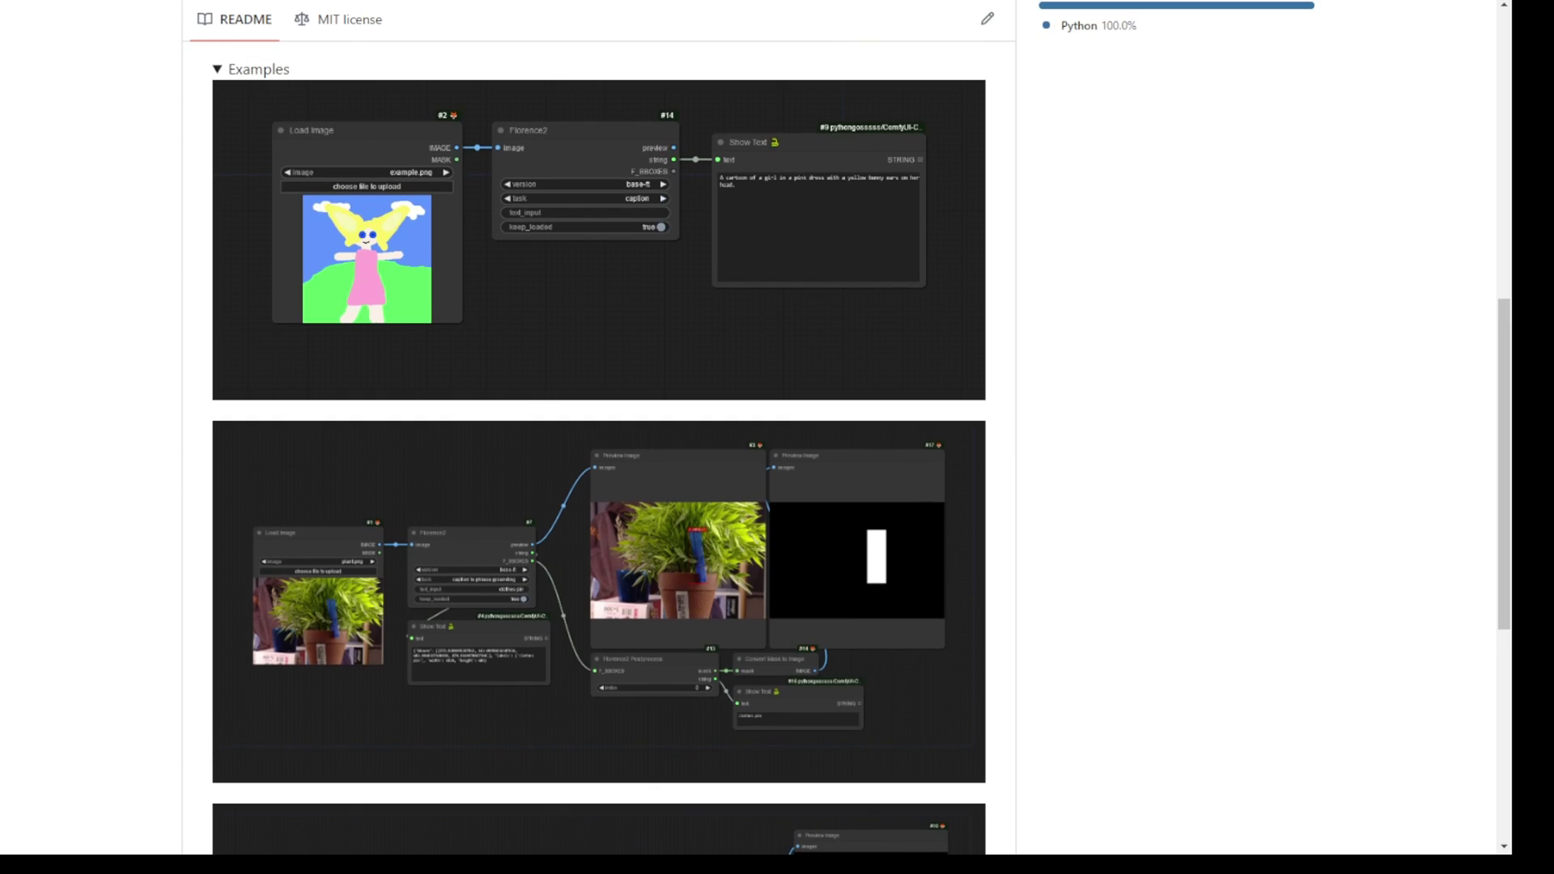
click(838, 71)
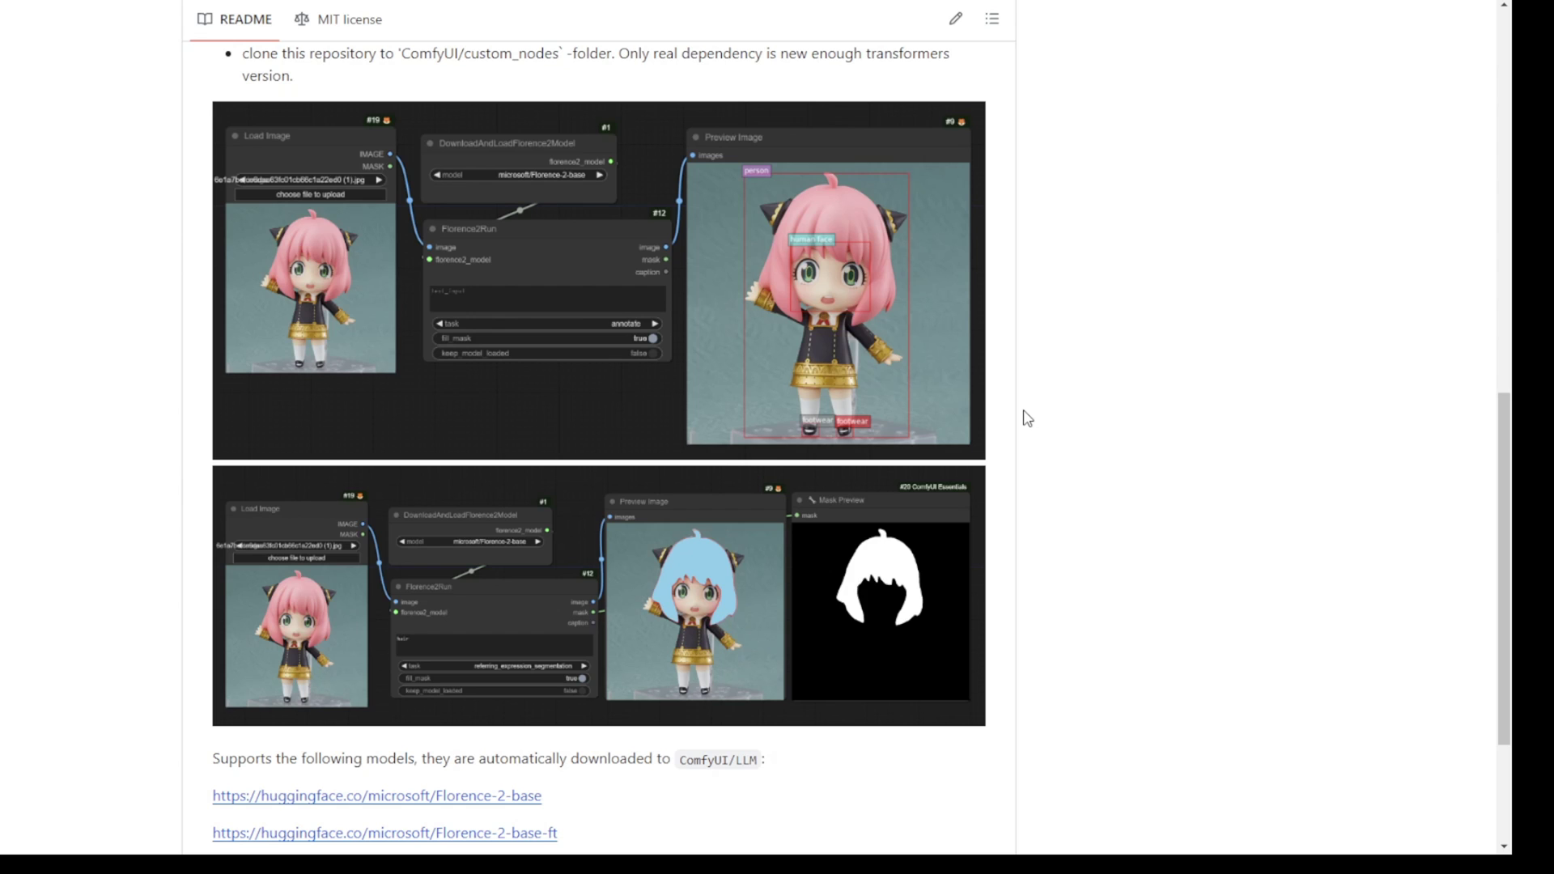
scroll(180, 267, down, 15)
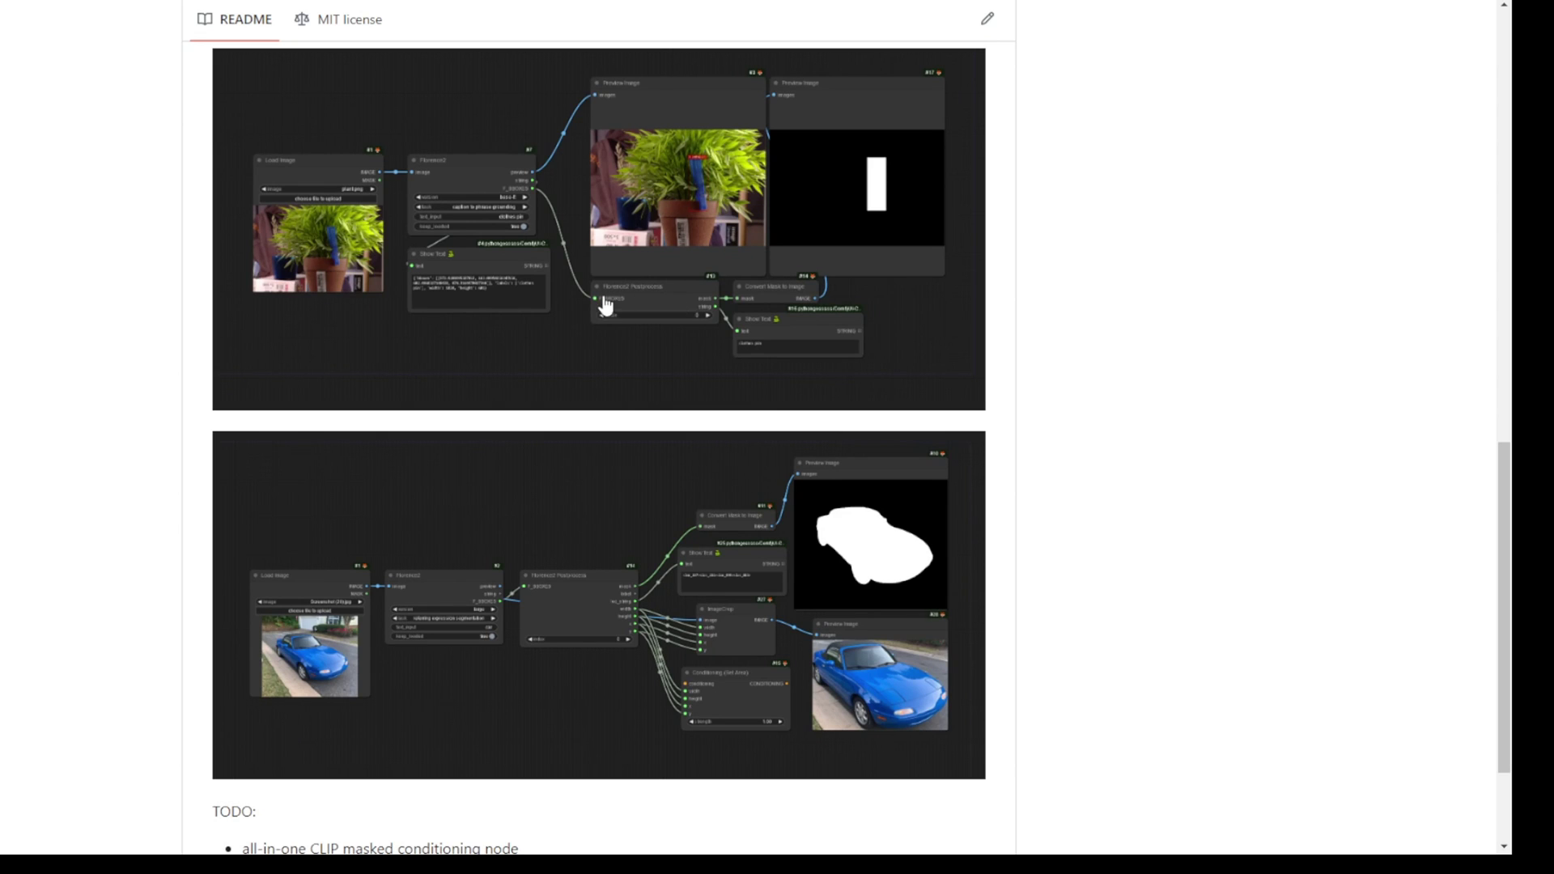
scroll(480, 500, down, 2)
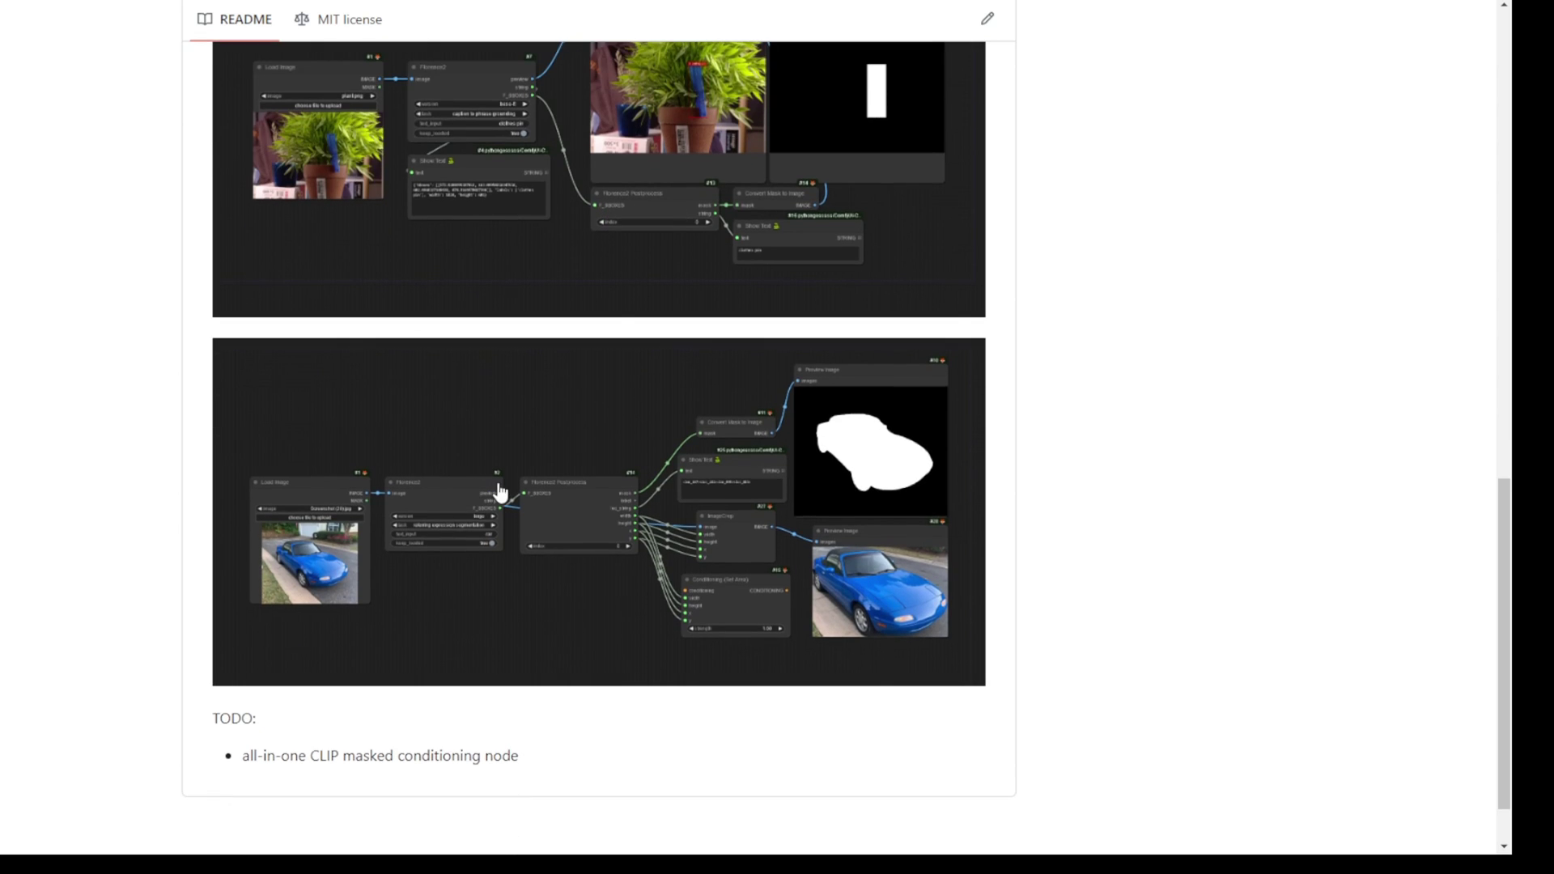
key(Home)
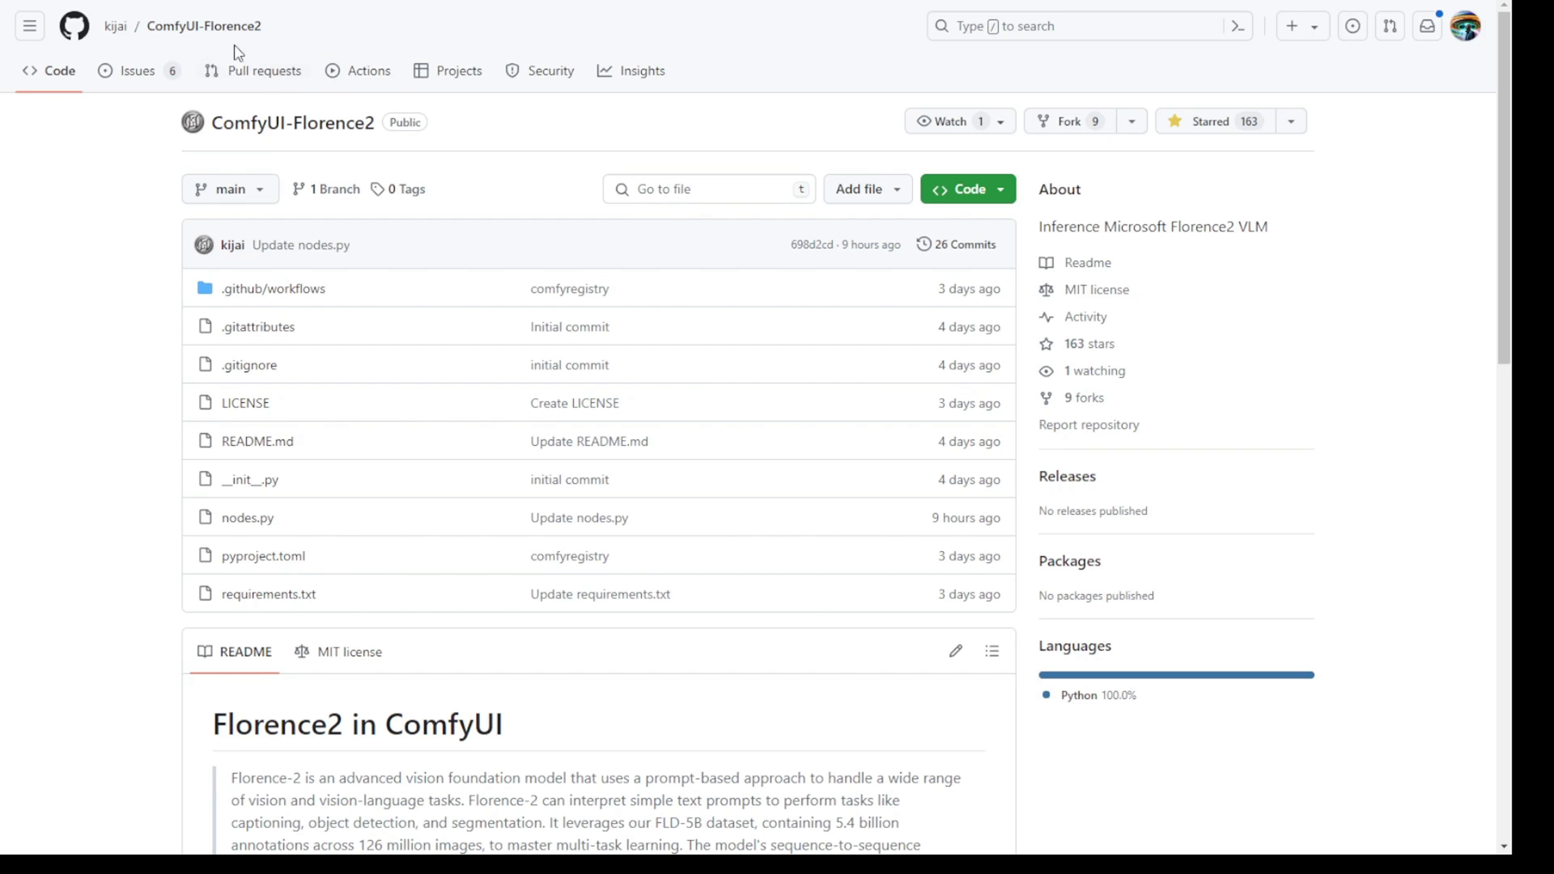
drag(372, 125, 223, 126)
Search Manager for the ComfyUI-Florence2 repo name, install it, and reboot the ComfyUI server
click(297, 153)
drag(209, 125, 374, 127)
key(ctrl+c)
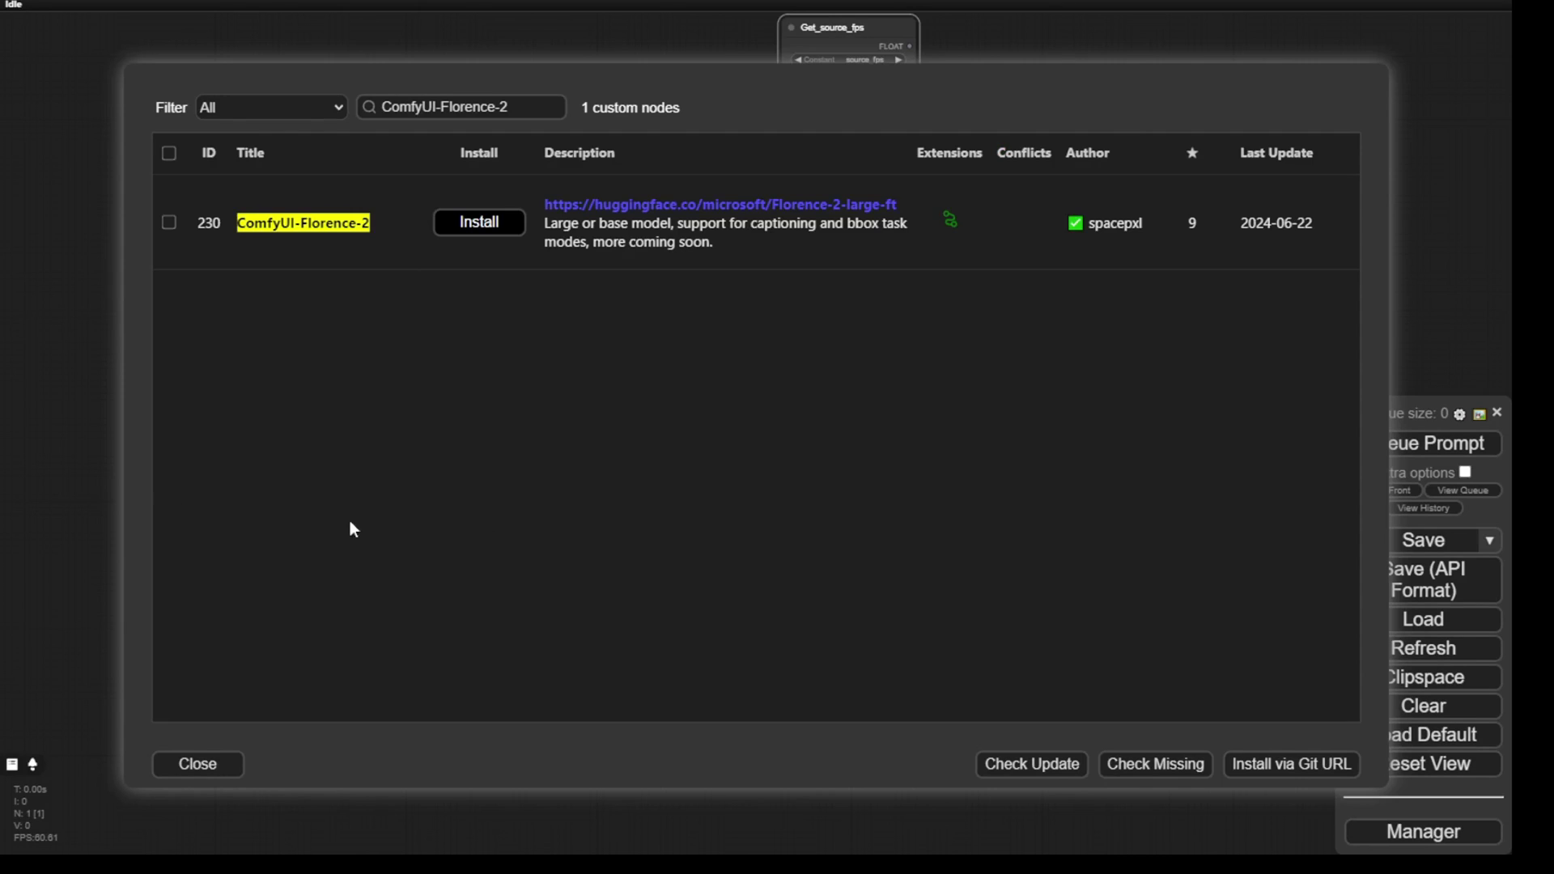
key(ctrl+a)
key(ctrl+v)
click(479, 222)
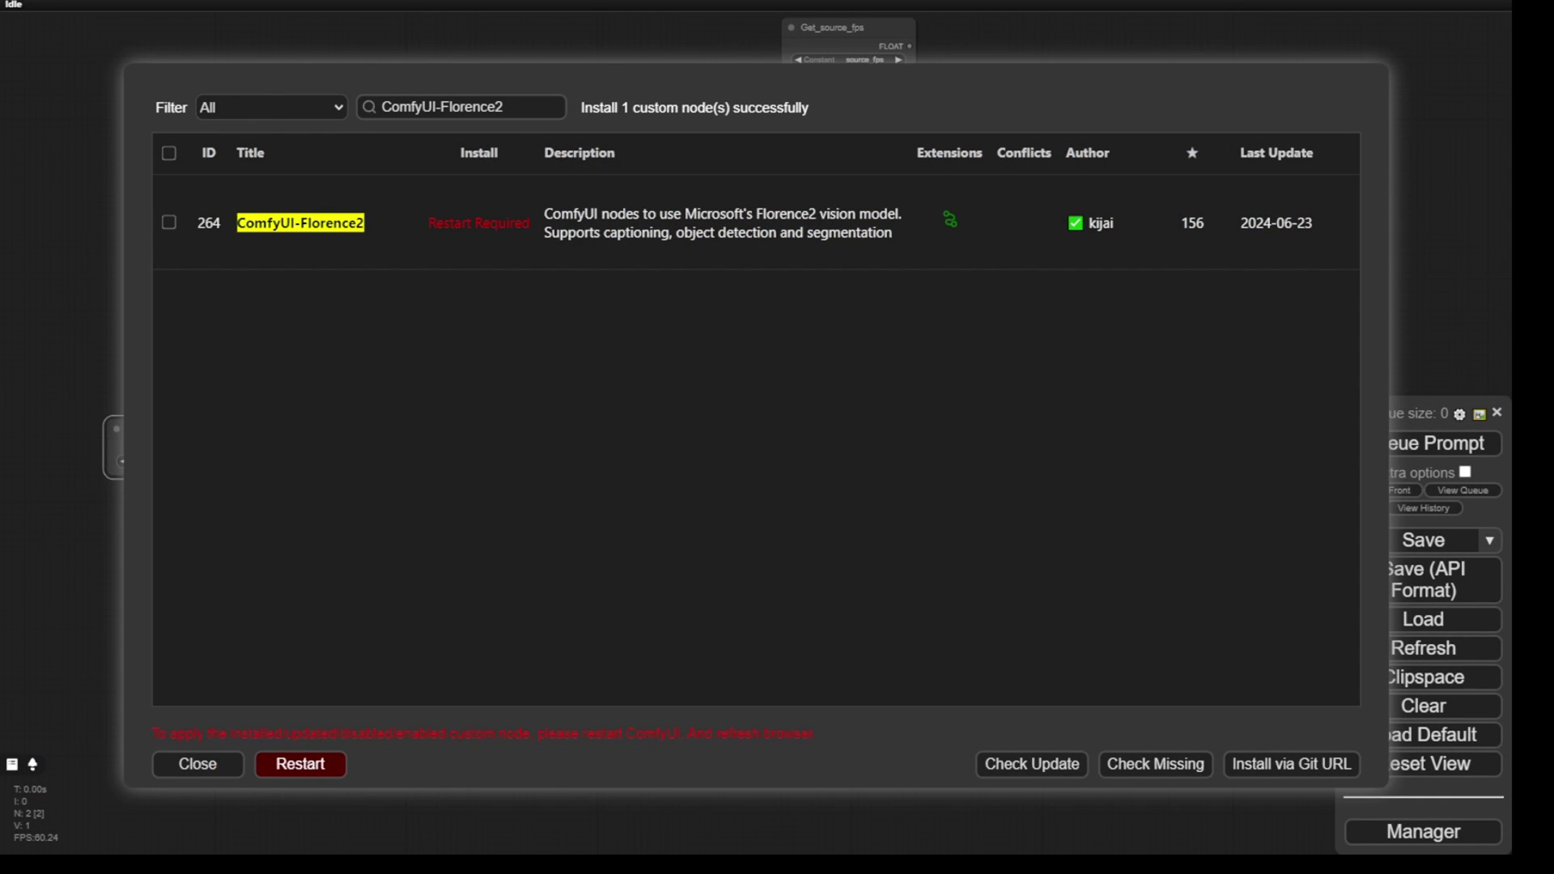
click(308, 769)
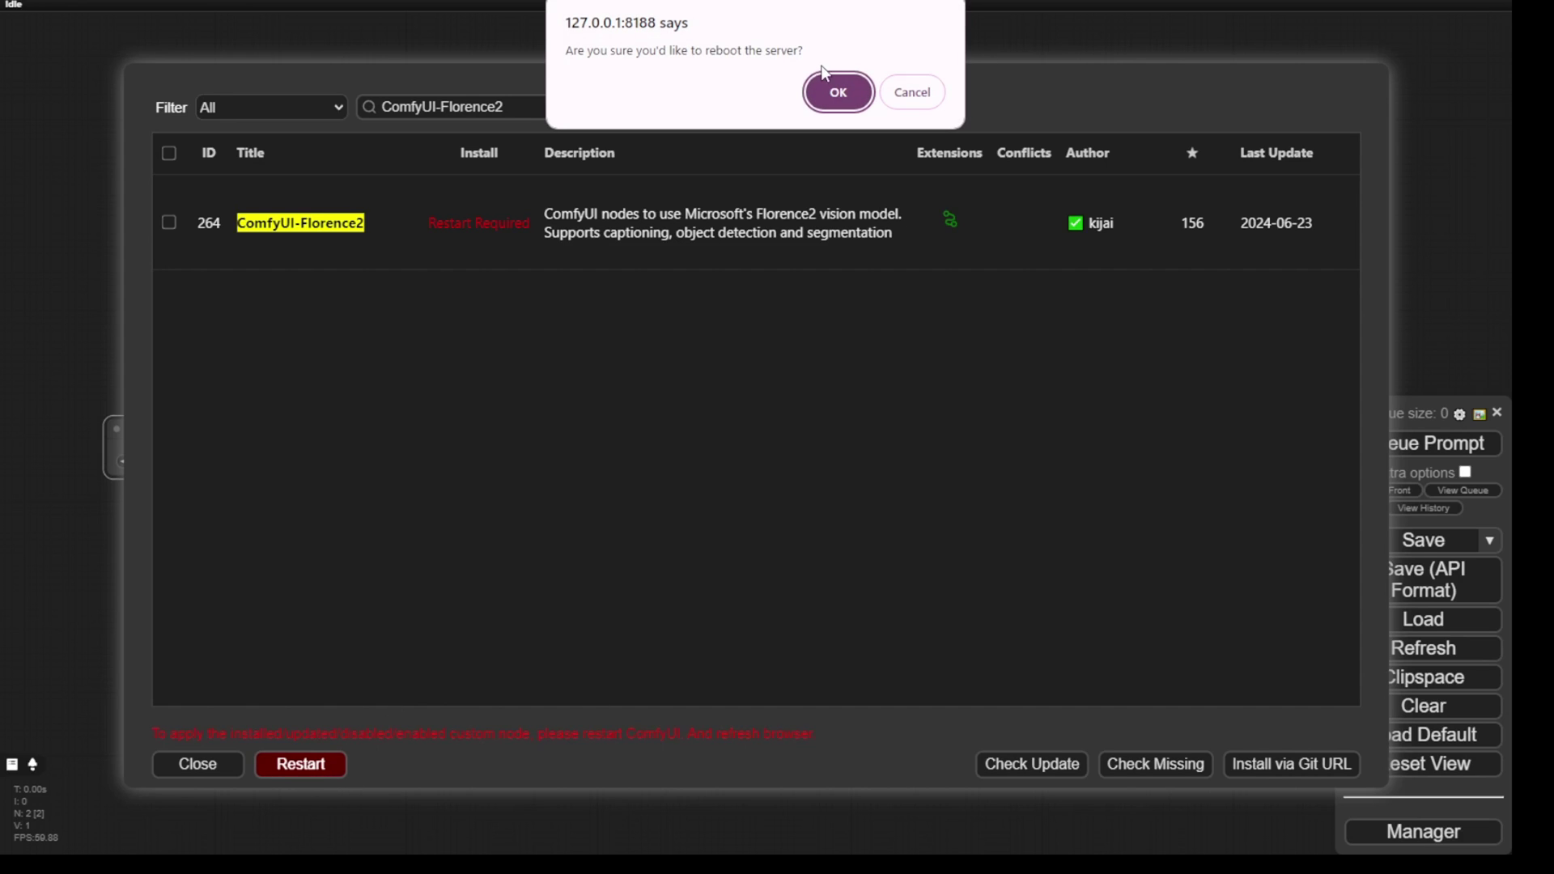
click(834, 87)
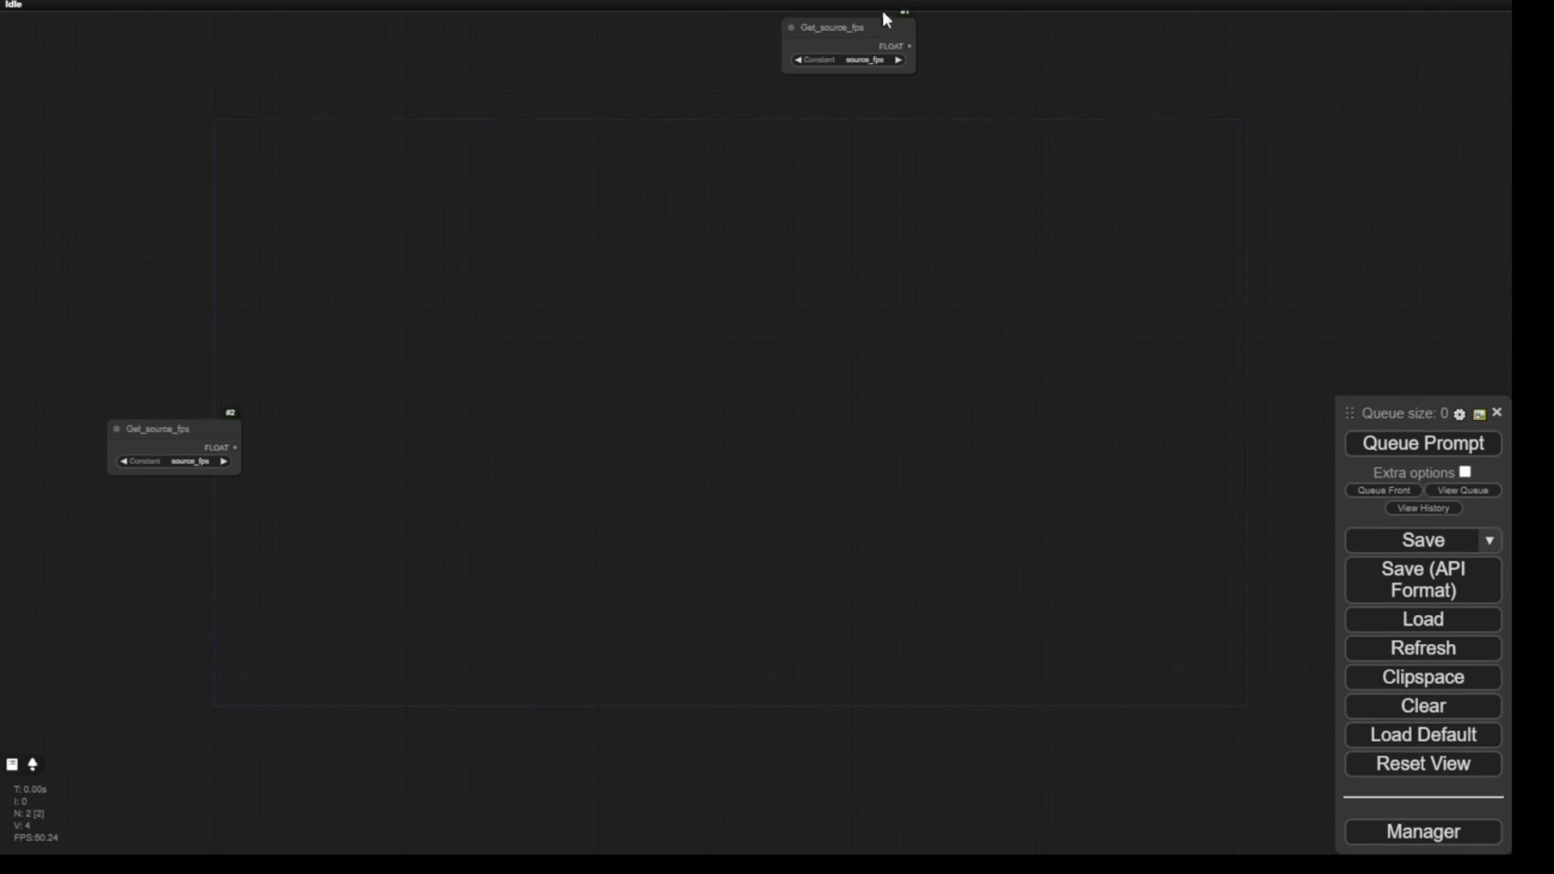
Clear the old workflow and add a DownloadAndLoadFlorence2Model node from the Florence2 category
click(1423, 707)
click(826, 93)
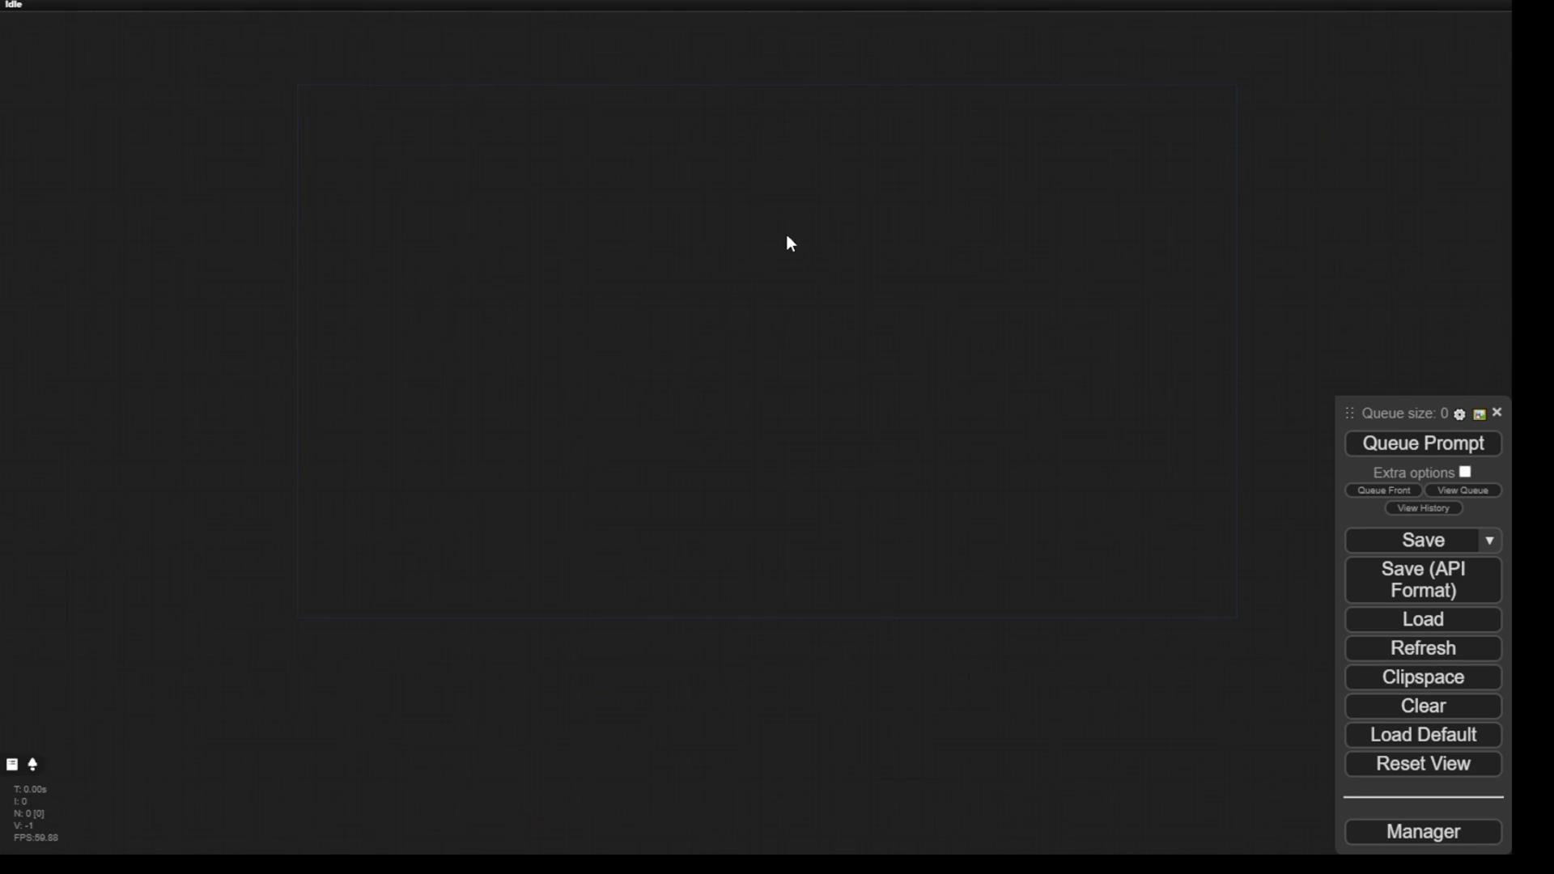
right_click(461, 267)
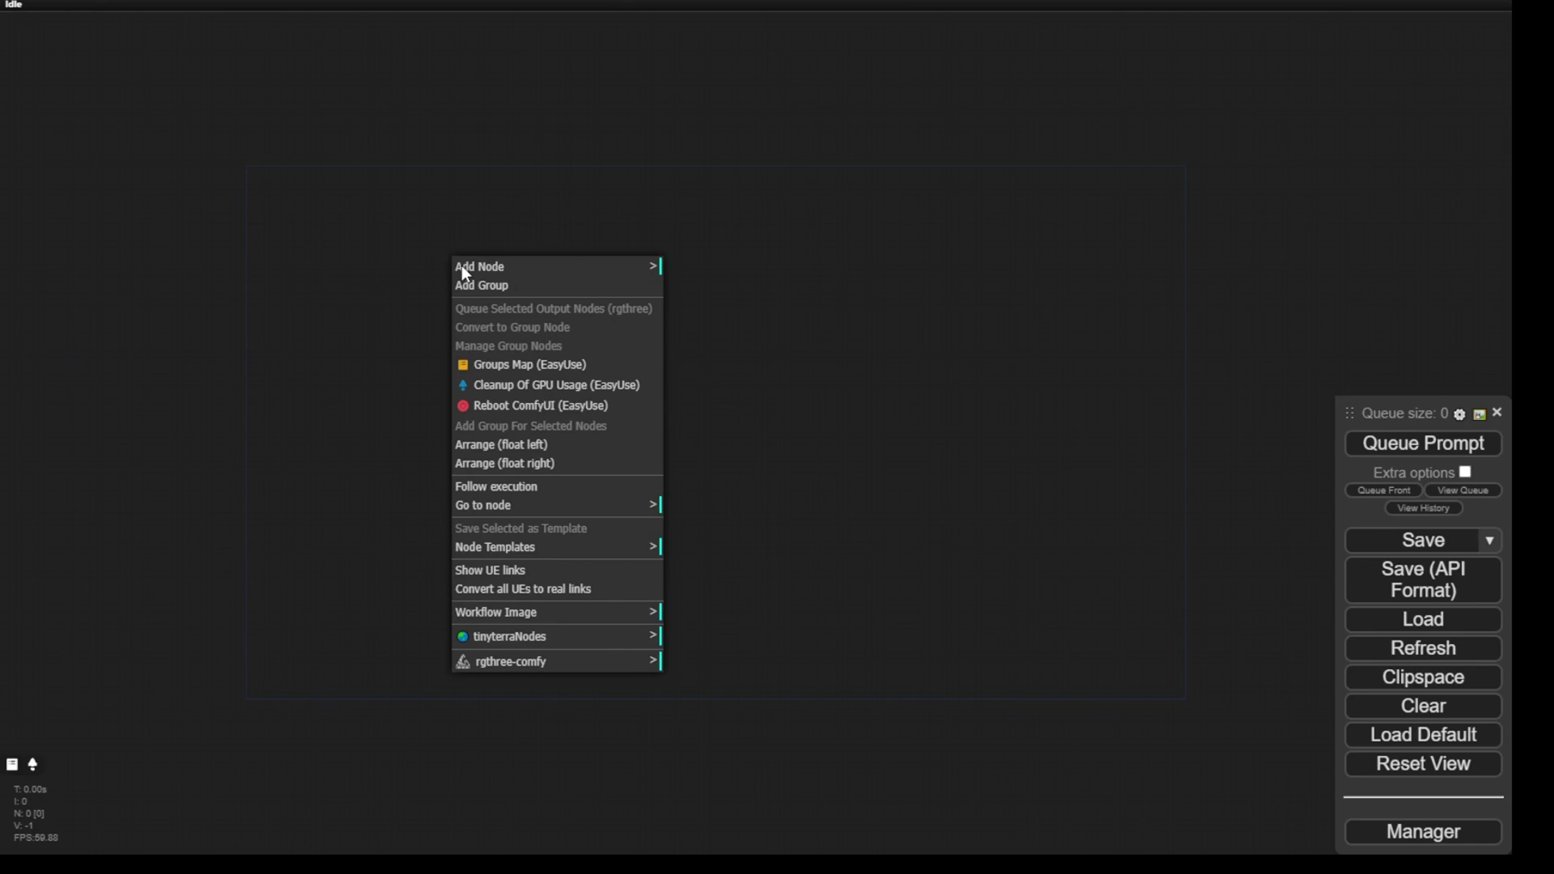
click(477, 275)
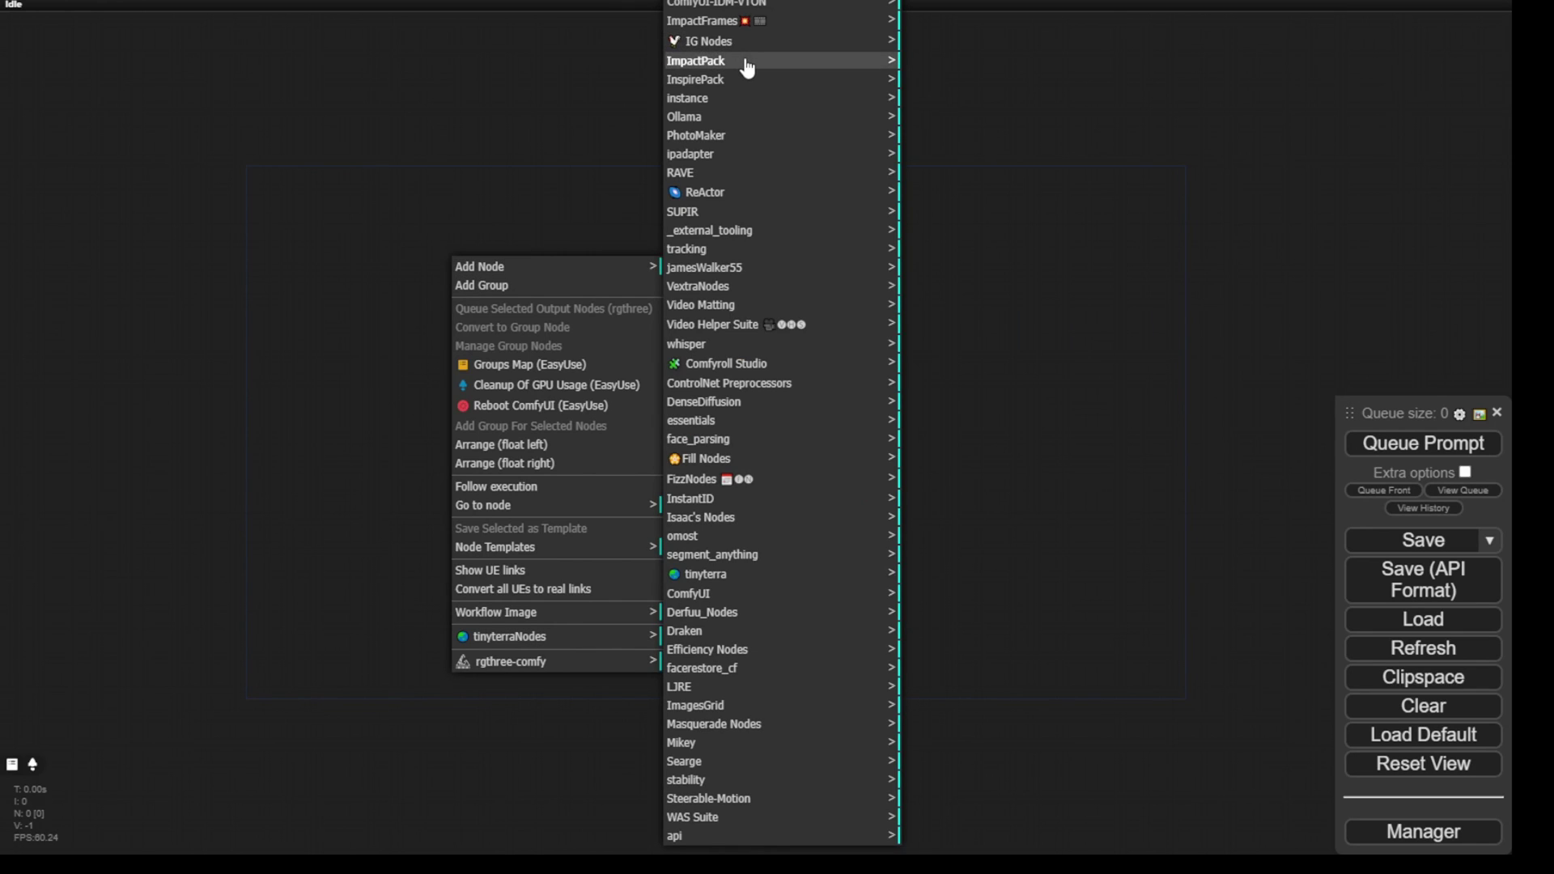
scroll(748, 69, down, 1)
scroll(751, 71, up, 4)
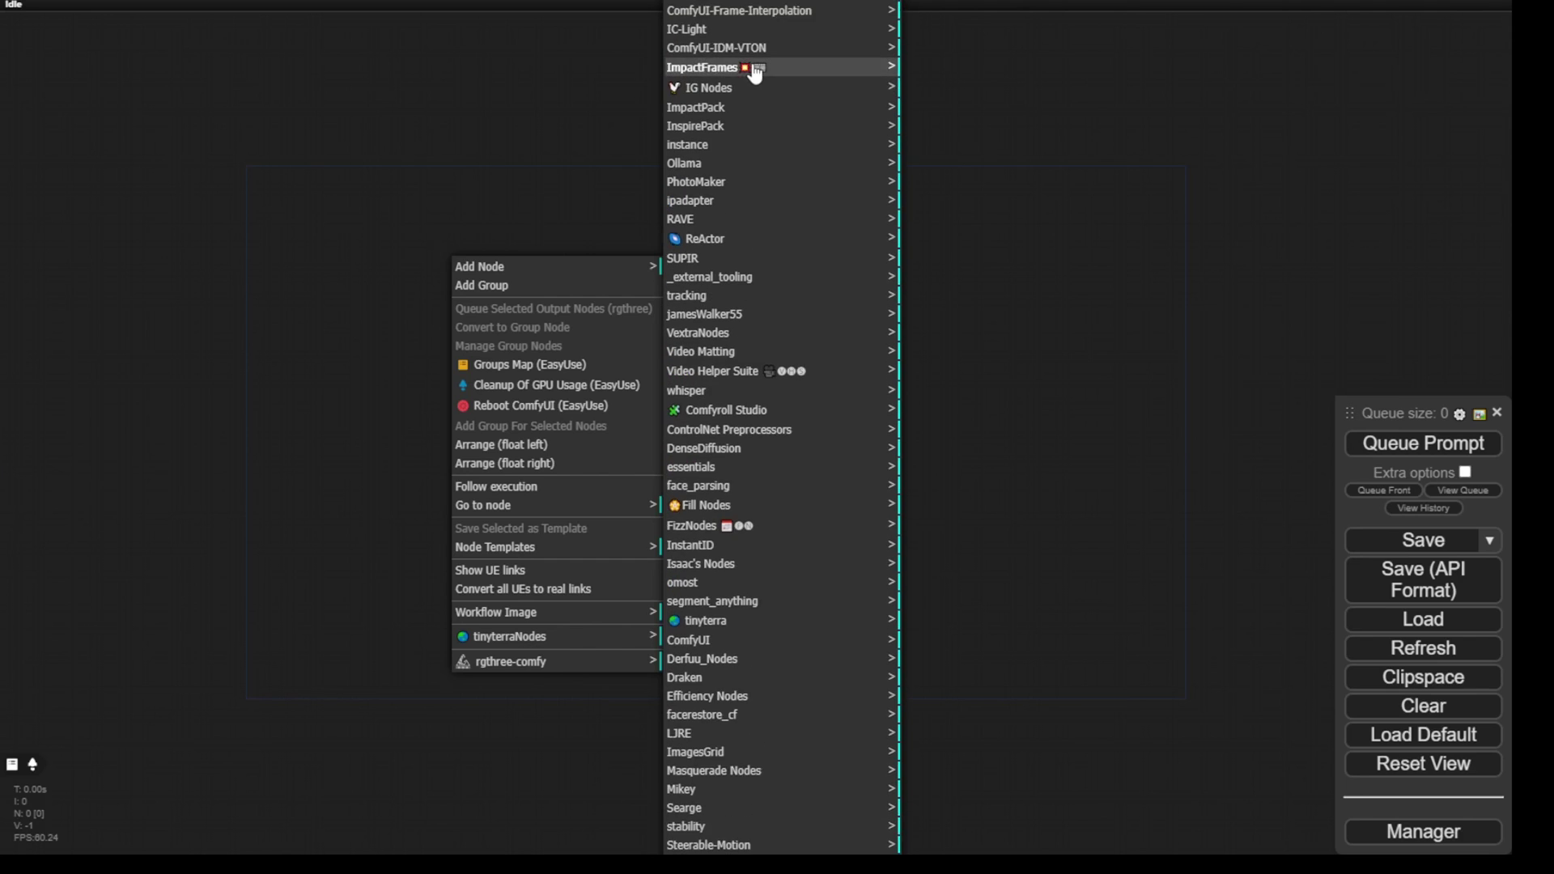
scroll(752, 69, up, 1)
scroll(696, 77, up, 2)
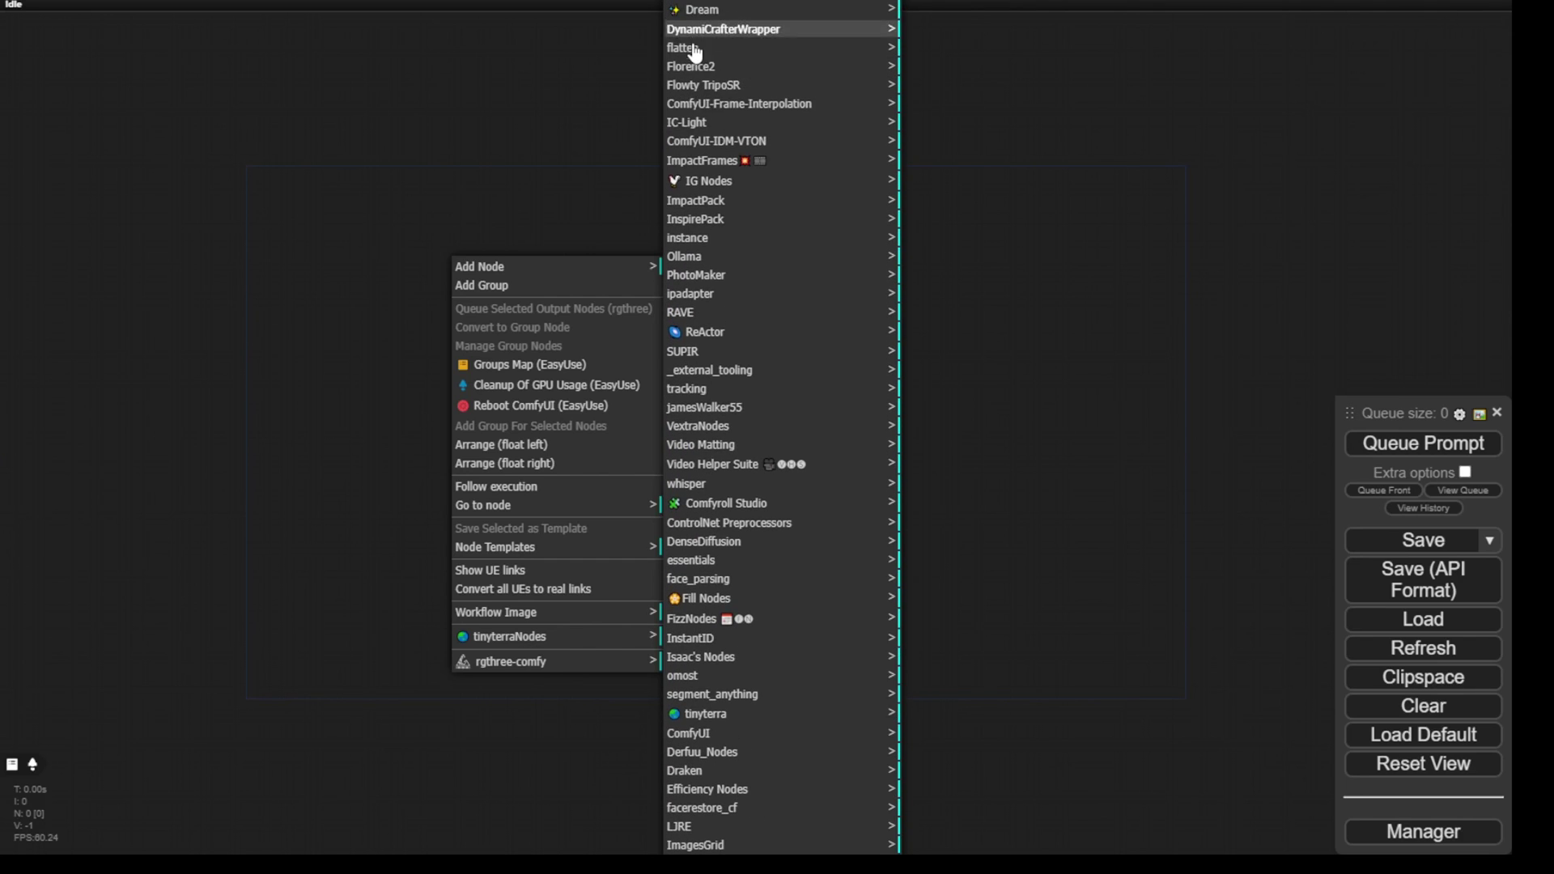
scroll(684, 81, up, 6)
click(882, 179)
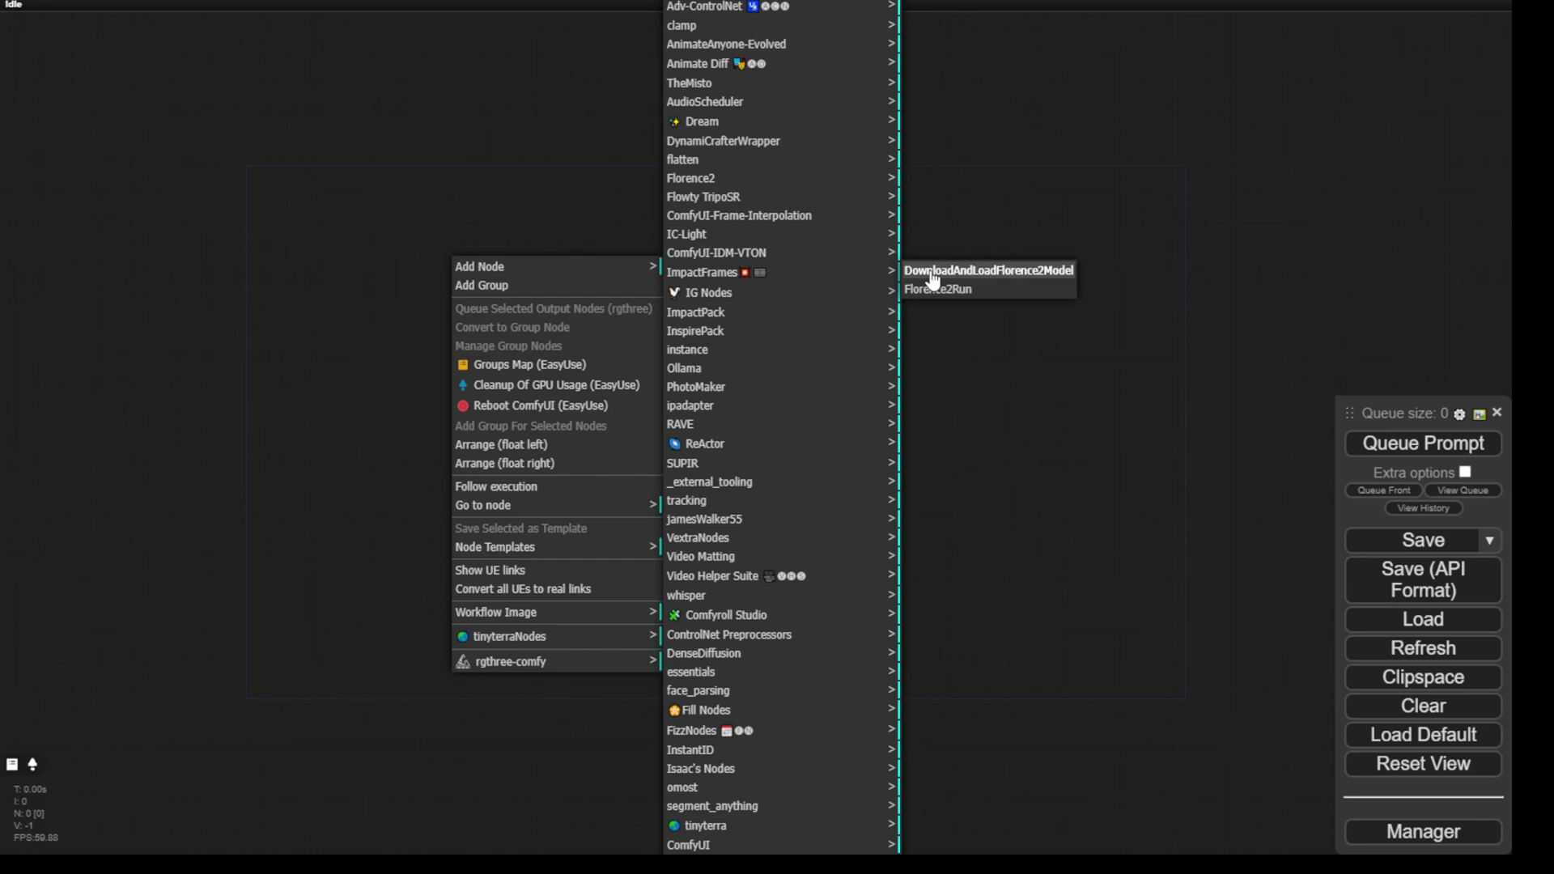
click(1022, 272)
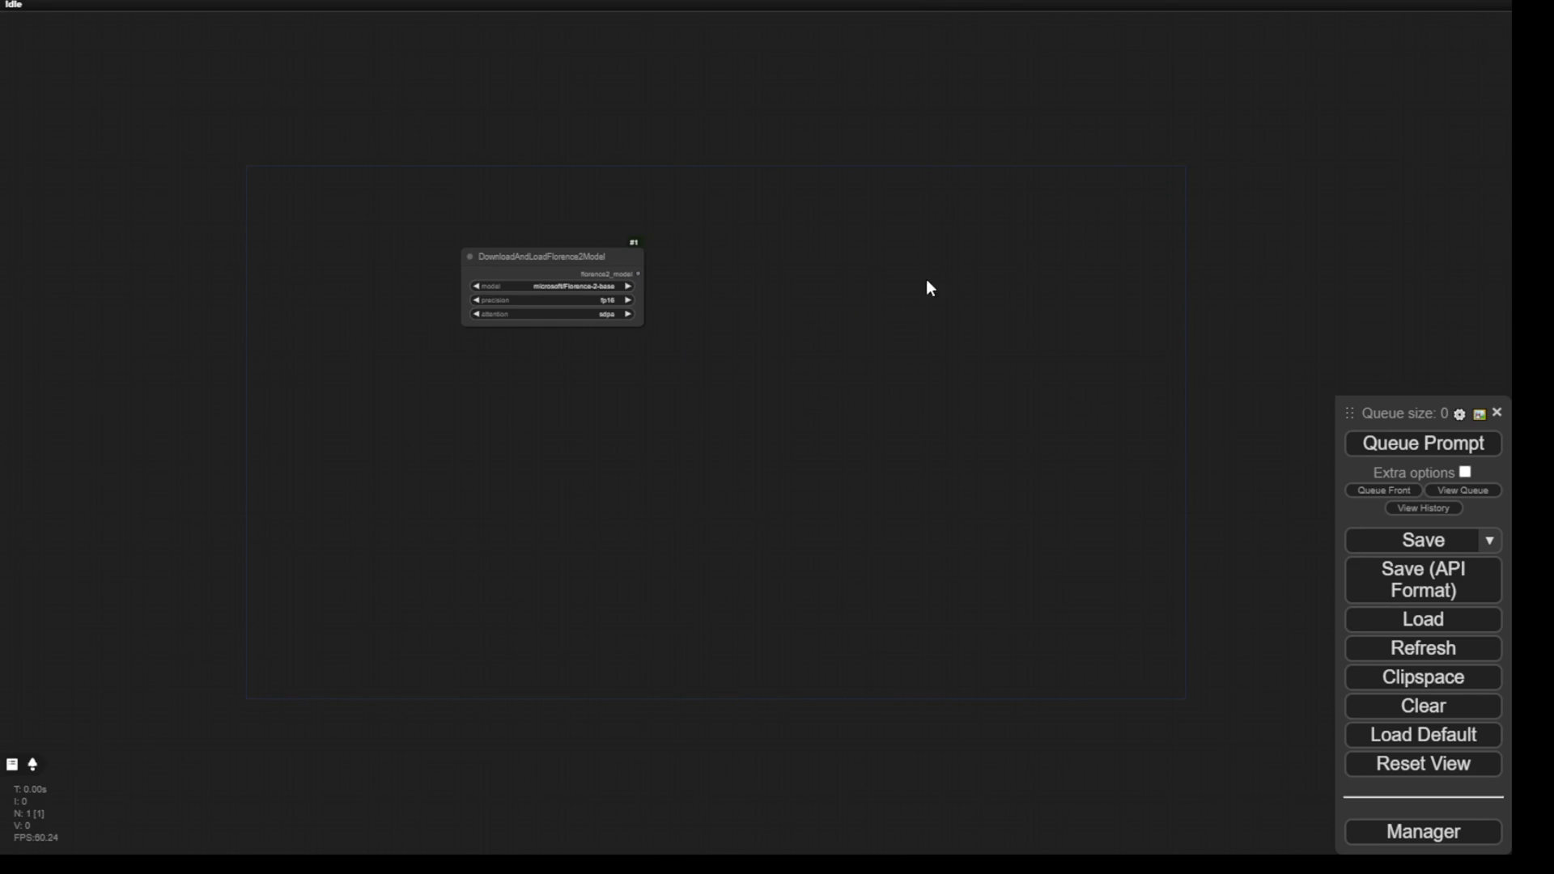
Review the Florence-2 models offered in the loader's model list without changing it
scroll(612, 261, up, 9)
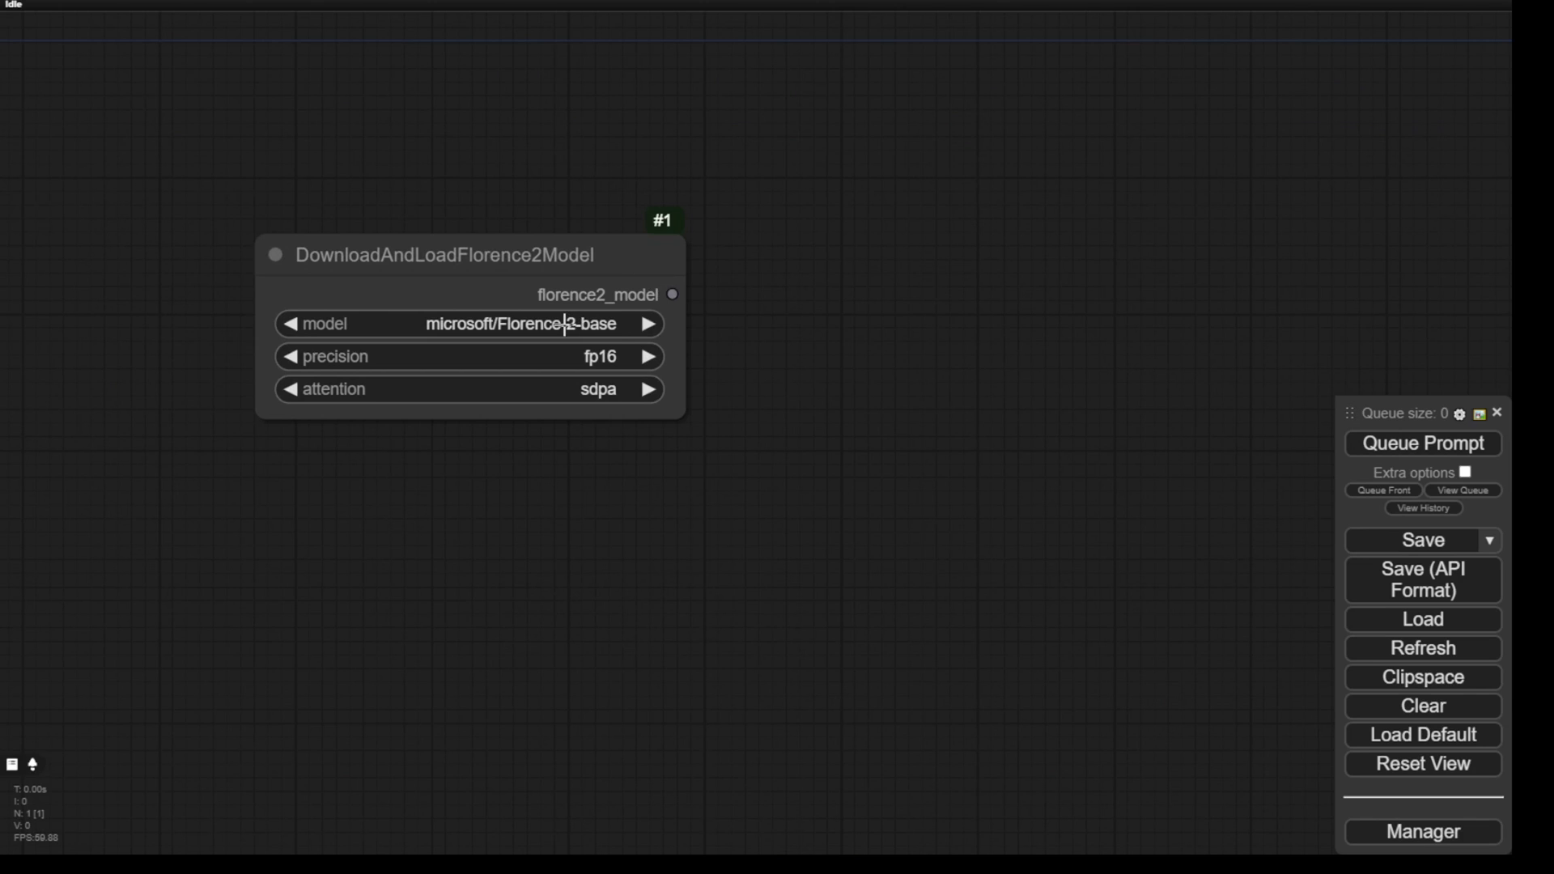
click(620, 324)
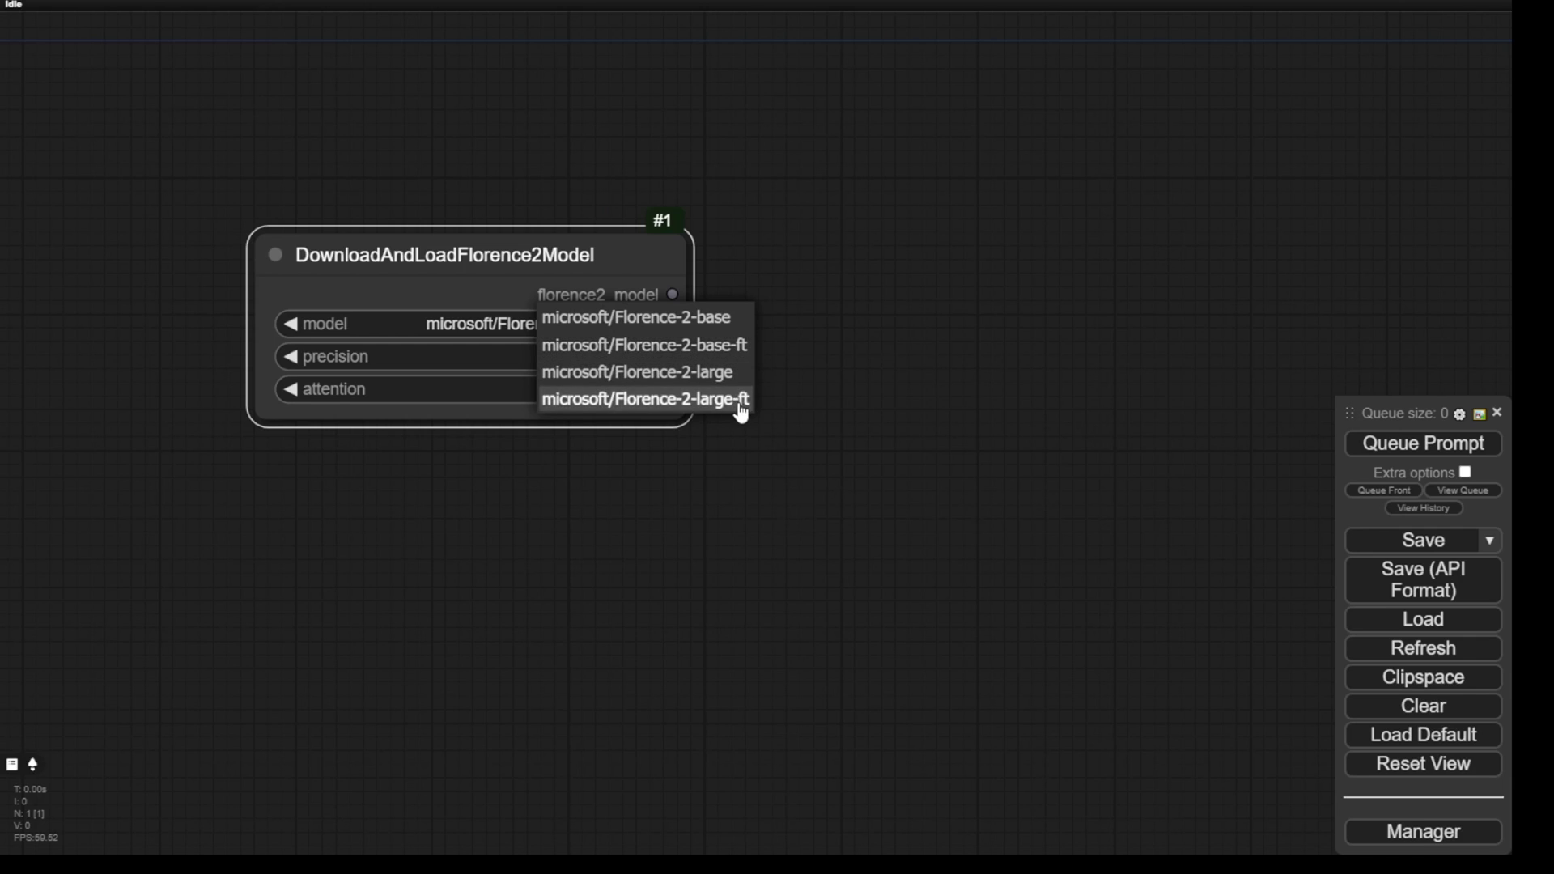
click(868, 424)
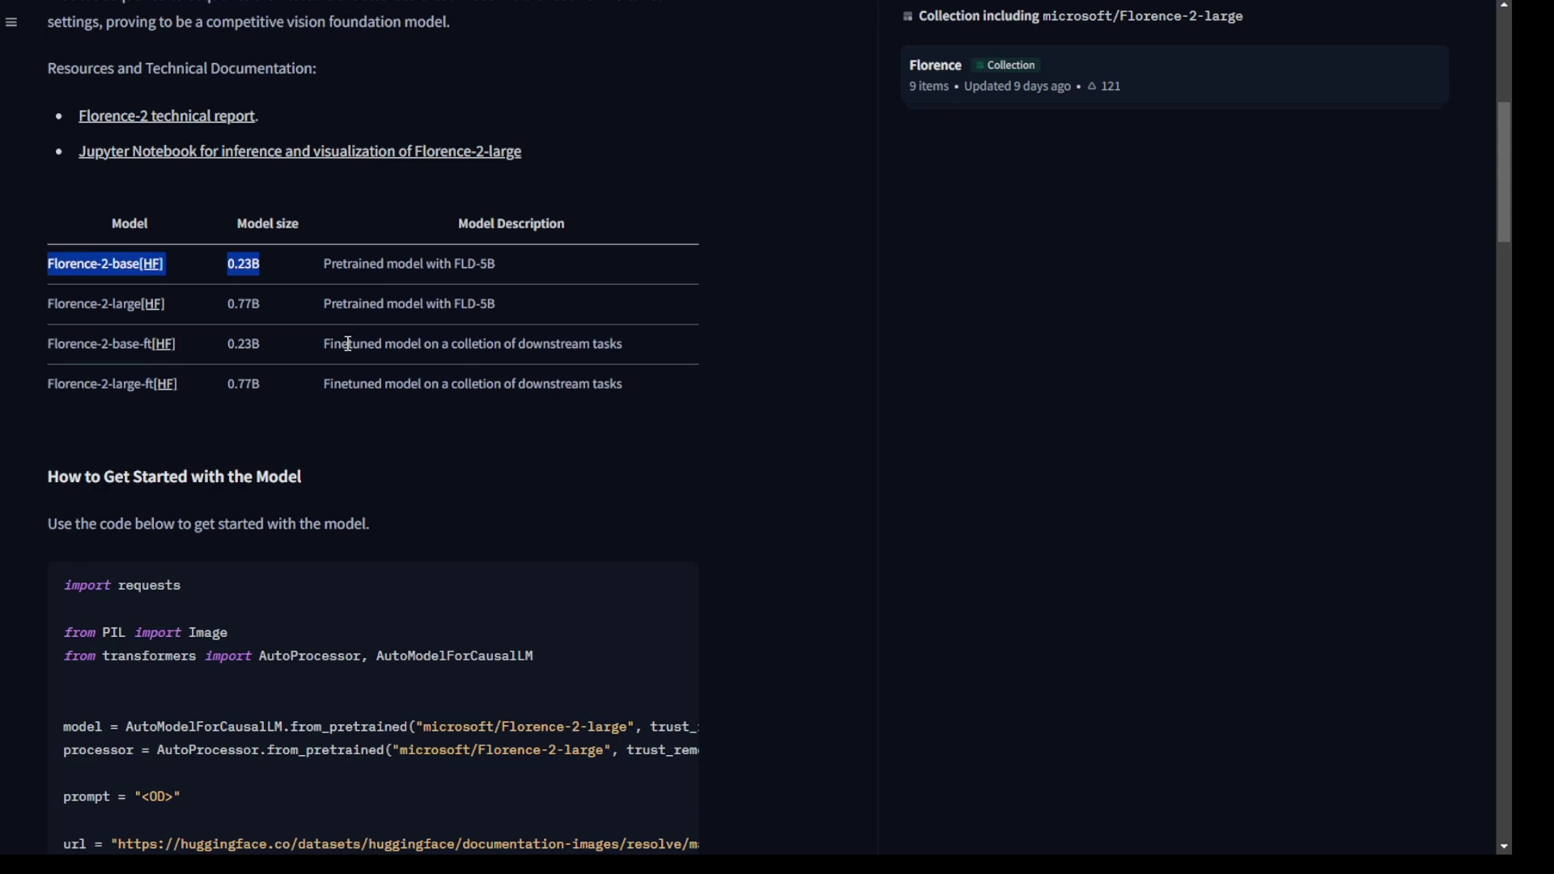
click(347, 346)
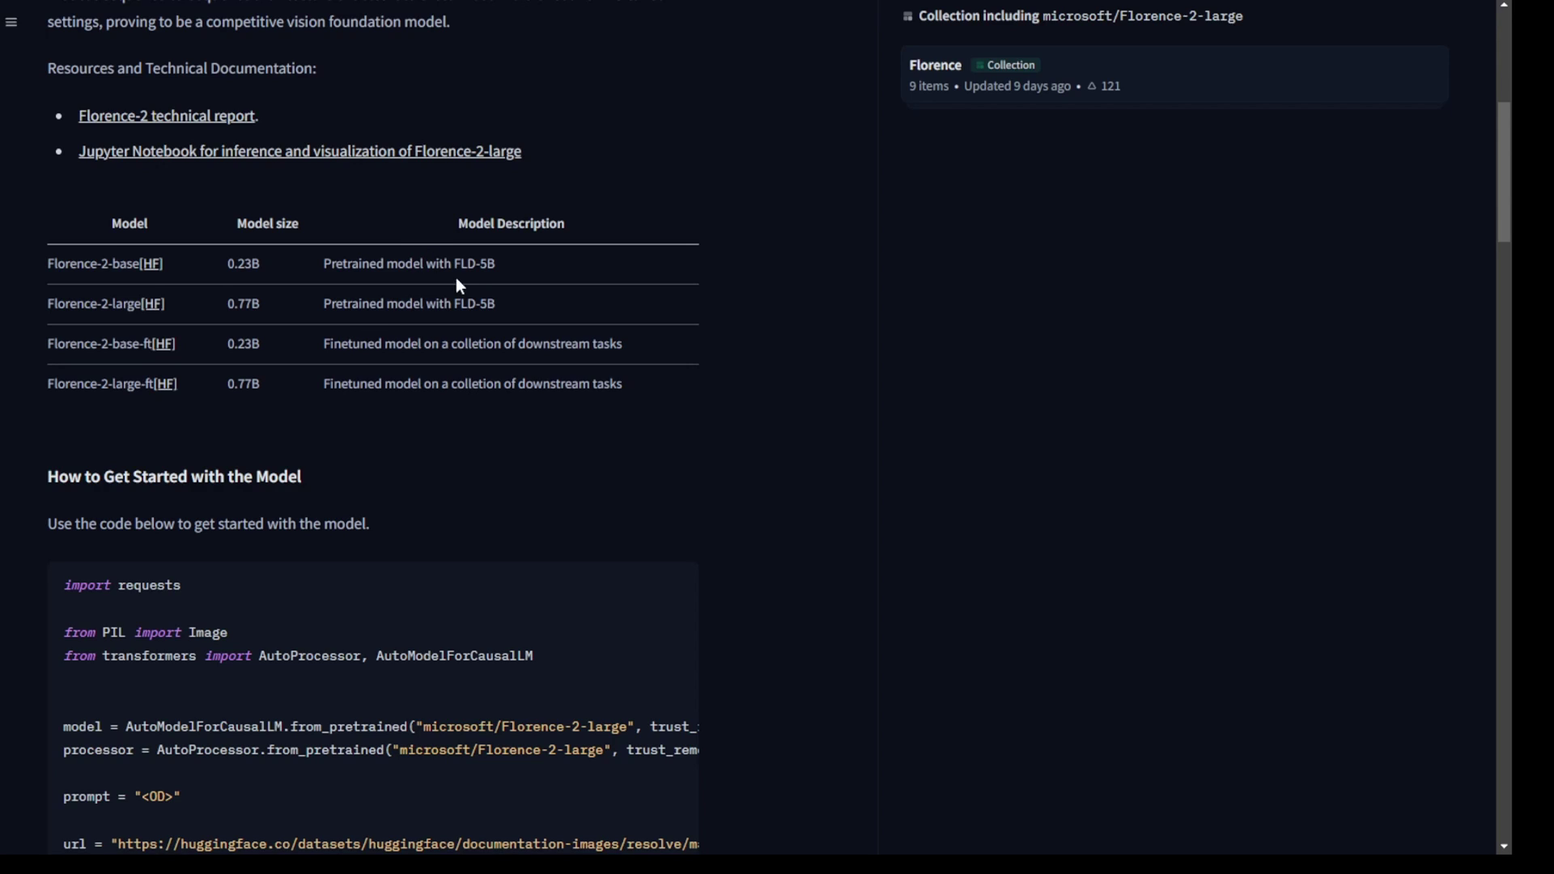
Check the base model's size in the Florence-2-large variant table, then view Files and versions
drag(496, 263, 526, 306)
click(59, 306)
click(526, 303)
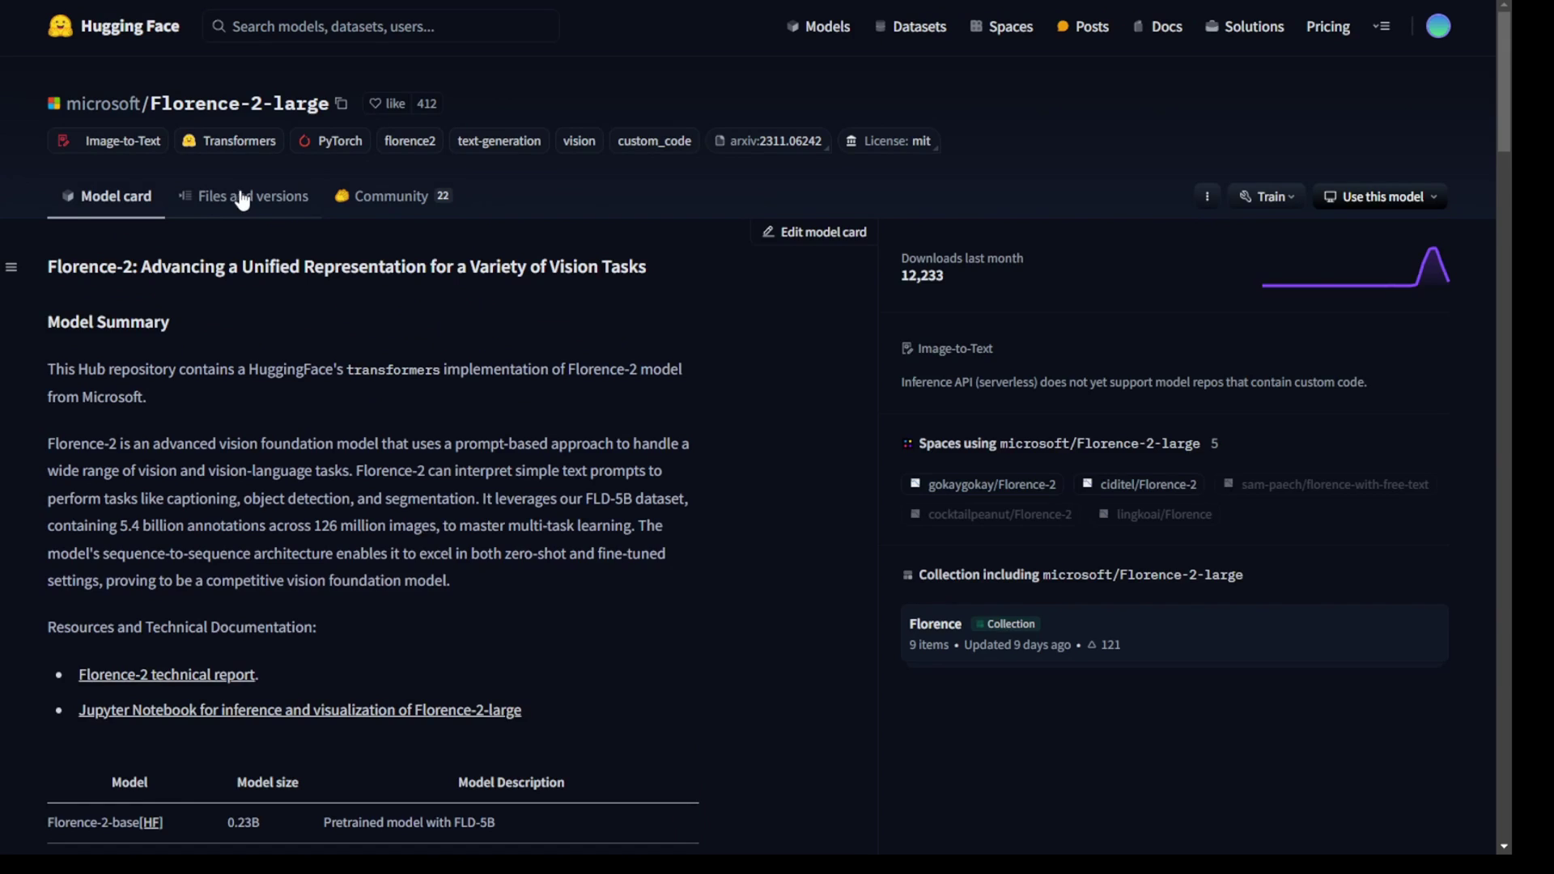
click(350, 194)
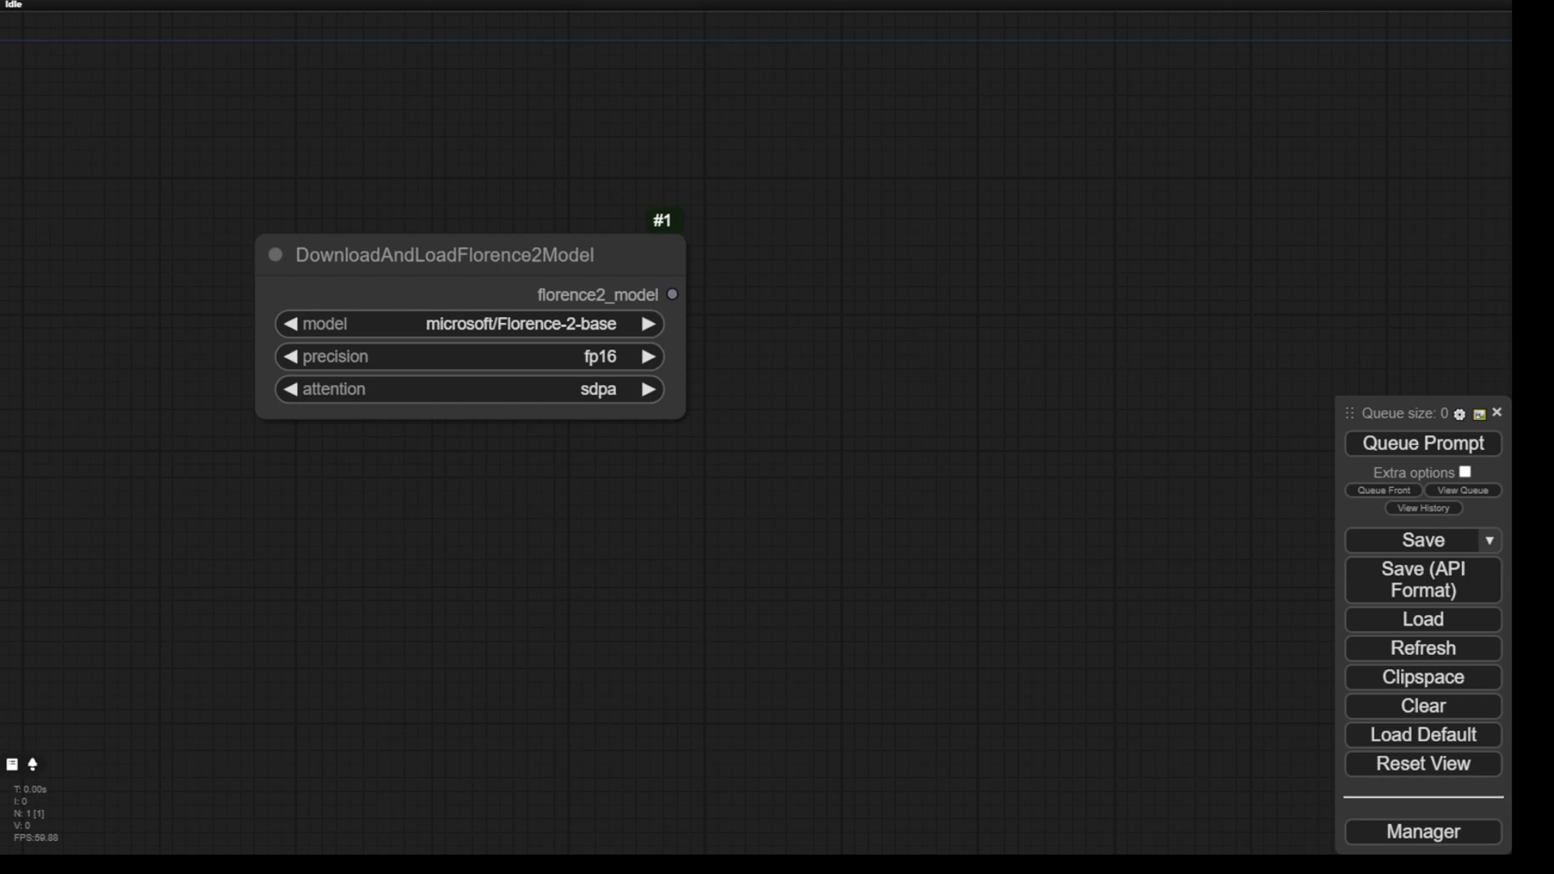
Set the loader to microsoft/Florence-2-large and wire a new Florence2Run node below it
click(583, 324)
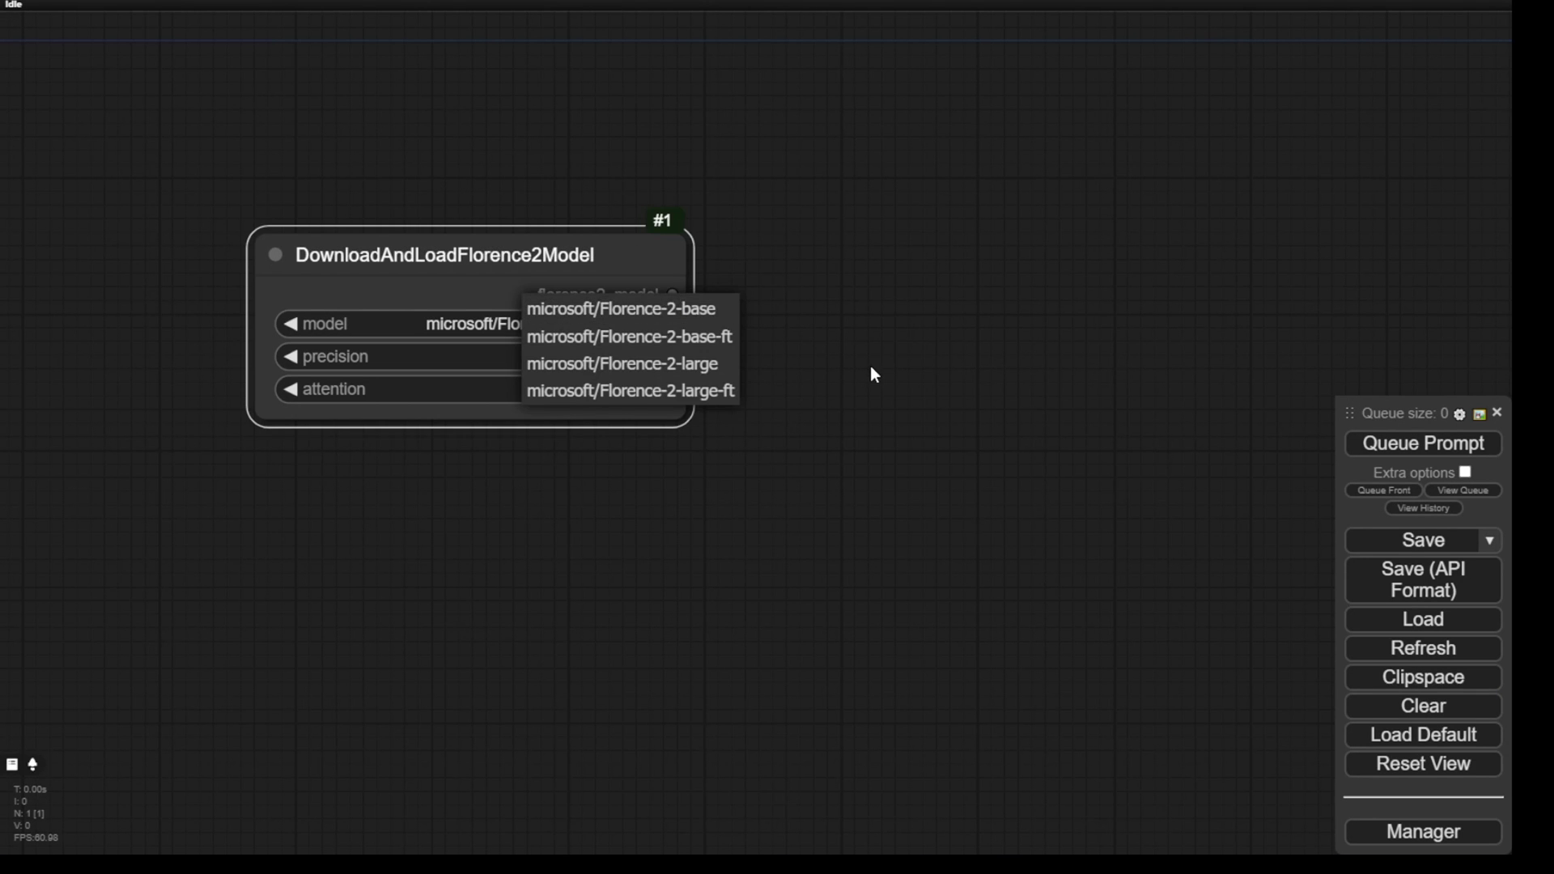
click(623, 376)
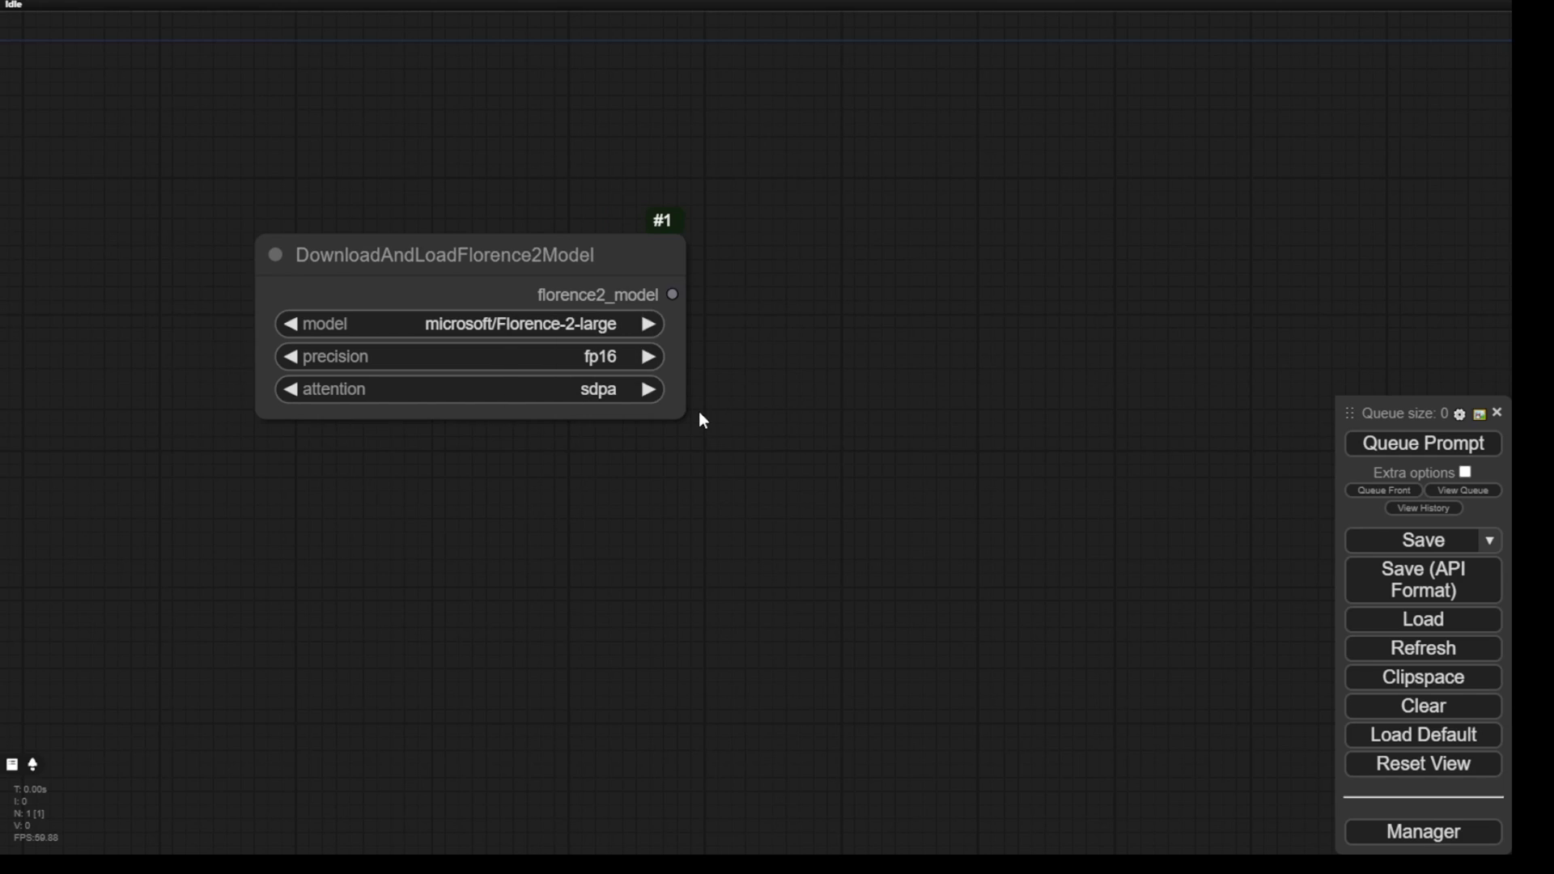
drag(695, 294, 745, 429)
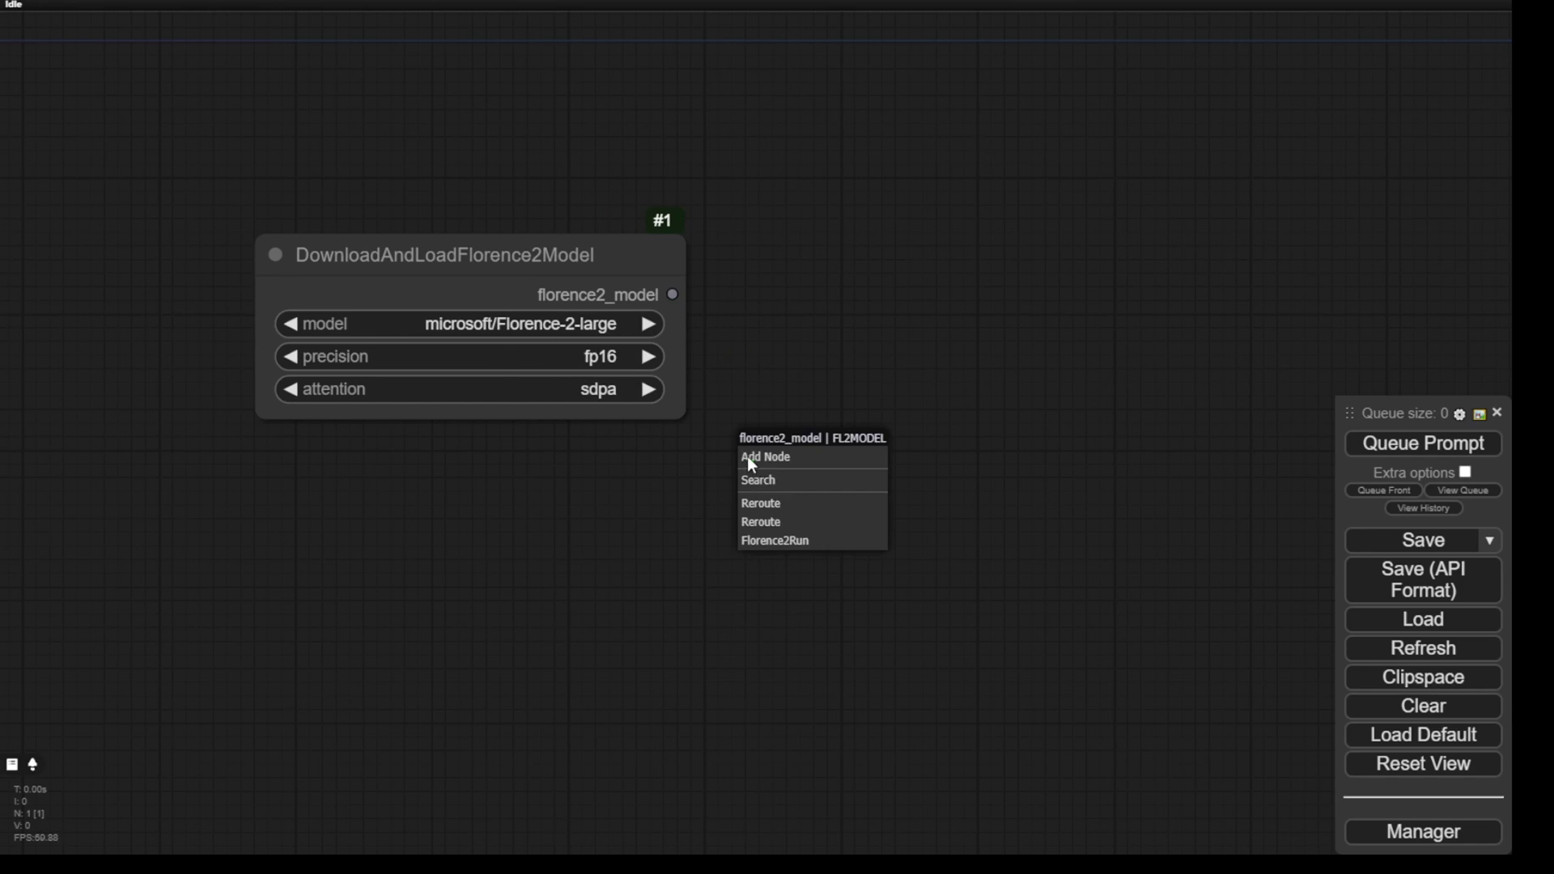
click(809, 543)
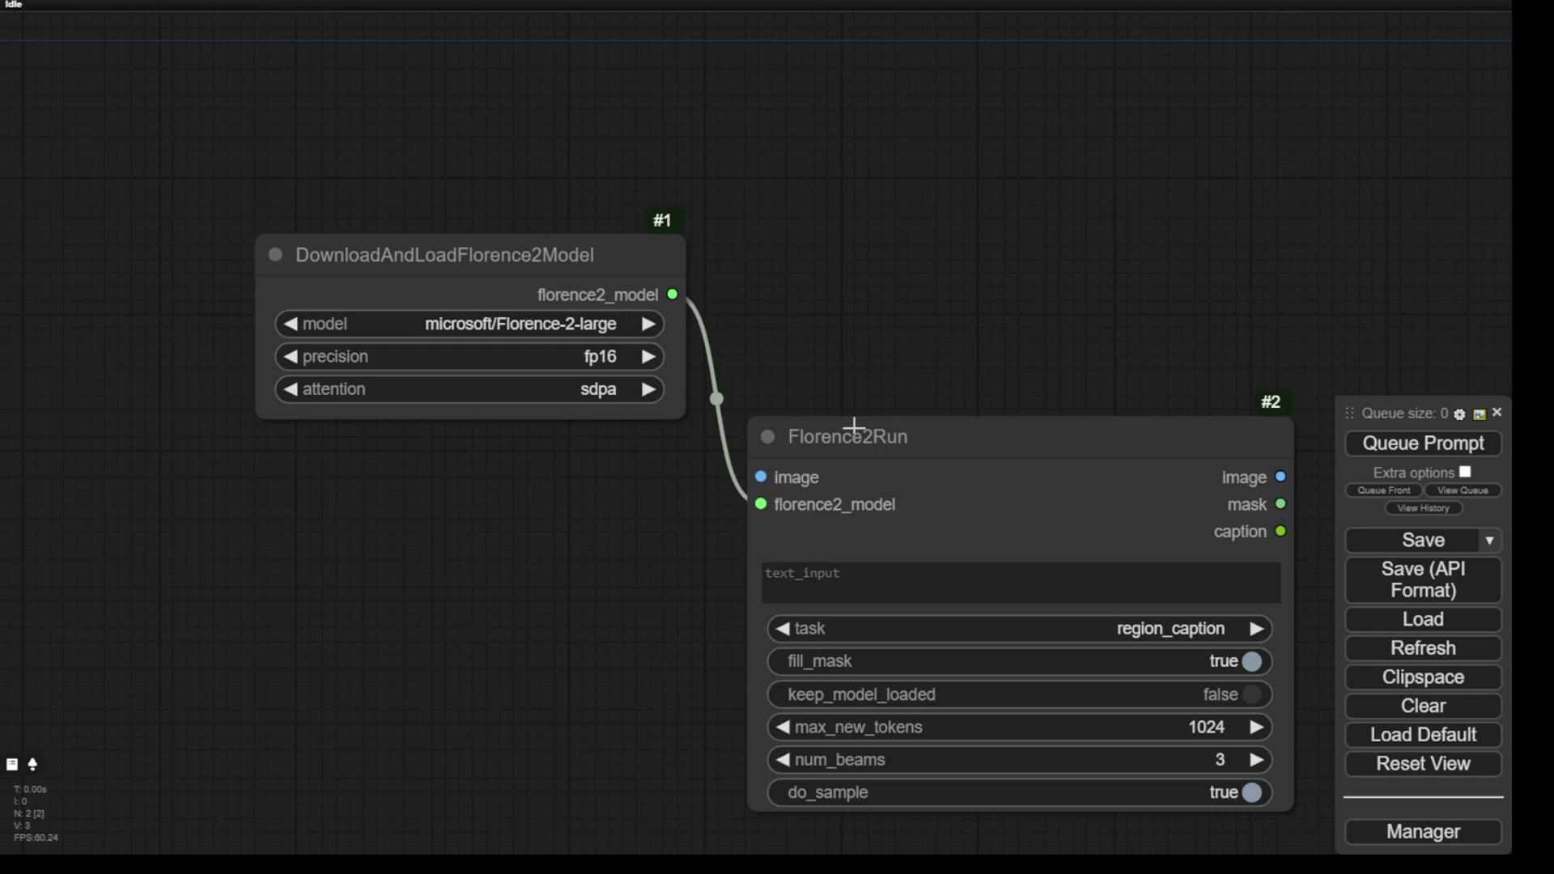
drag(850, 427, 308, 467)
Arrange and widen the nodes, then add a Load Image node feeding Florence2Run's image input
scroll(838, 402, down, 3)
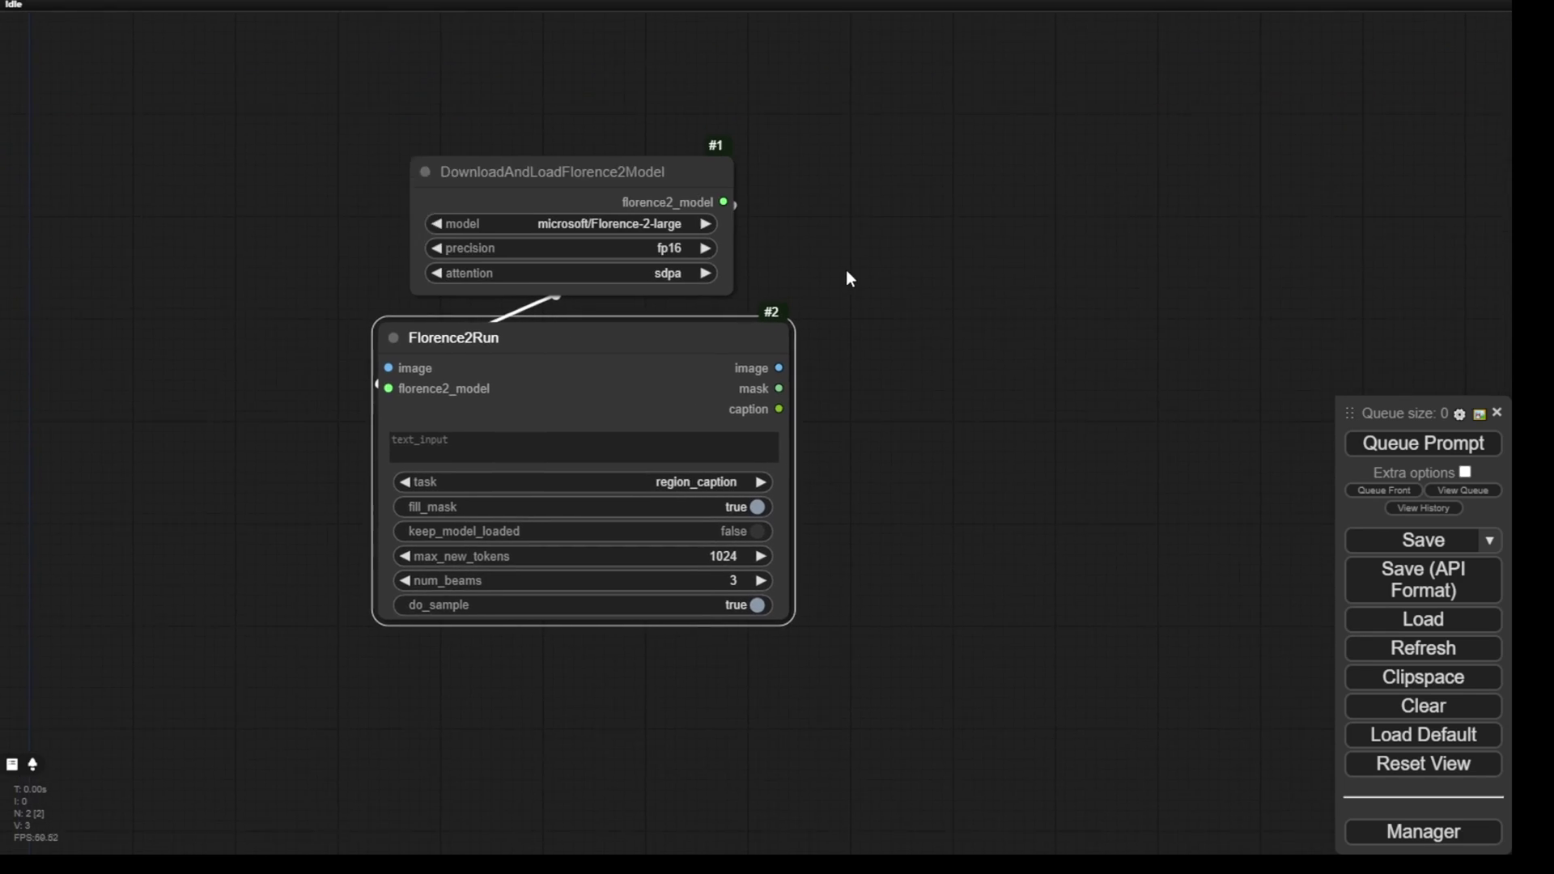
drag(847, 278, 868, 242)
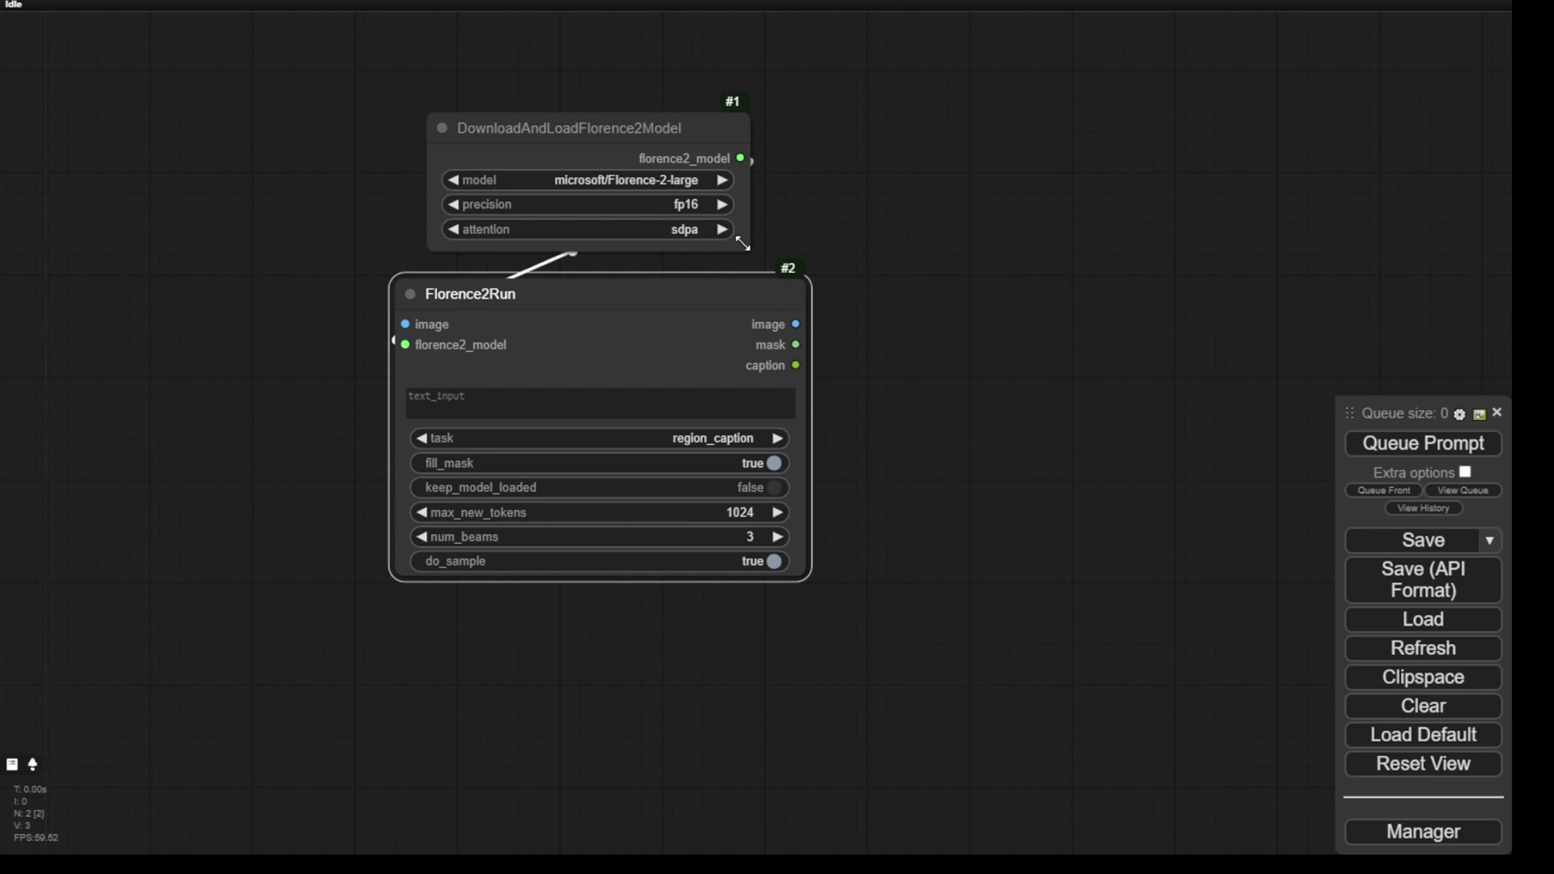
drag(739, 243, 818, 250)
drag(714, 127, 673, 128)
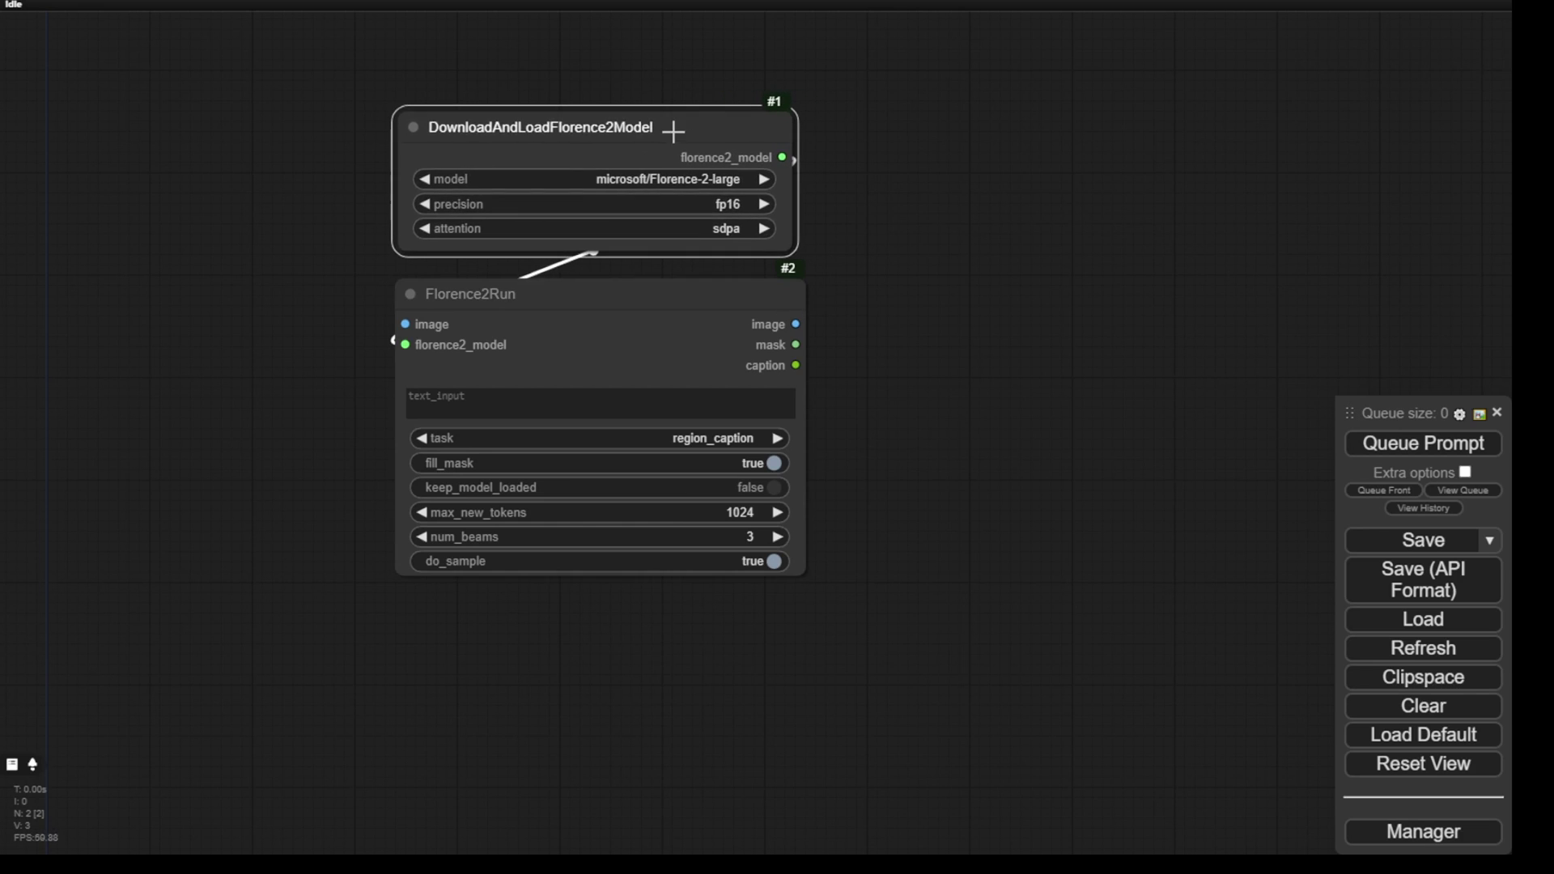
scroll(672, 154, up, 6)
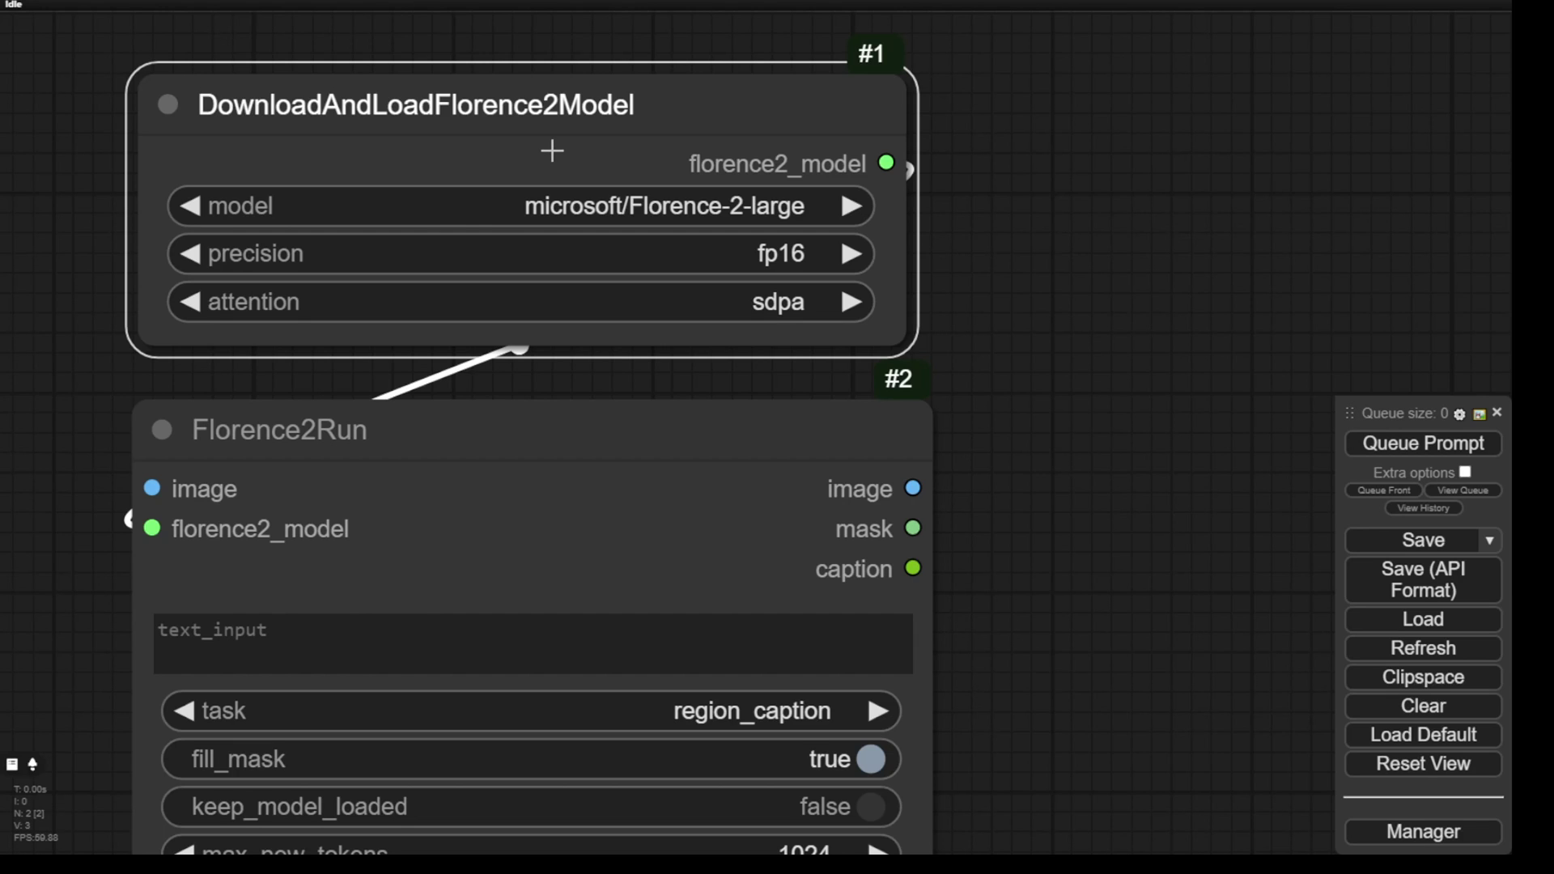
scroll(565, 191, down, 3)
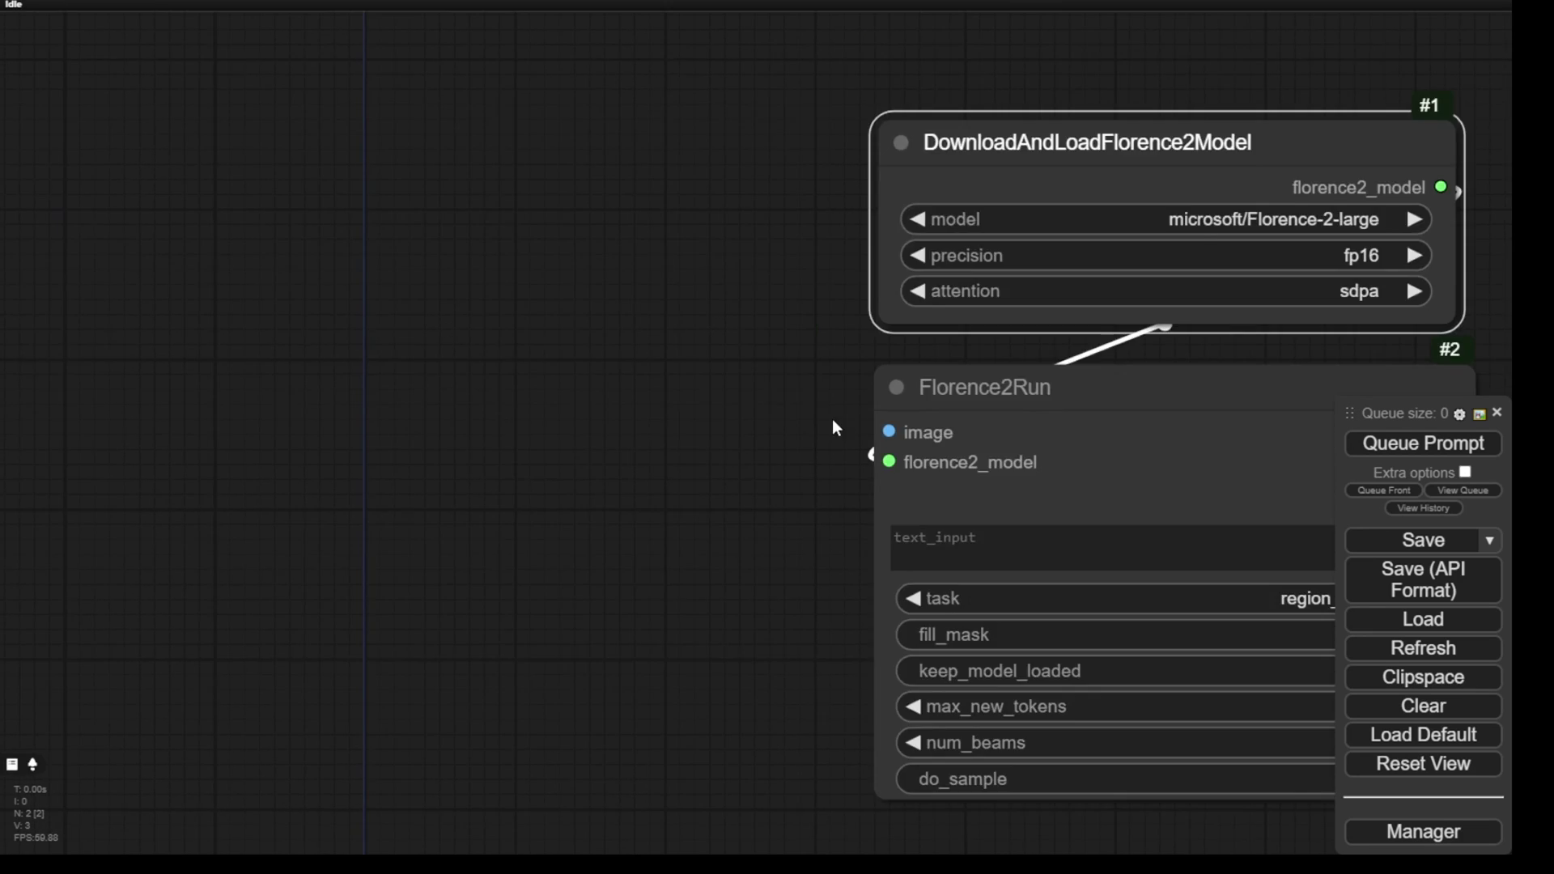
scroll(832, 430, down, 4)
drag(843, 305, 548, 302)
scroll(631, 280, up, 3)
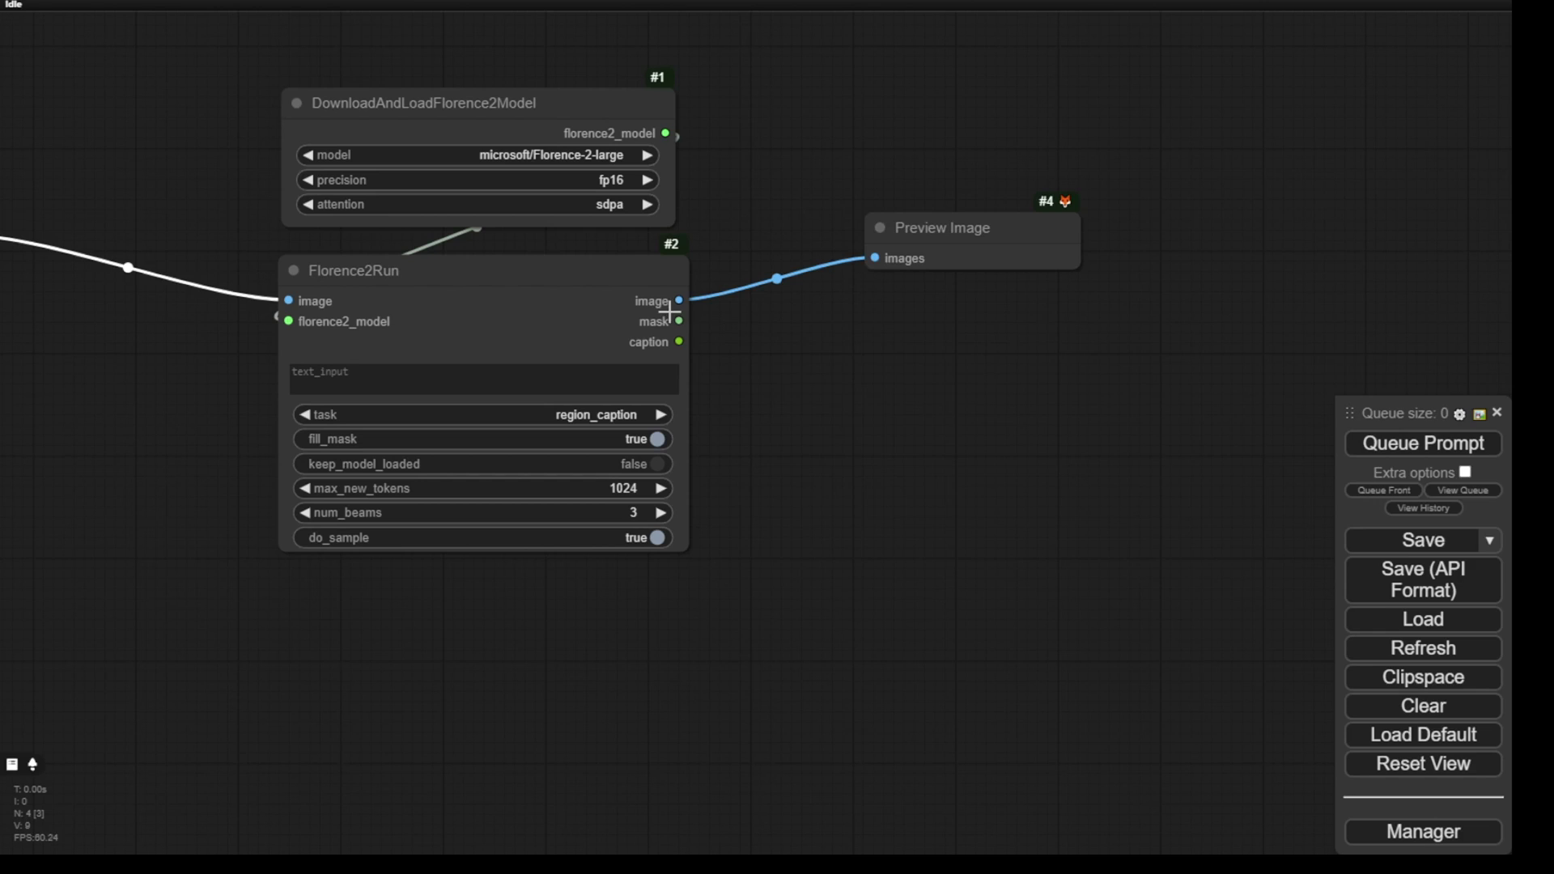
Connect Florence2Run's mask output to a Mask Preview node, discarding a stray Show Text node
double_click(703, 358)
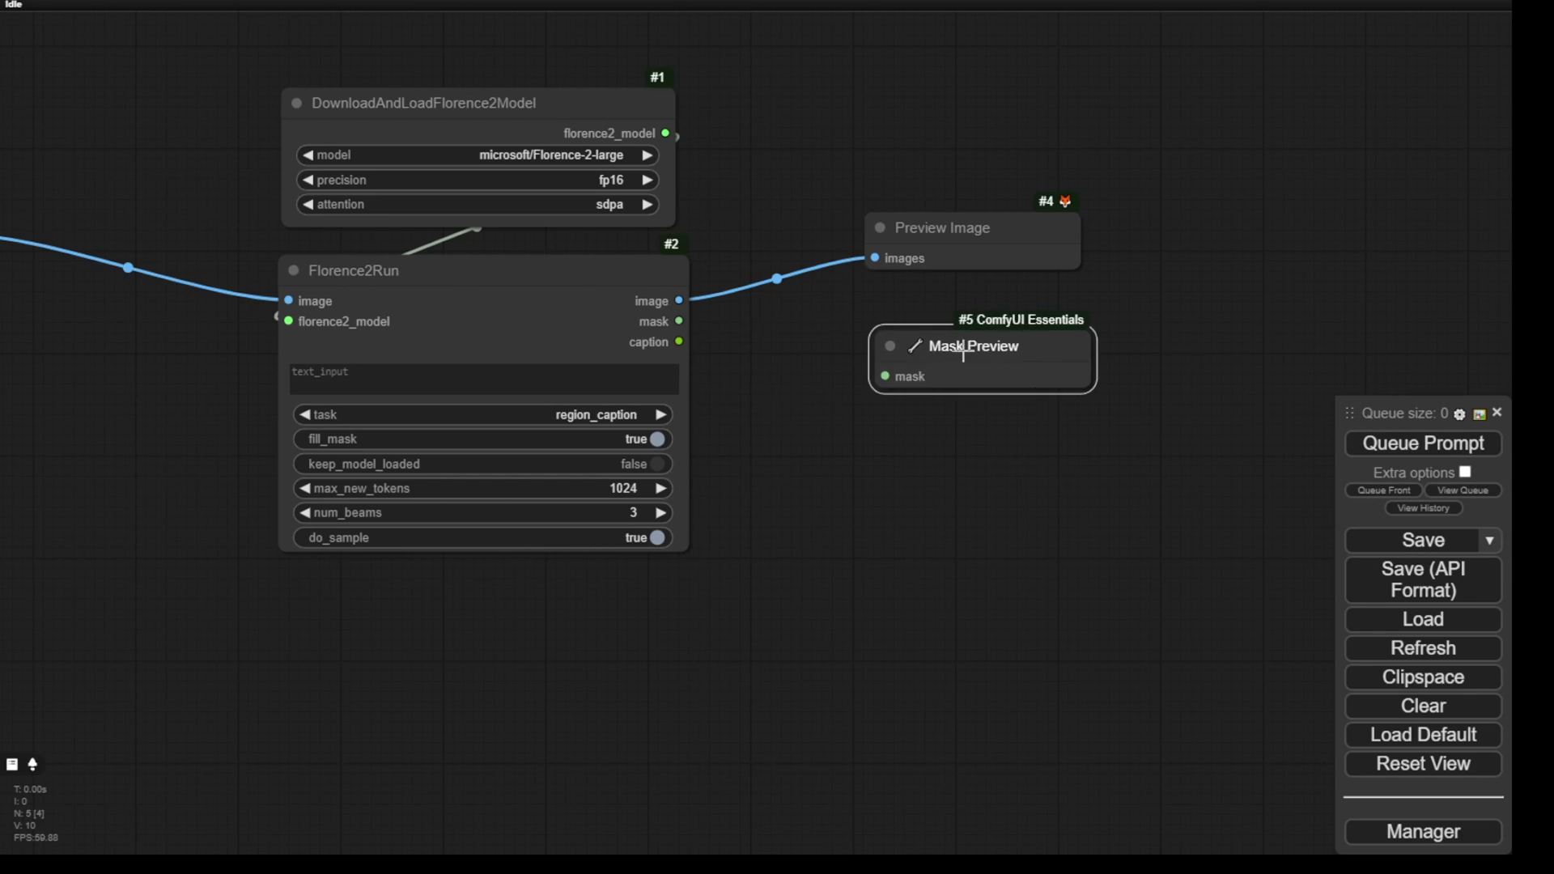
drag(964, 354, 974, 353)
drag(679, 322, 782, 496)
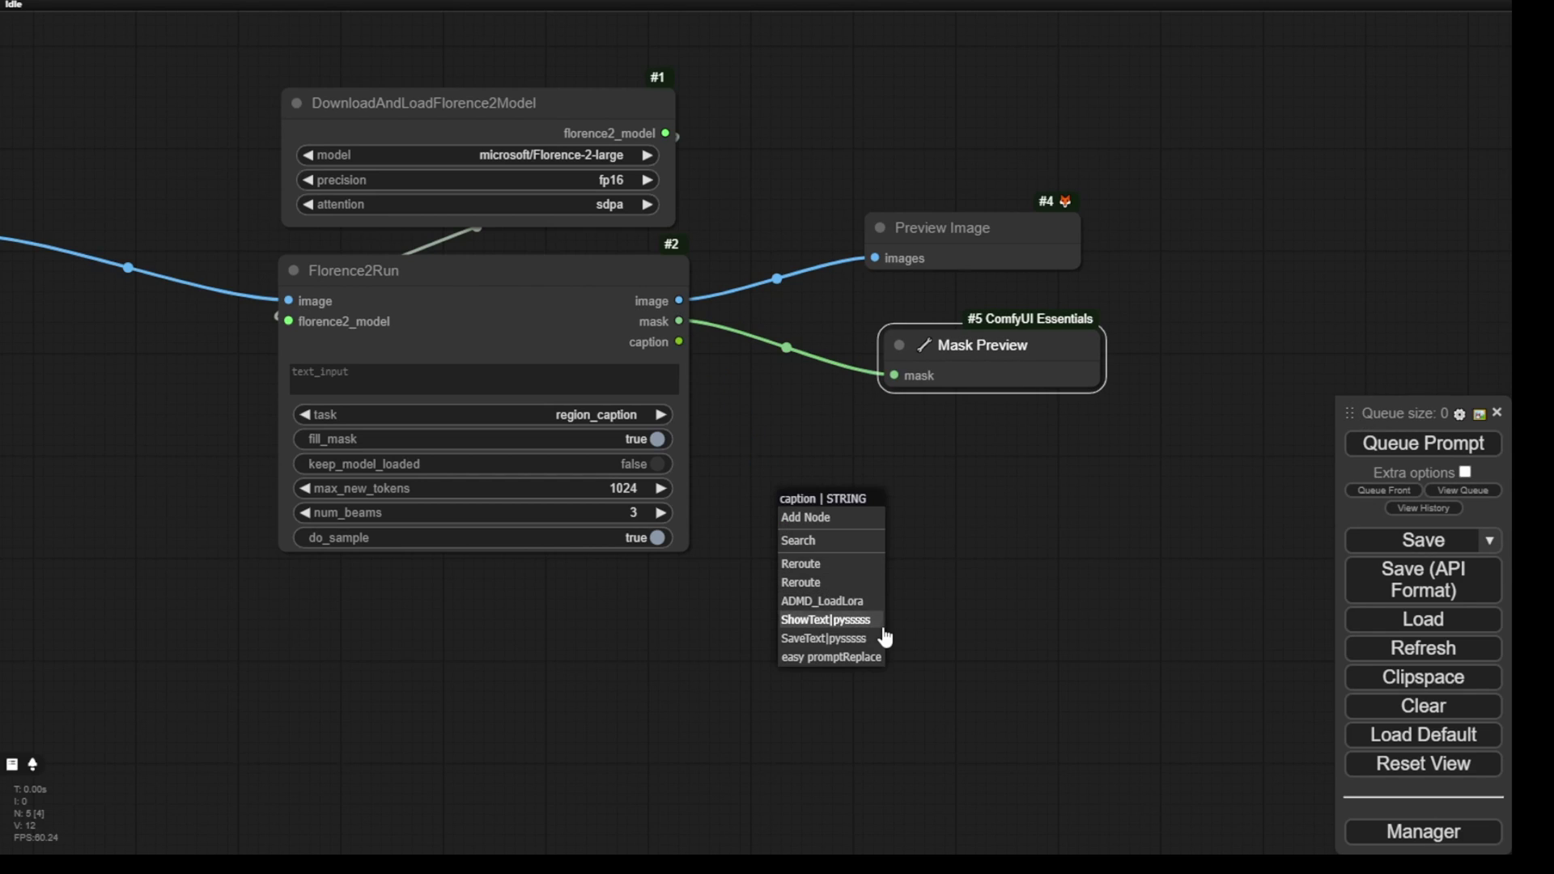
click(826, 620)
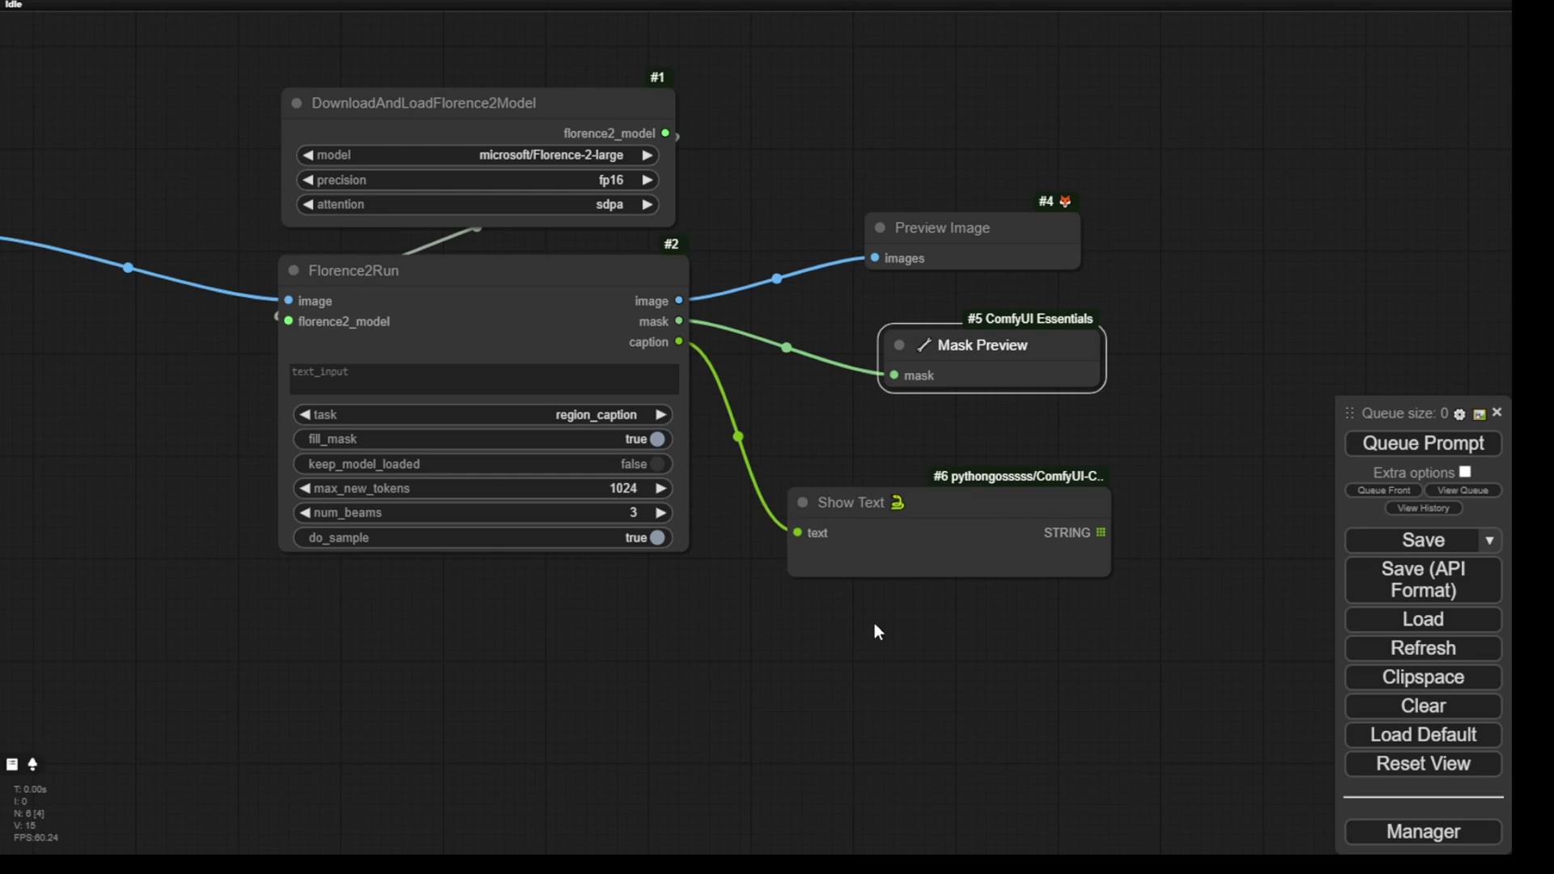
click(919, 538)
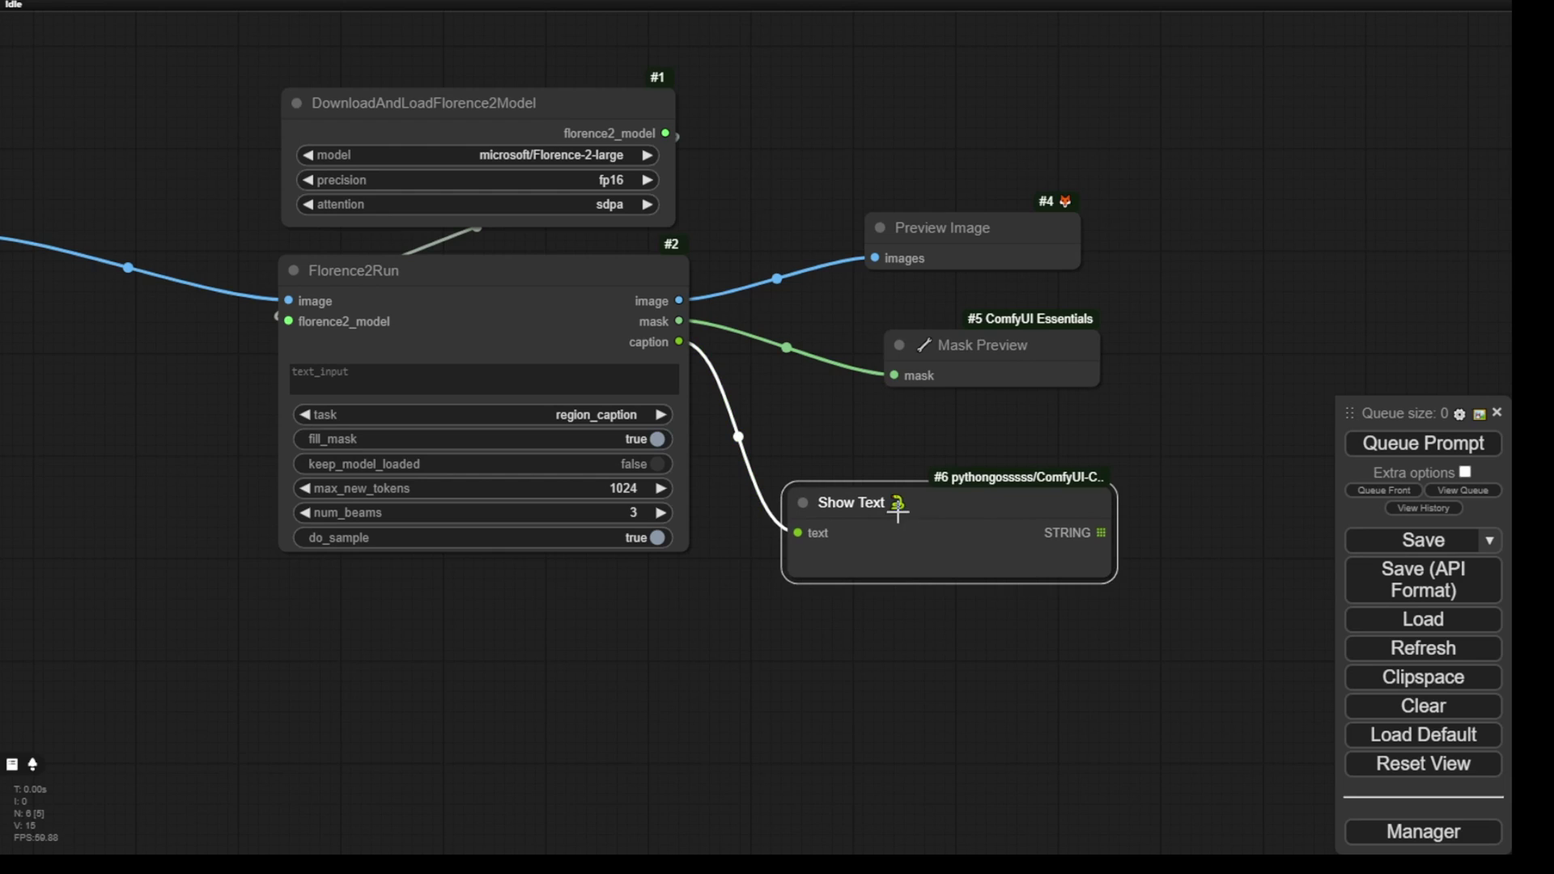
key(Delete)
Add an IF Display Text node that takes Florence2Run's caption output
right_click(874, 441)
double_click(812, 460)
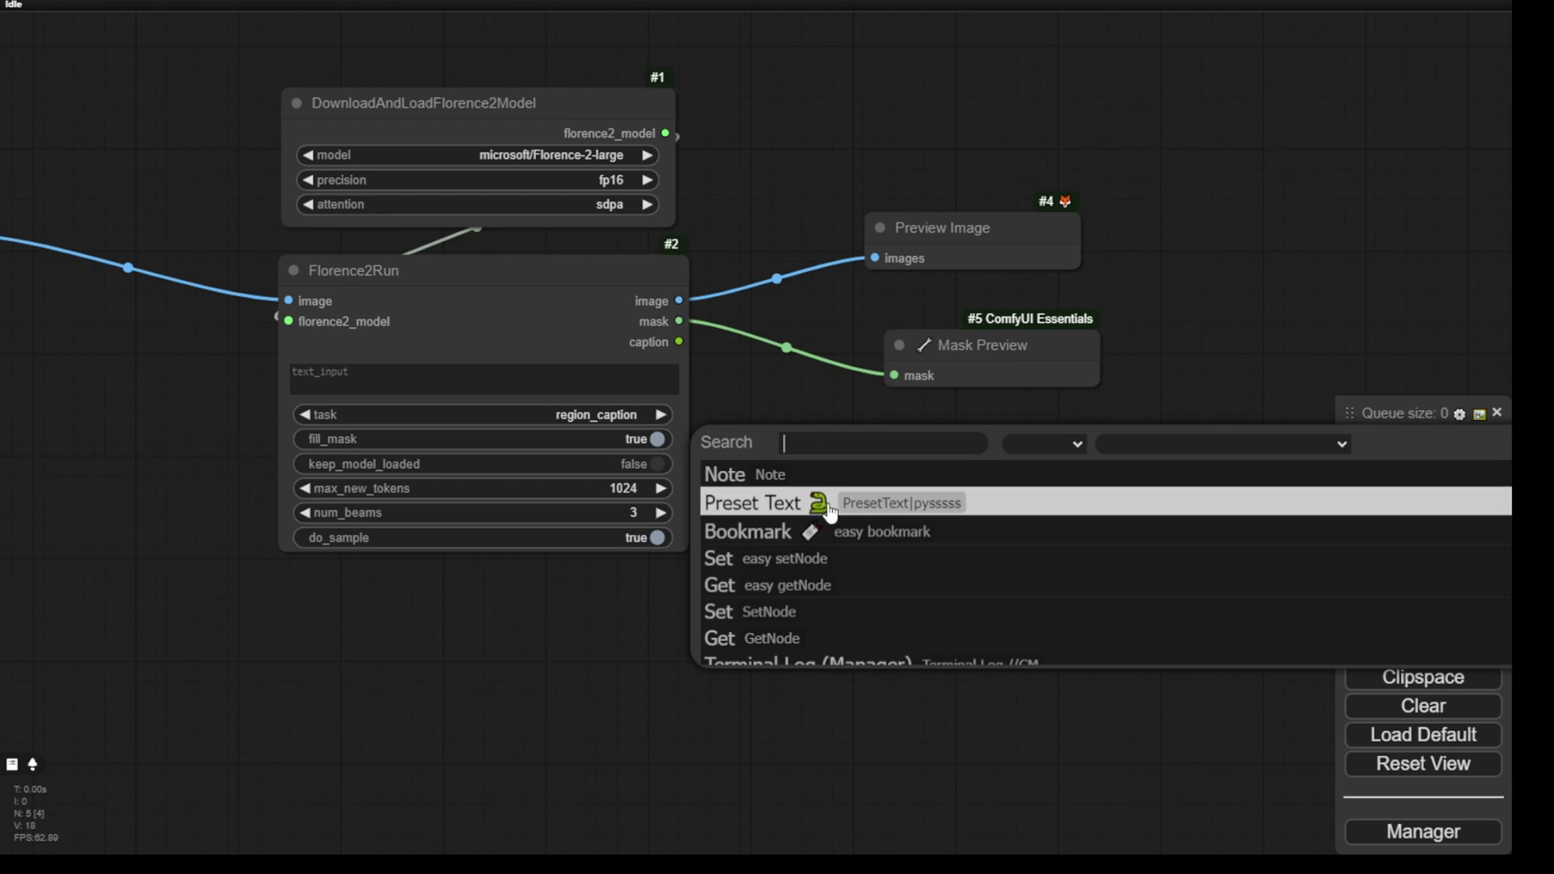
scroll(890, 518, down, 5)
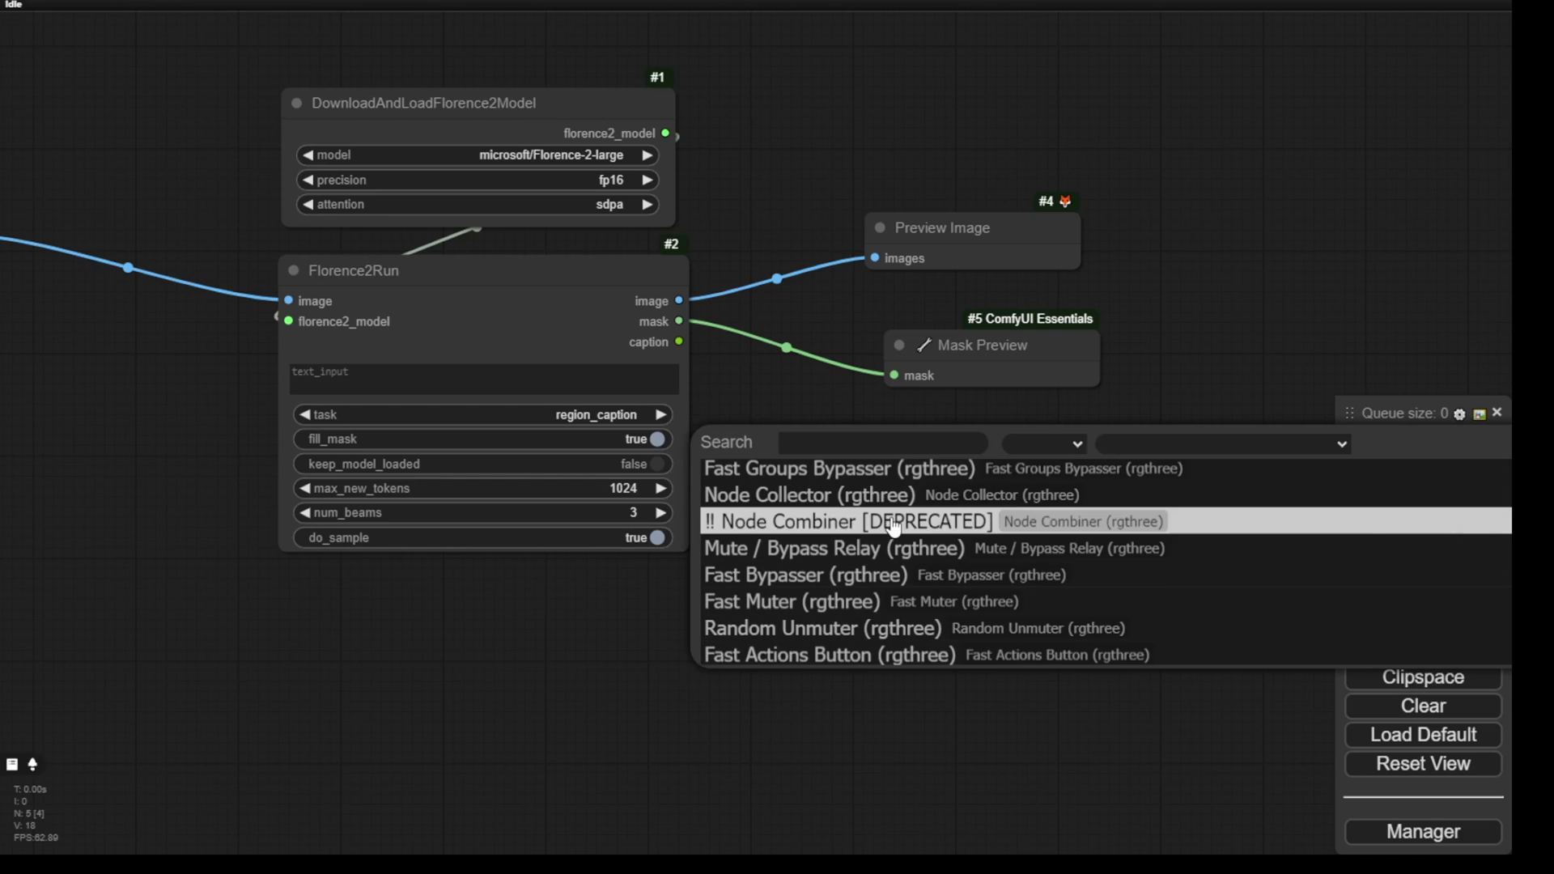
key(ctrl+shift+v)
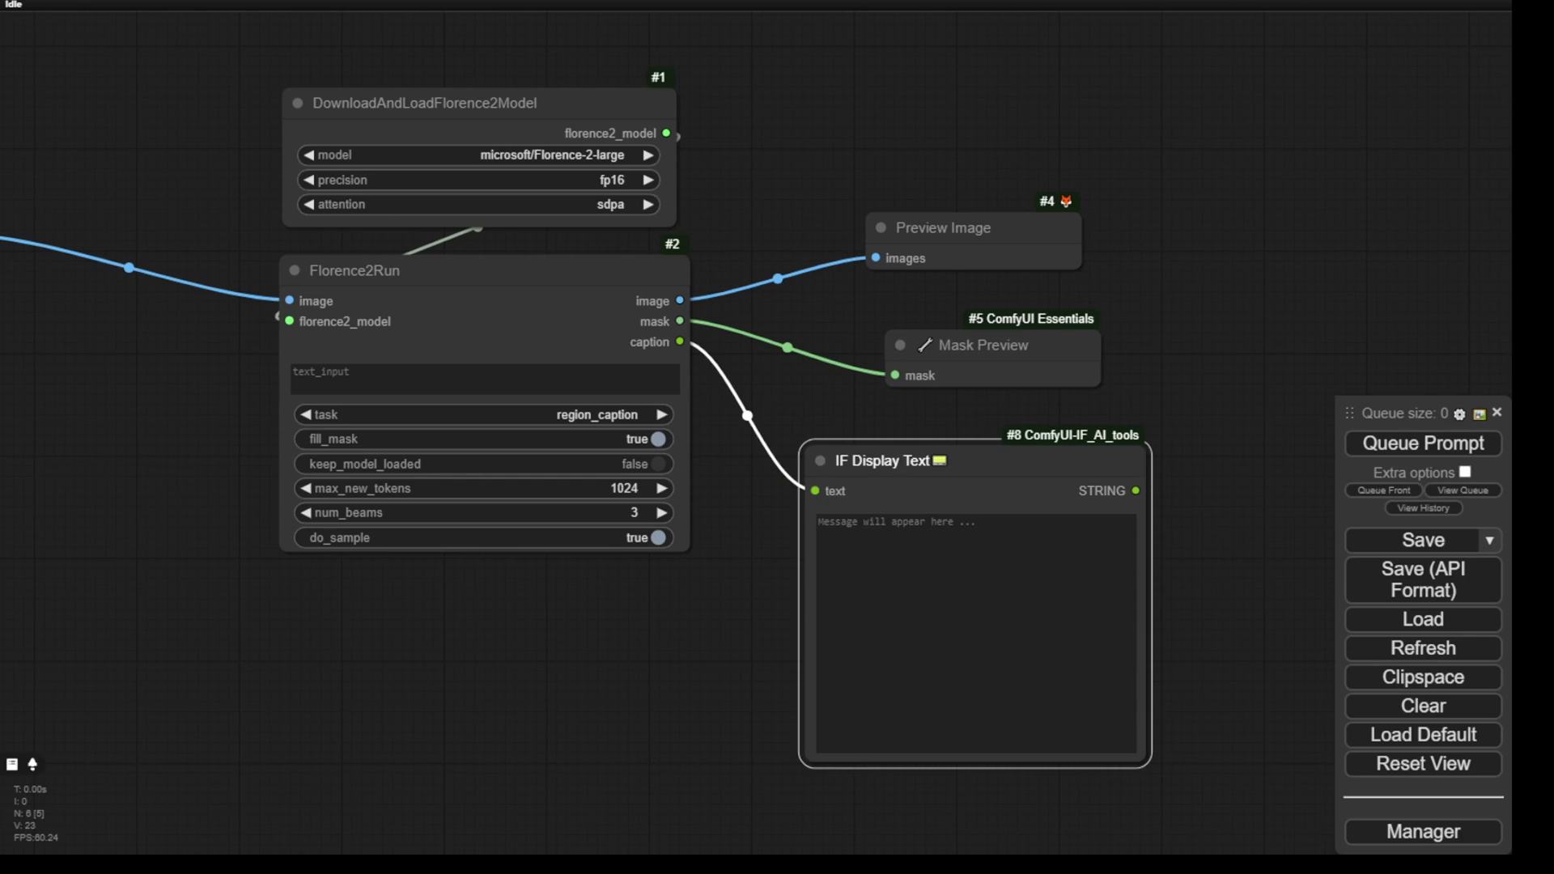
drag(939, 463, 1000, 454)
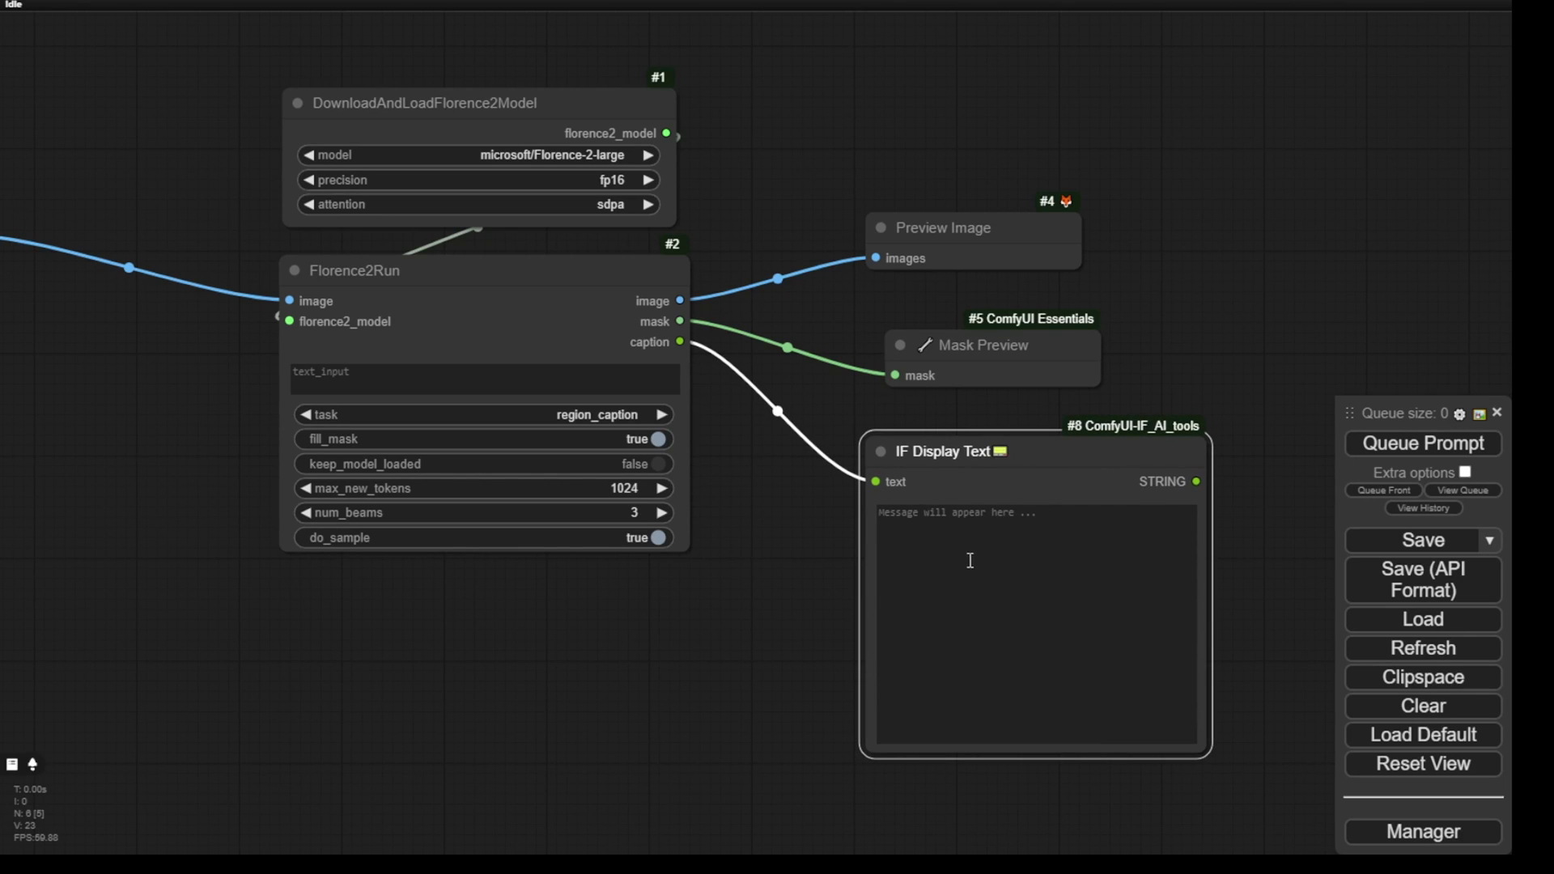
drag(828, 557, 507, 485)
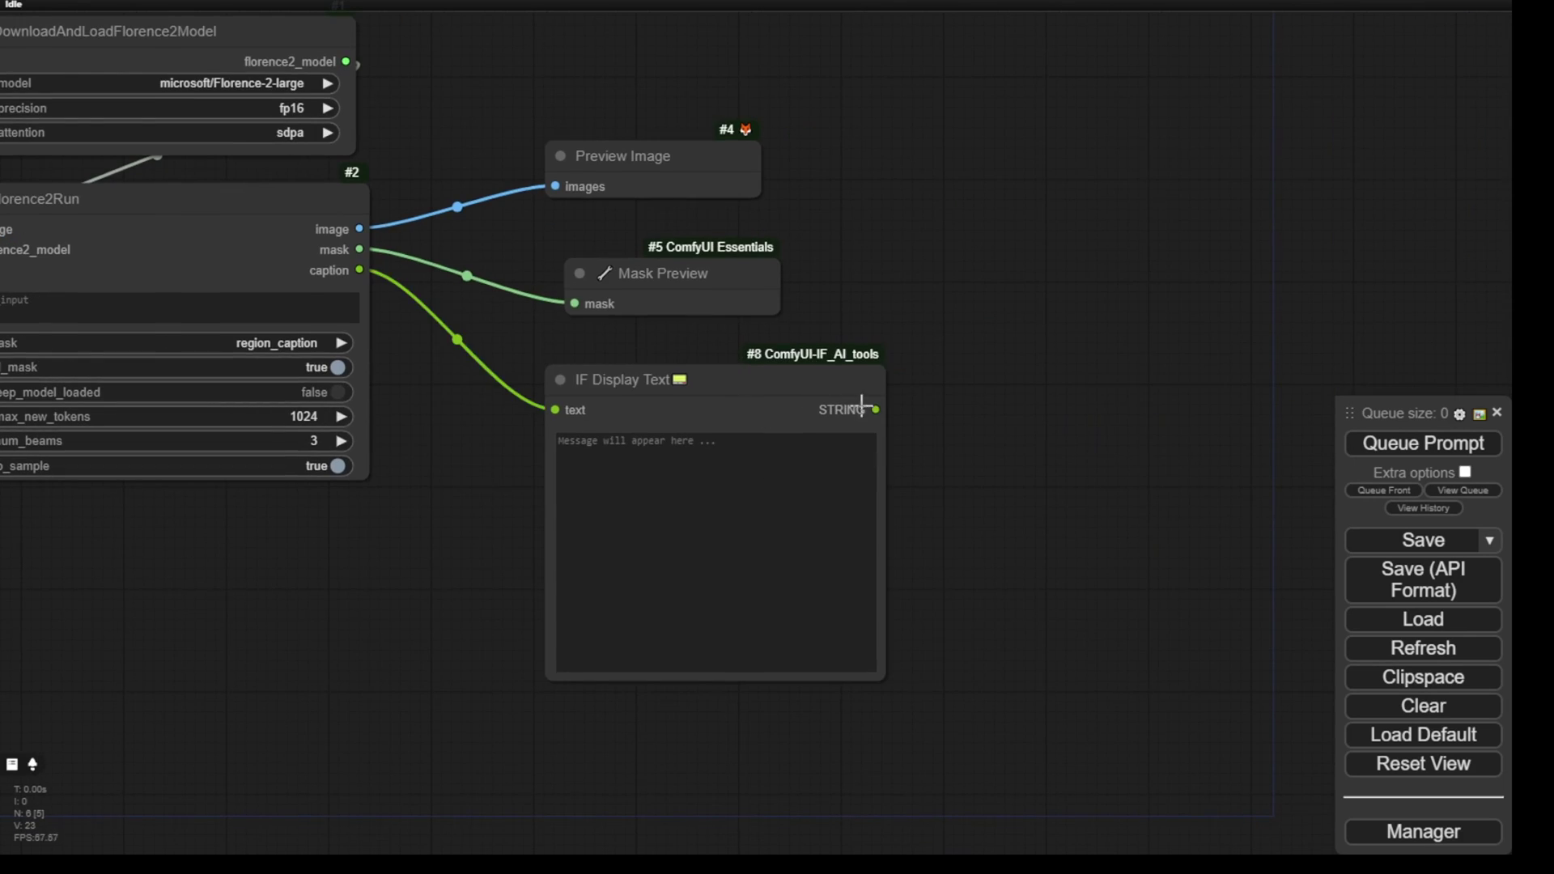
Feed IF Display Text's STRING output into a new Show Text node
drag(875, 409, 984, 405)
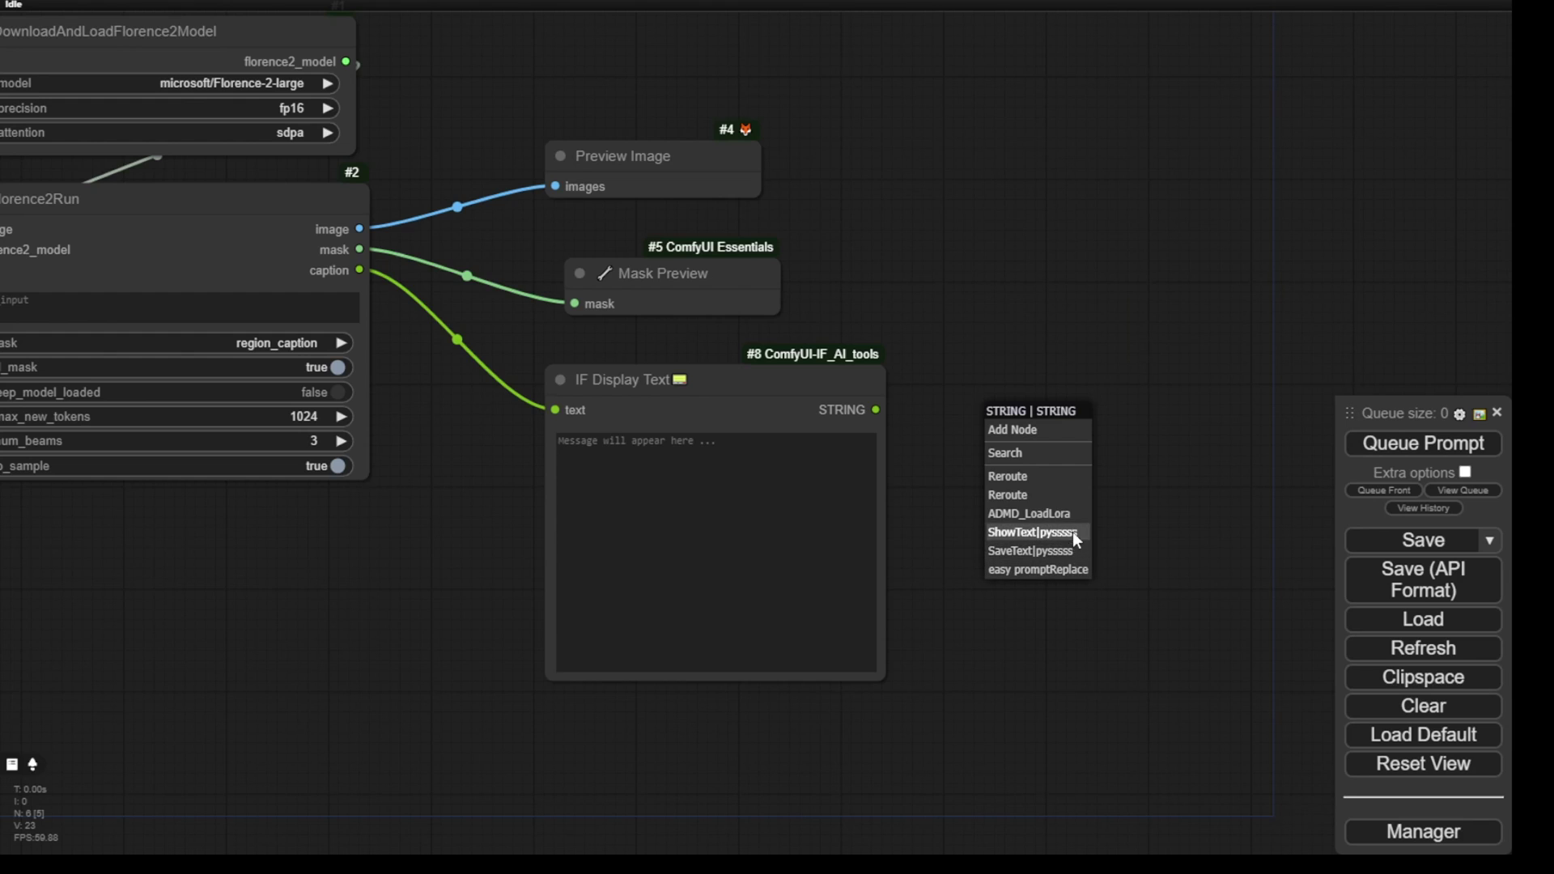
click(1076, 540)
drag(1308, 445, 1098, 531)
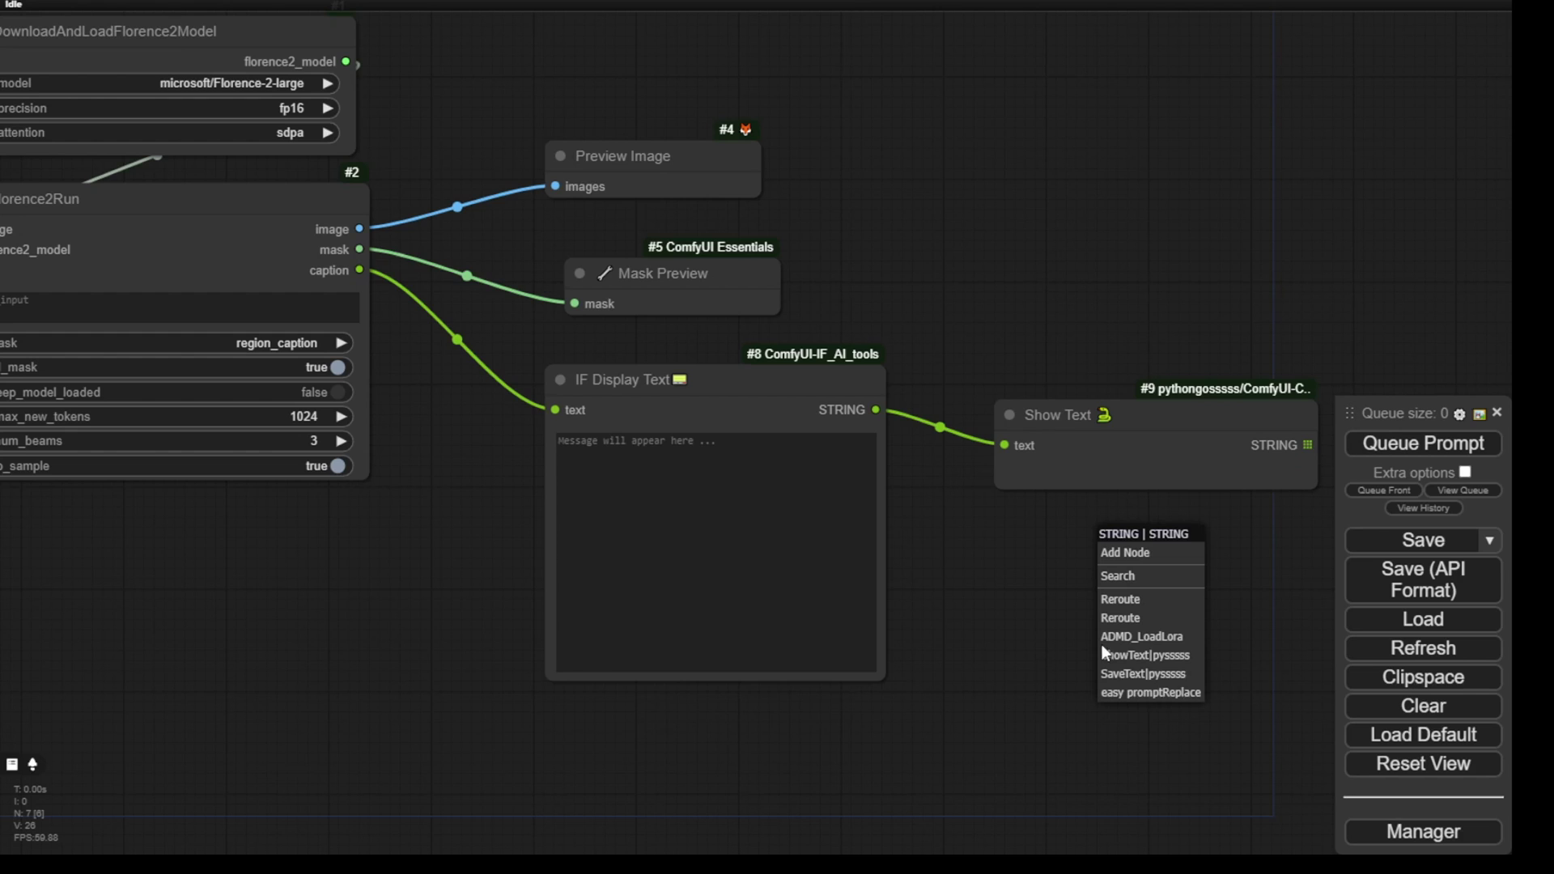
Resize the Load Image node to show the teal VW van picture larger and pan over the graph
click(1045, 680)
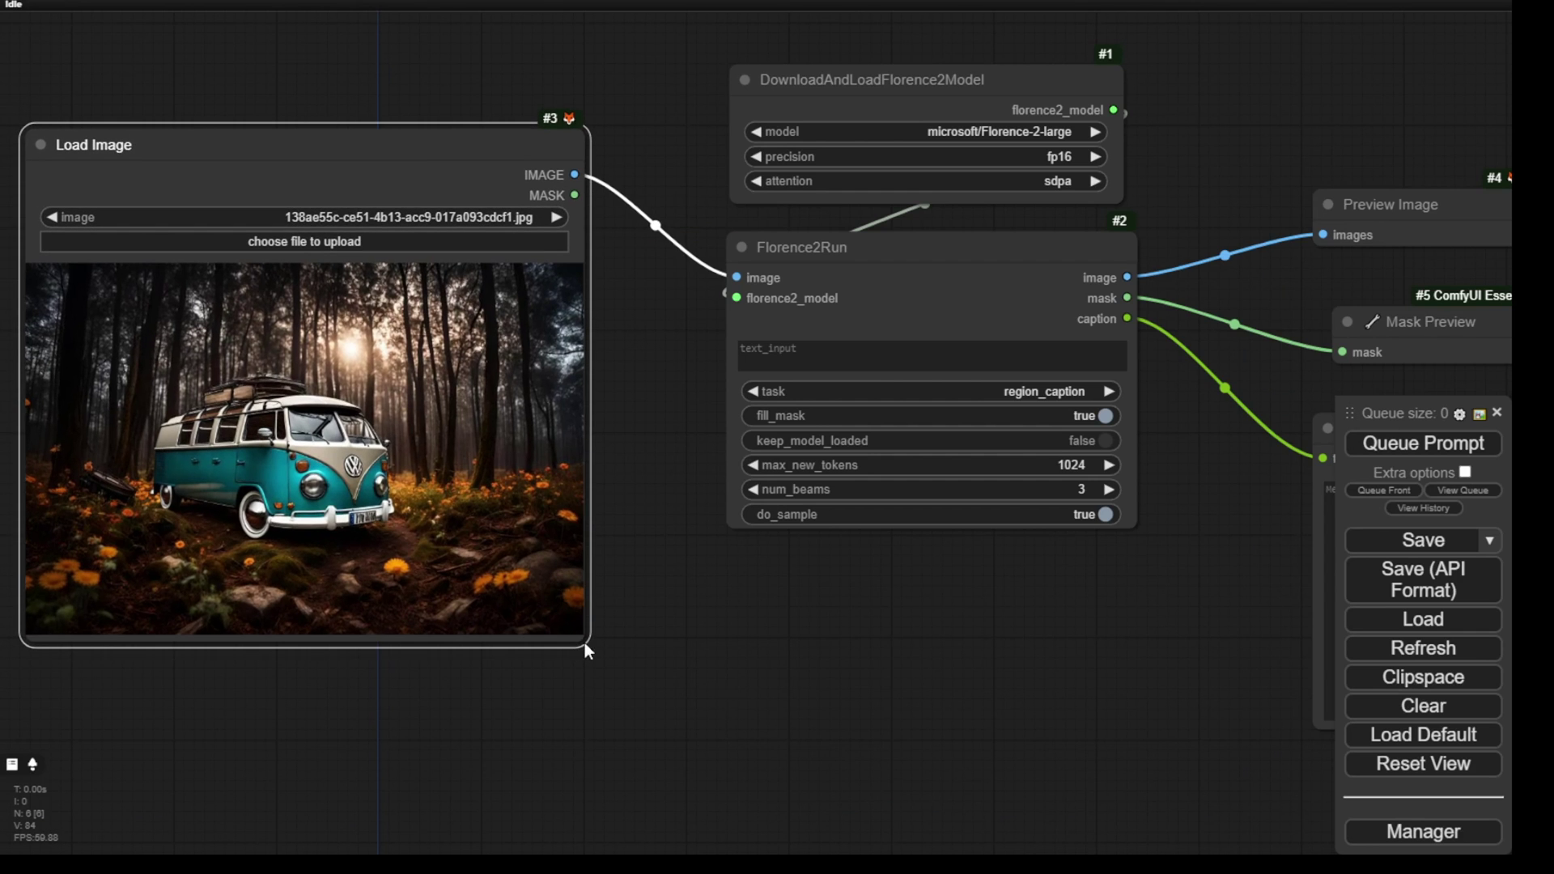
drag(585, 640, 677, 705)
scroll(413, 672, up, 3)
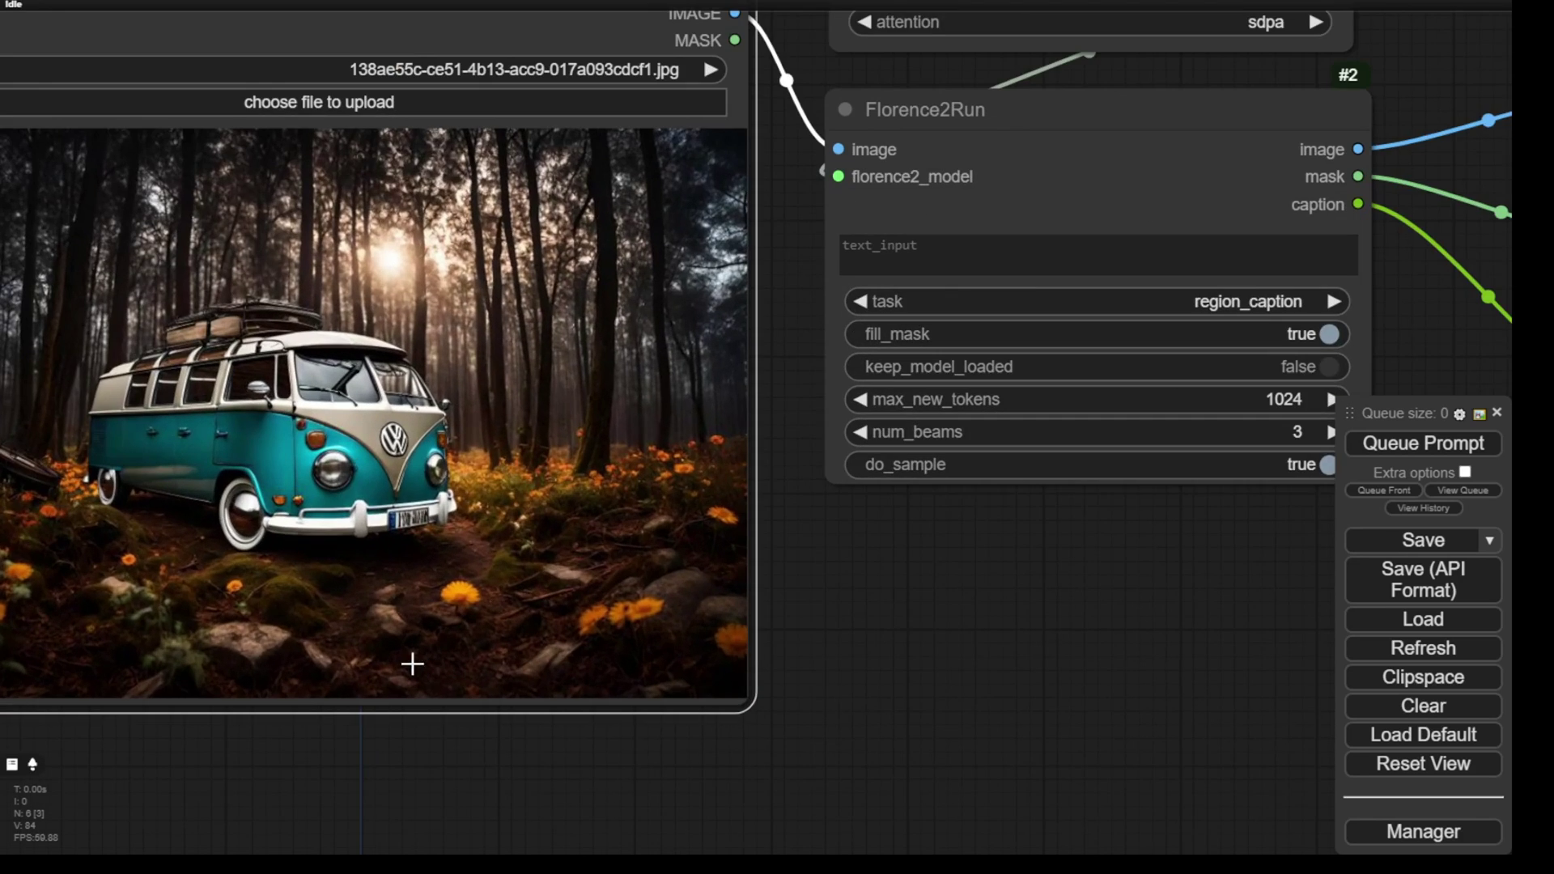
drag(332, 786, 478, 871)
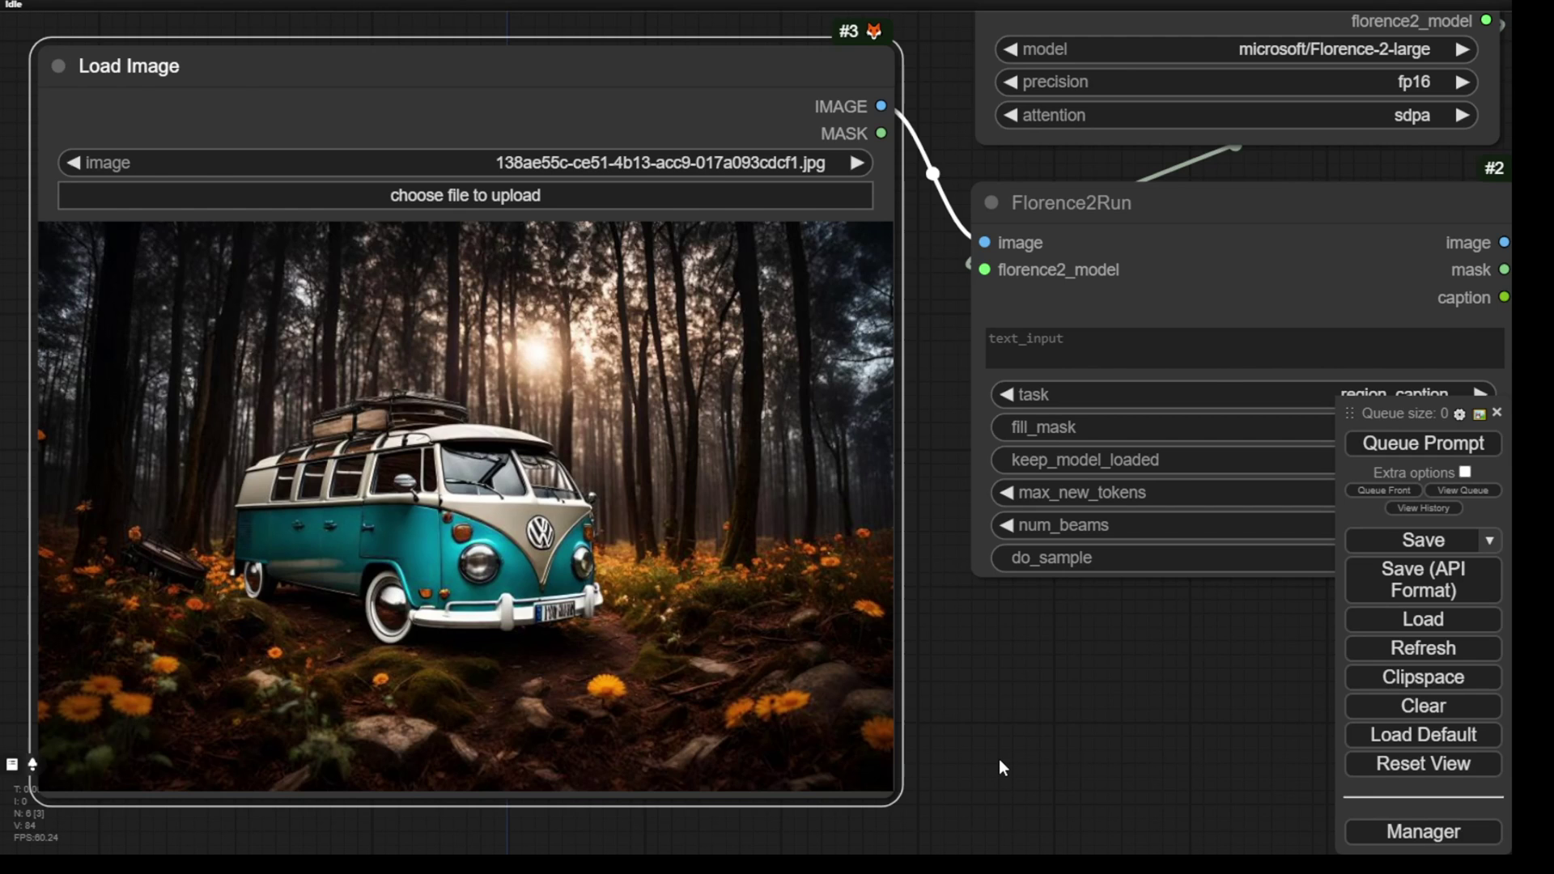
scroll(999, 759, down, 5)
drag(1017, 755, 490, 649)
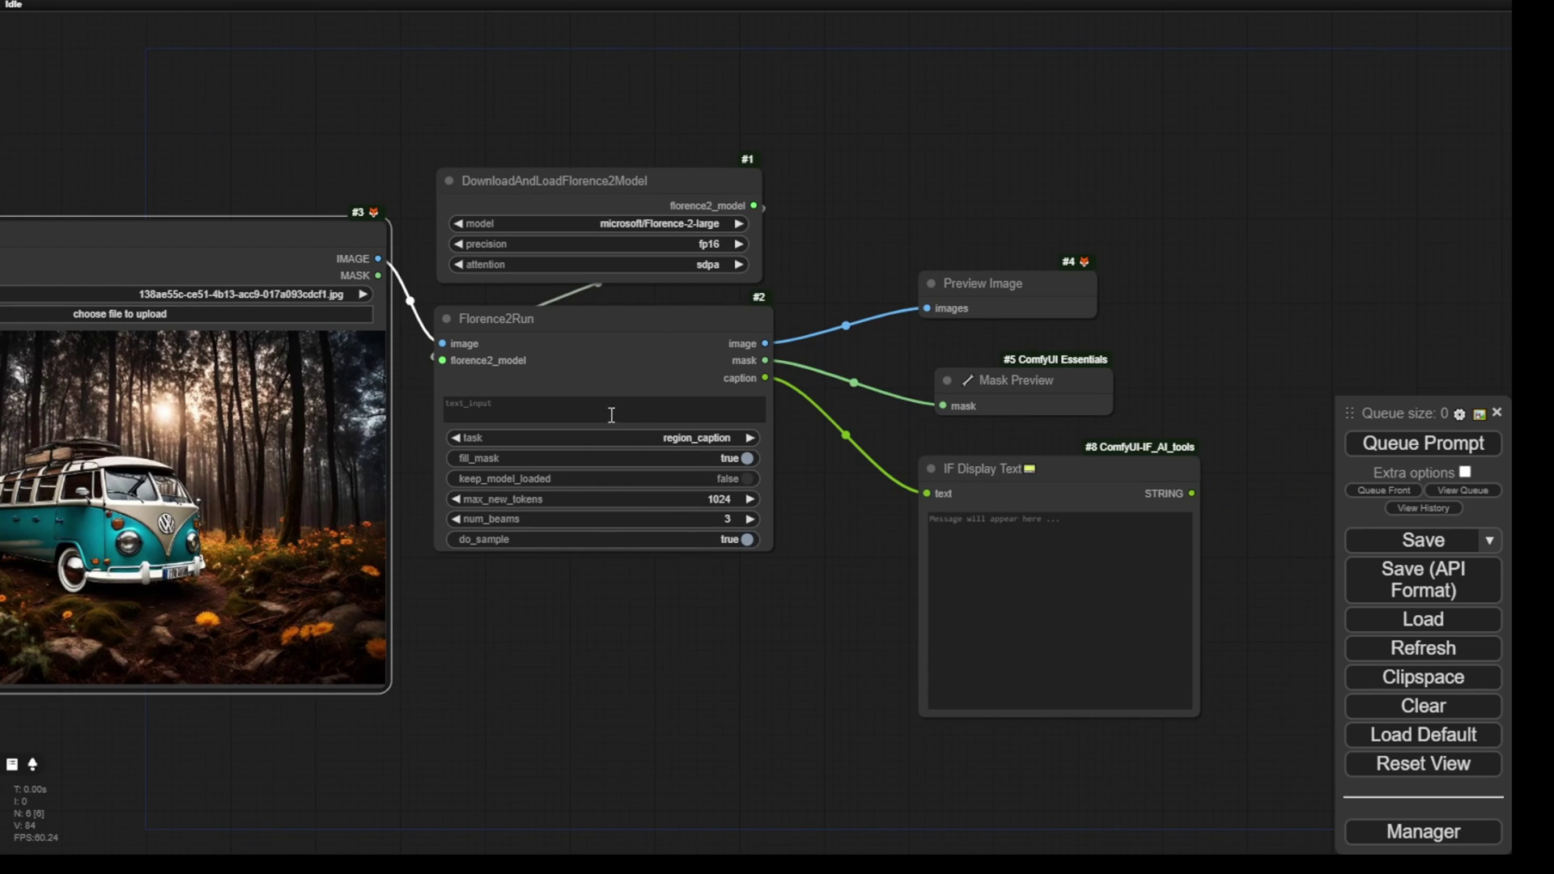
Scroll the README to the segmentation example and supported models list, and zoom the page in
drag(772, 549, 800, 682)
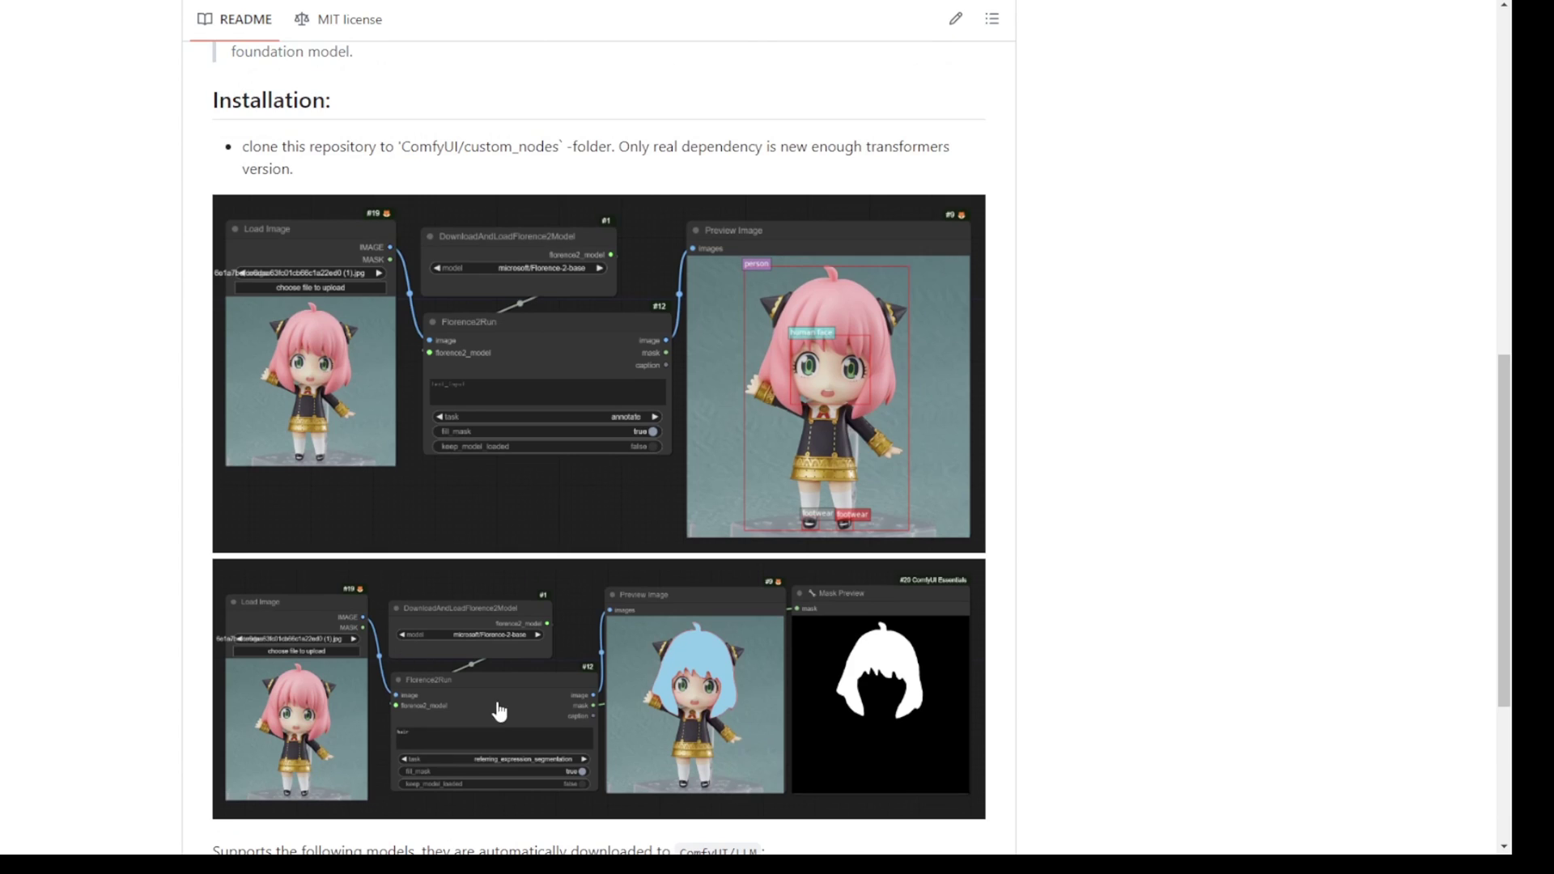
scroll(517, 708, down, 3)
key(ctrl+plus)
key(ctrl+plus)
key(ctrl+plus)
key(ctrl+plus)
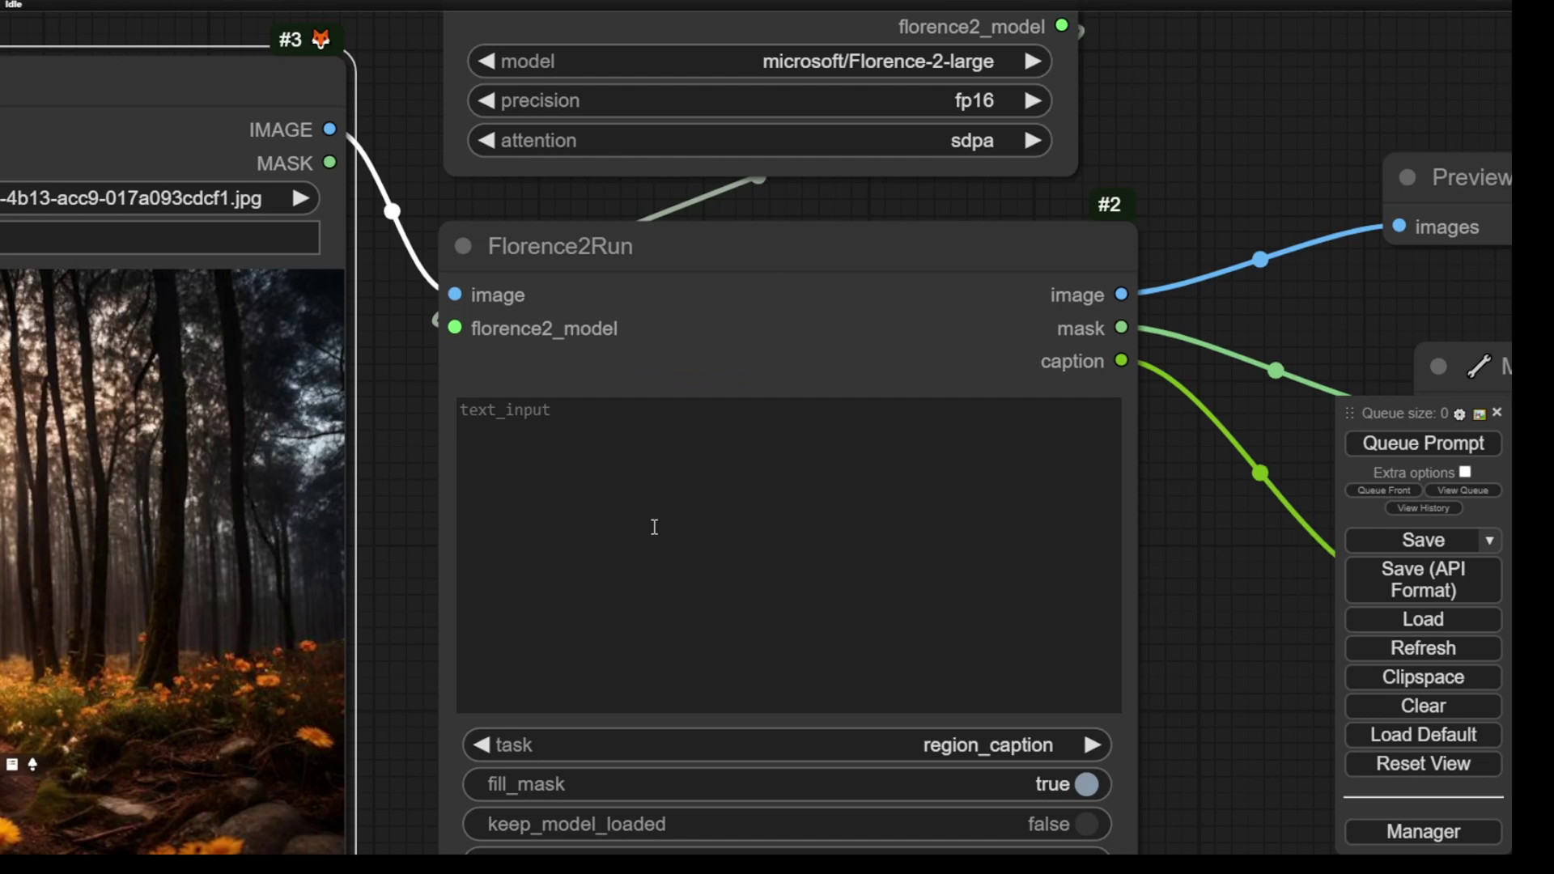
Enter 'a van' as Florence2Run's text prompt and look over the task dropdown options
scroll(385, 538, down, 5)
drag(401, 543, 566, 454)
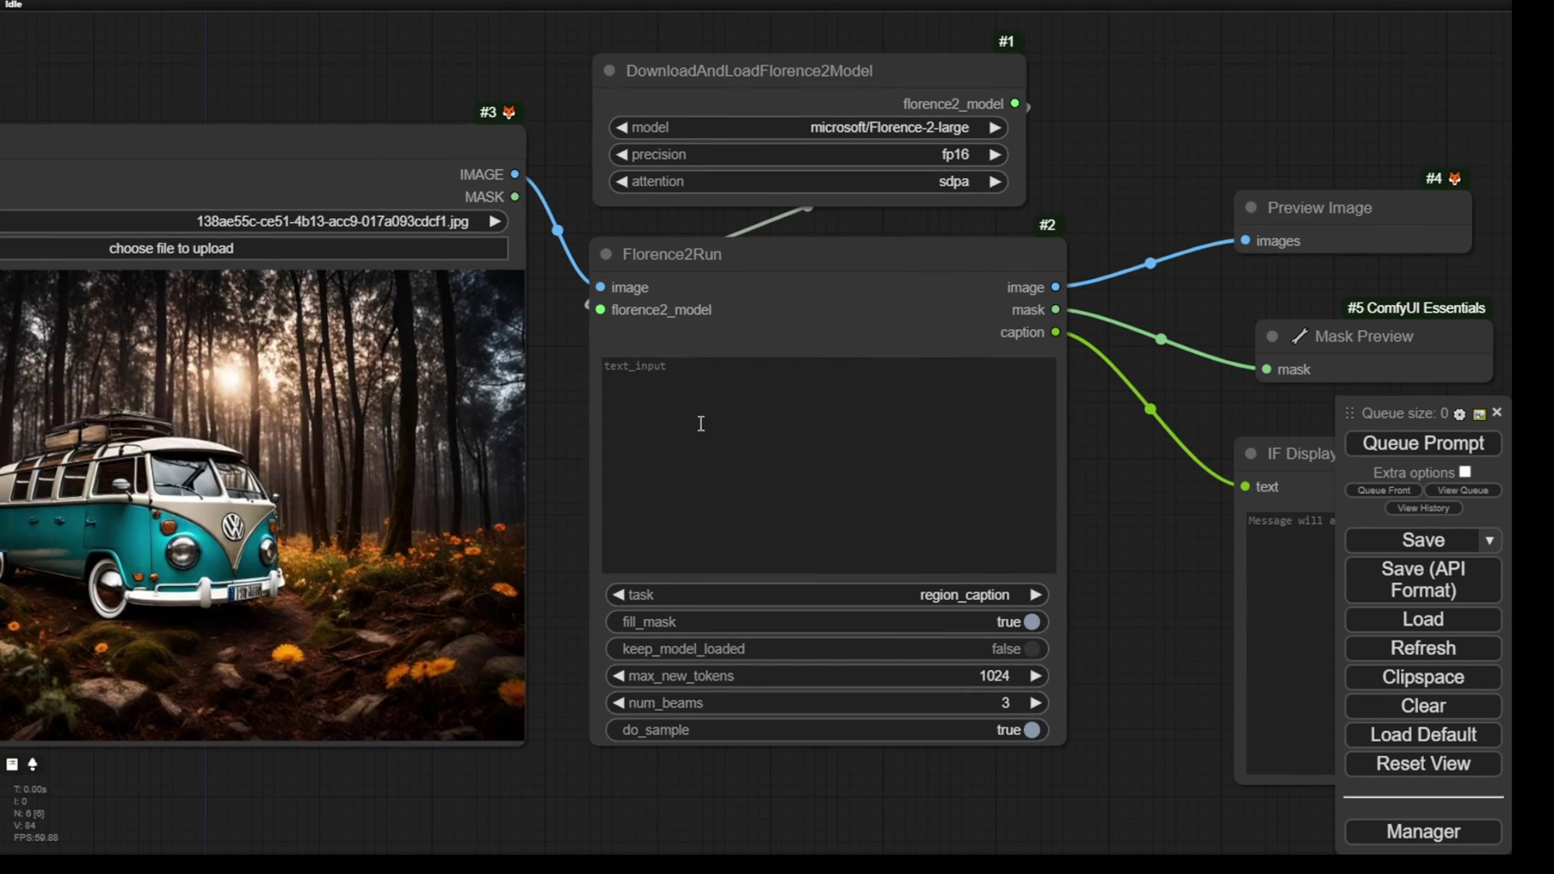
click(718, 419)
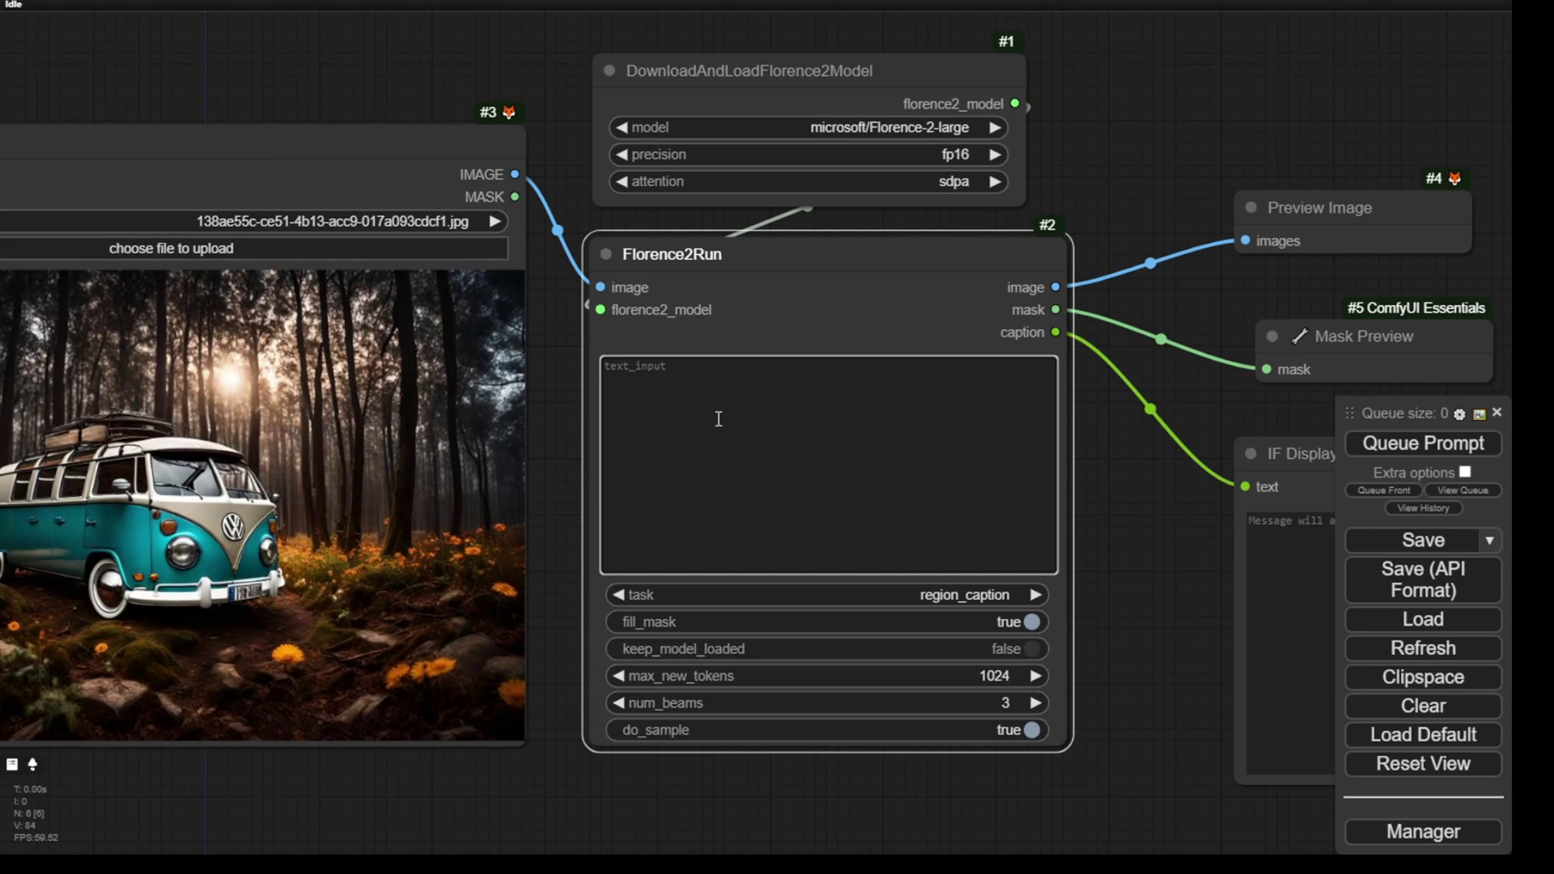
text(a van)
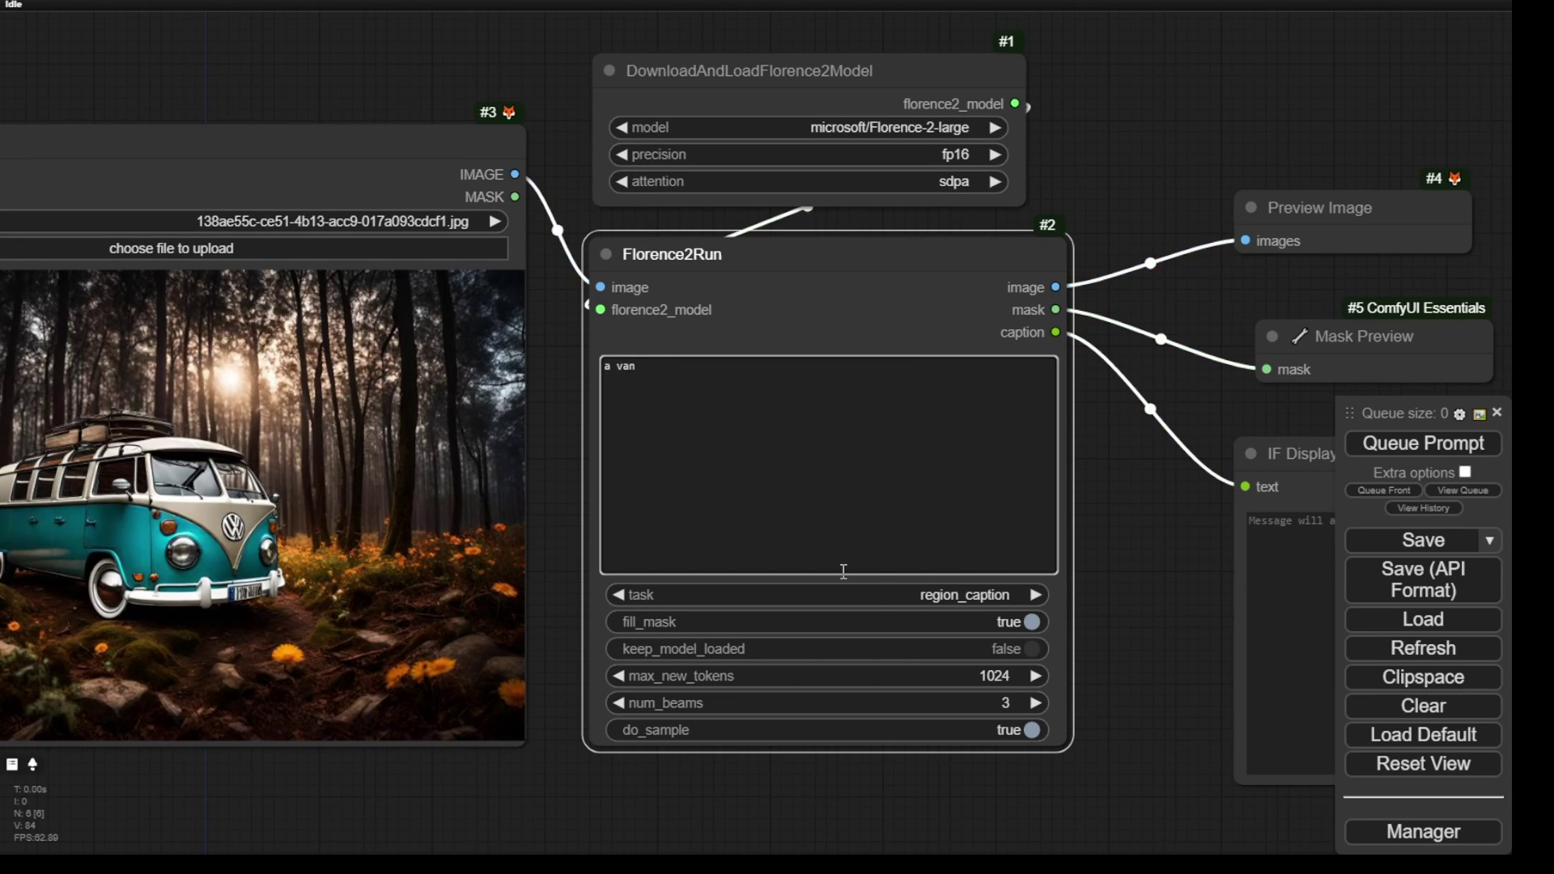
click(881, 594)
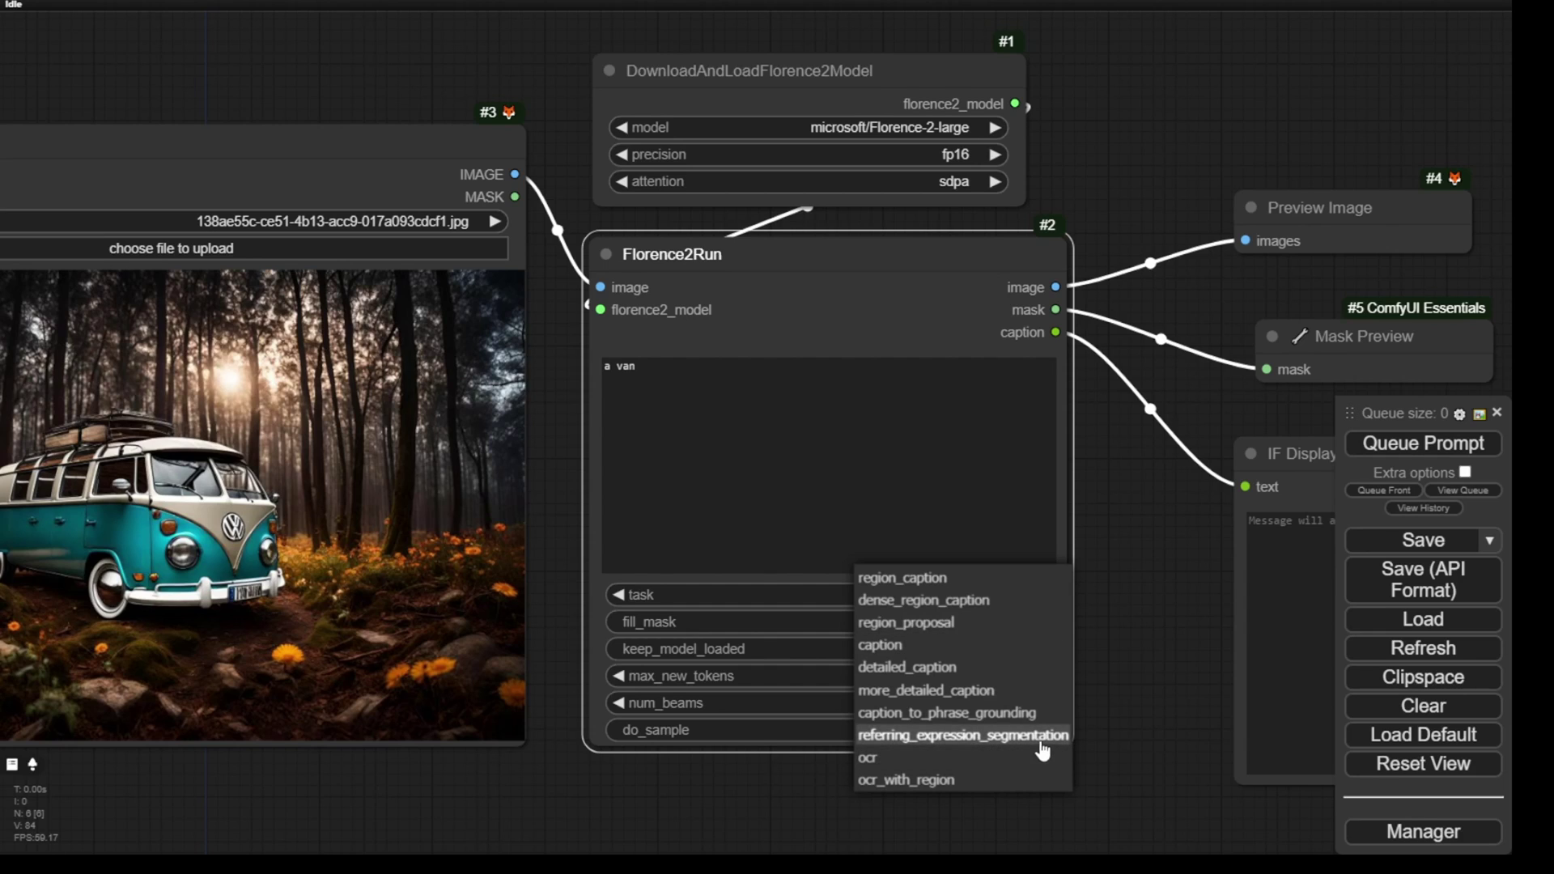
Keep the region_caption task and queue the workflow, which errors because of the text prompt
drag(1085, 728, 1044, 746)
click(1415, 453)
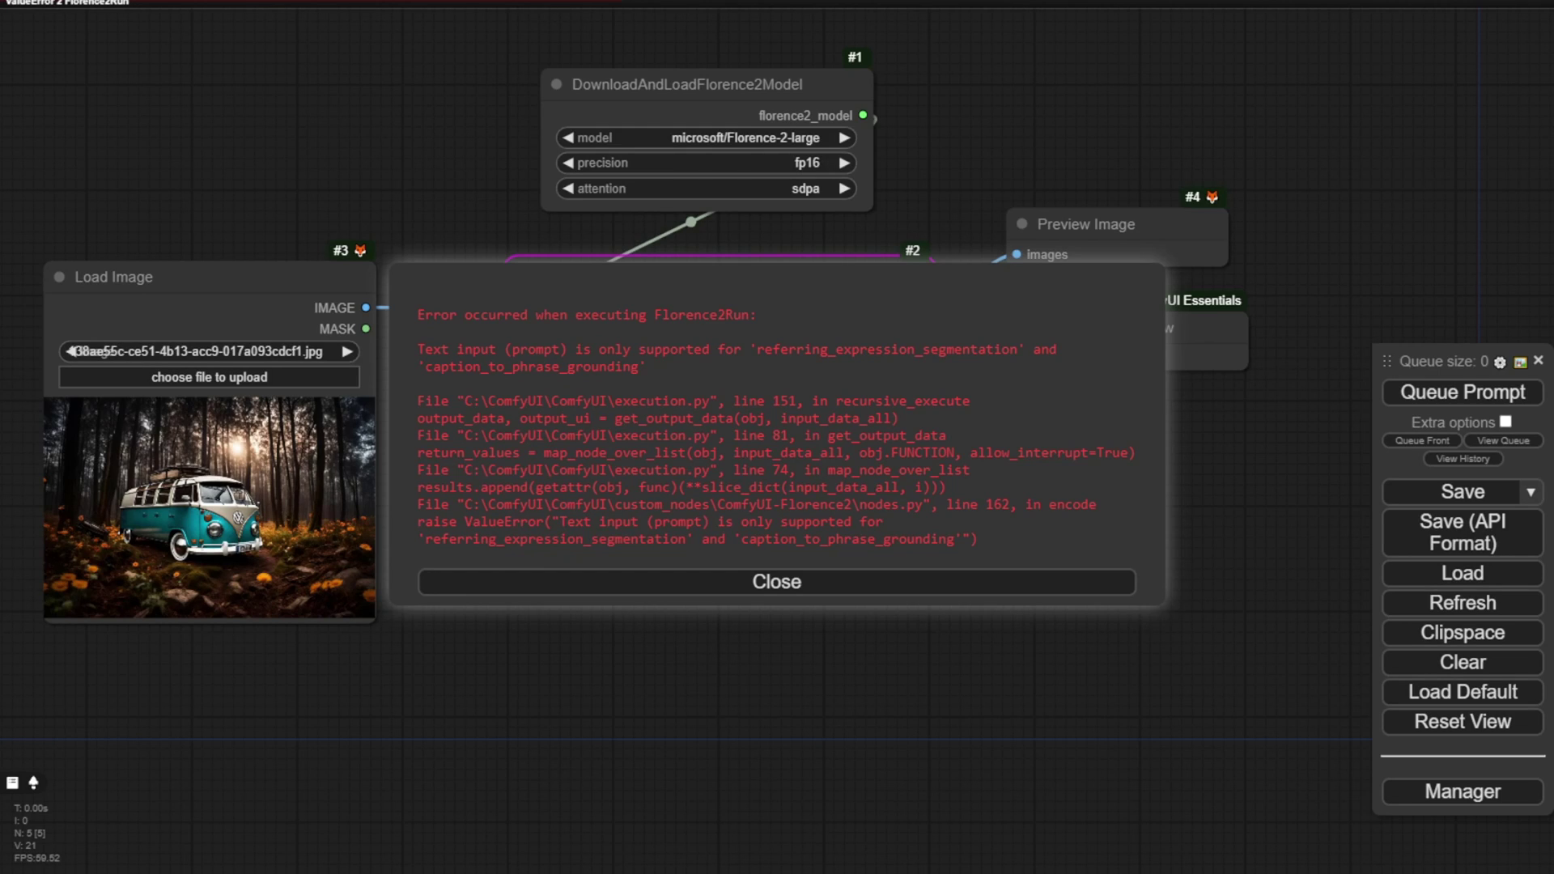
Dismiss the text-prompt support error and rerun region_caption with the van prompt
drag(416, 349, 820, 370)
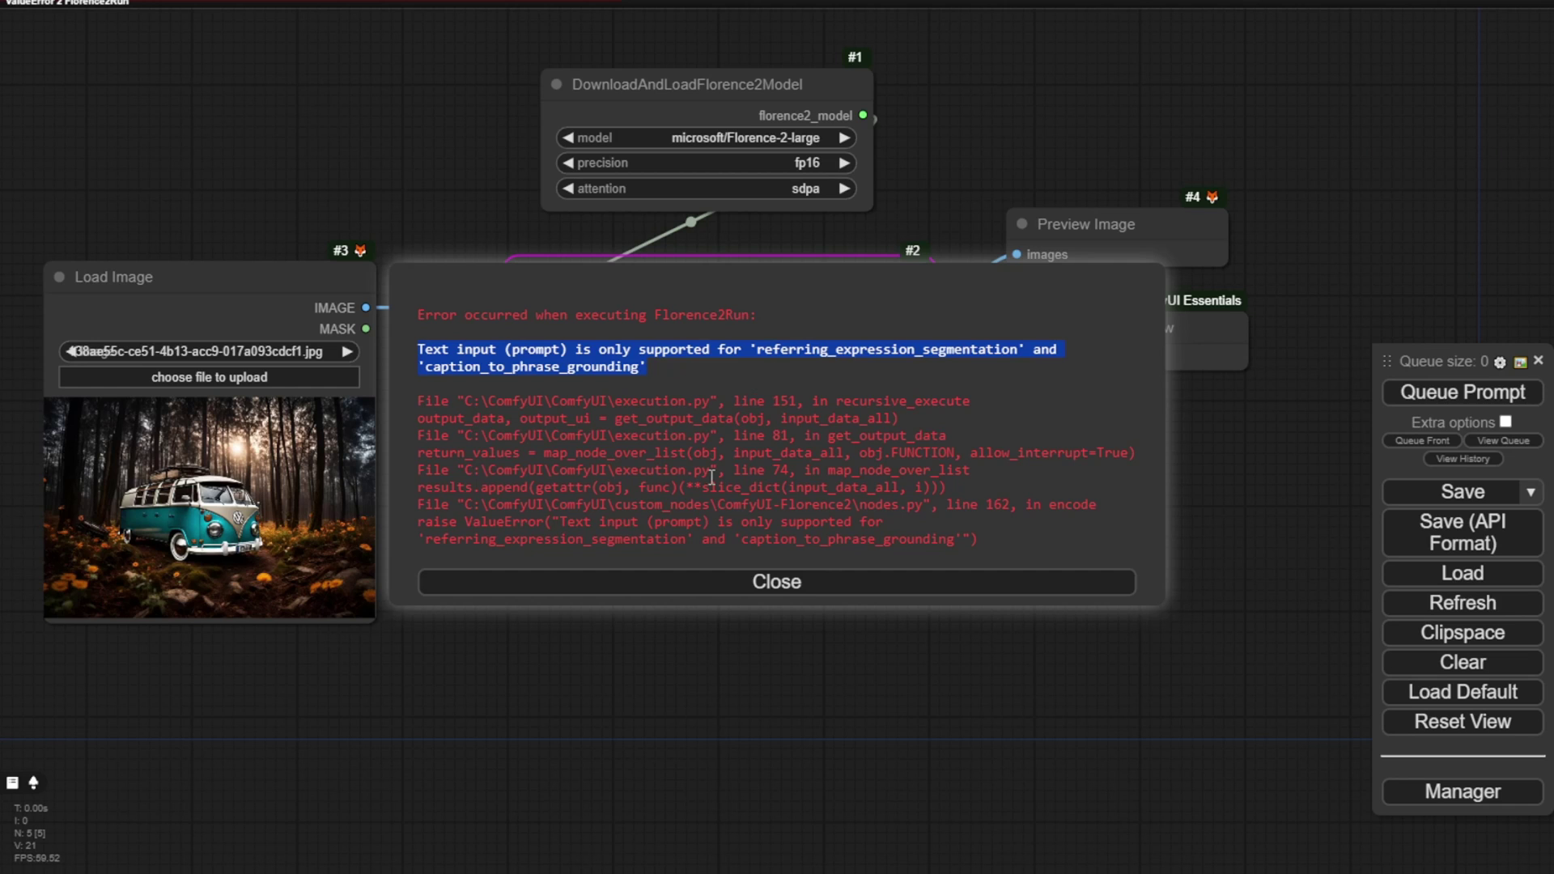
click(623, 583)
scroll(518, 340, up, 8)
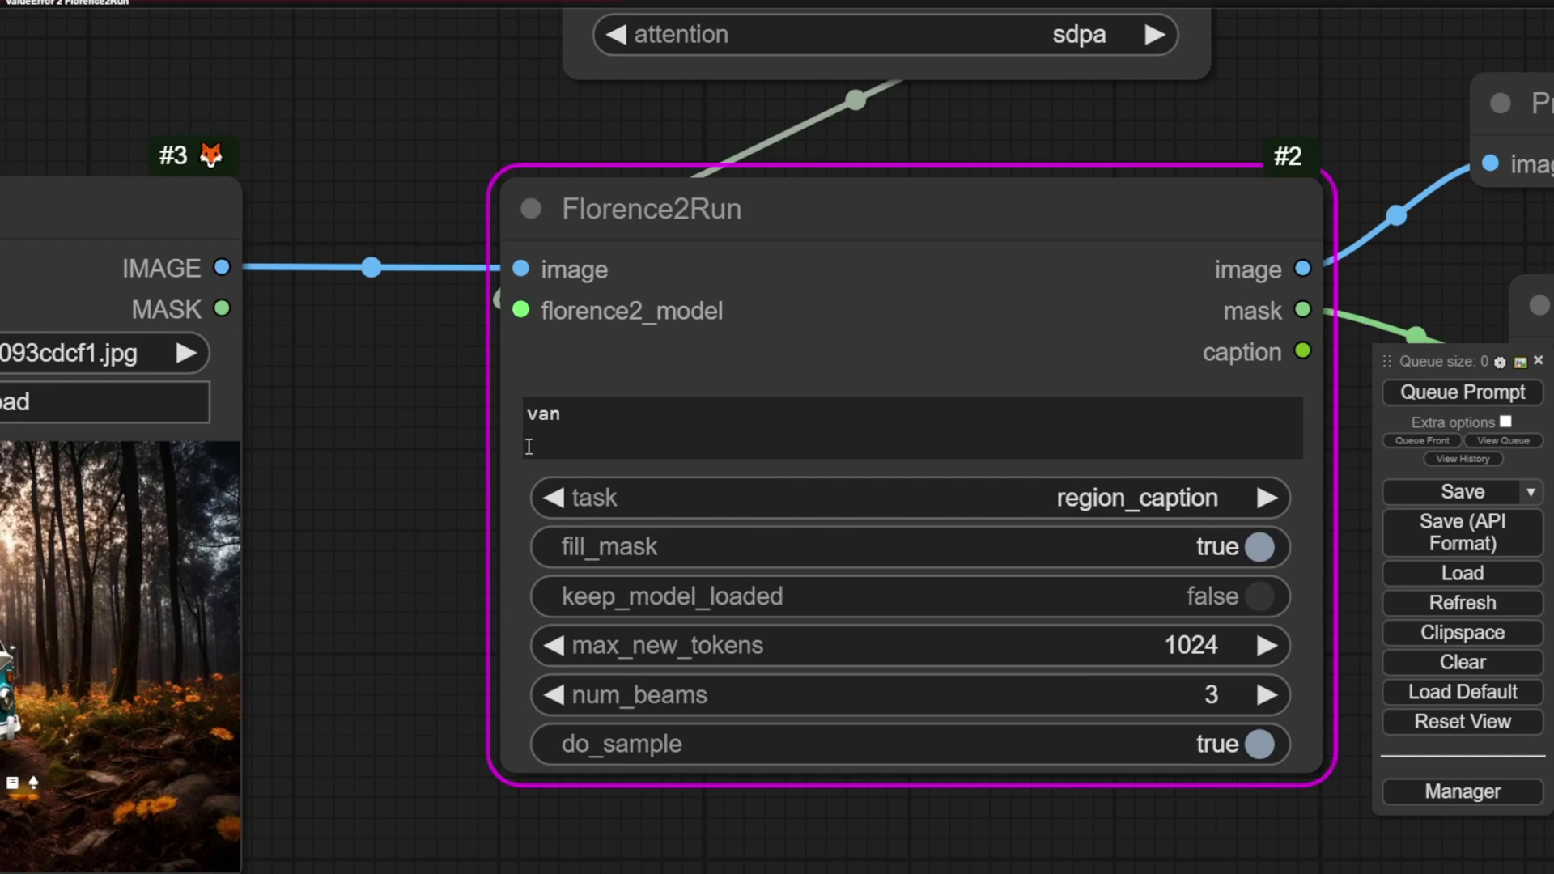
scroll(455, 477, down, 6)
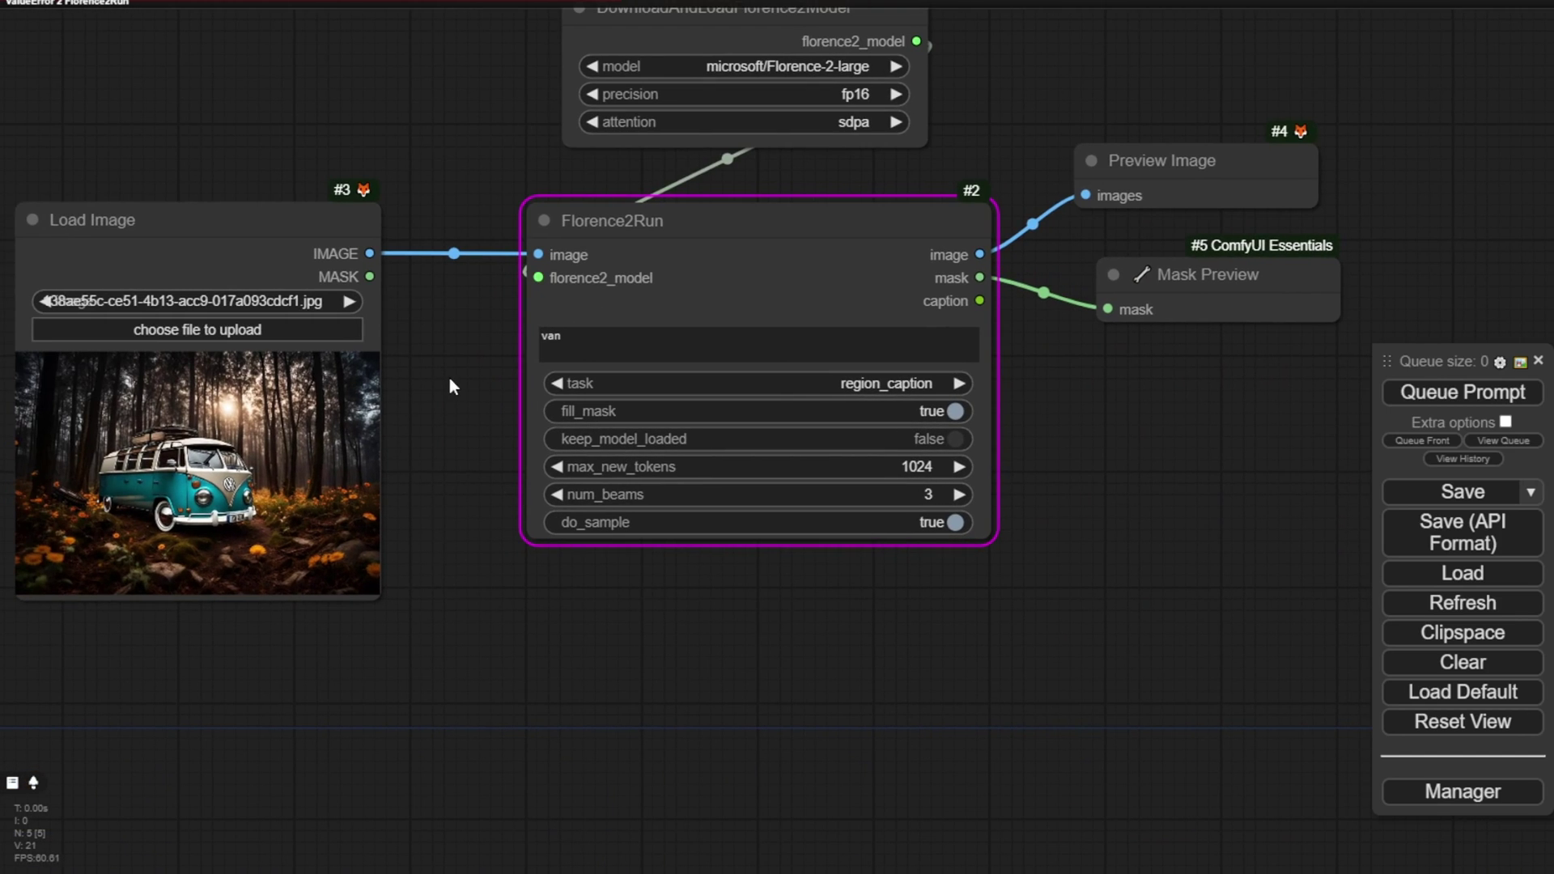
click(1433, 395)
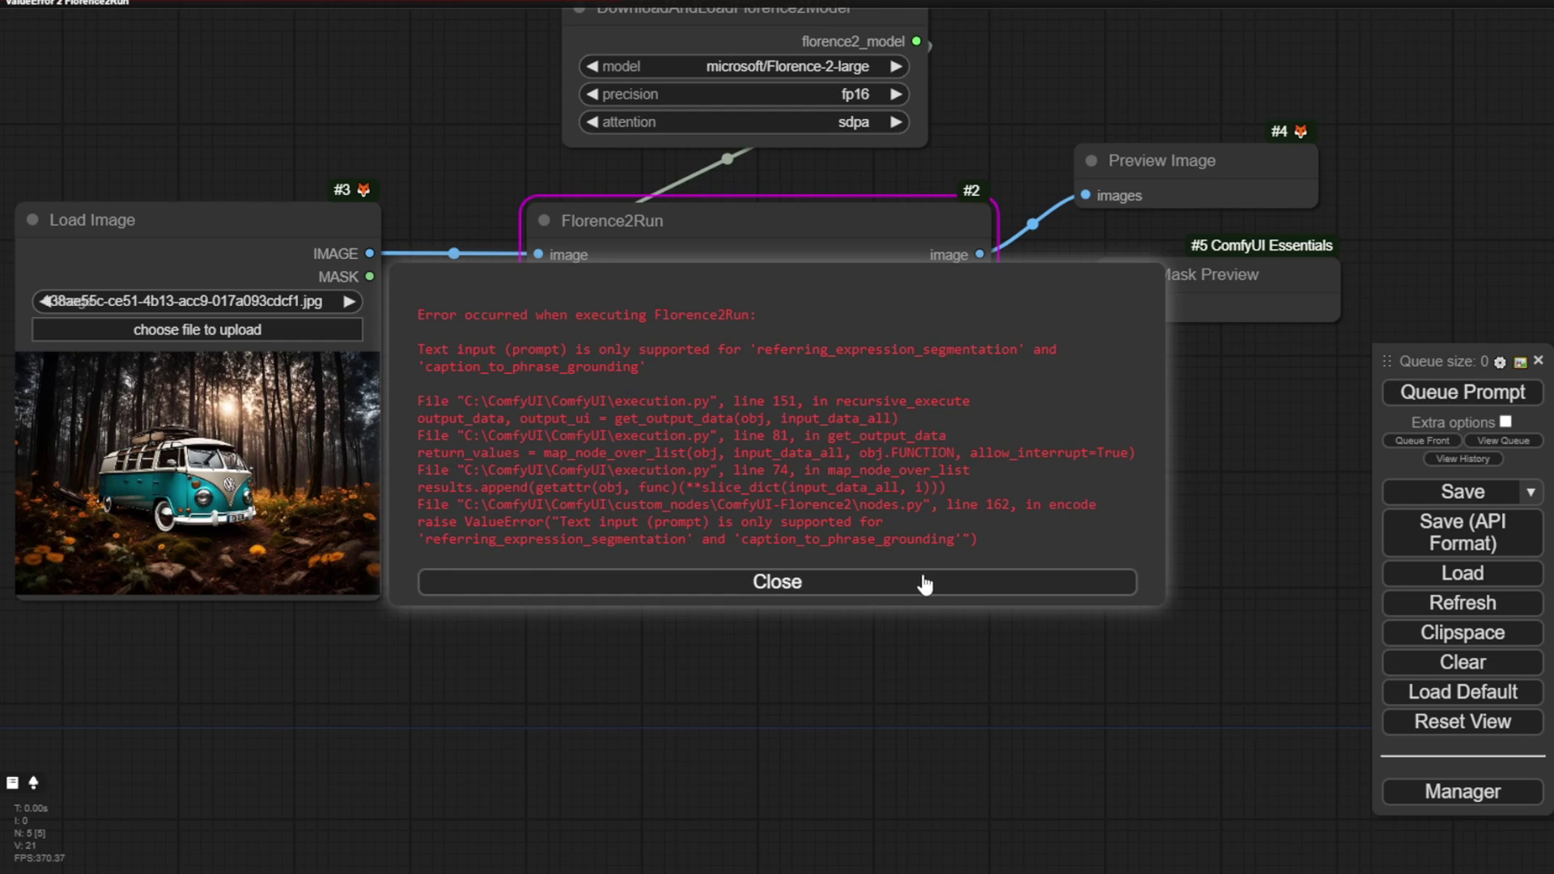
Delete the van text prompt and rerun region_caption, producing a white box mask
click(902, 588)
double_click(551, 336)
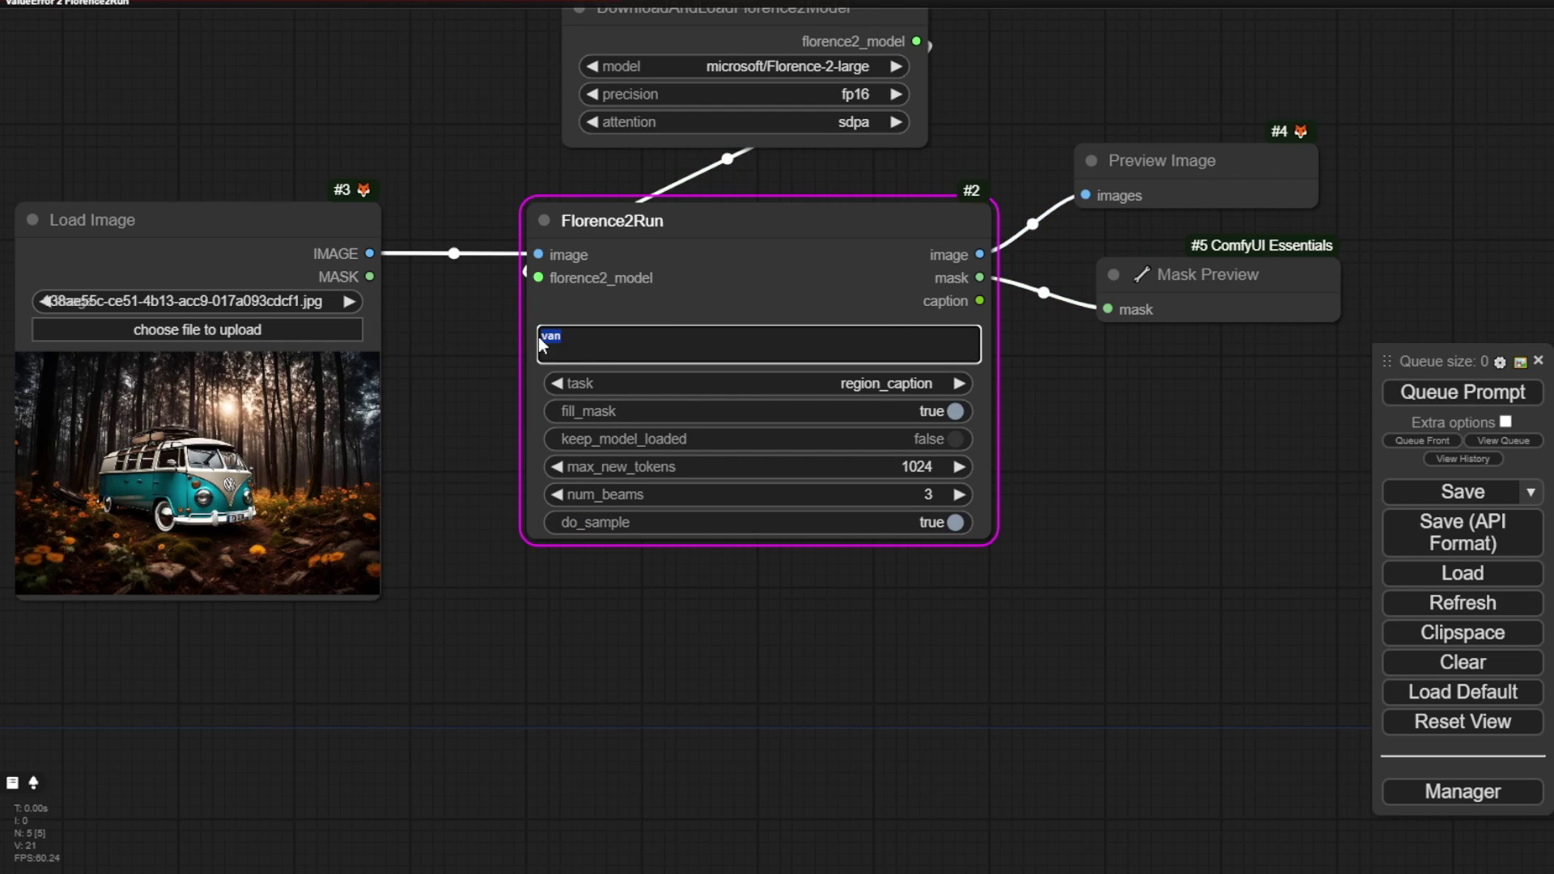
key(BackSpace)
click(1488, 400)
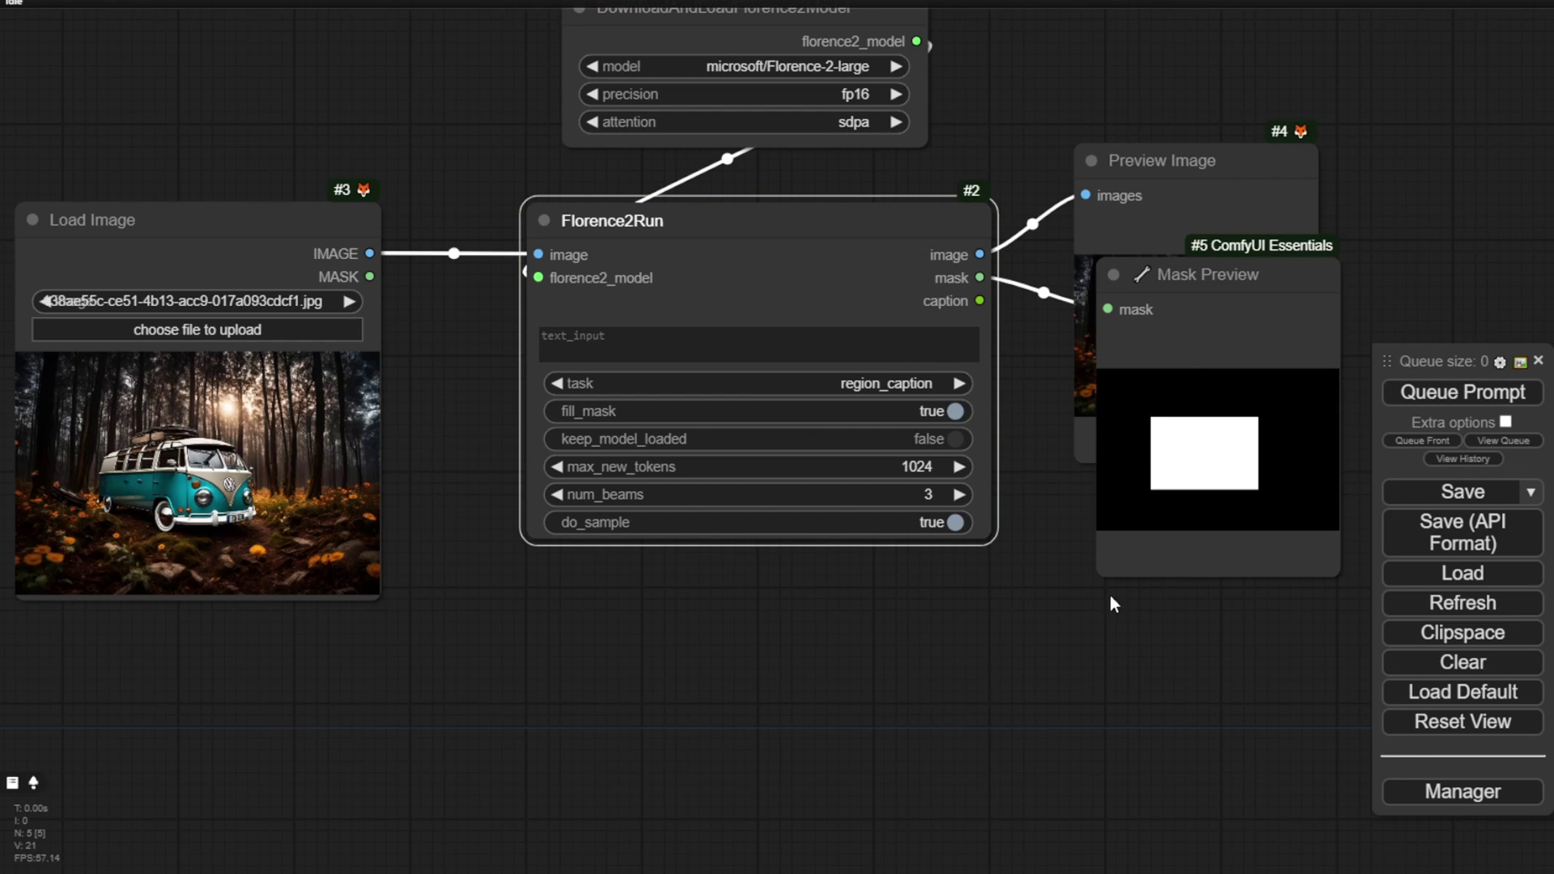
Move Mask Preview aside to reveal the van photo's red 'van' and two 'wheel' boxes
drag(1110, 600, 853, 561)
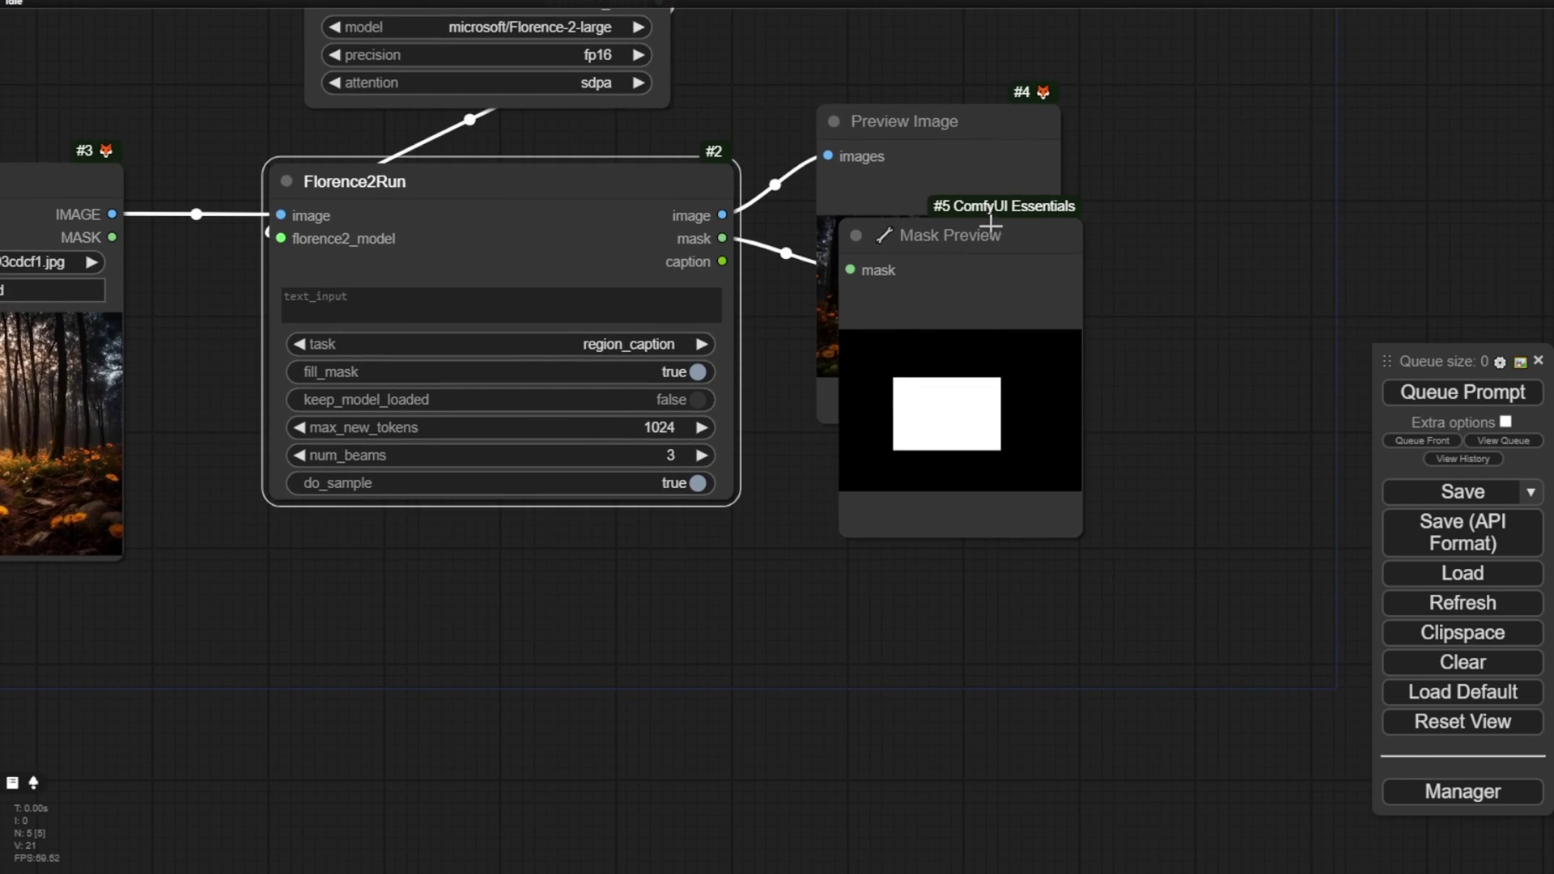
drag(990, 220, 1262, 82)
scroll(899, 217, up, 7)
scroll(901, 315, up, 1)
drag(1013, 683, 527, 746)
scroll(438, 574, up, 6)
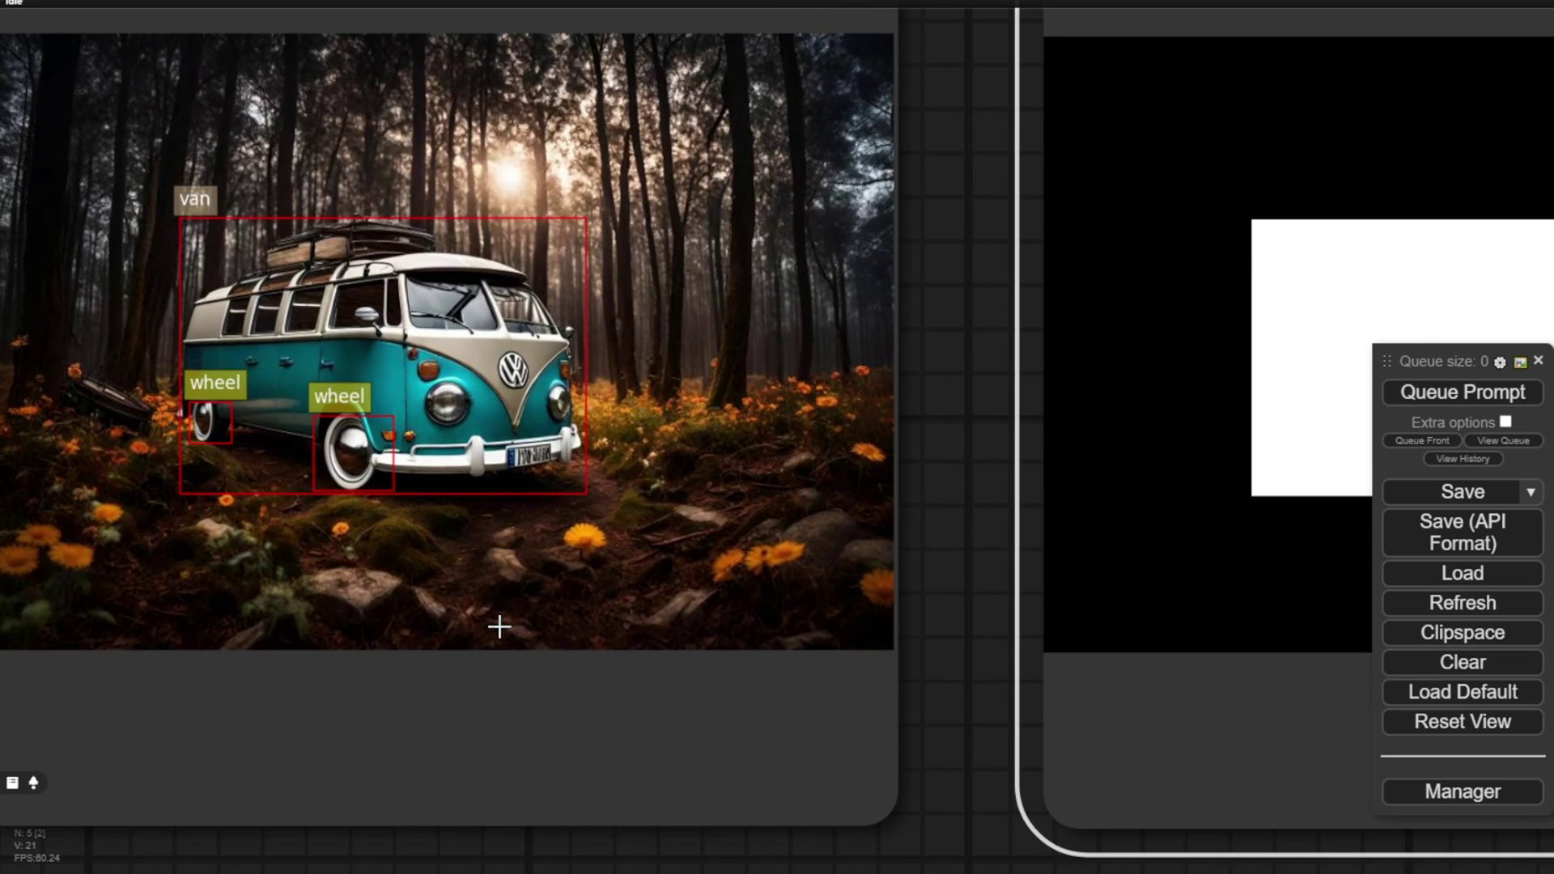
scroll(502, 624, down, 5)
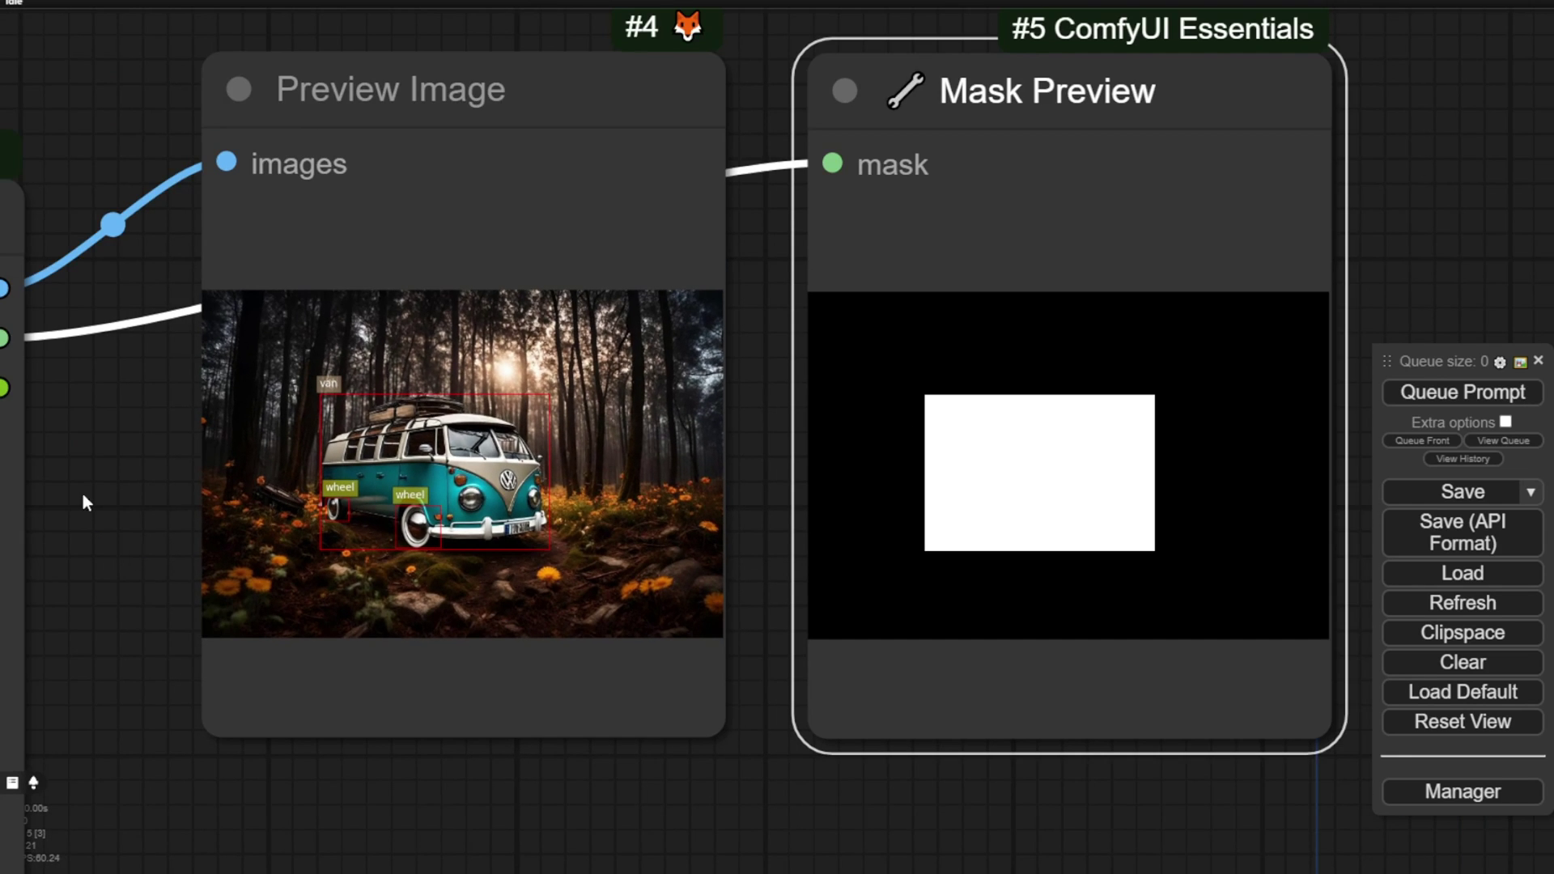
drag(82, 494, 1163, 337)
click(617, 283)
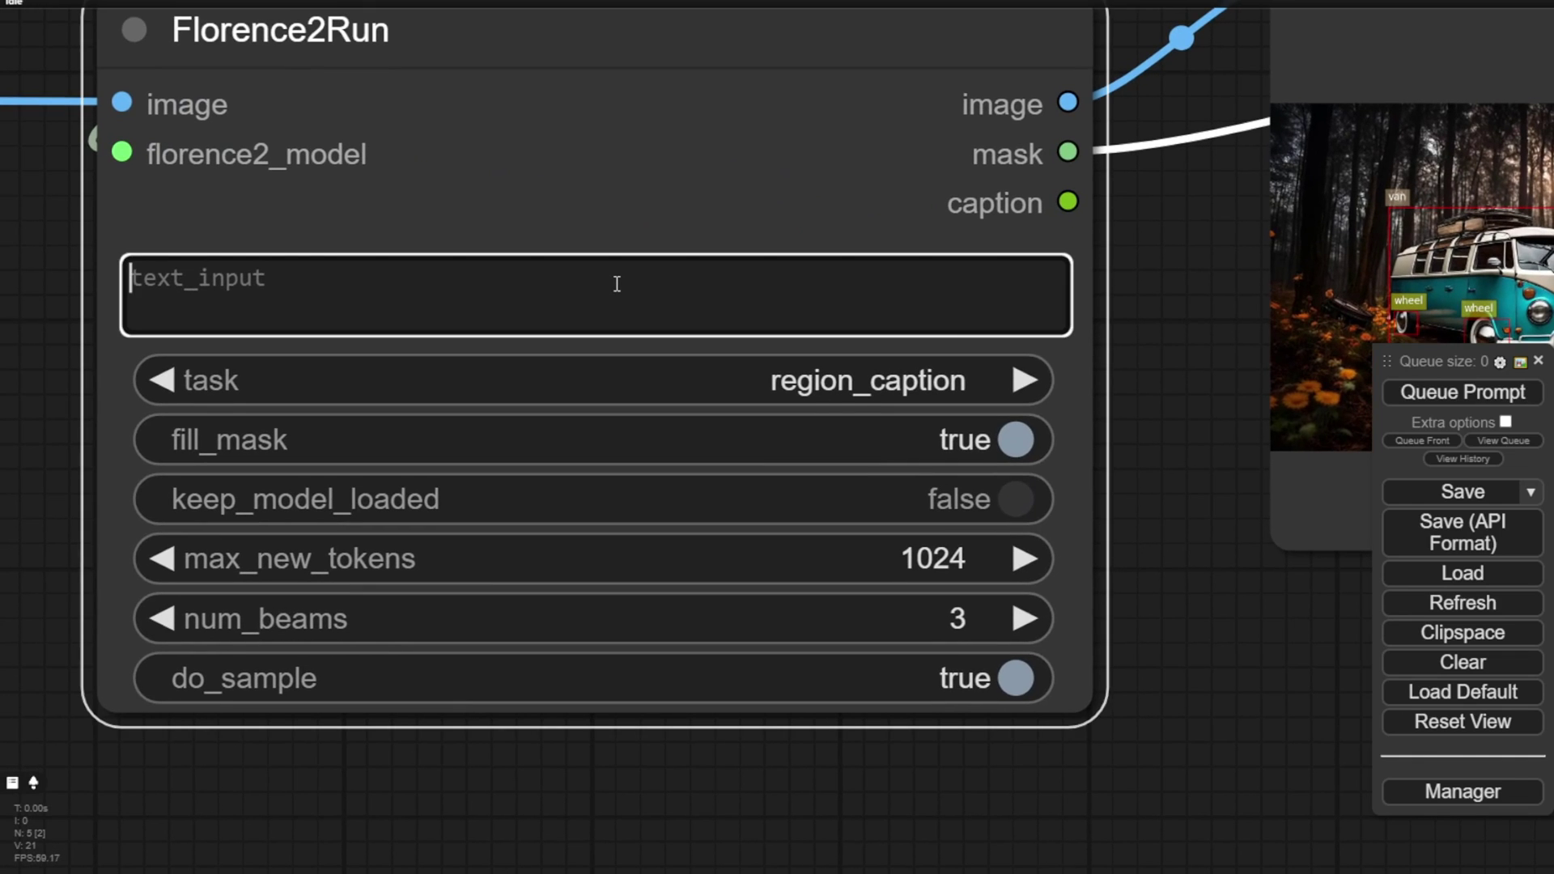
Run more_detailed_caption on the van image with an empty text prompt
text(wheel)
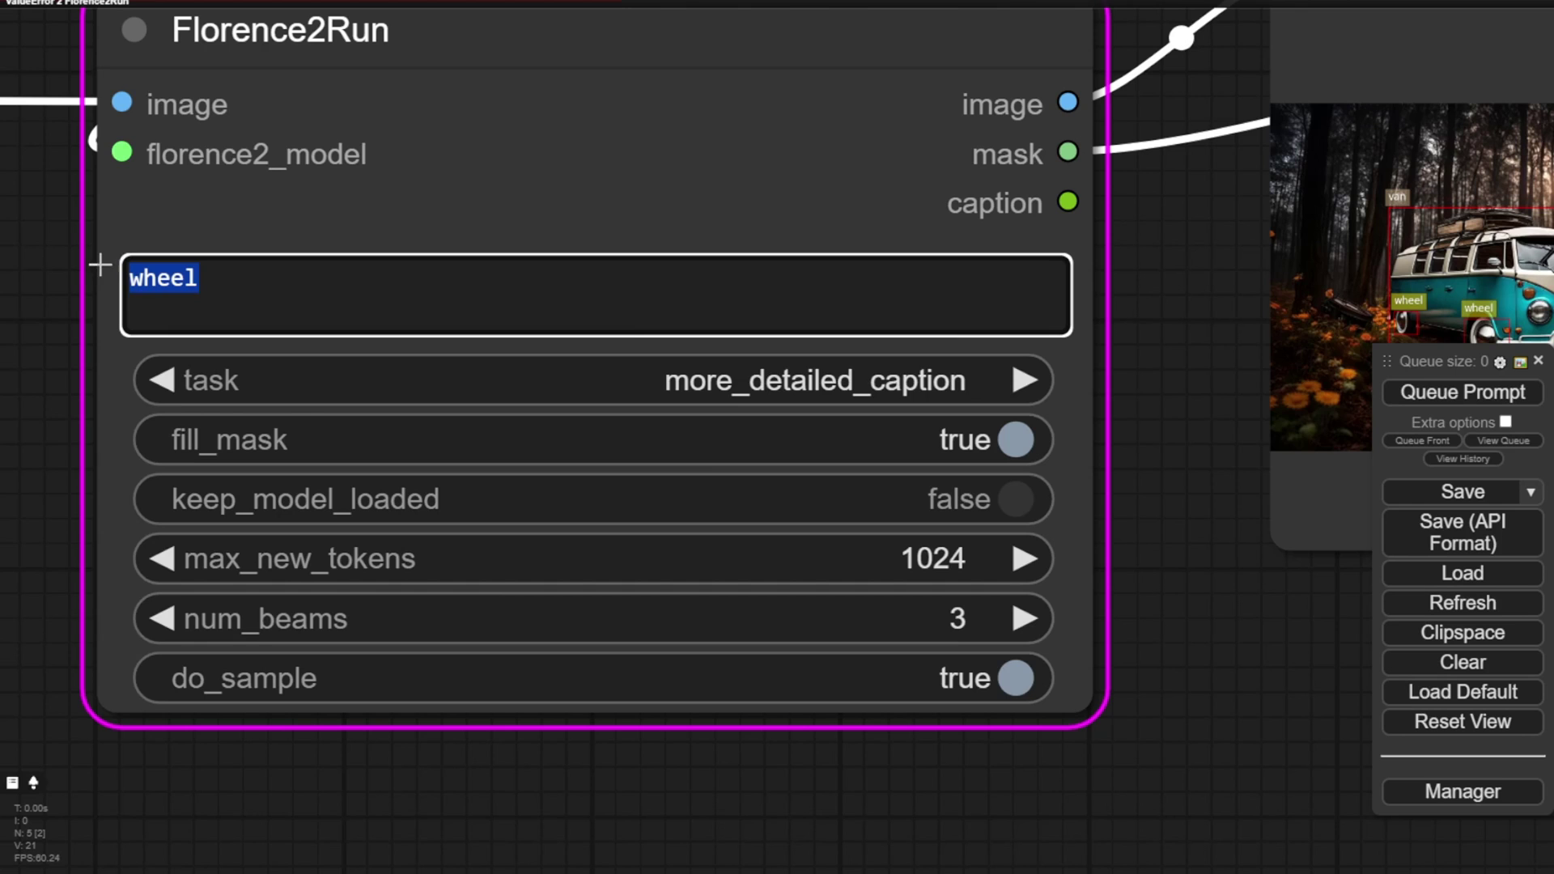
key(BackSpace)
click(1413, 394)
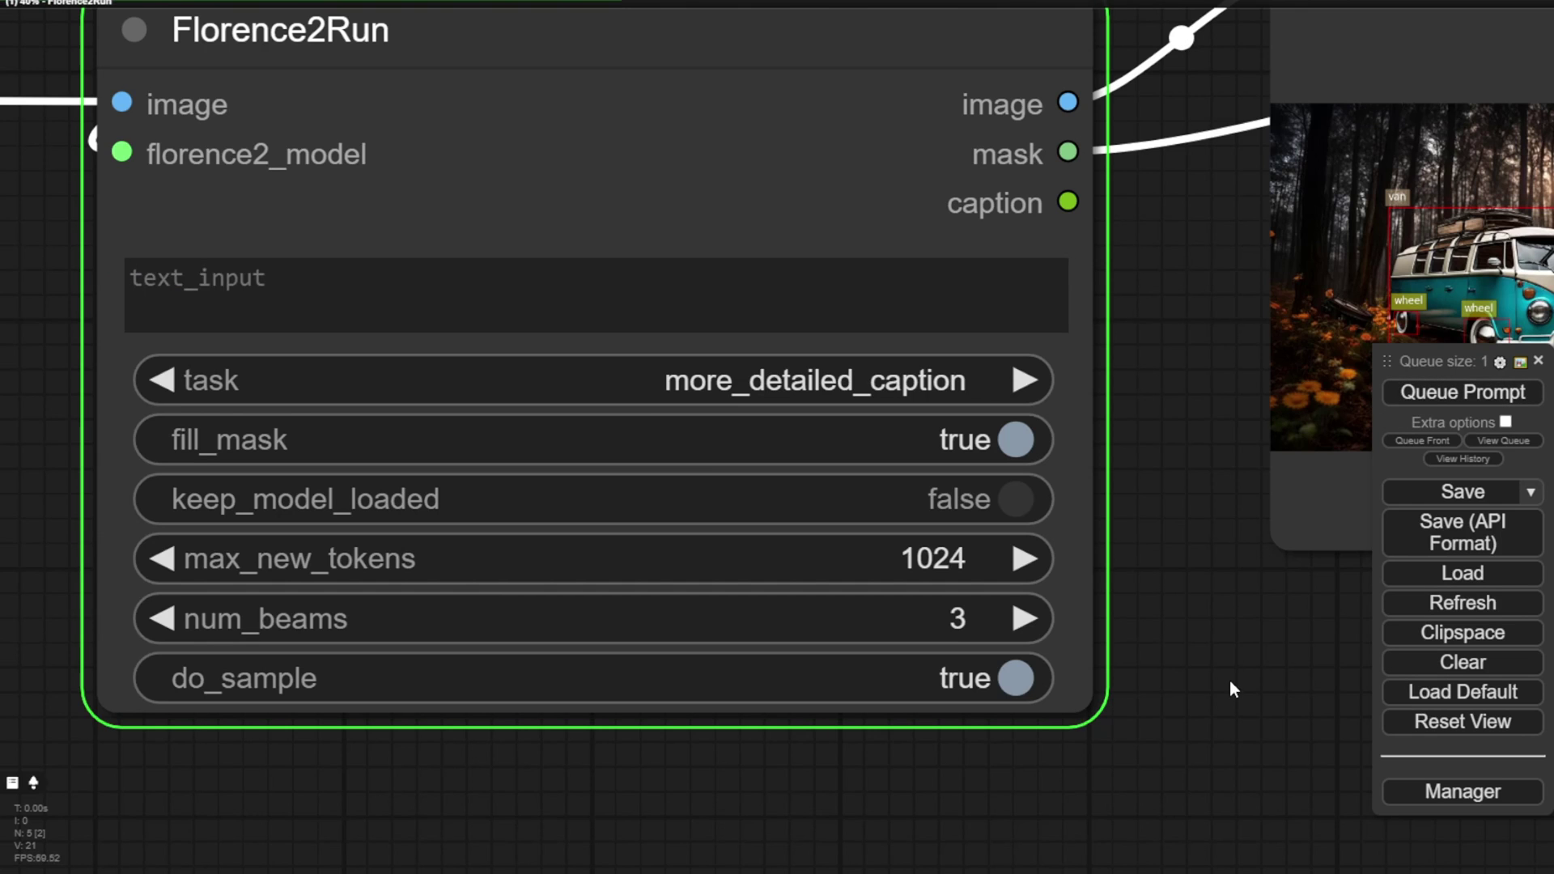
Enlarge the Show Text node to read the full detailed Volkswagen bus caption
drag(1242, 659, 546, 247)
scroll(548, 254, down, 4)
drag(1096, 567, 888, 419)
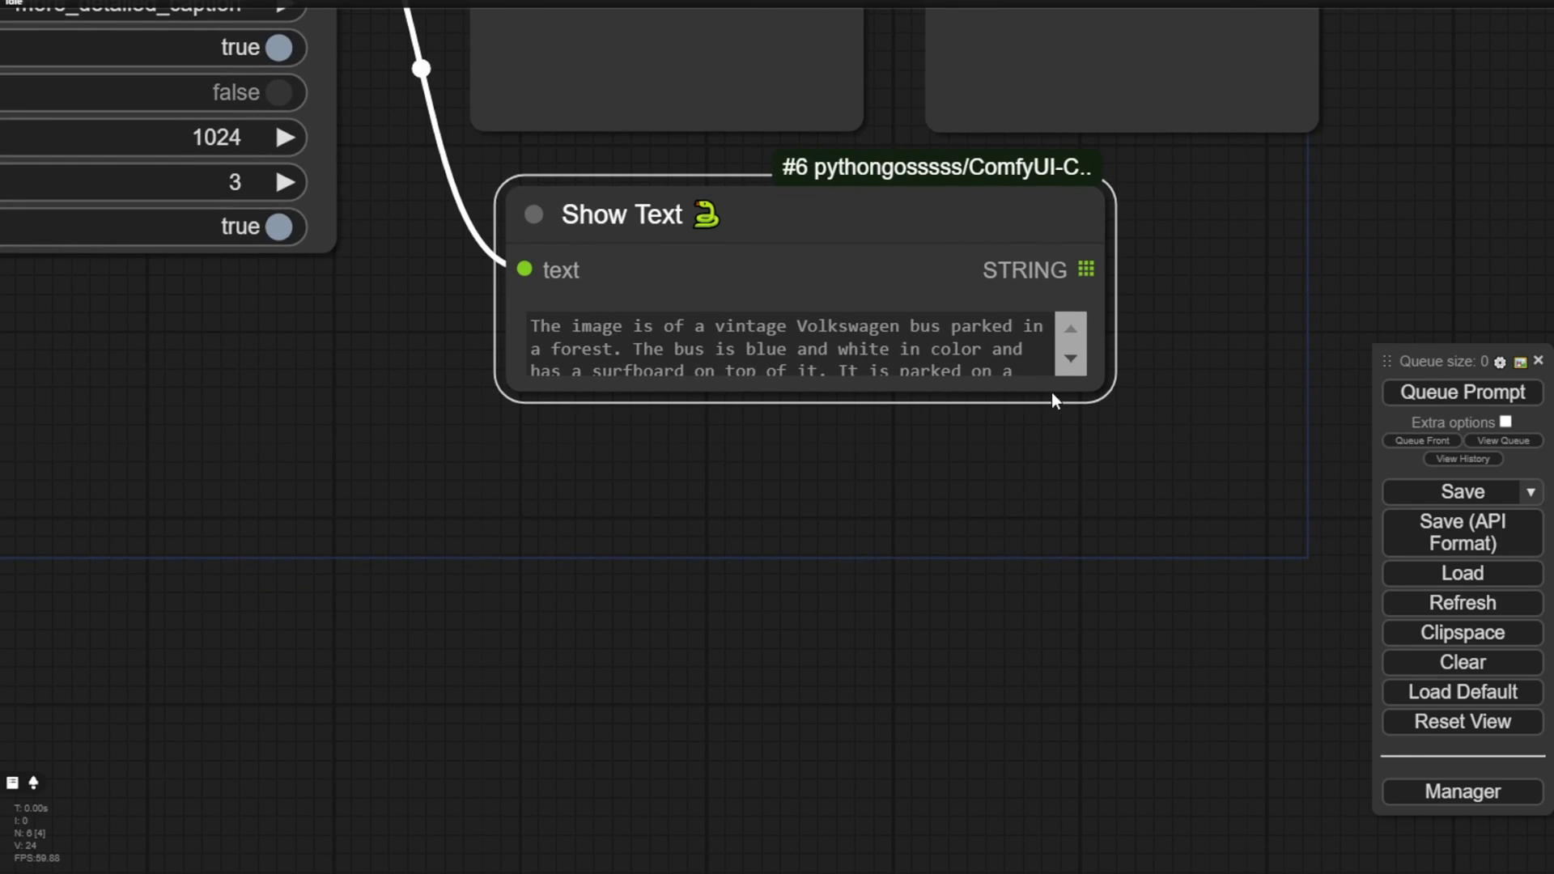
drag(1103, 381, 1212, 515)
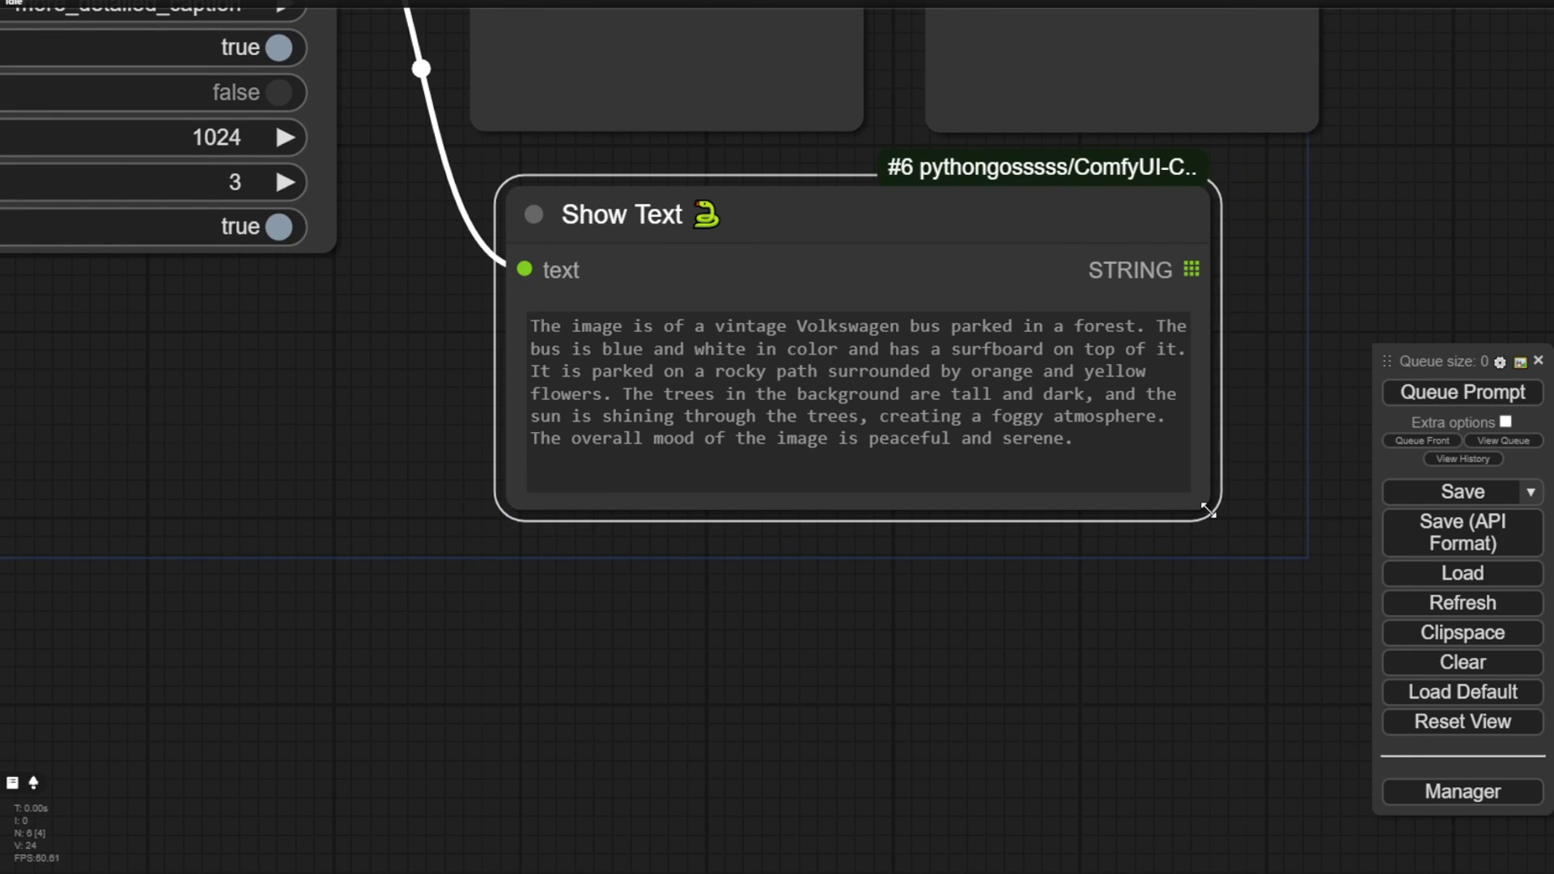
scroll(425, 372, up, 3)
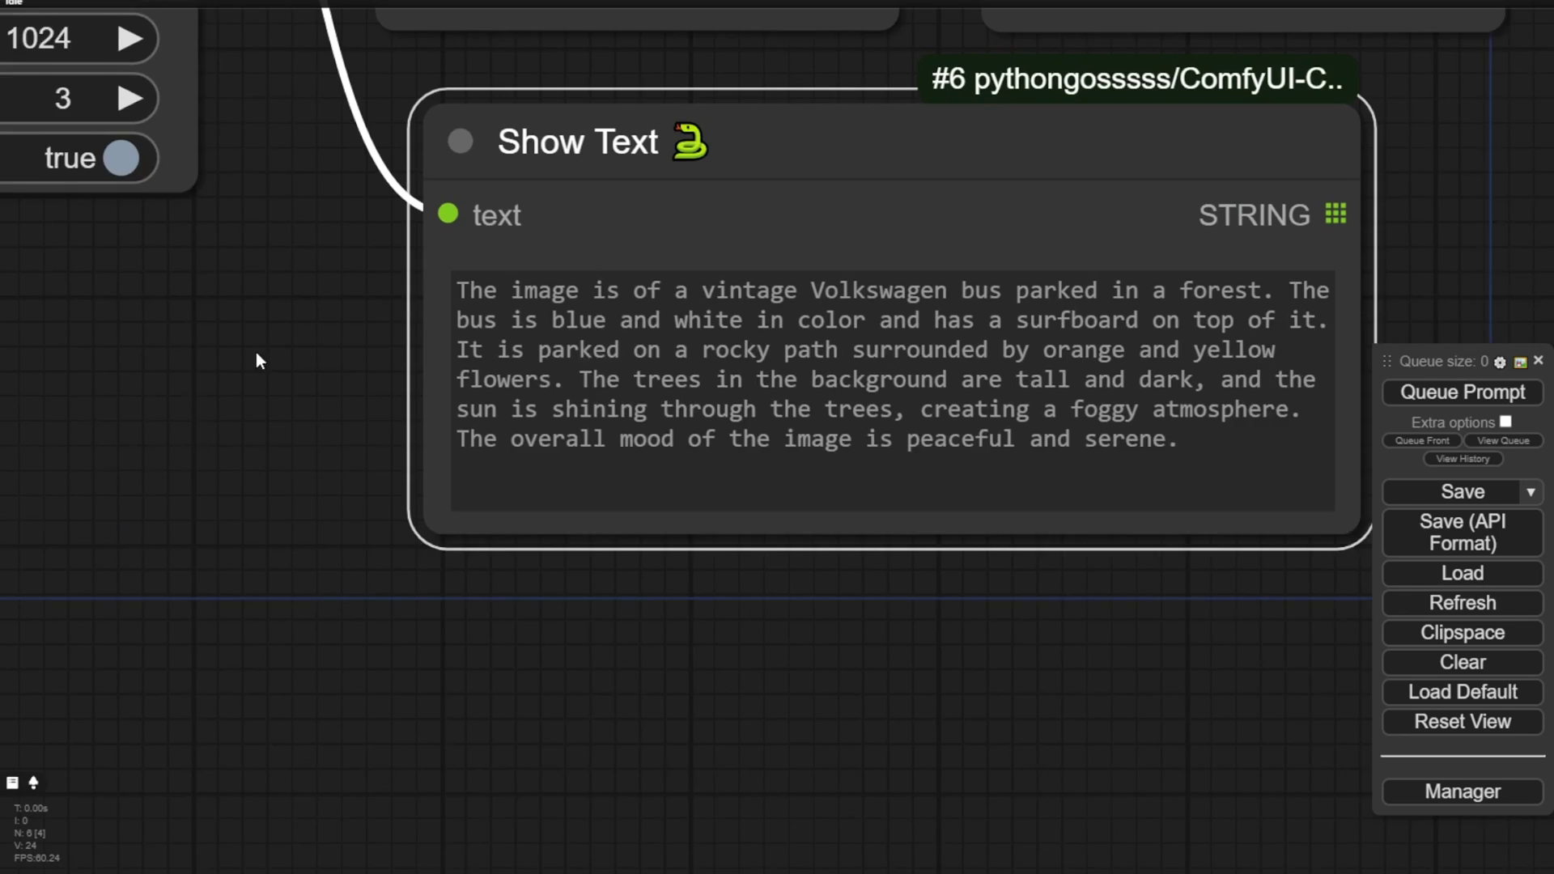
drag(361, 281, 1198, 314)
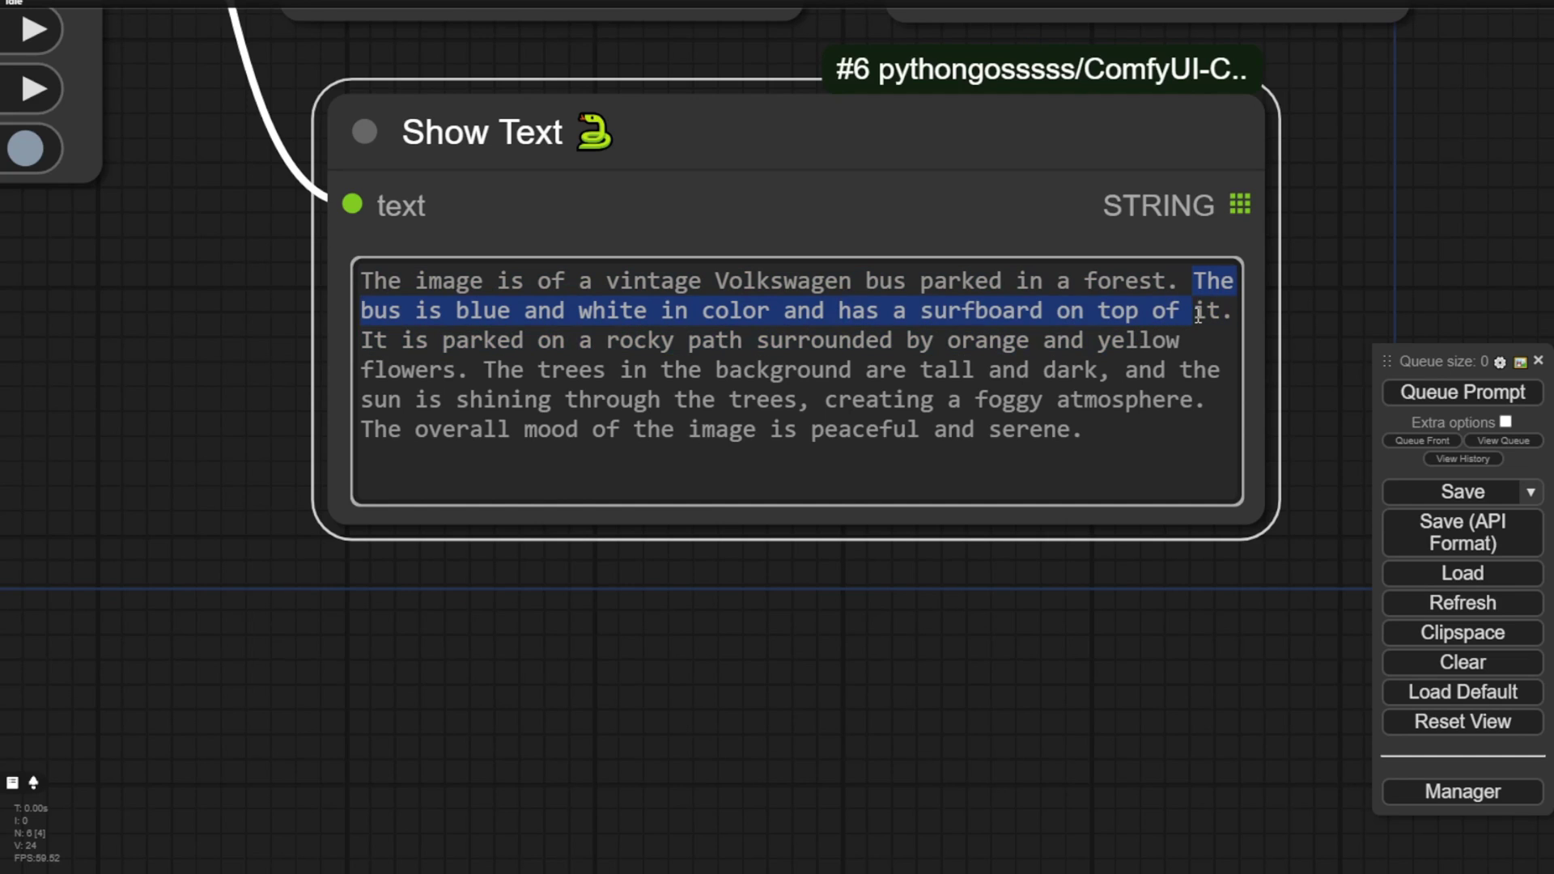
click(1198, 314)
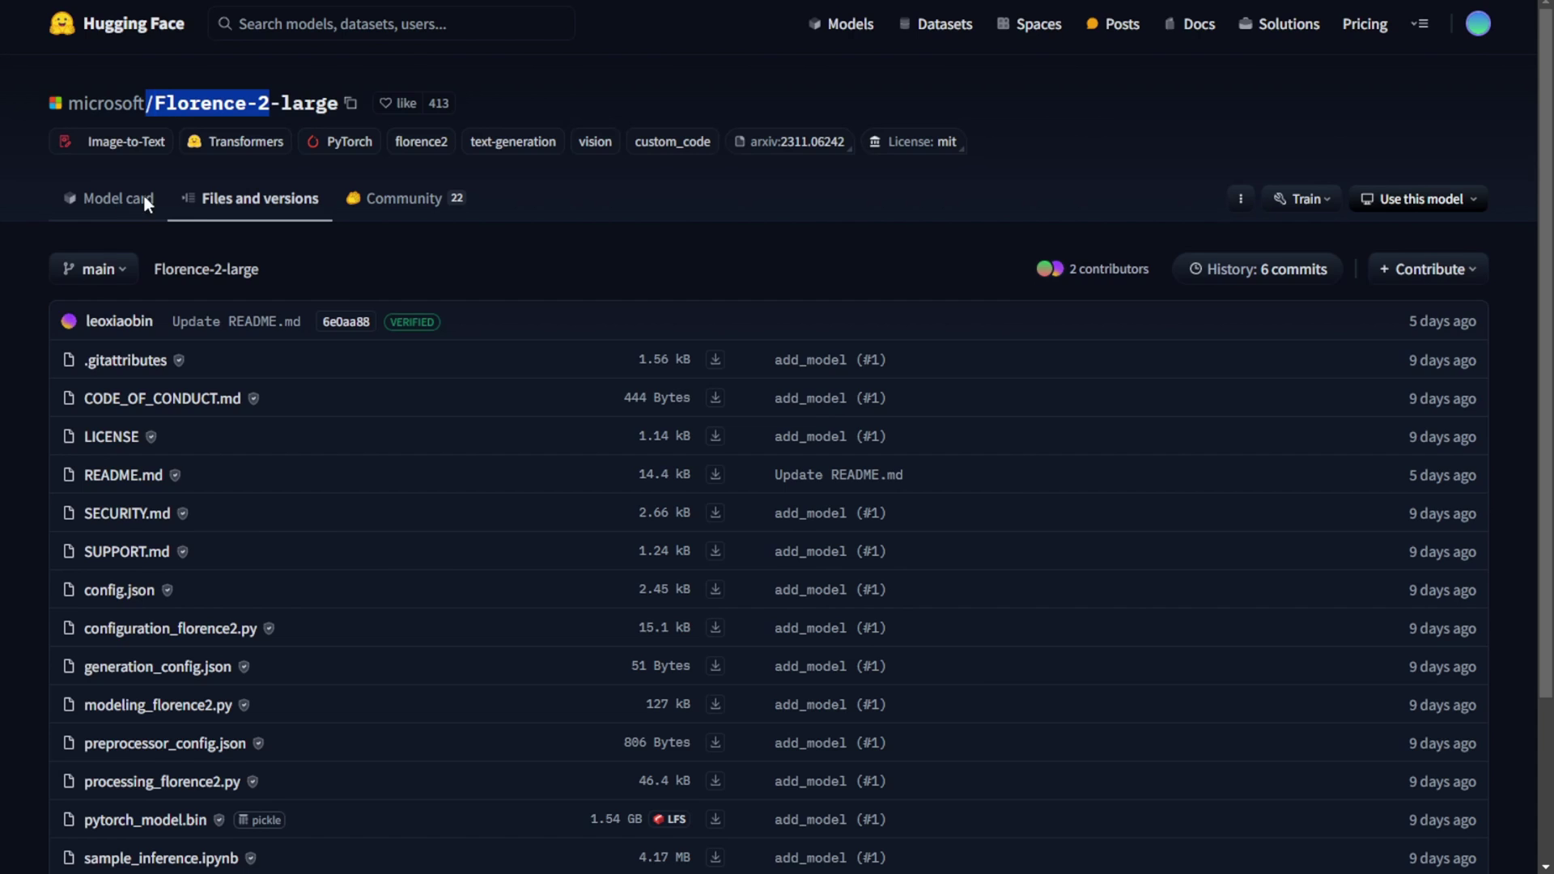
Switch to the Florence-2-large model card on Hugging Face
click(143, 195)
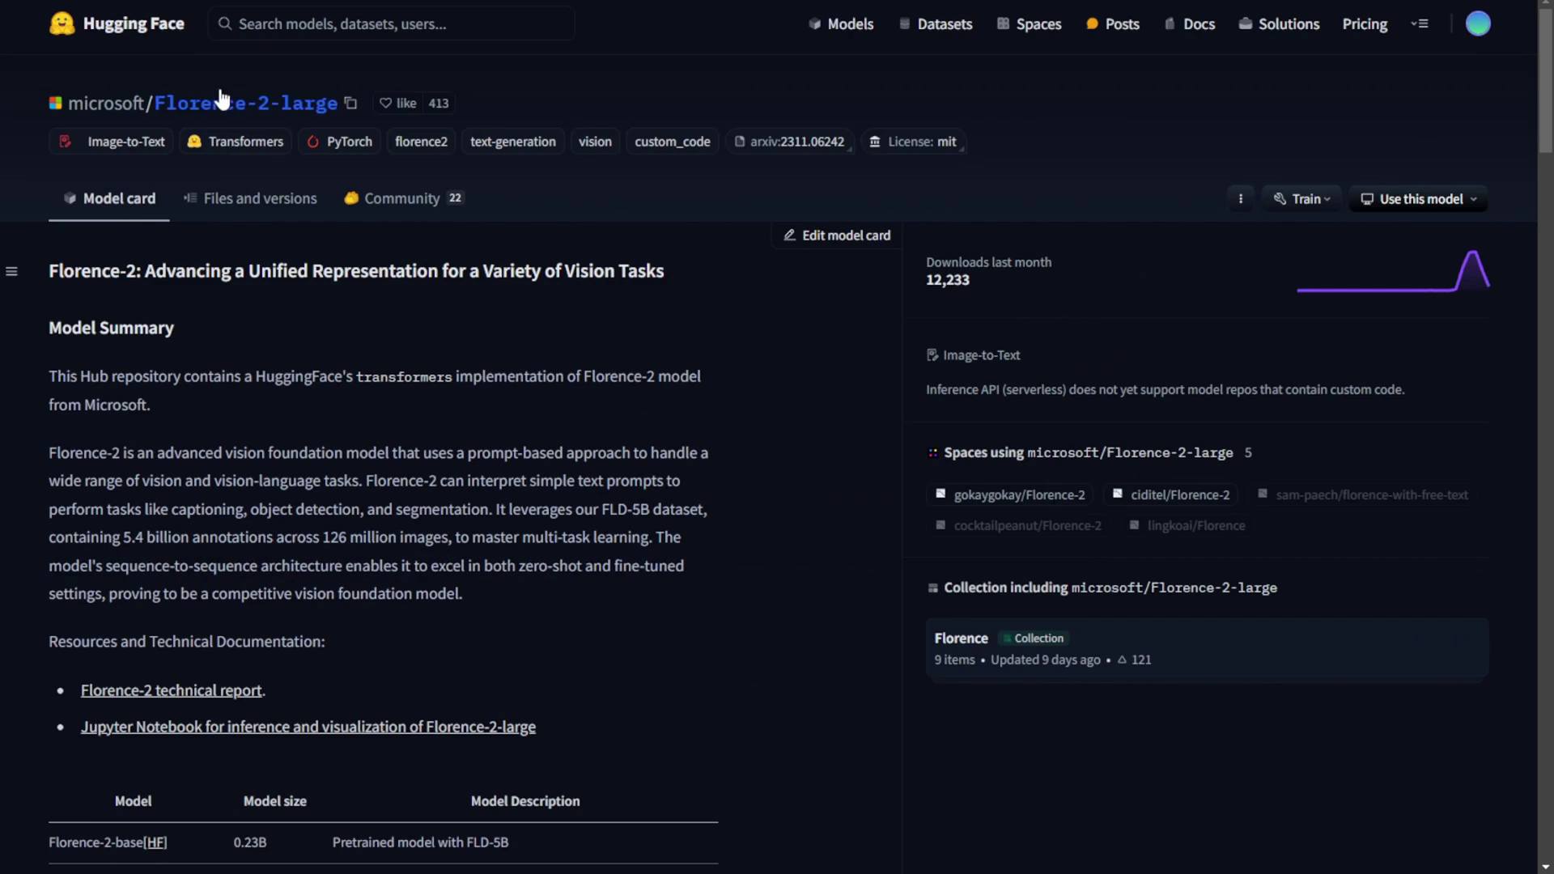
scroll(258, 268, down, 5)
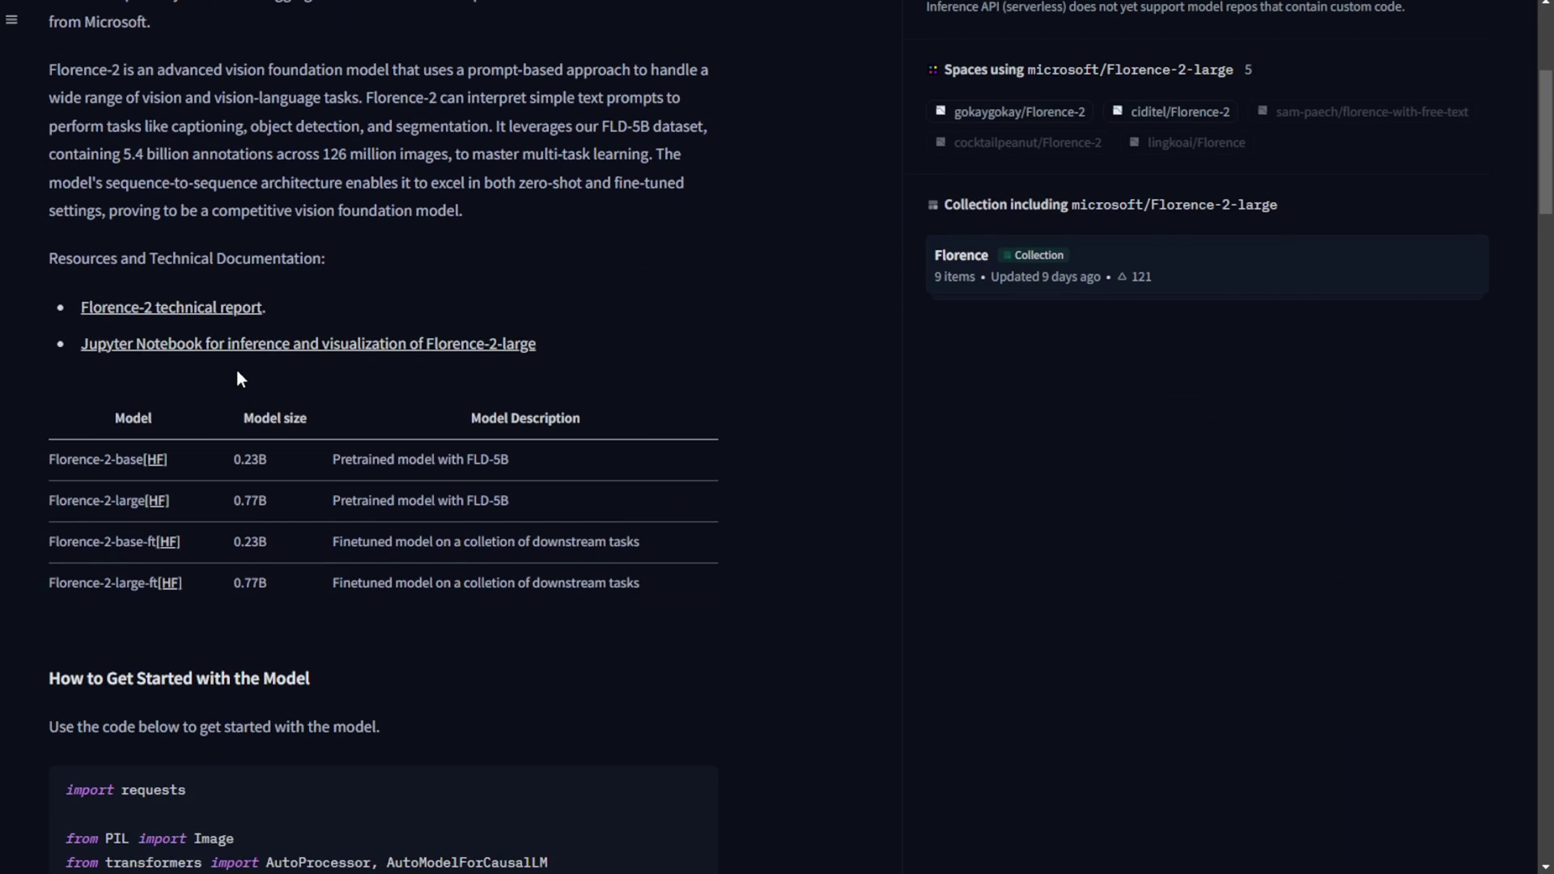
scroll(424, 360, up, 1)
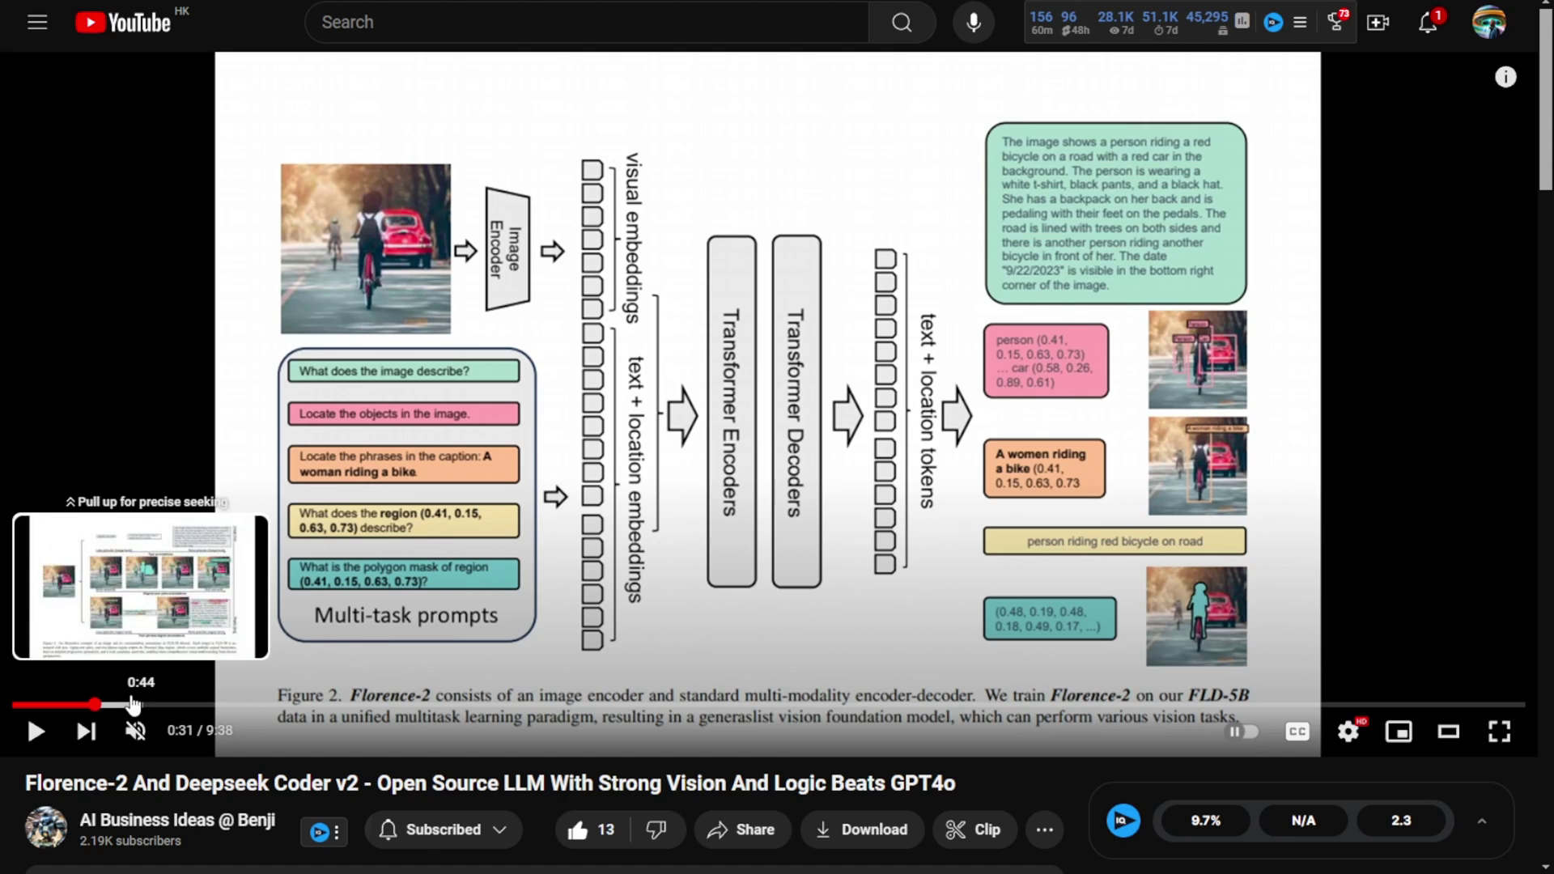
Seek the Florence-2 video to about 1:36, showing the bounding-box distribution figure
click(265, 707)
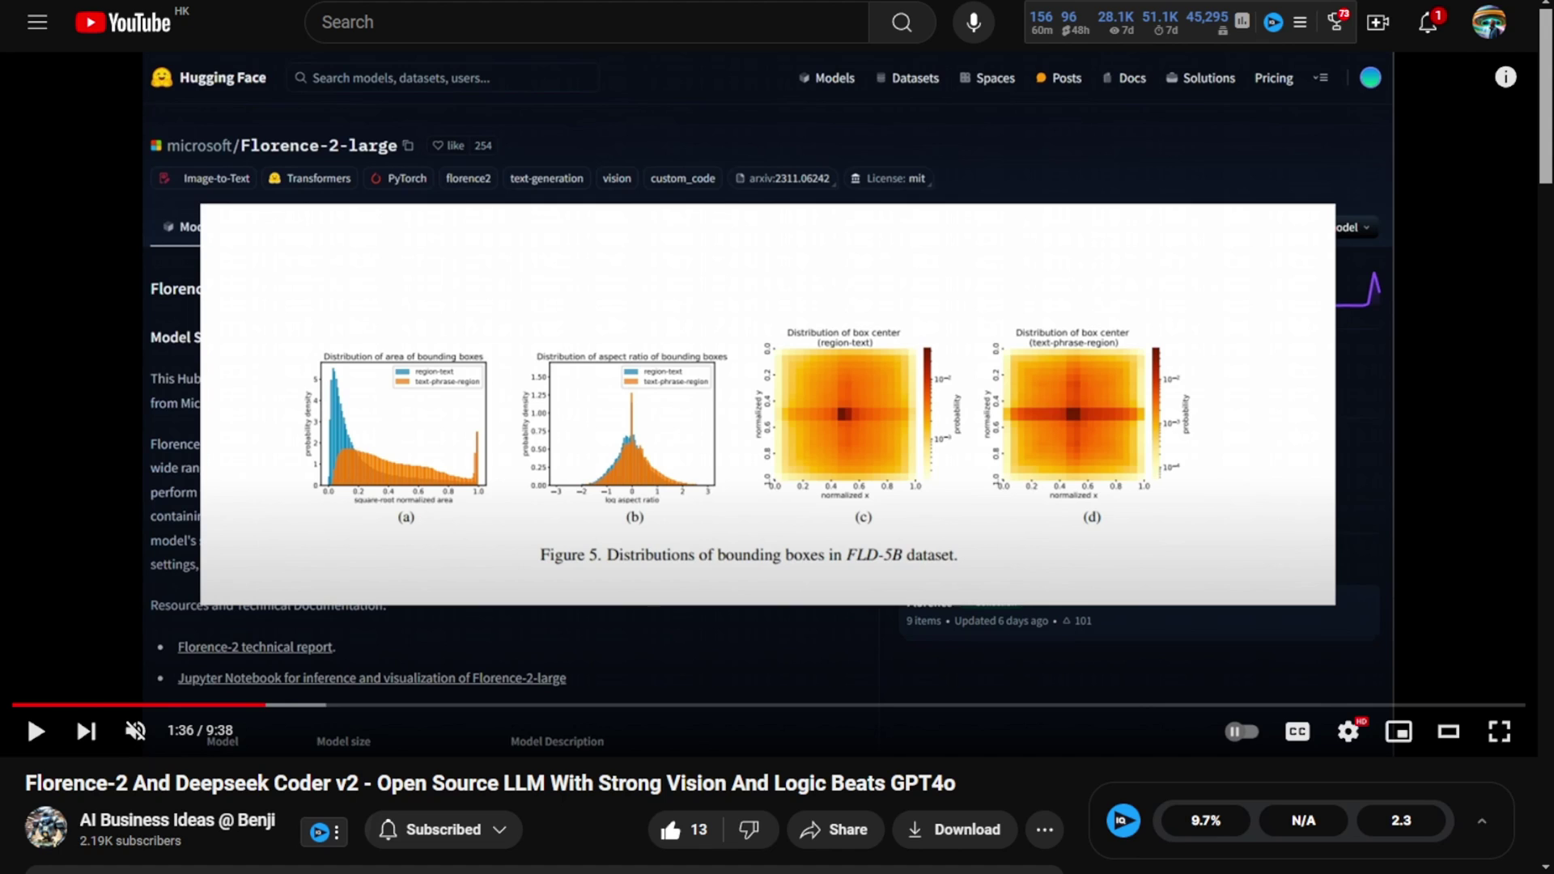
scroll(778, 437, down, 2)
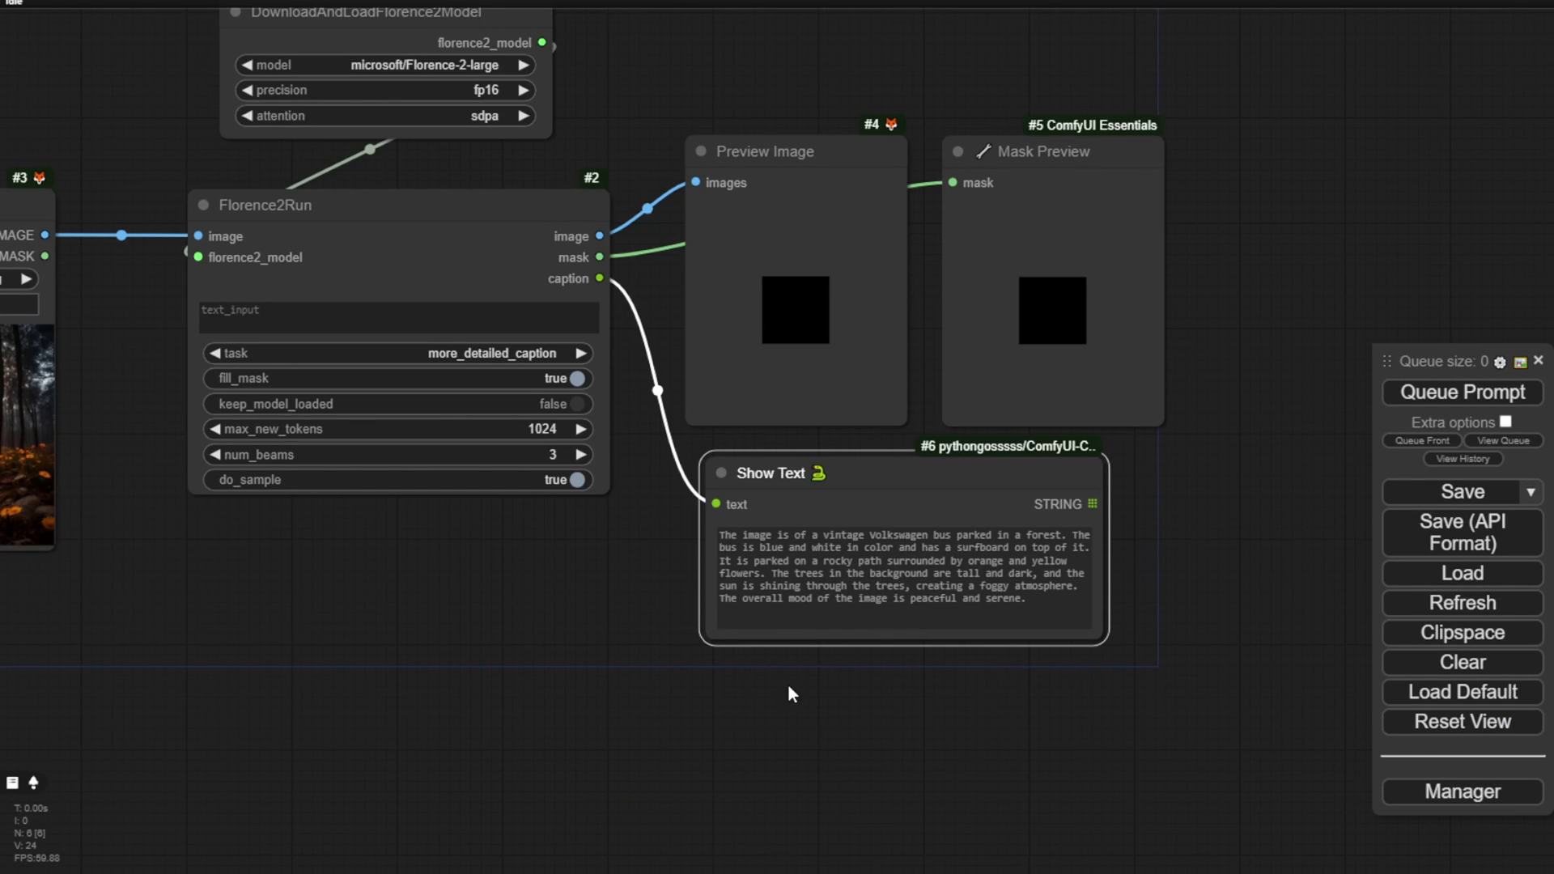
Run the van image with the task set to caption_to_phrase_grounding
scroll(697, 741, right, 3)
scroll(714, 718, up, 4)
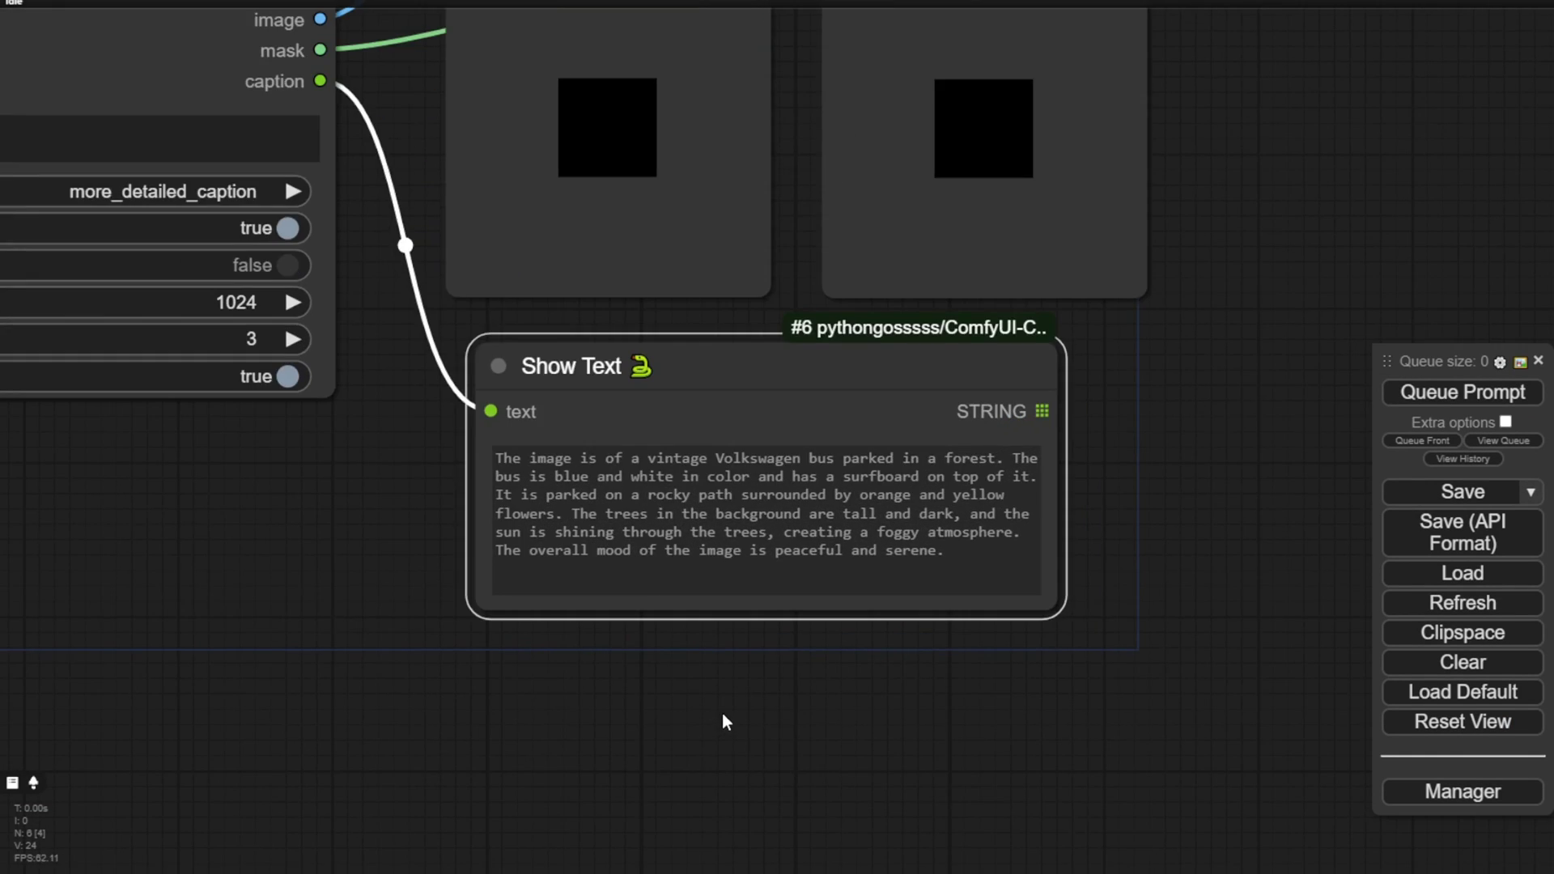
scroll(722, 712, up, 4)
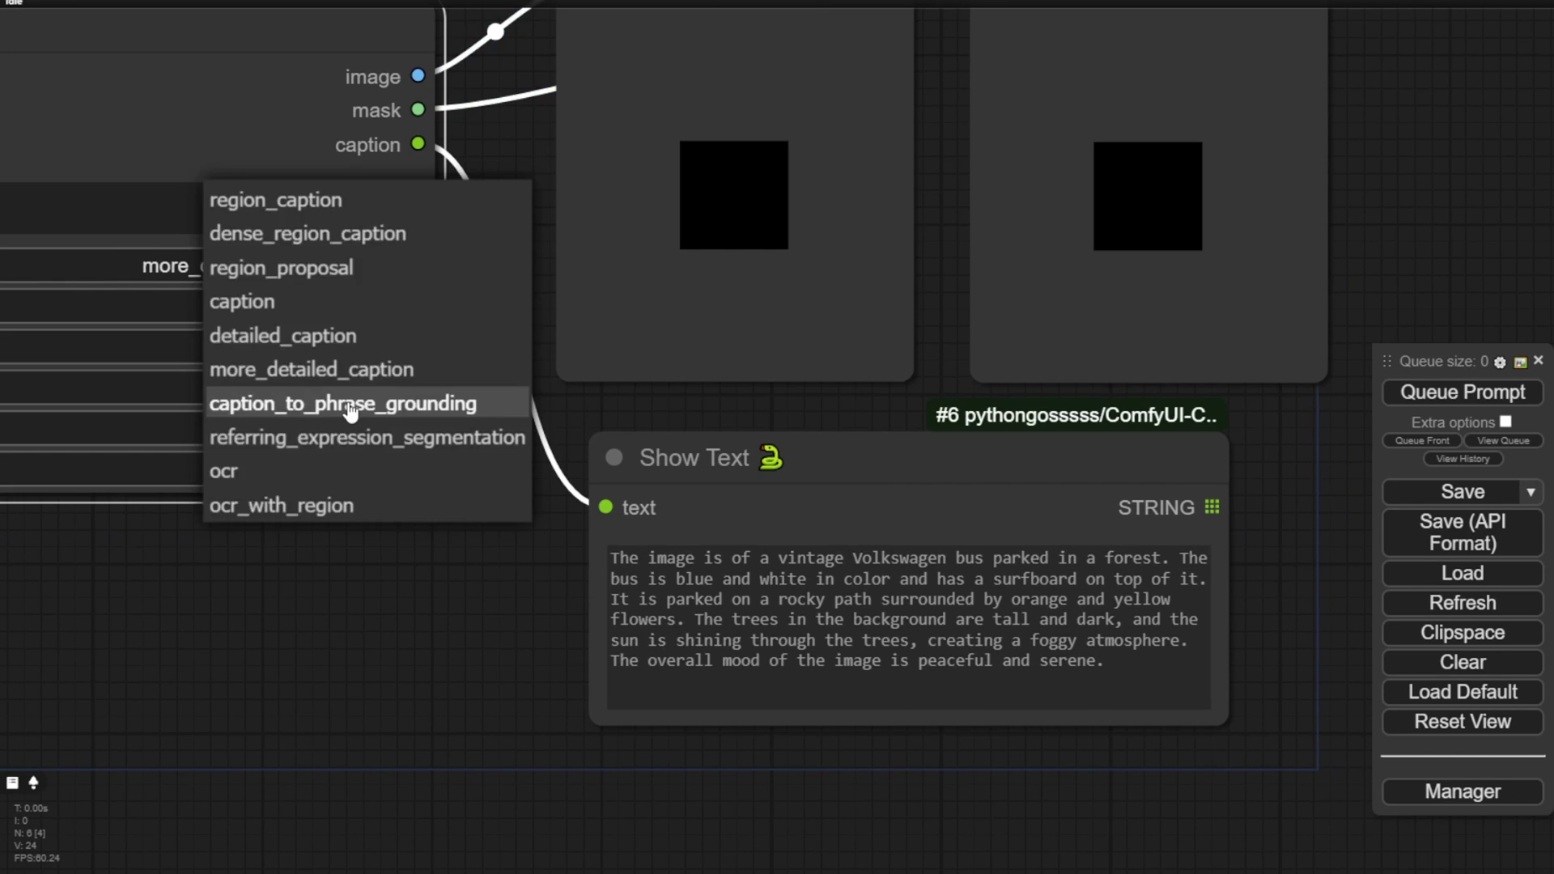
click(380, 403)
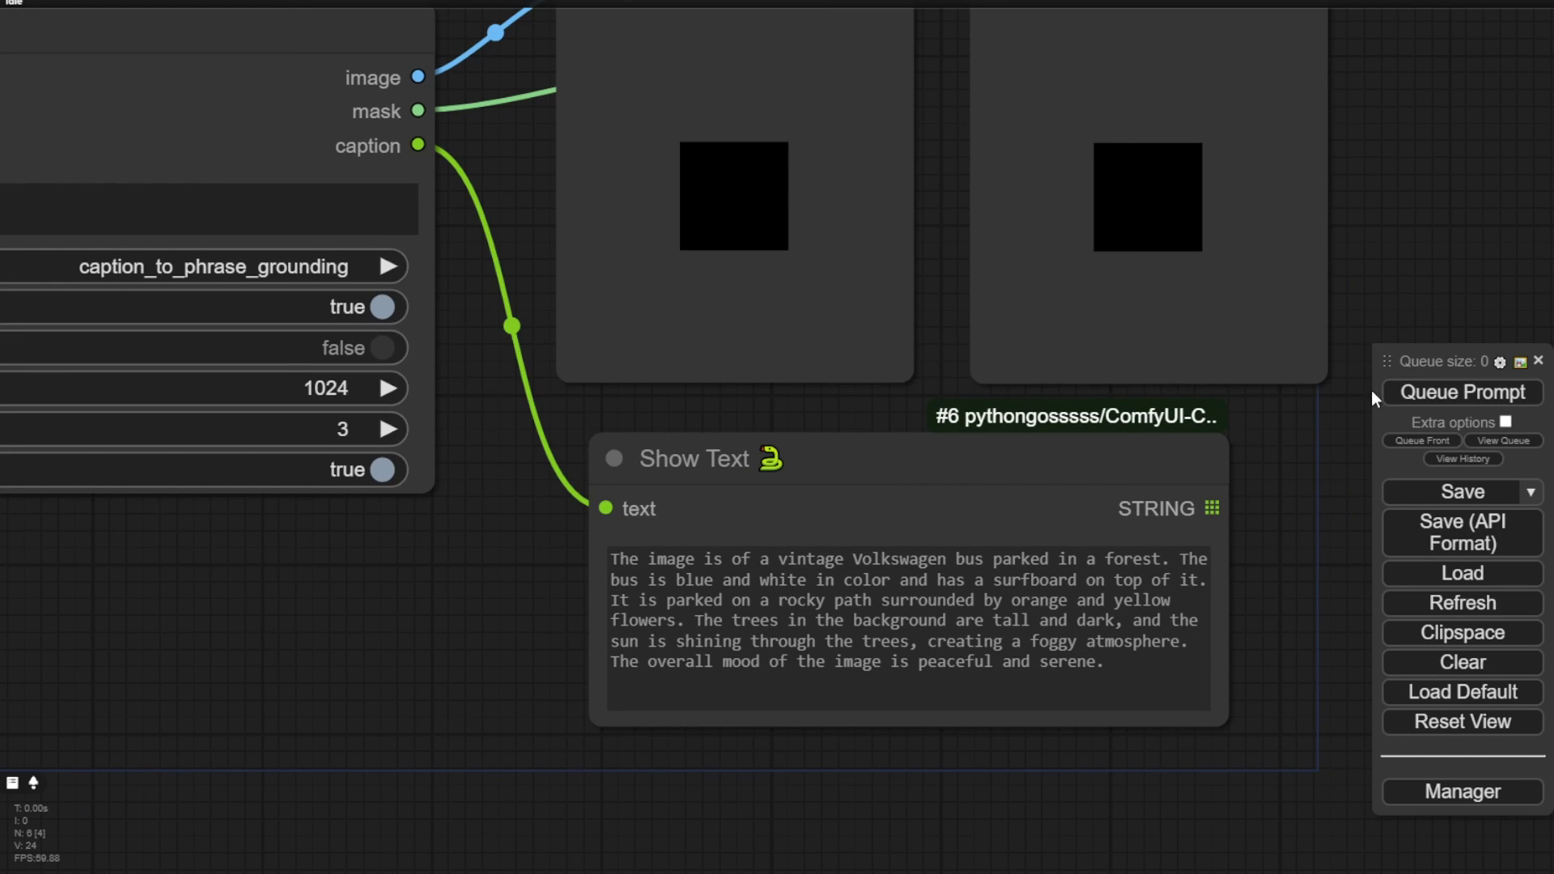
click(1427, 397)
Inspect the boxed preview, rectangular mask and location-token text output
drag(187, 615, 485, 701)
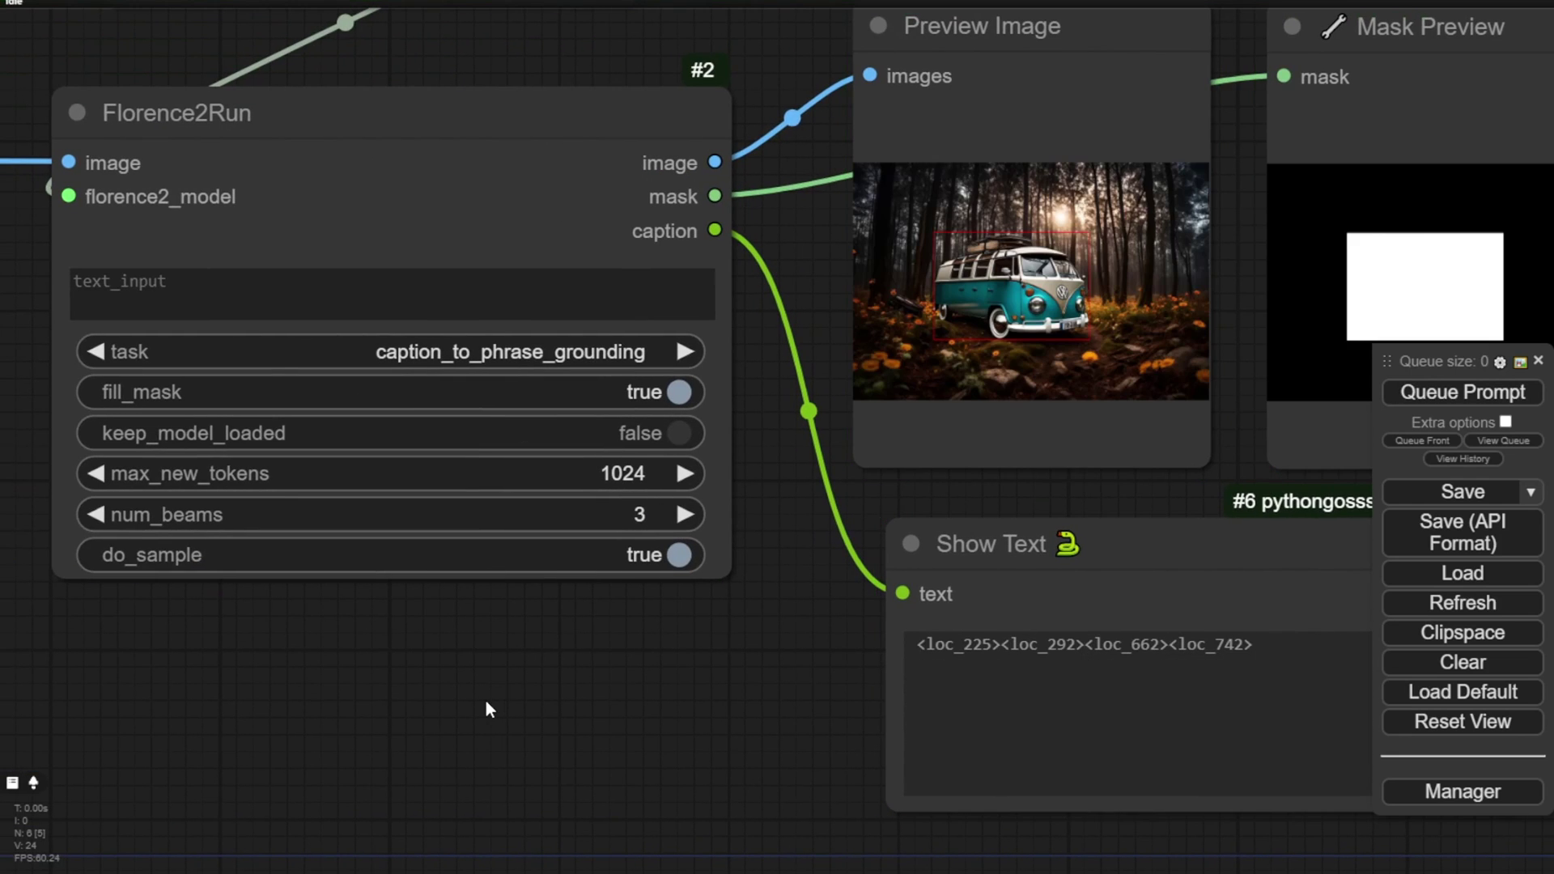
drag(691, 733, 422, 740)
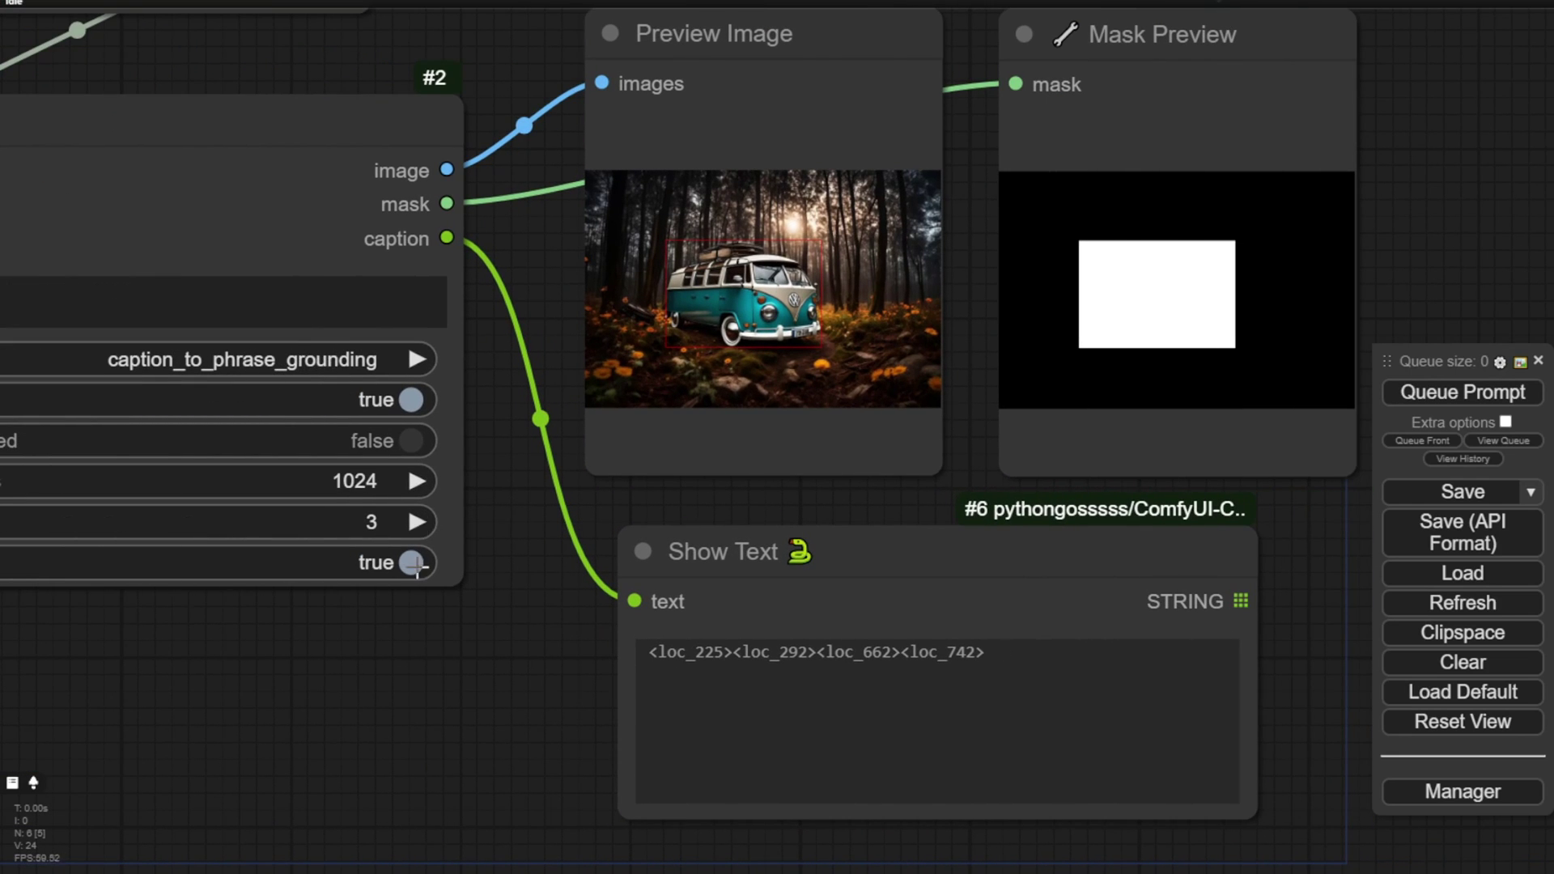
drag(496, 676, 378, 531)
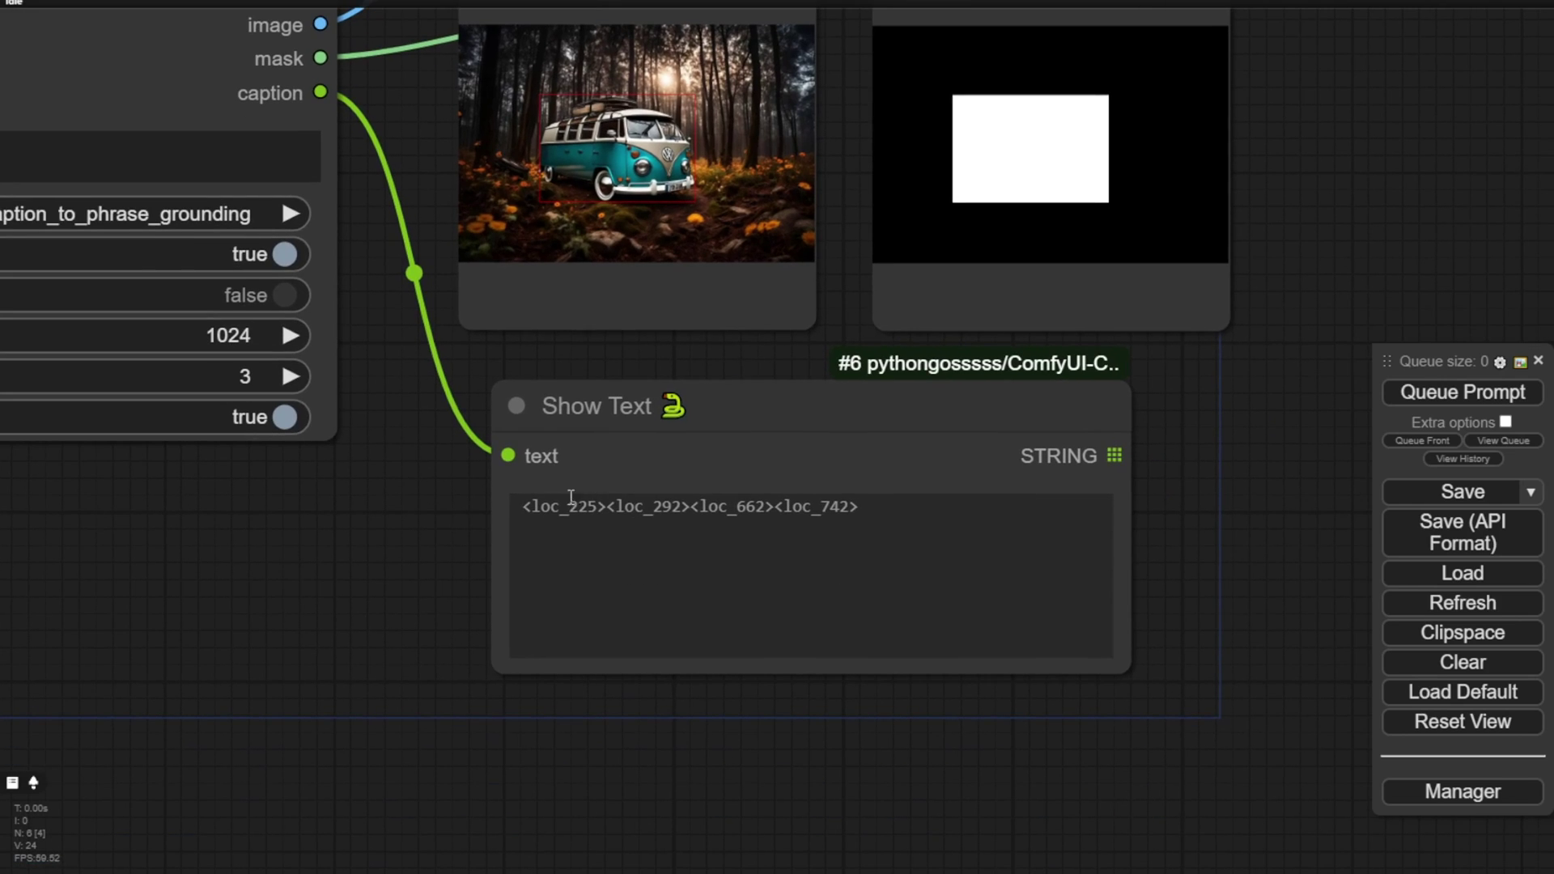
drag(554, 509, 631, 510)
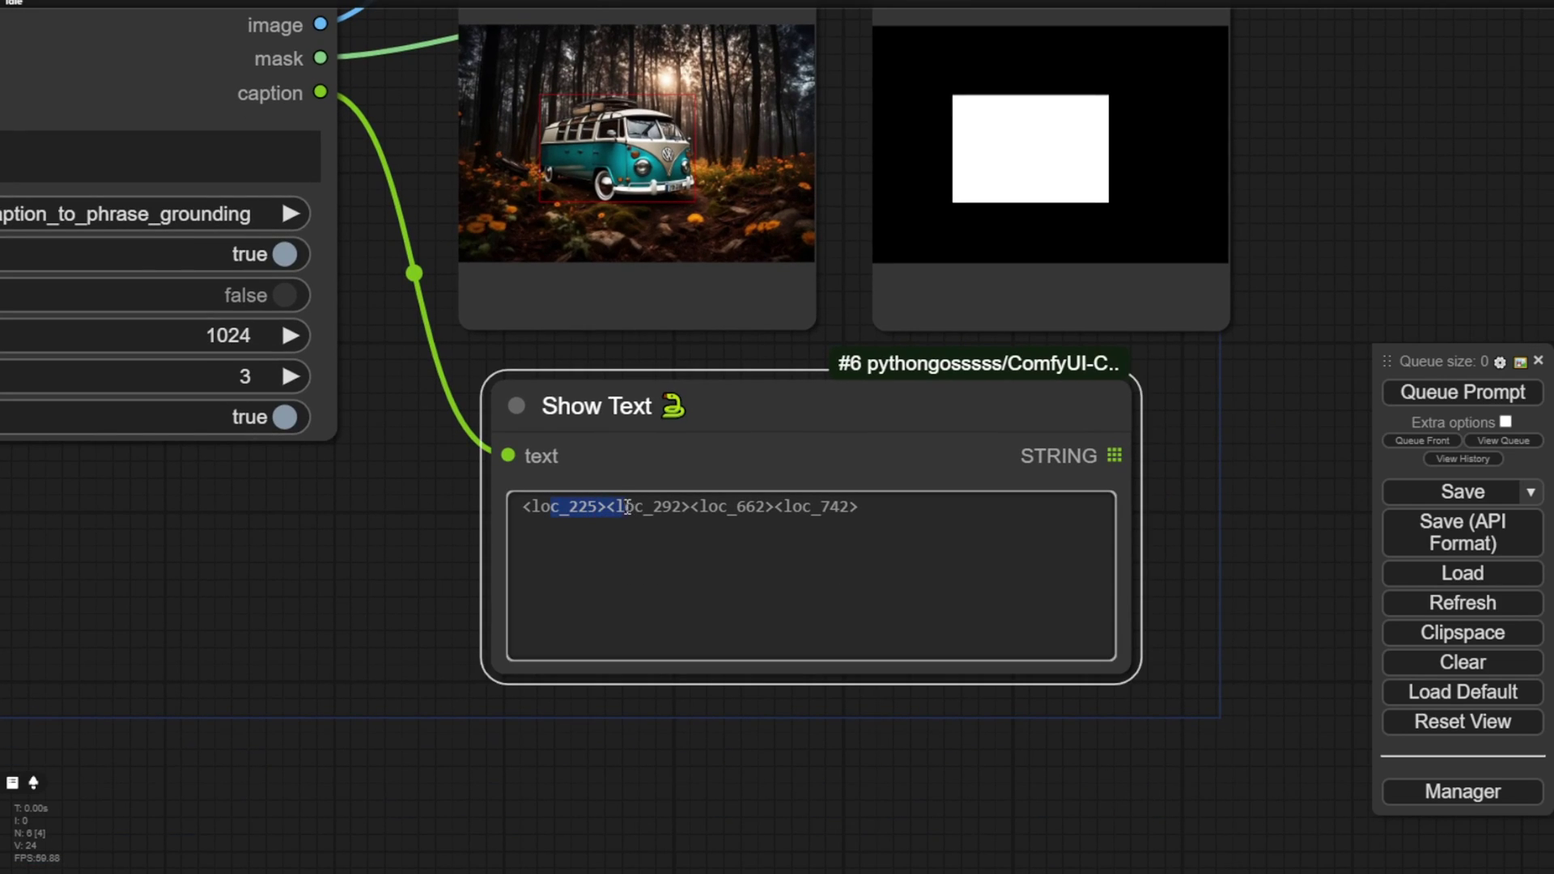
click(656, 502)
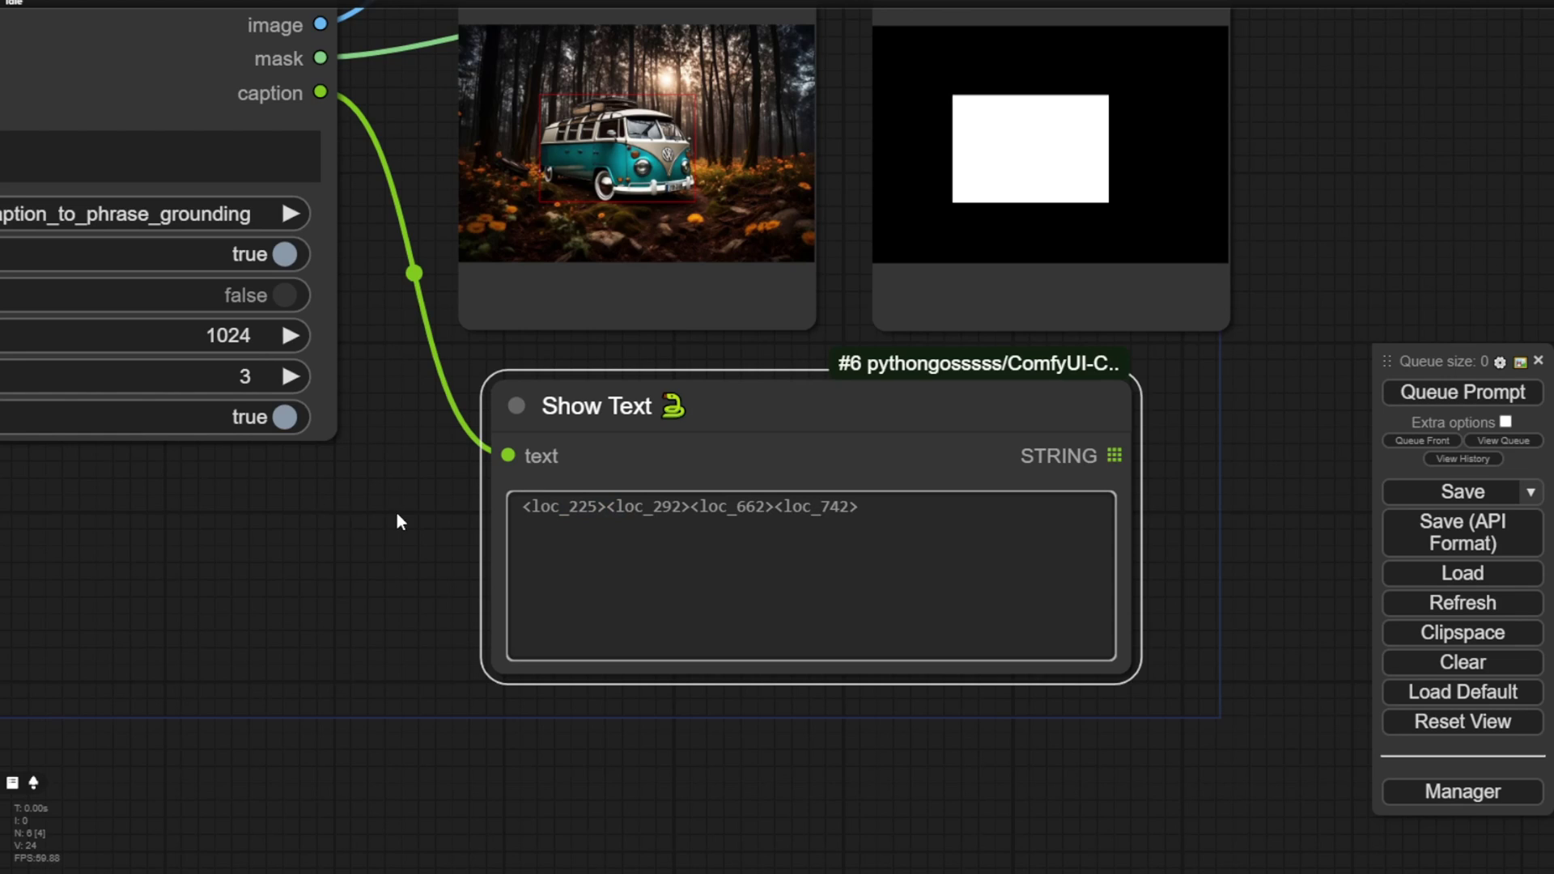
scroll(397, 521, down, 1)
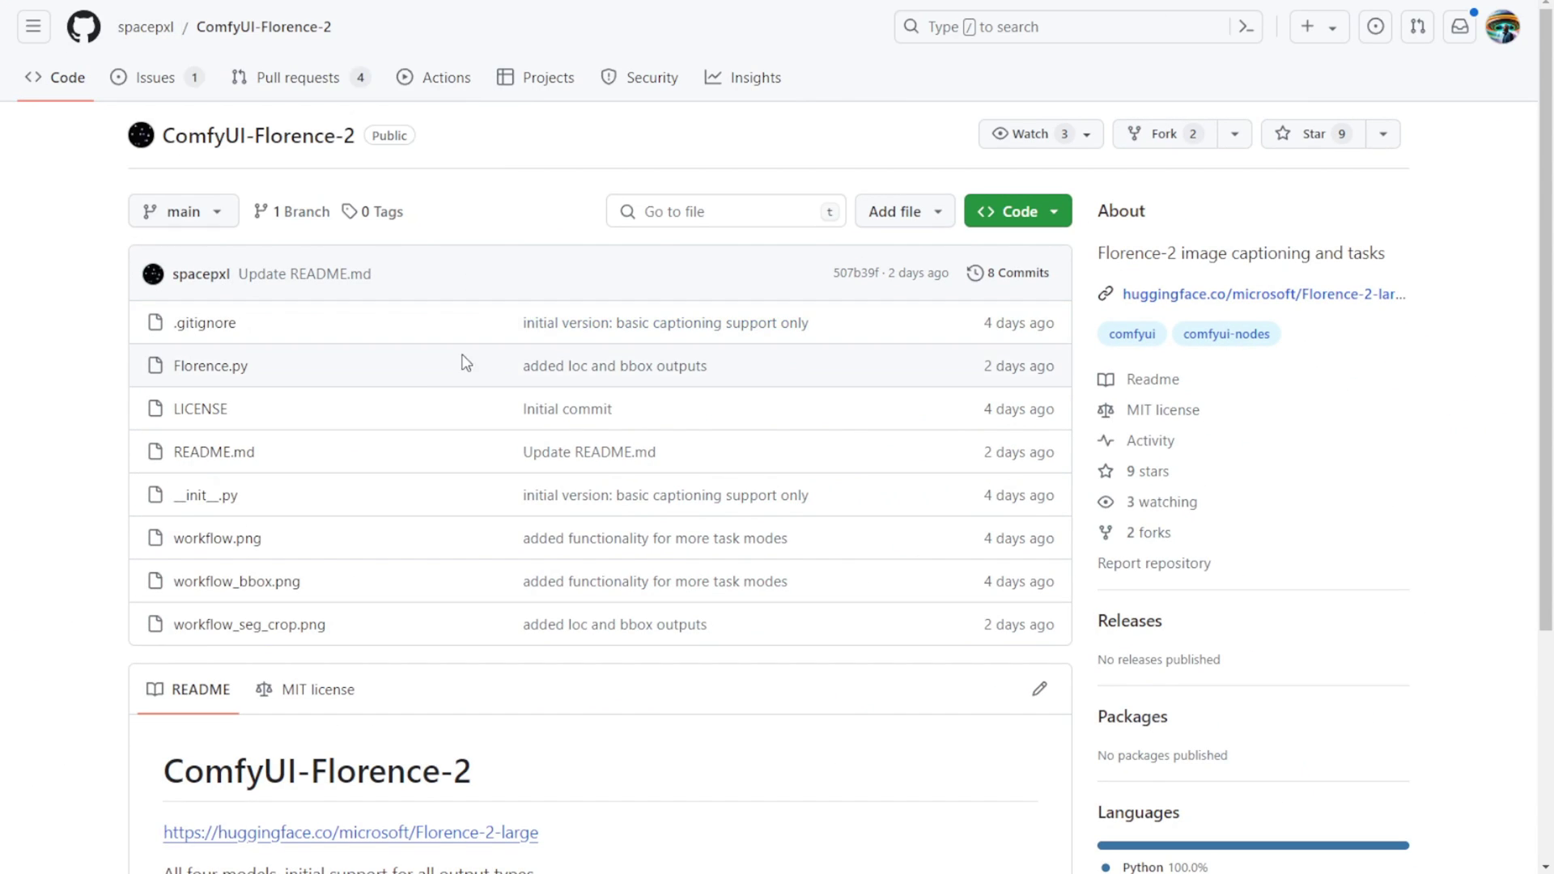
Select '-Florence-2' in the ComfyUI-Florence-2 repository title
drag(364, 138, 245, 136)
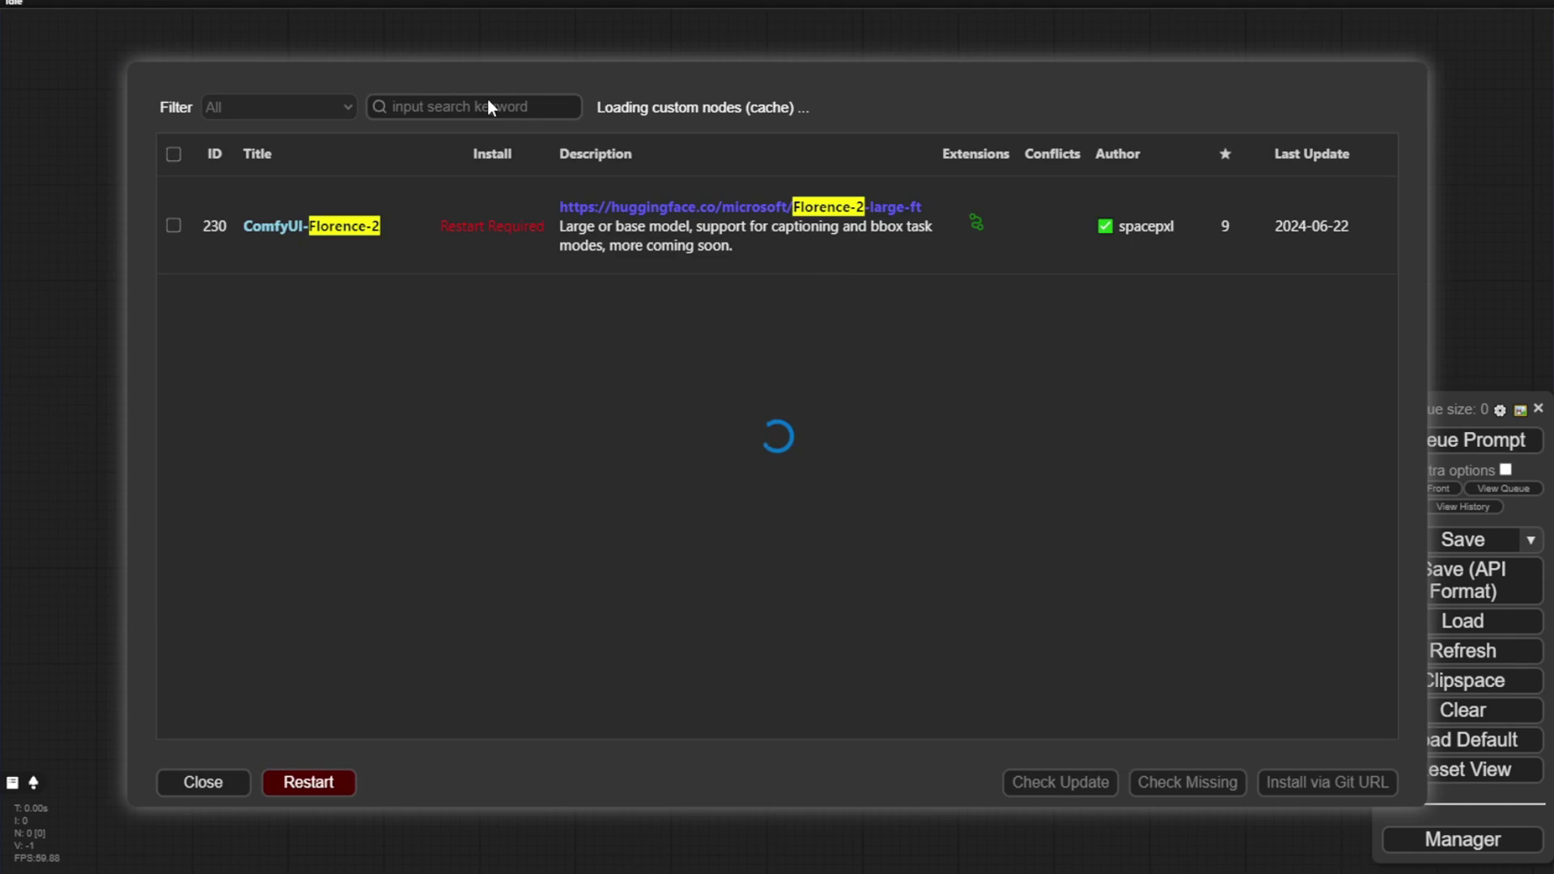
Search the Manager's custom node list for ComfyUI-Florence-2
click(481, 106)
text(ComfyUI-Florence-2)
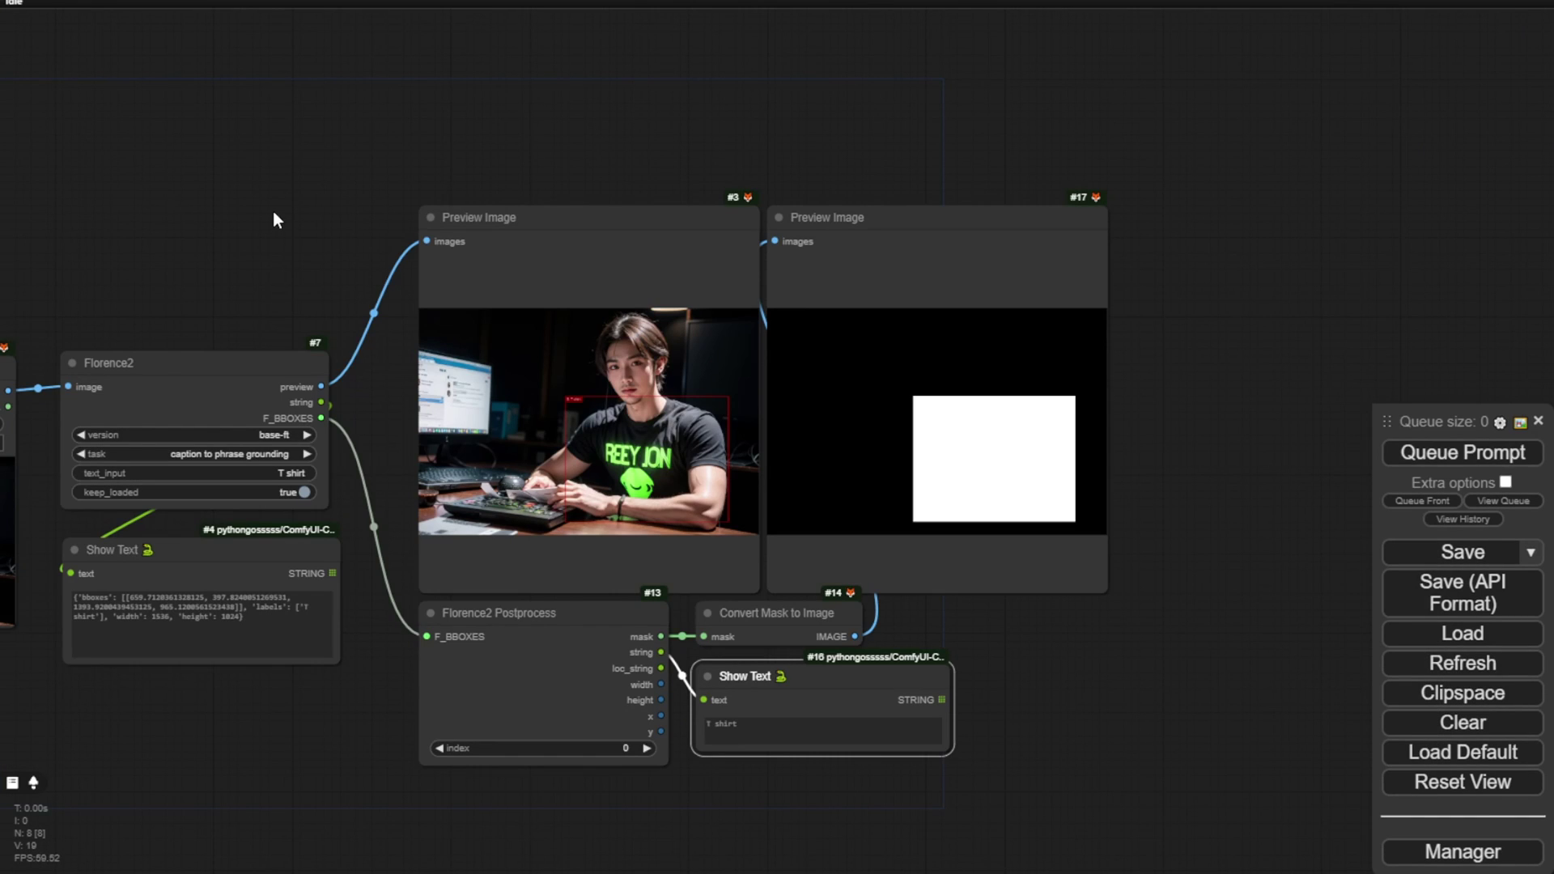
Expand the README Examples and scroll through the sample Florence-2 workflow screenshots
scroll(274, 212, down, 2)
drag(238, 246, 518, 98)
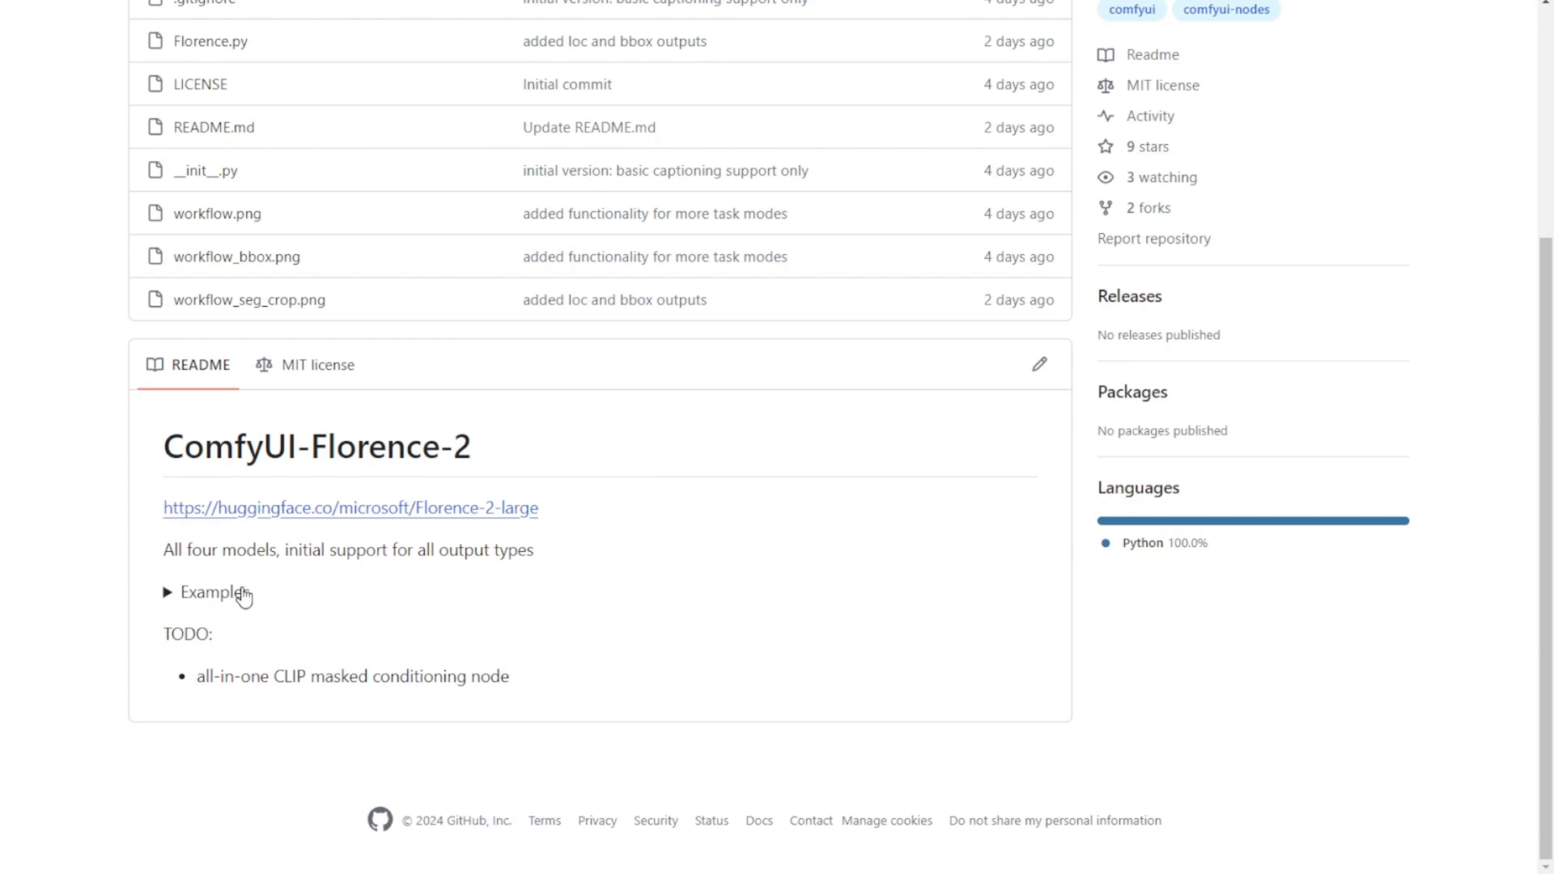
click(240, 593)
scroll(314, 544, down, 4)
scroll(314, 544, down, 2)
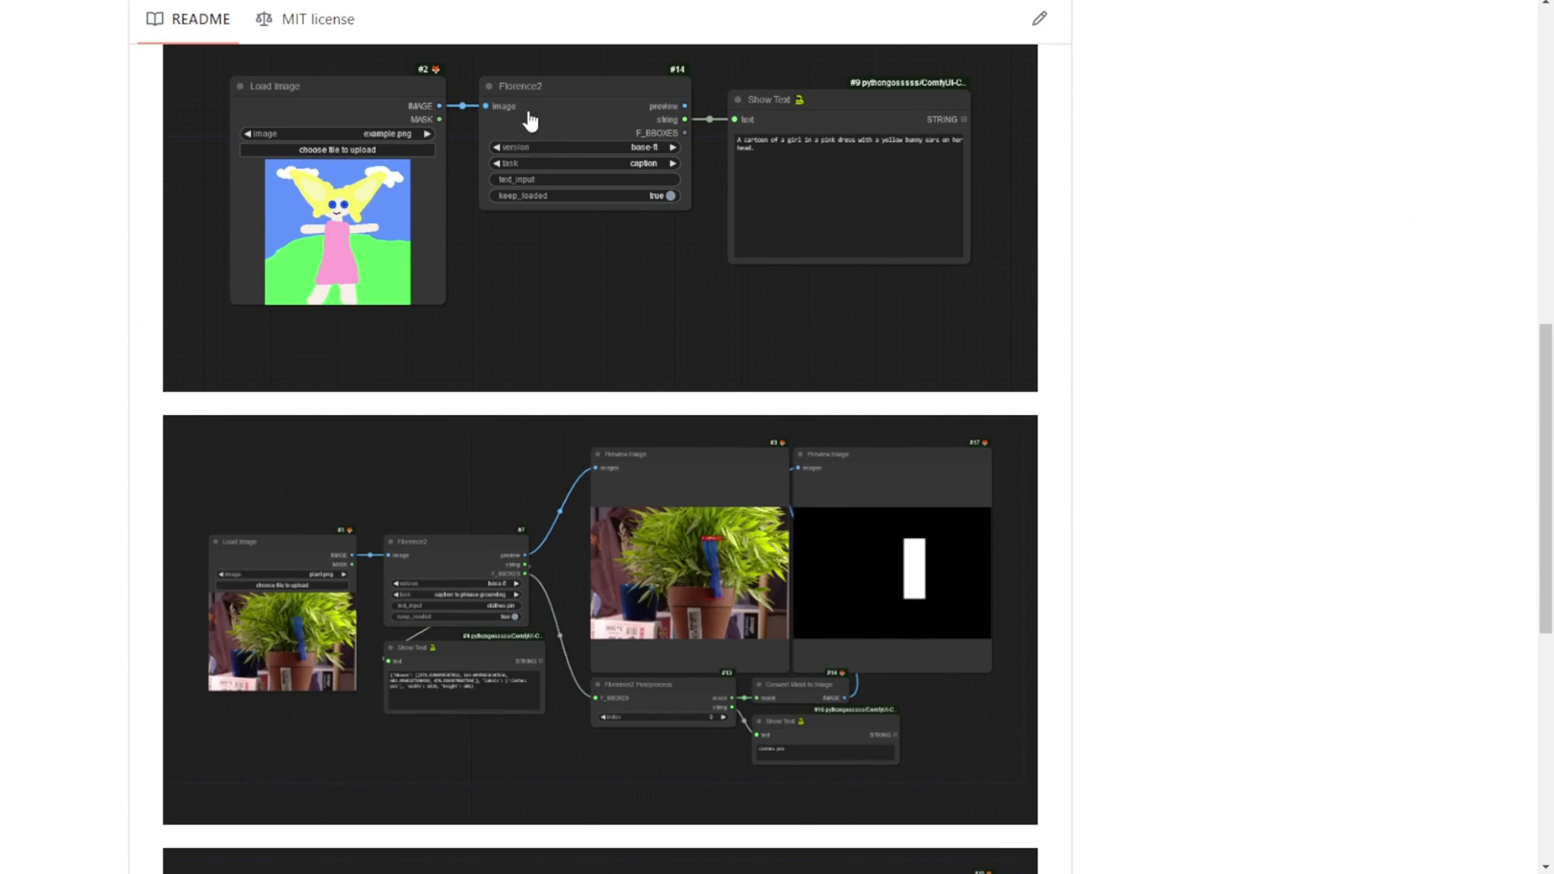
scroll(720, 620, down, 2)
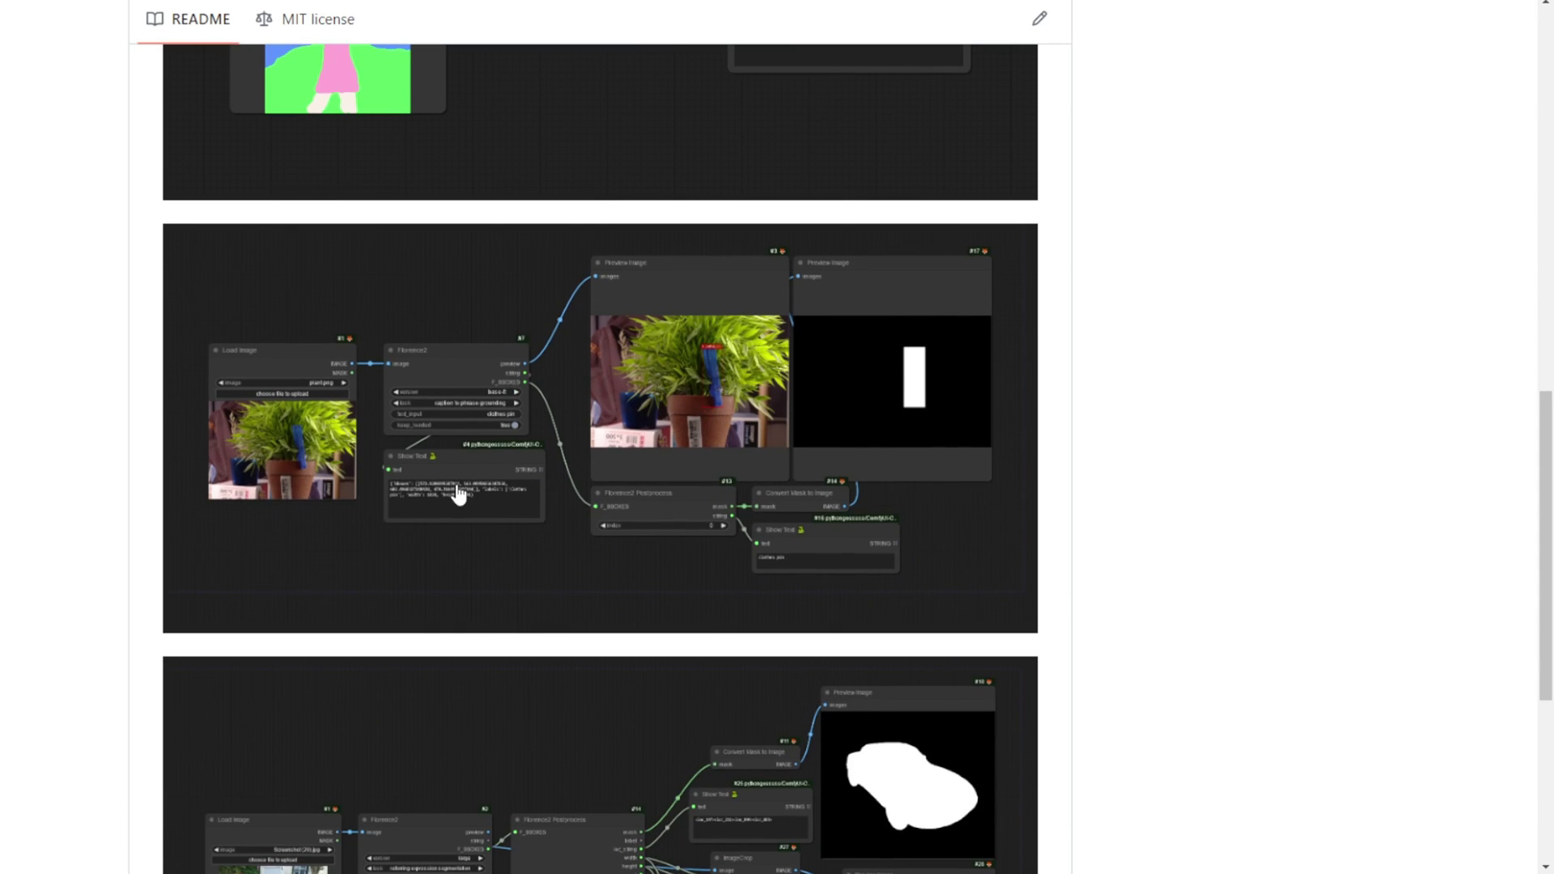
scroll(830, 645, down, 2)
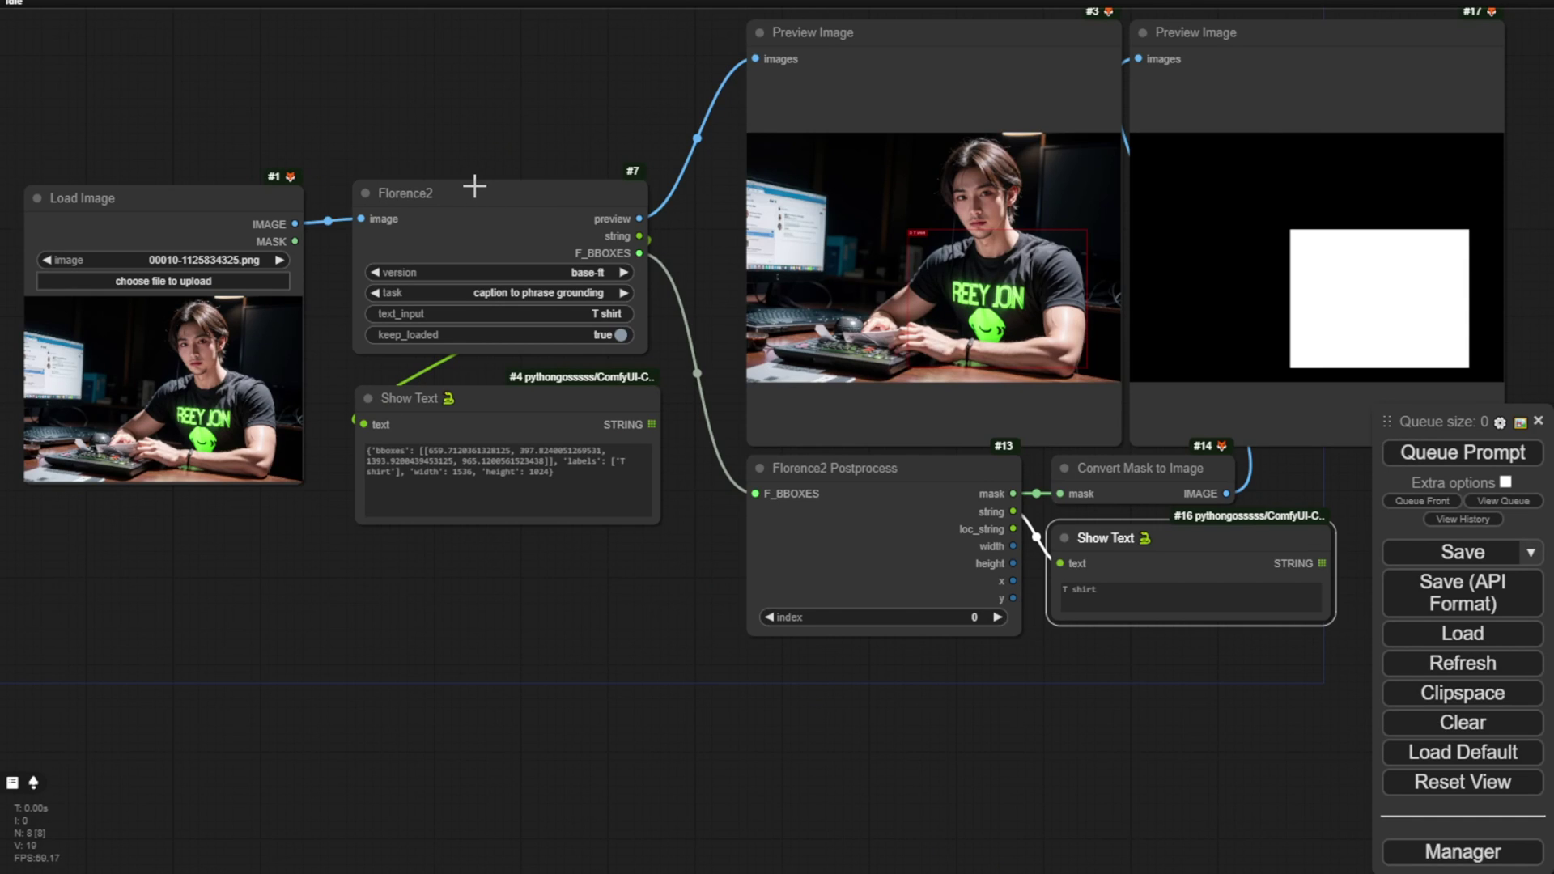
Zoom in on the Florence2 node and list its versions: base, base-ft, large, large-ft
scroll(475, 186, up, 8)
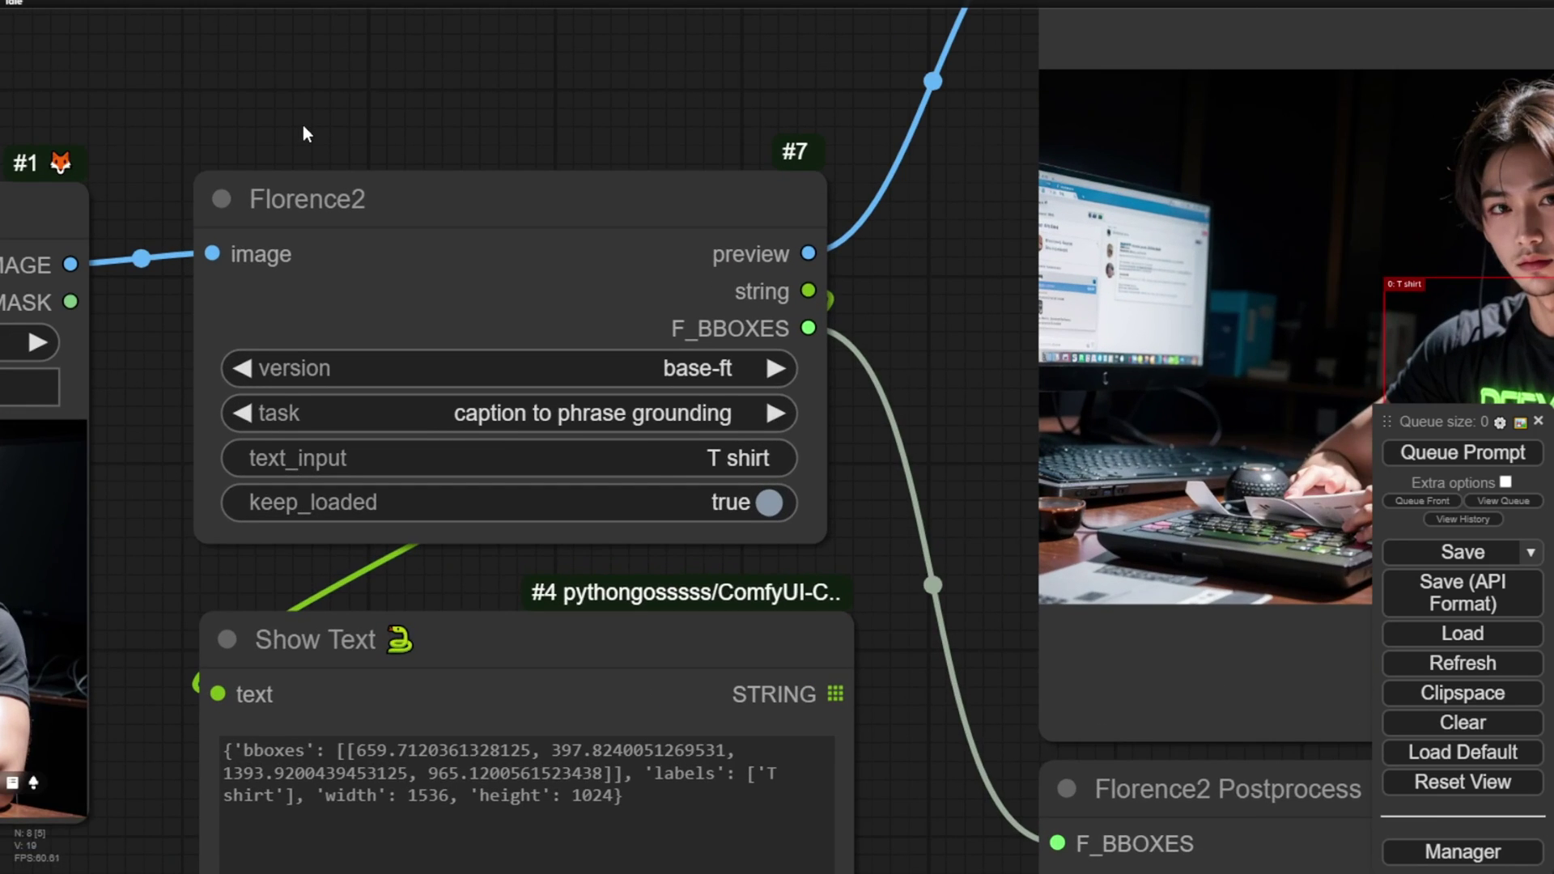
scroll(304, 130, up, 2)
drag(528, 226, 520, 190)
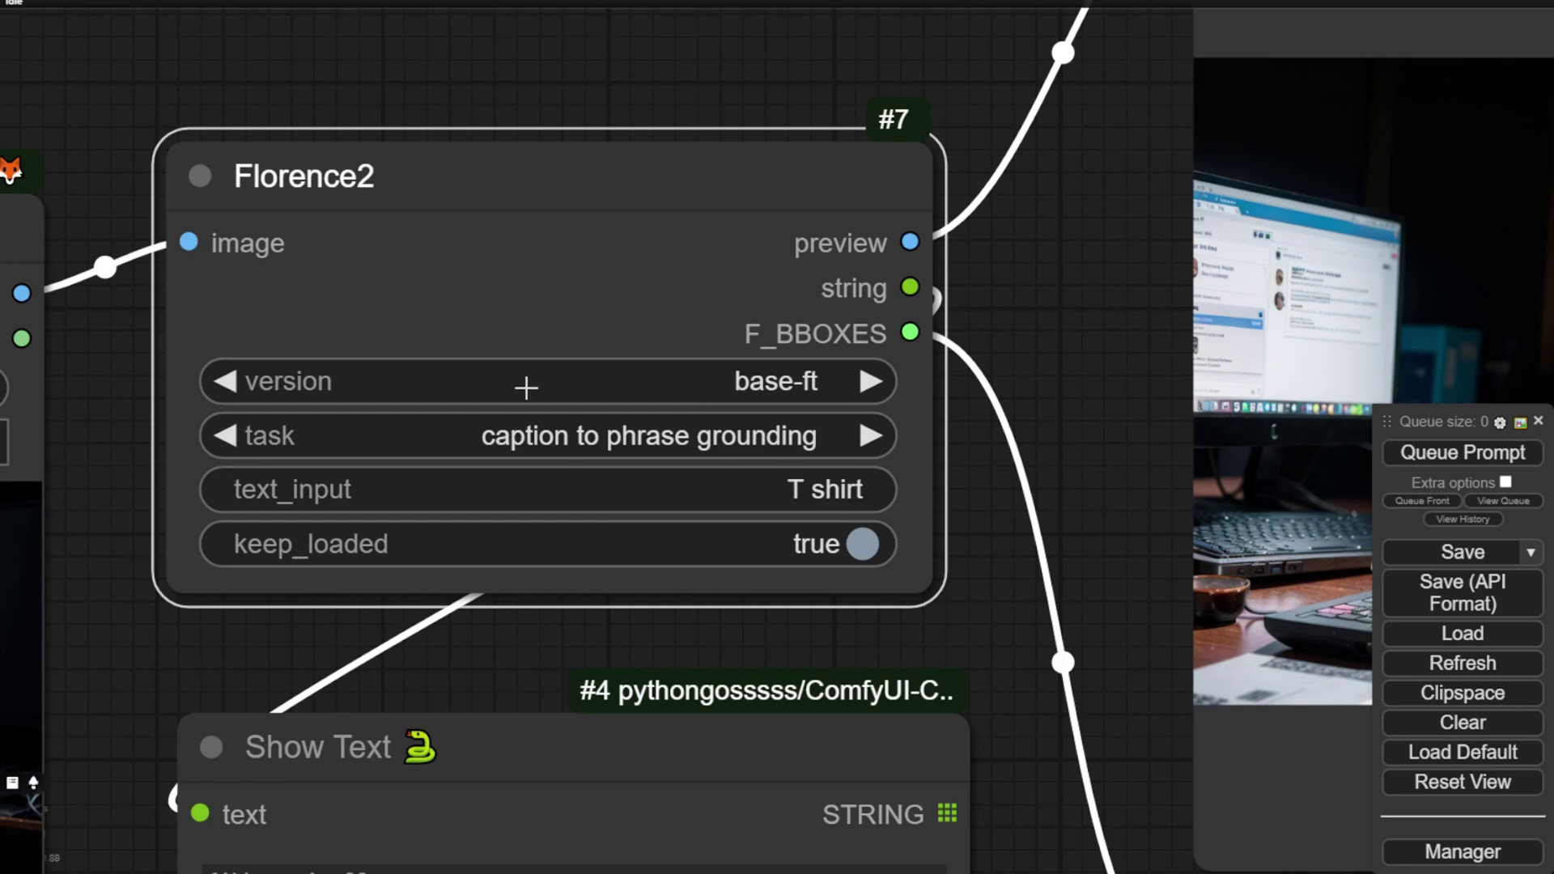
click(607, 382)
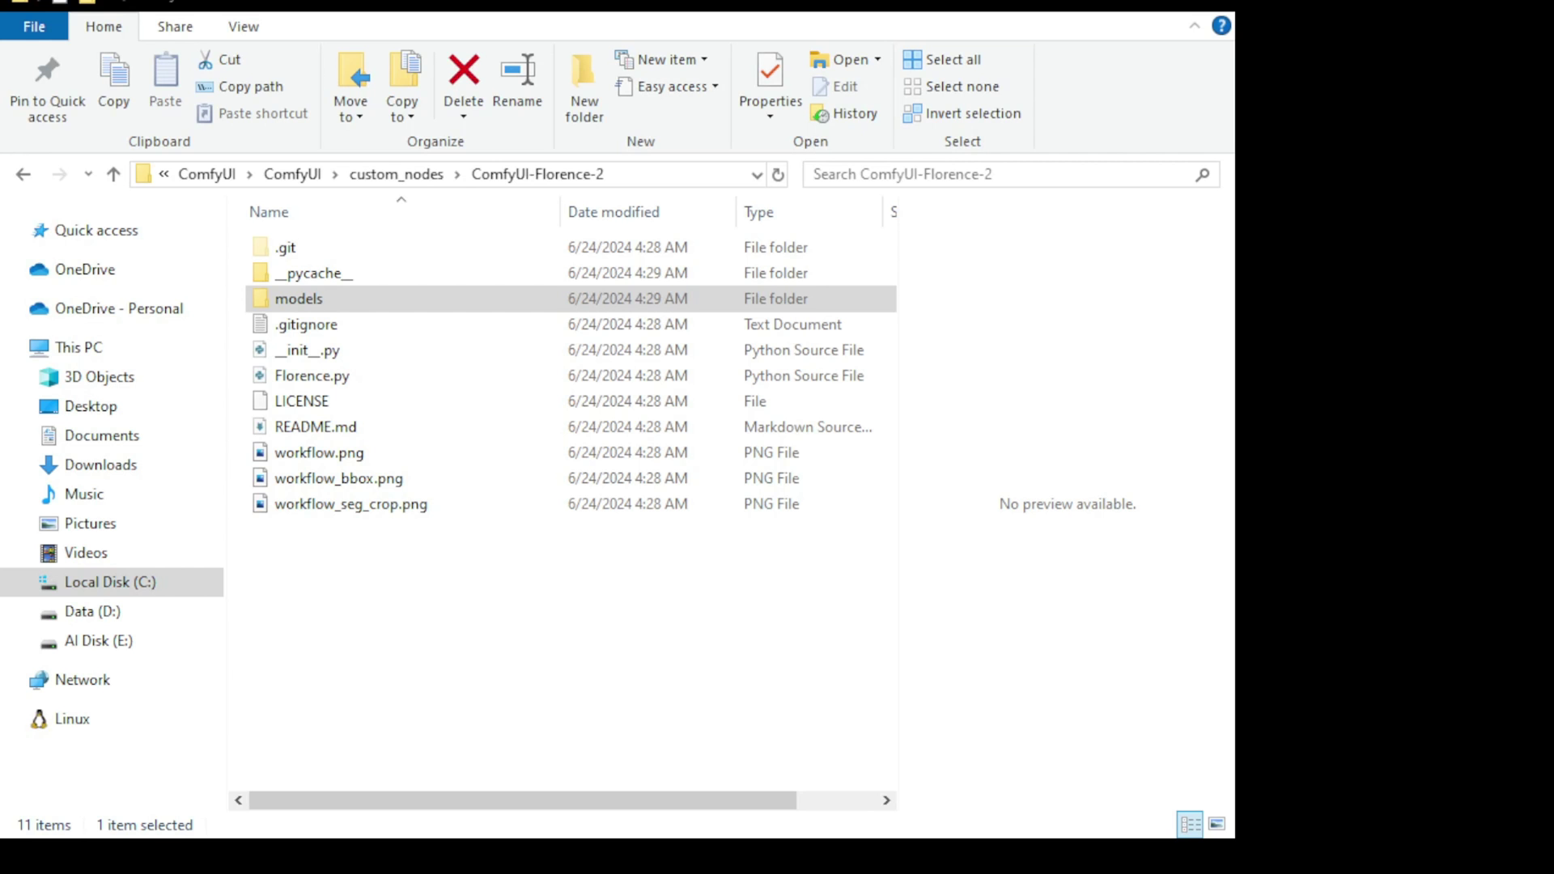
Browse models > Florence-2-base-ft > snapshots to the downloaded model files
click(395, 298)
double_click(395, 298)
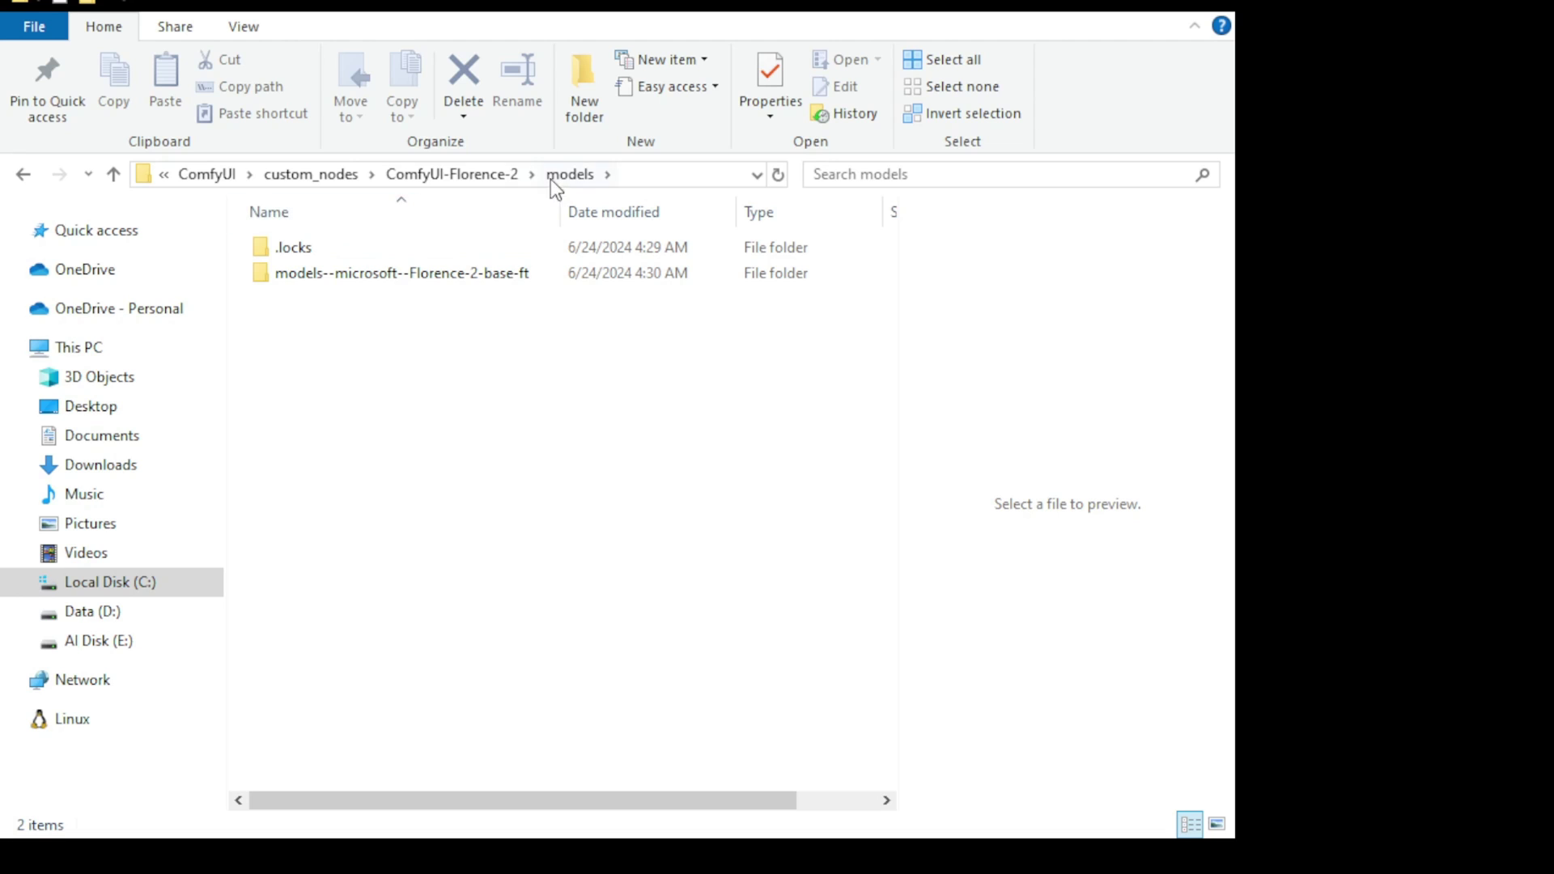
click(305, 280)
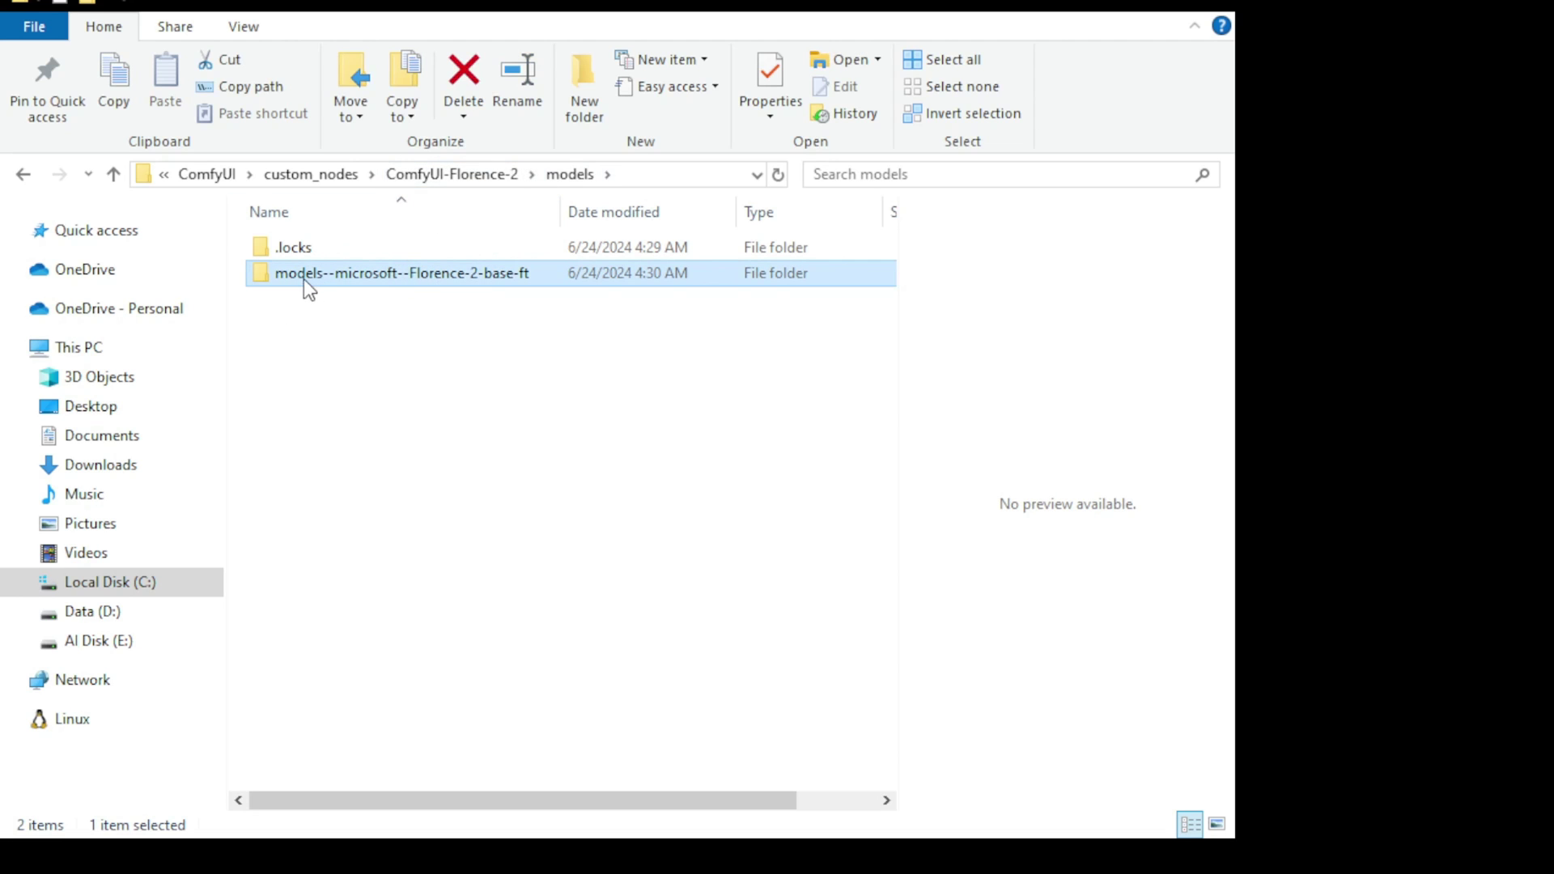
double_click(443, 276)
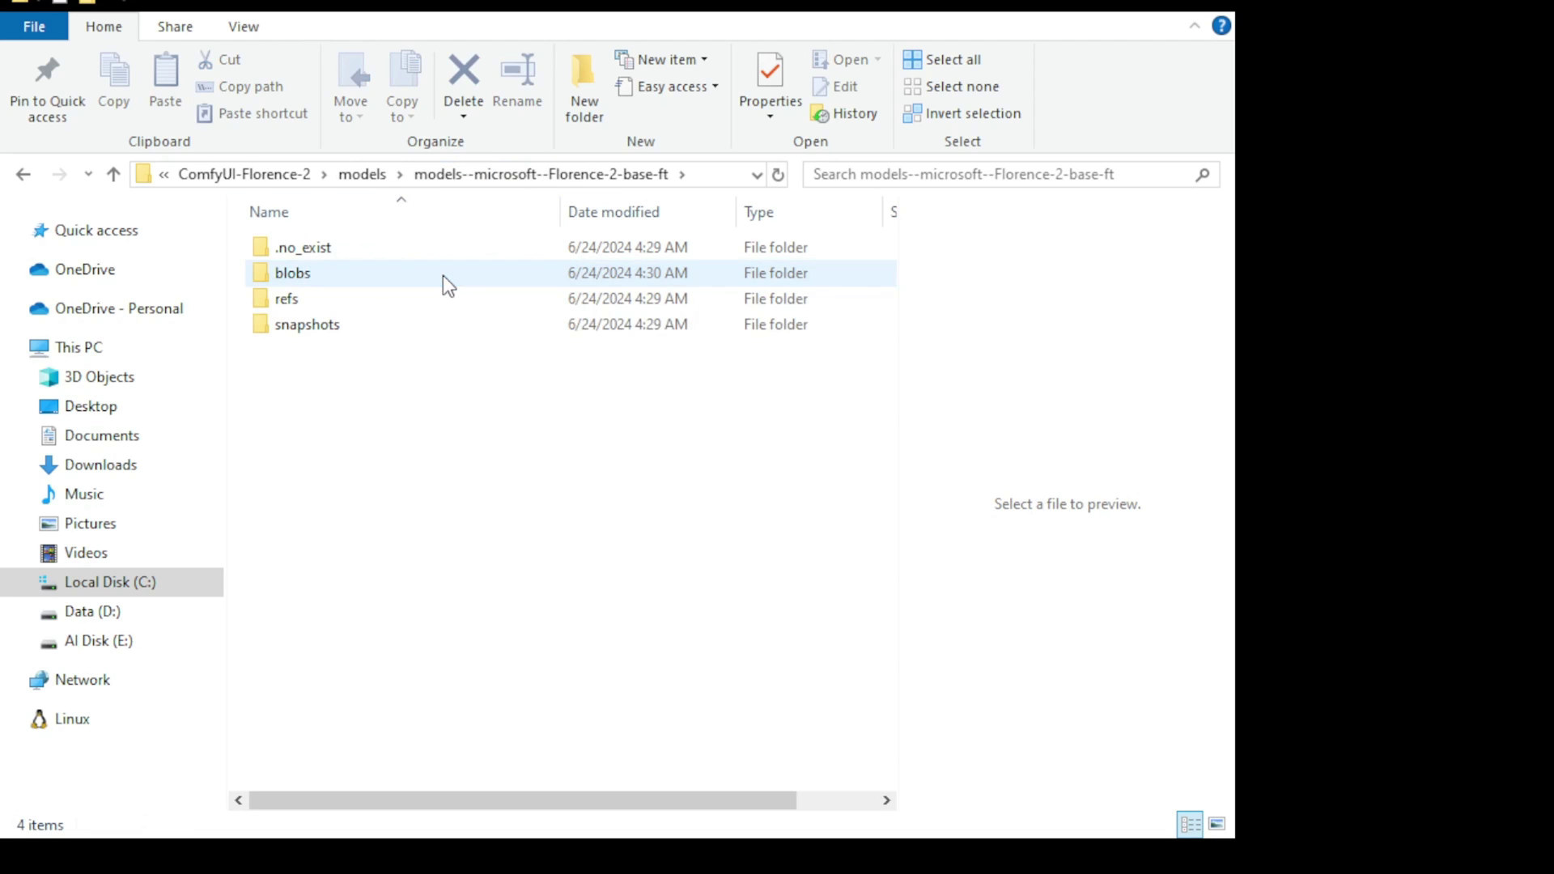
double_click(370, 336)
double_click(356, 249)
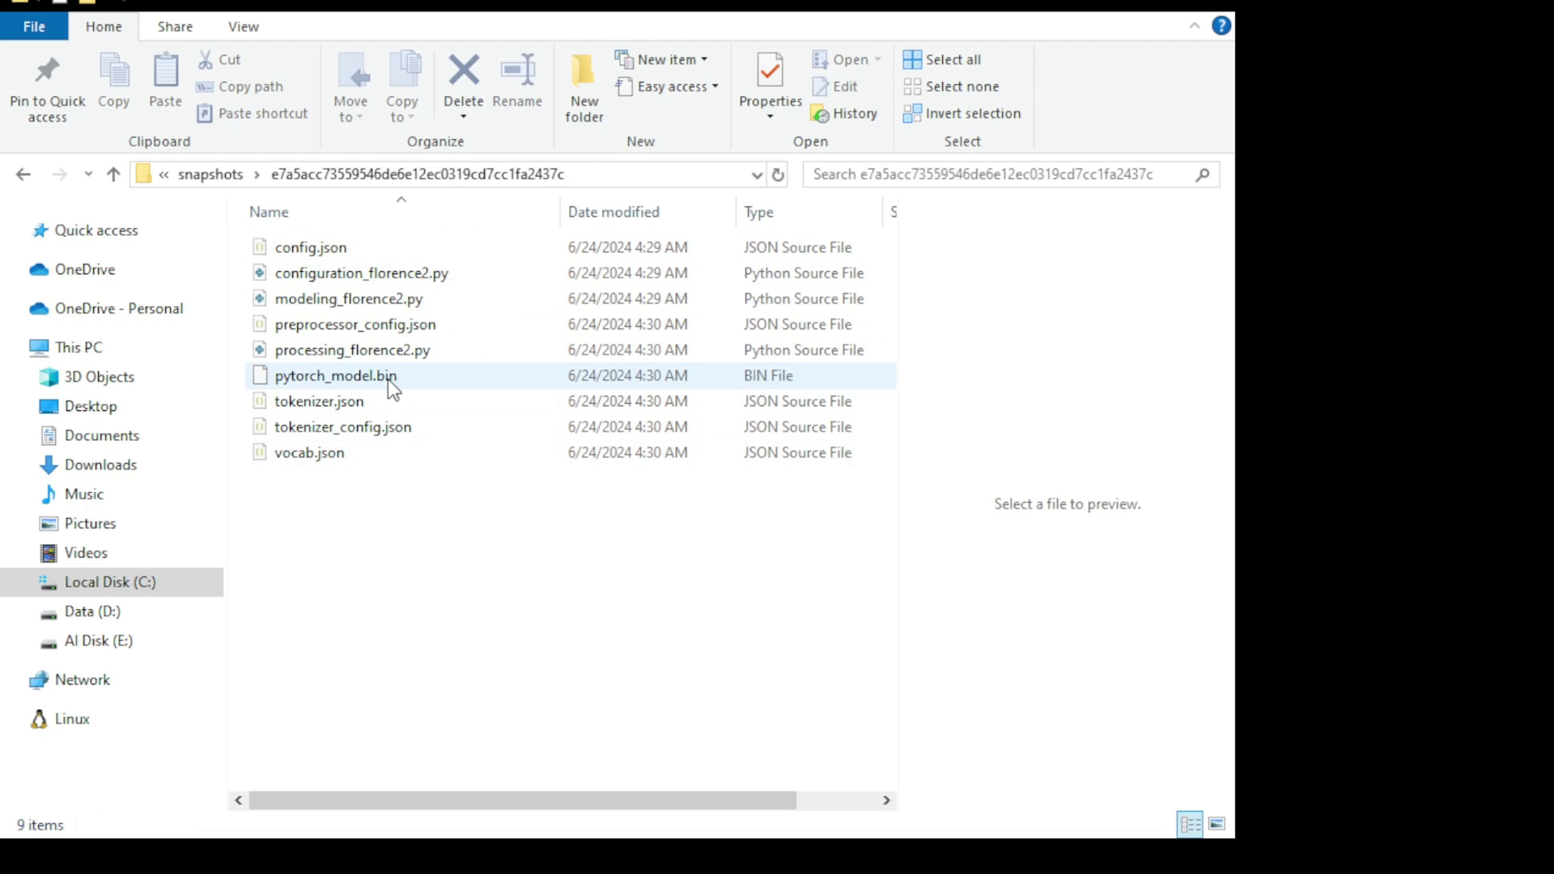
Return to custom_nodes and open ComfyUI-Florence-2's models folder
key(alt+Up)
key(alt+Up)
key(alt+Up)
key(alt+Up)
click(410, 181)
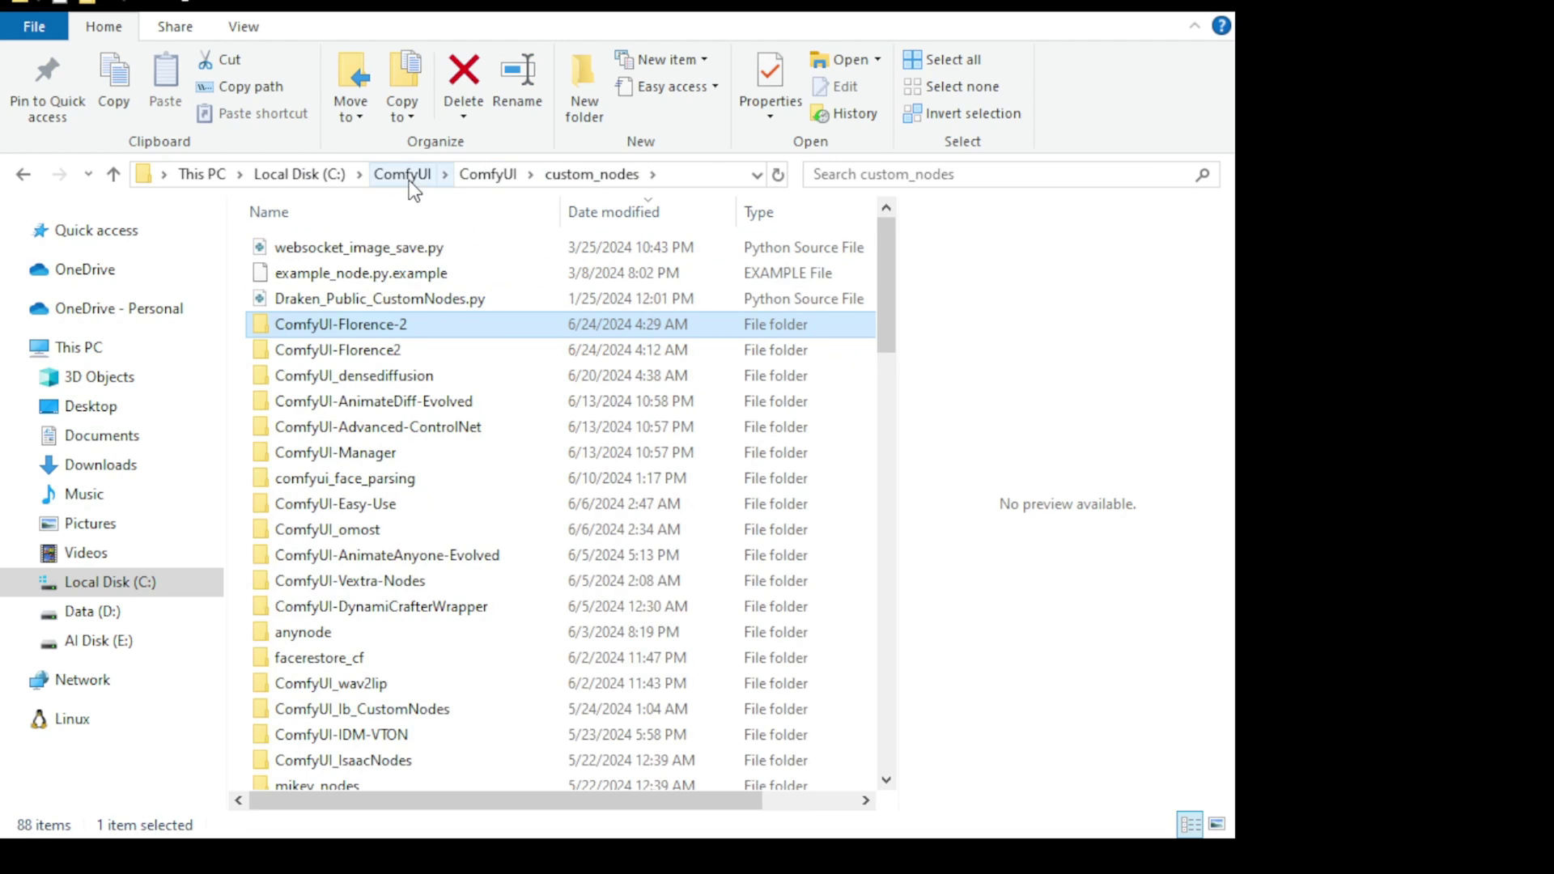
click(384, 360)
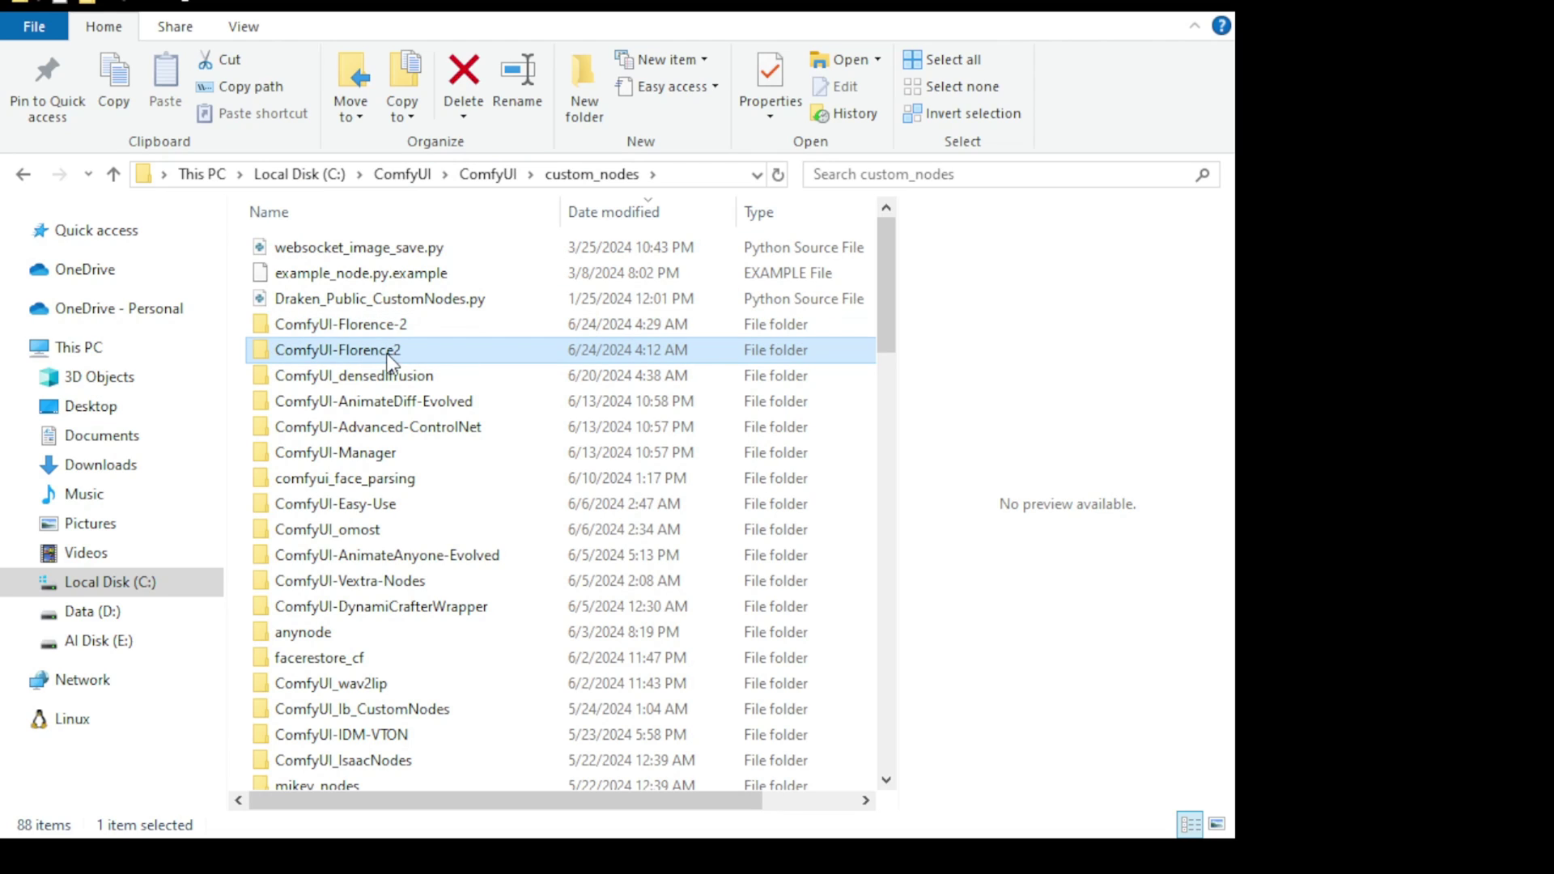
click(390, 331)
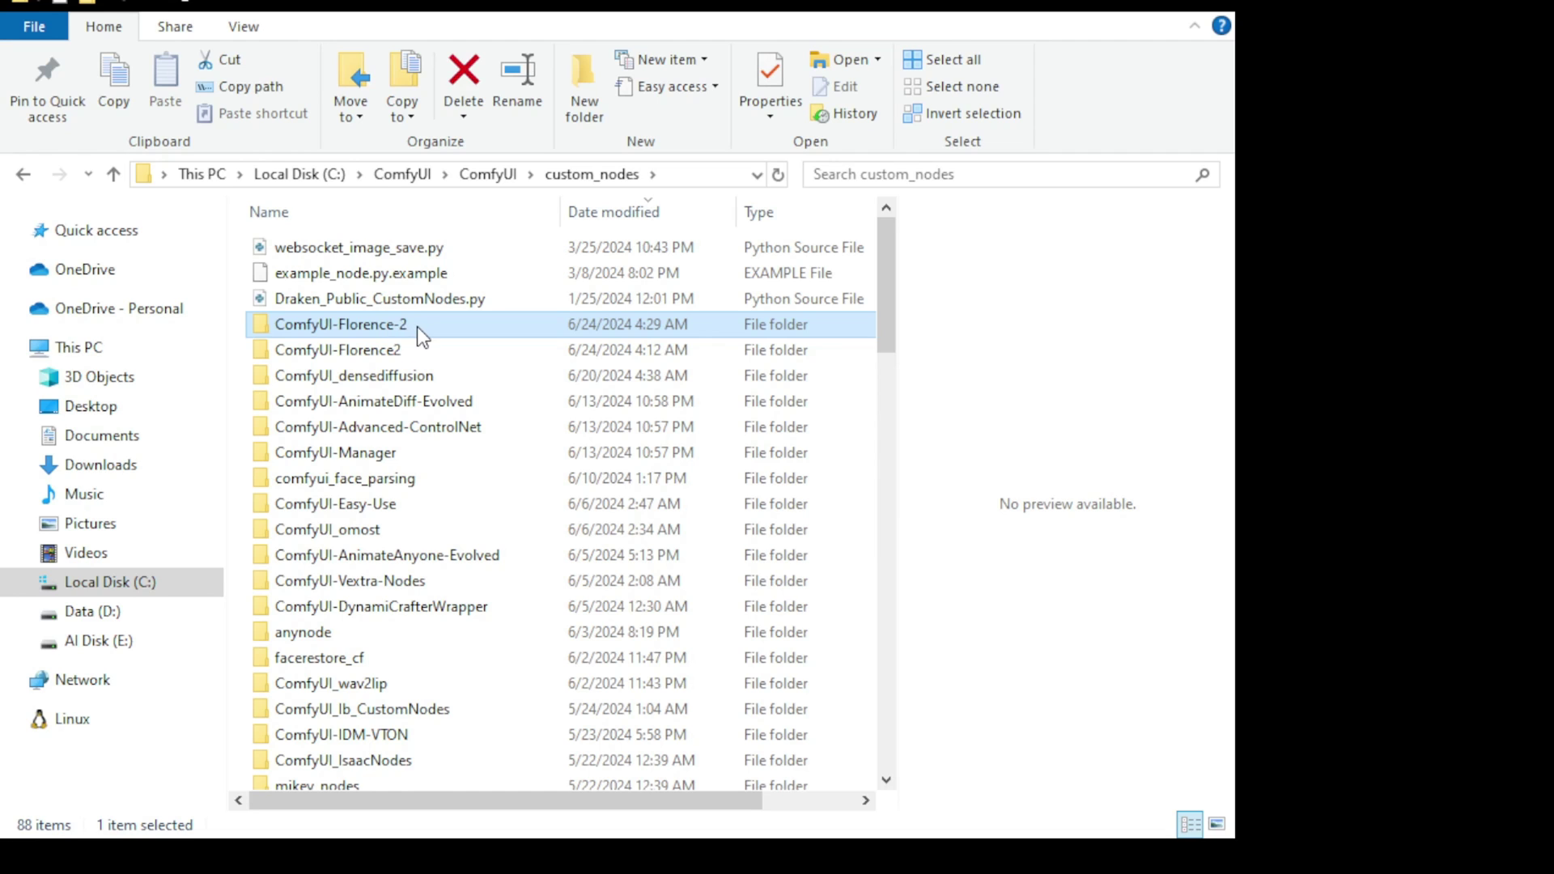
double_click(416, 327)
double_click(426, 299)
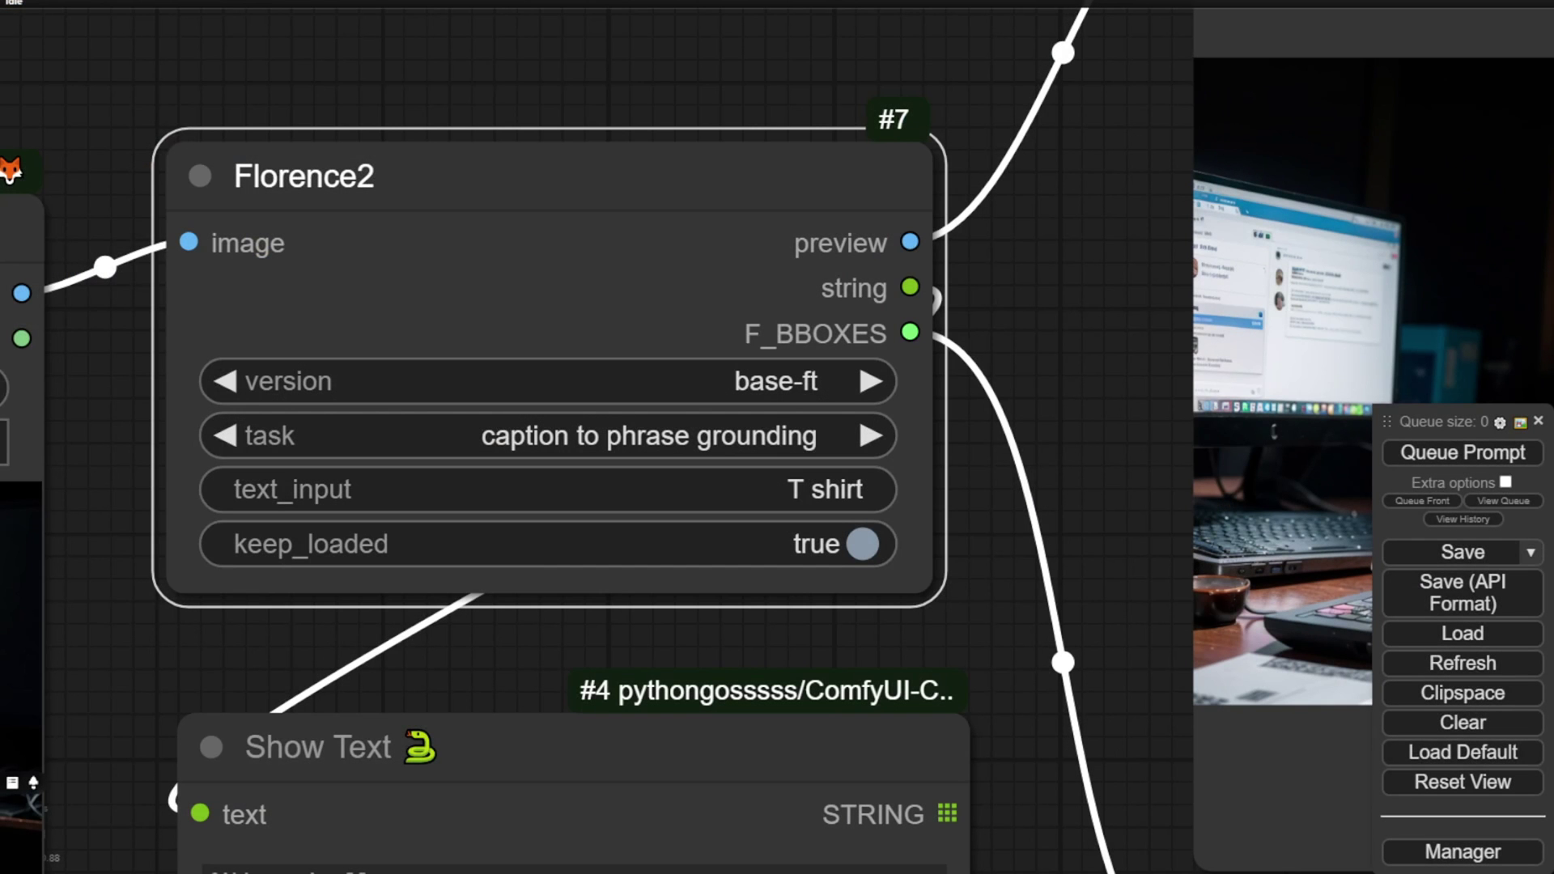
Re-center the workflow and inspect the T shirt detection box in the preview
click(1079, 405)
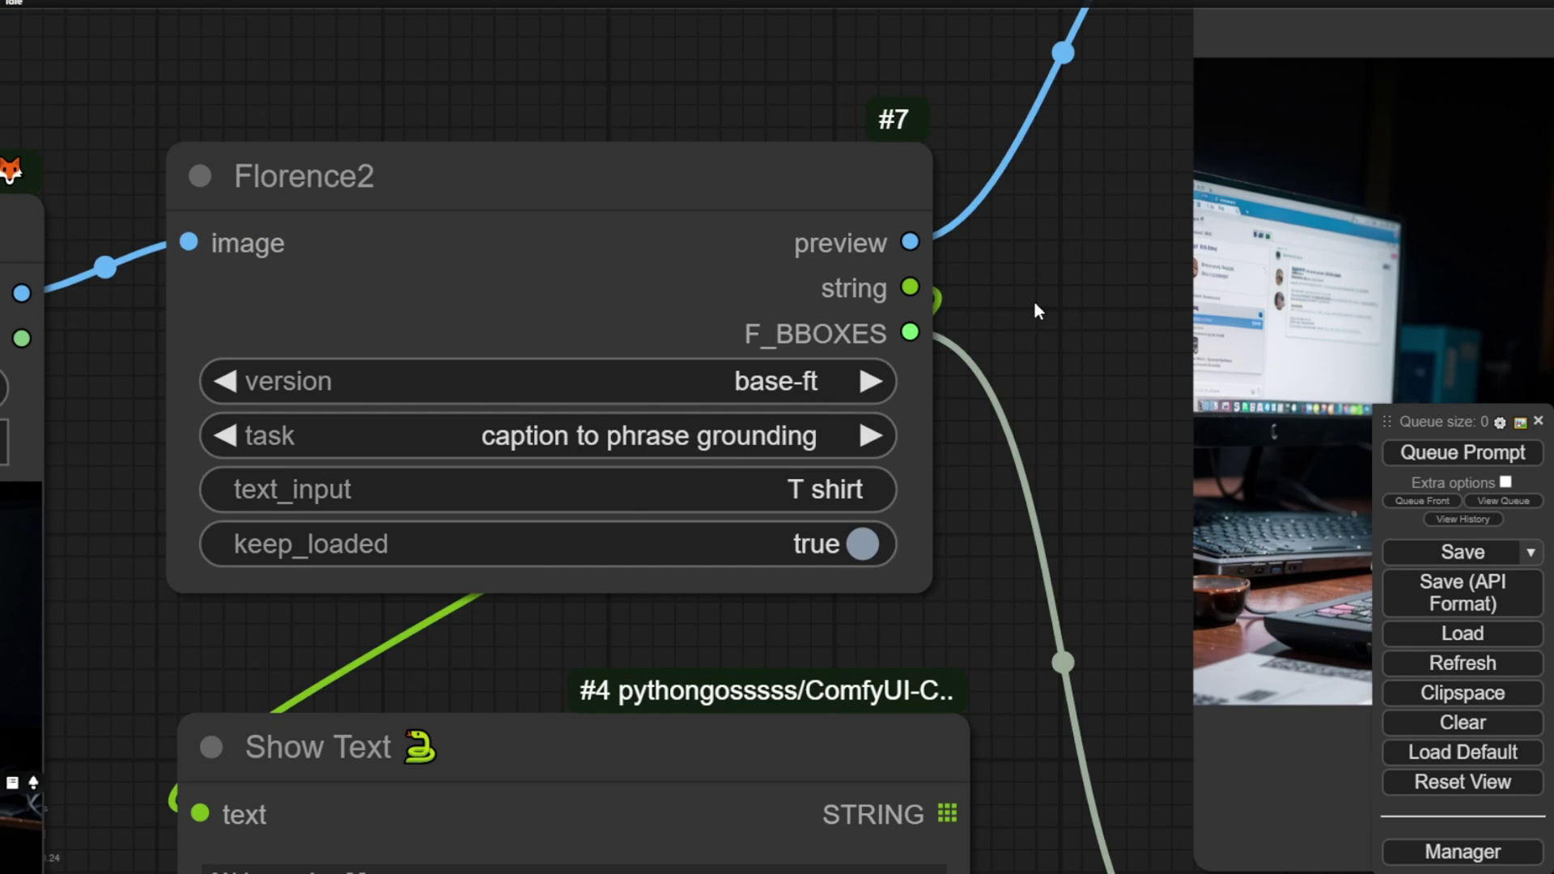
scroll(955, 308, down, 5)
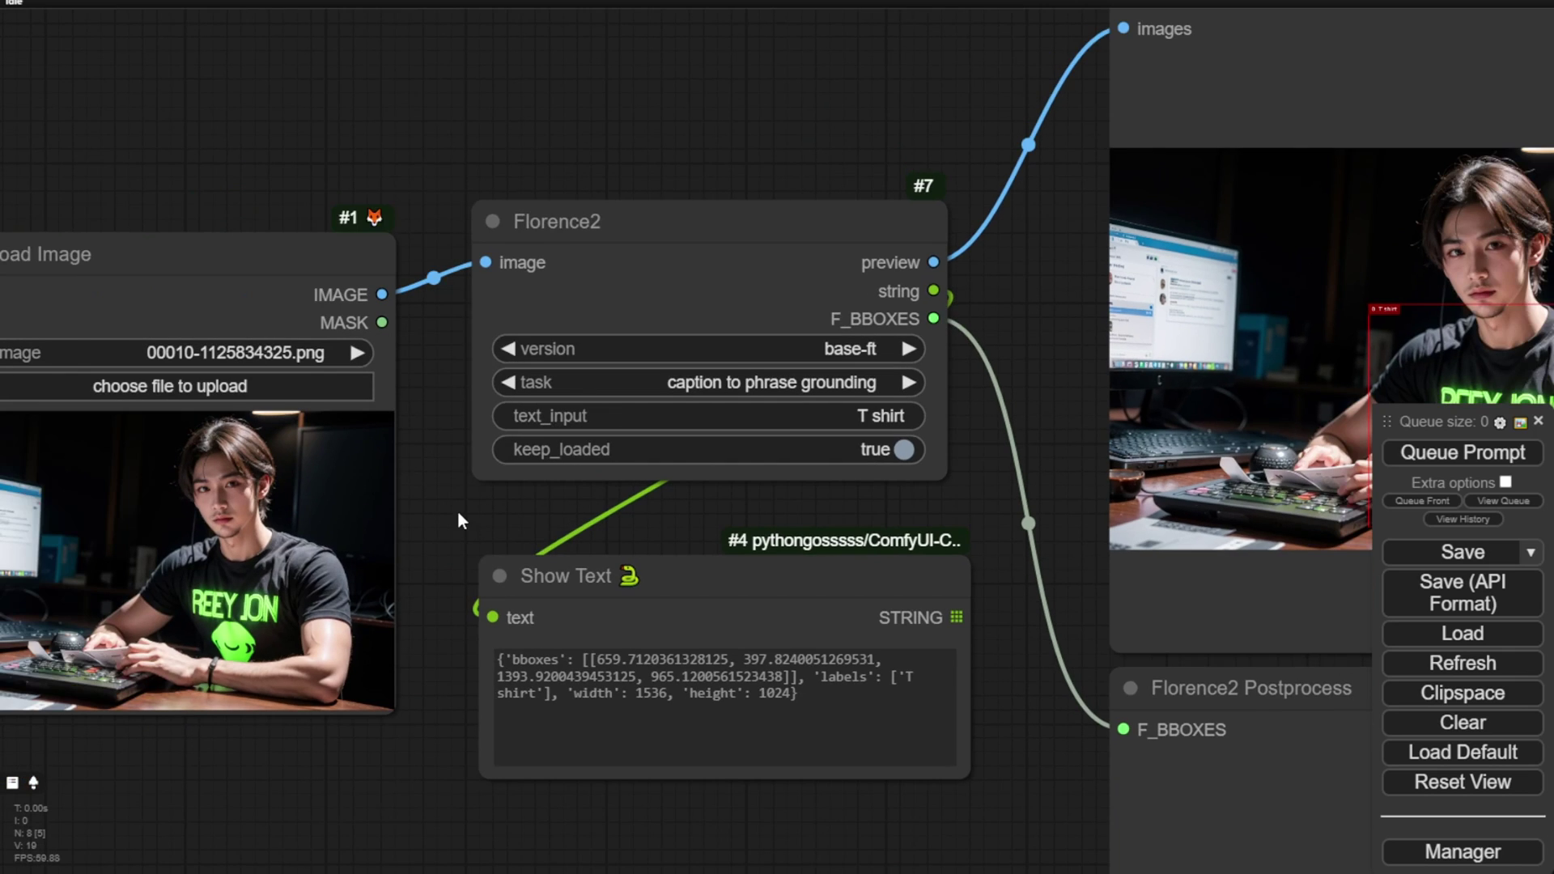
drag(458, 512, 599, 467)
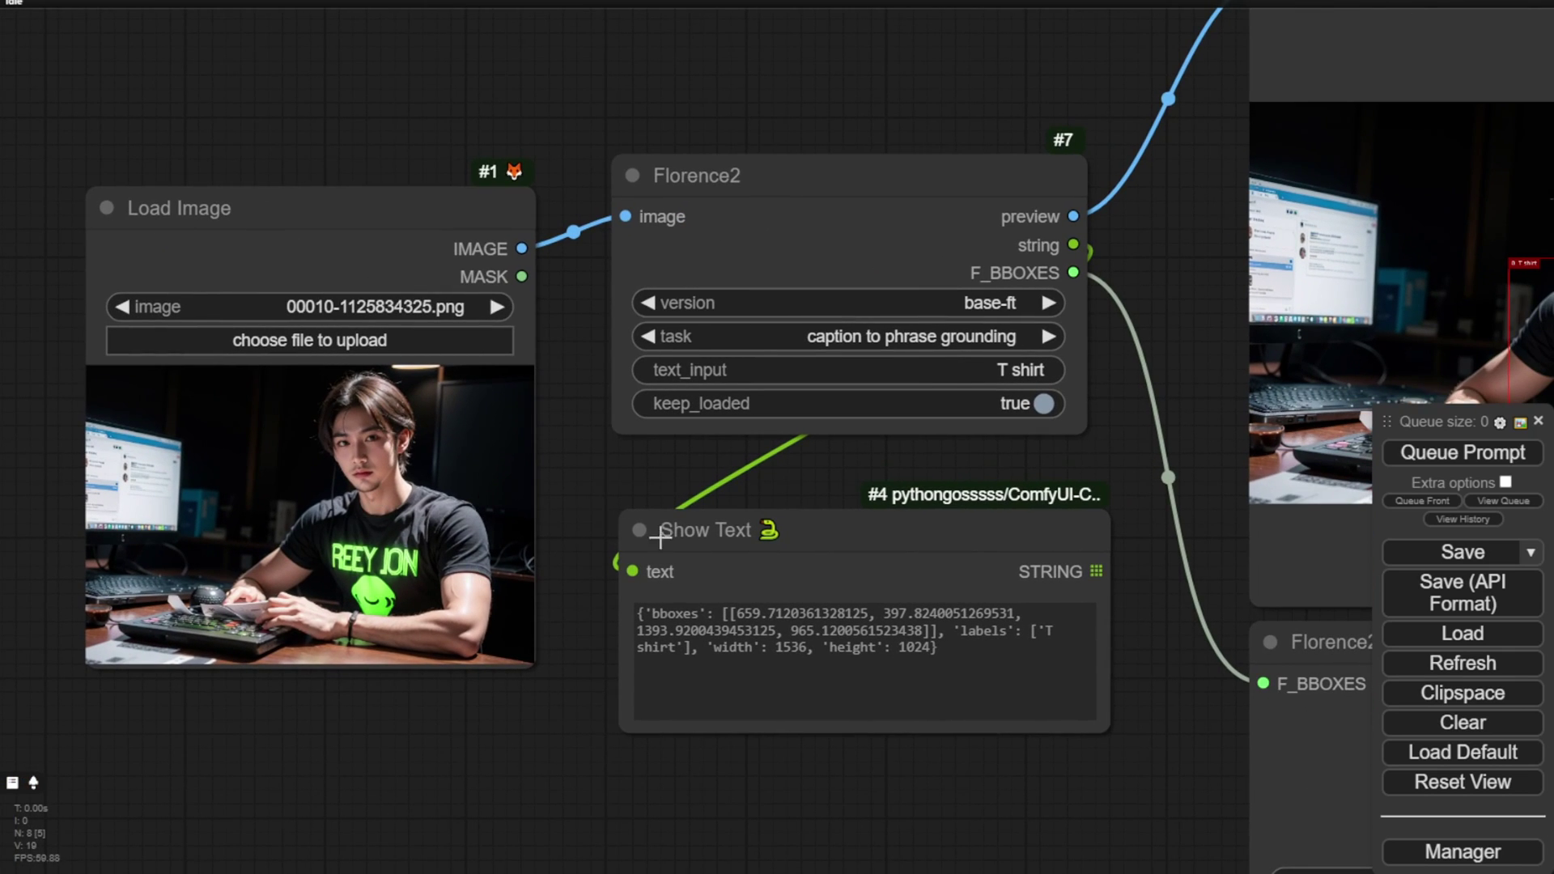
drag(911, 463, 607, 431)
scroll(607, 430, up, 1)
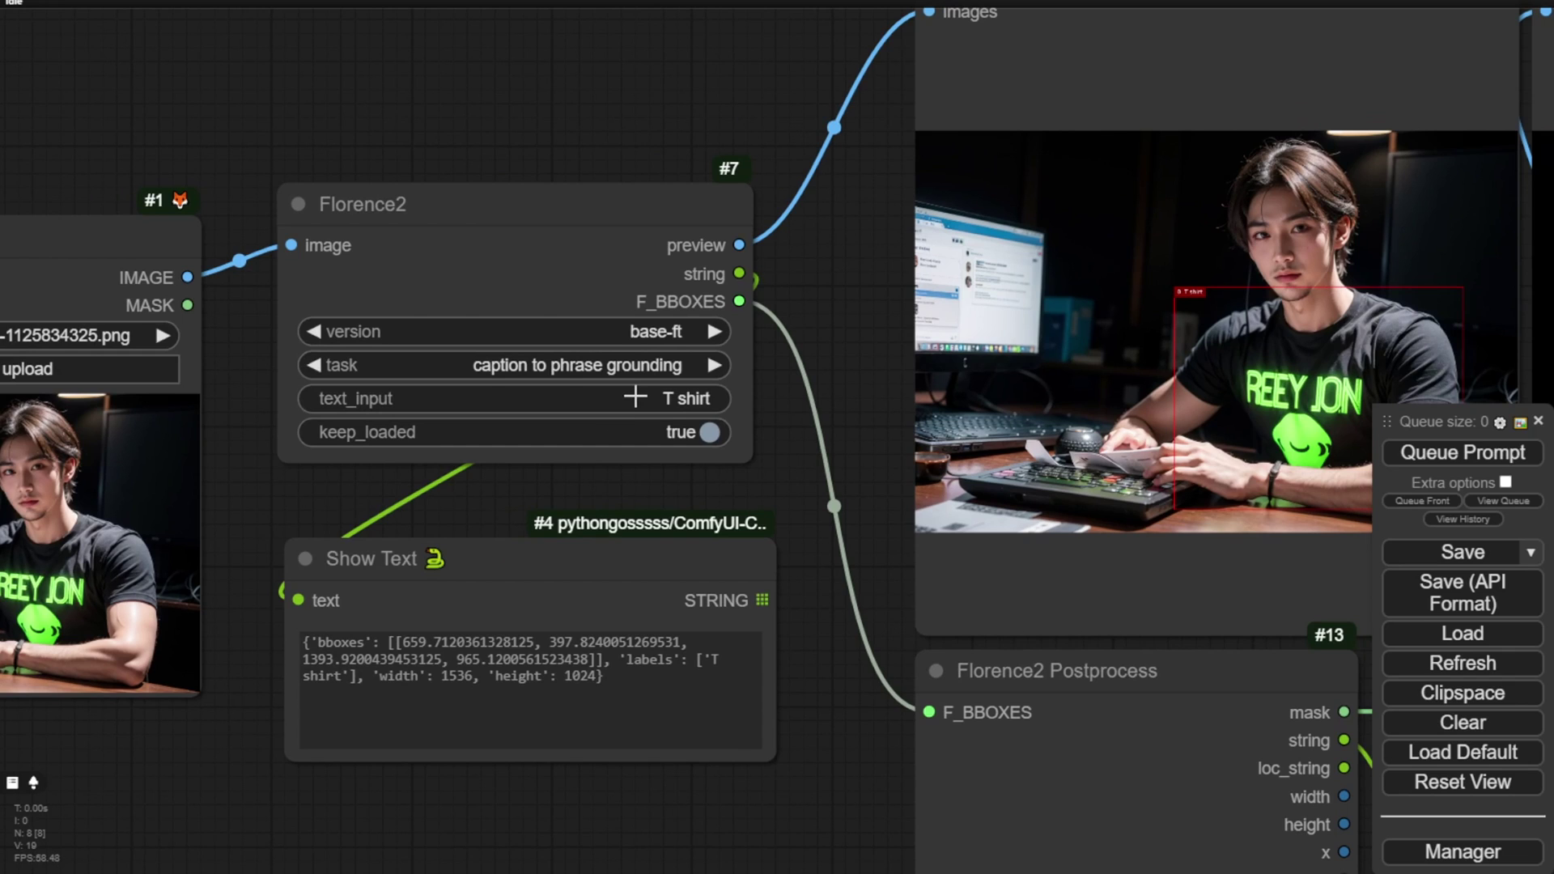
scroll(622, 397, up, 2)
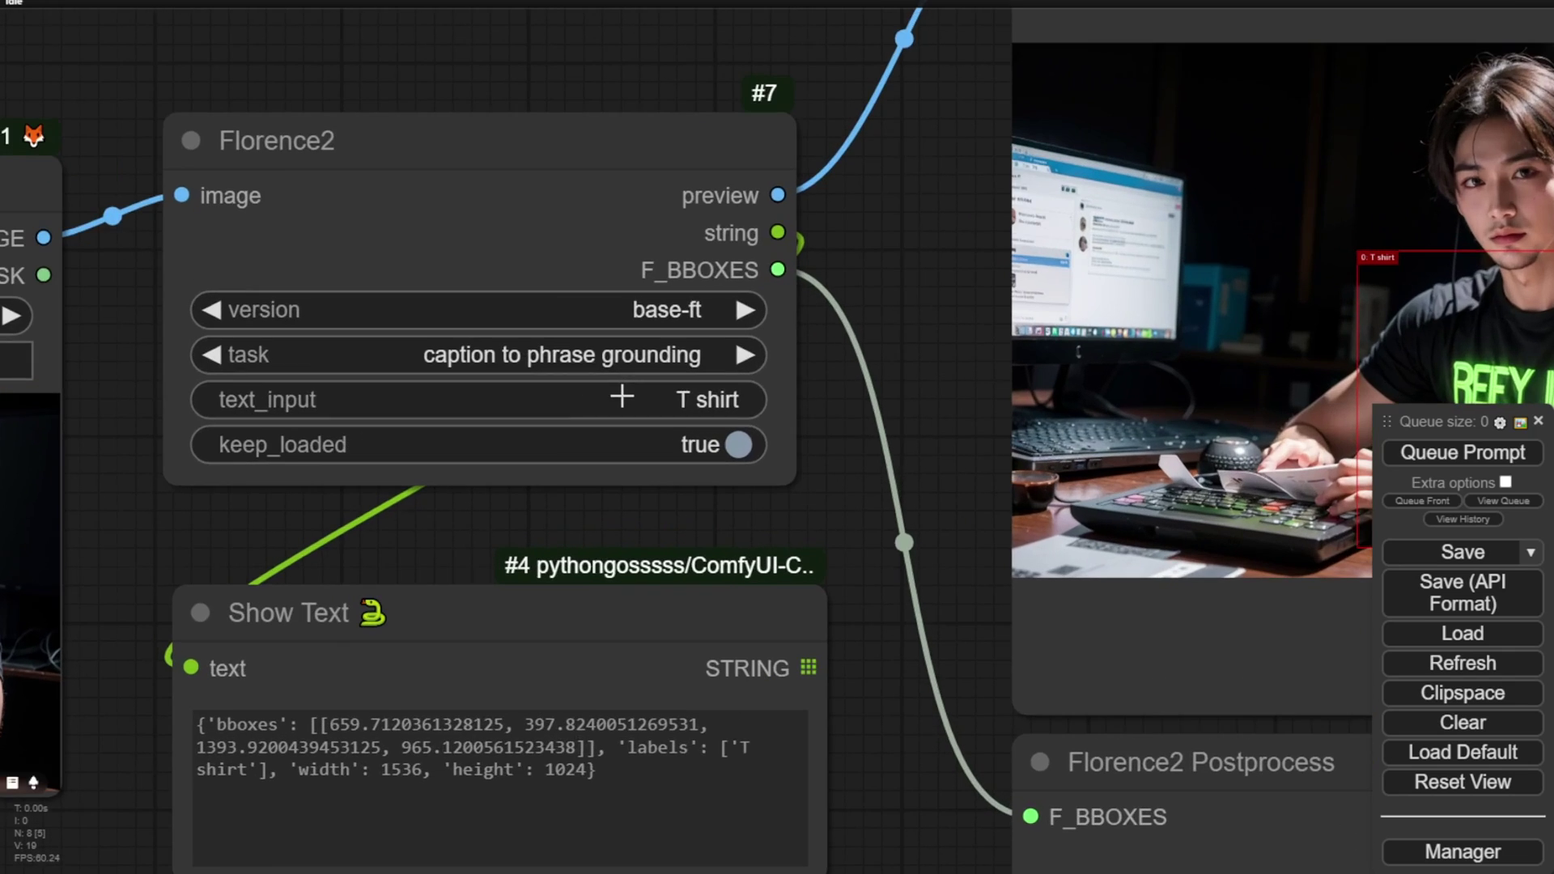
click(797, 482)
scroll(669, 400, down, 2)
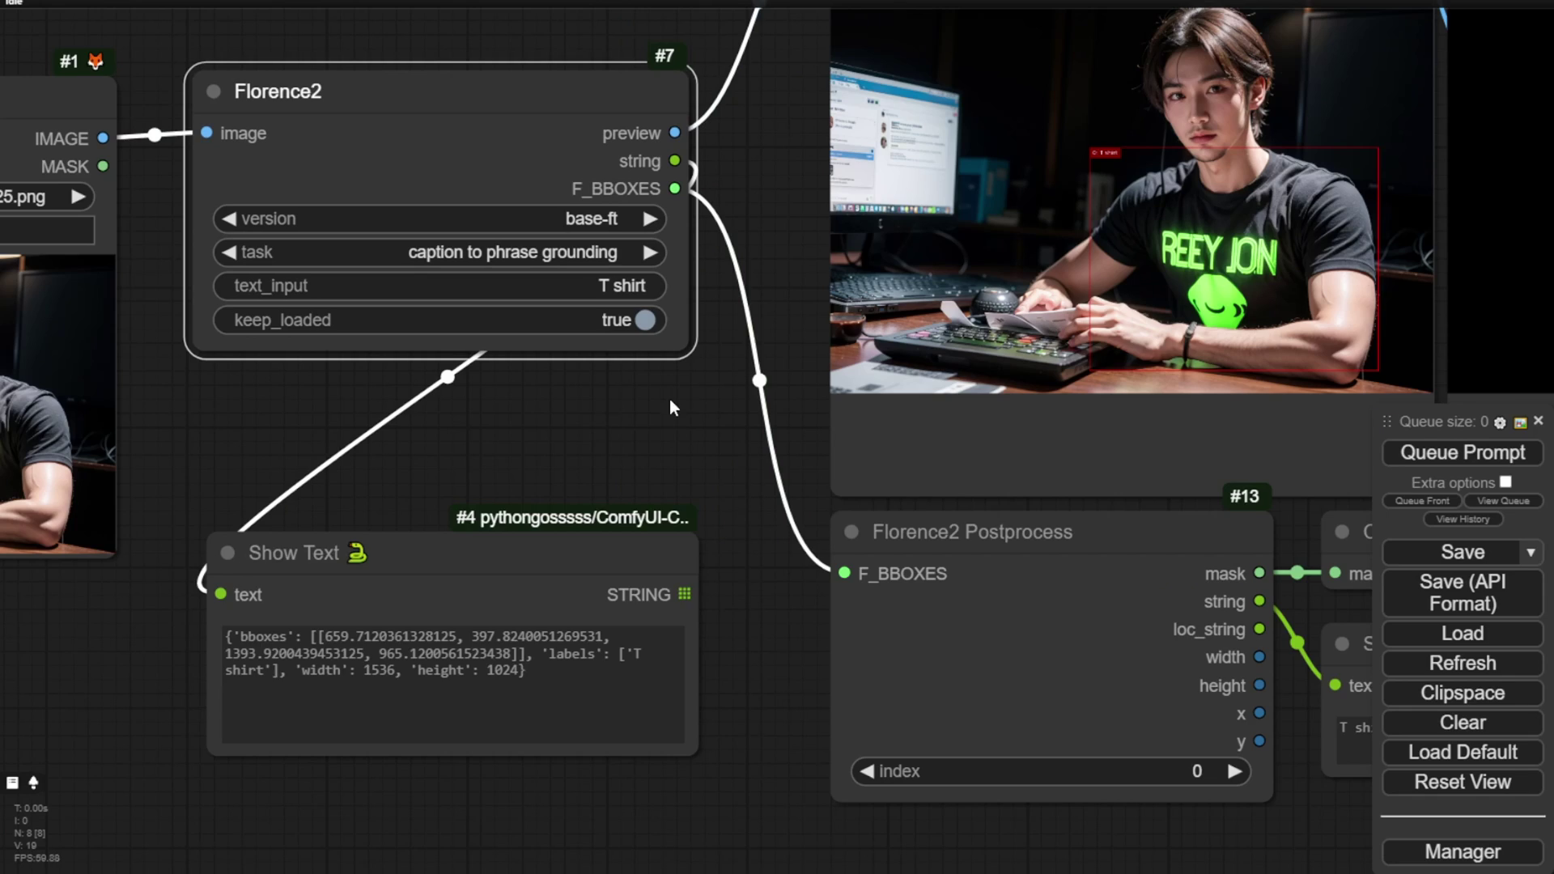
drag(668, 400, 193, 517)
Bring the Florence2 node back into view and open its grounding text field
scroll(790, 397, up, 3)
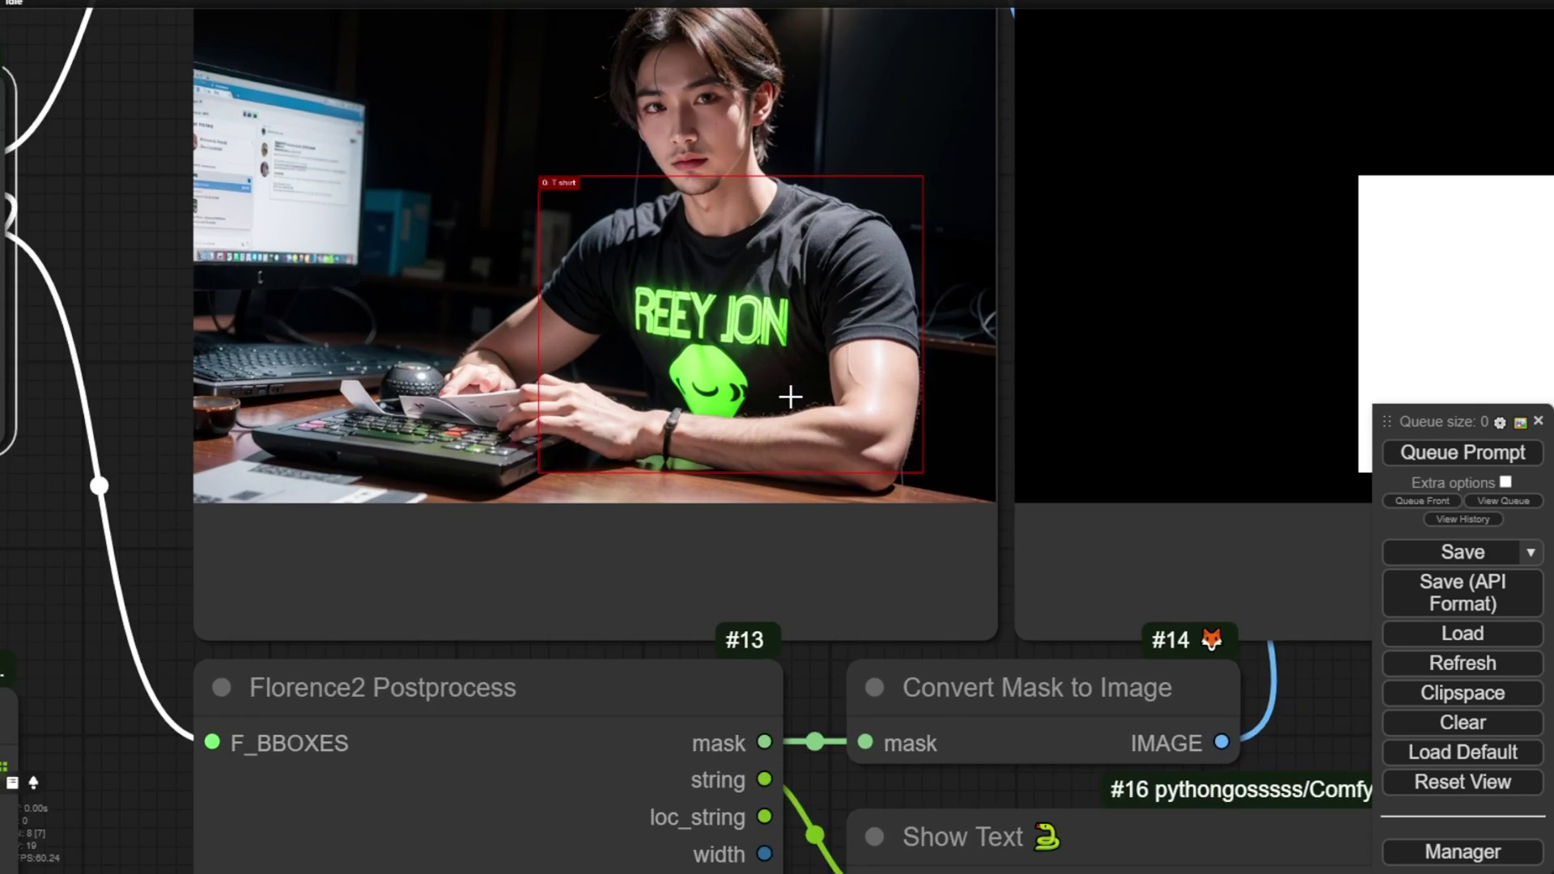
scroll(724, 291, up, 3)
scroll(559, 218, up, 2)
scroll(474, 136, up, 3)
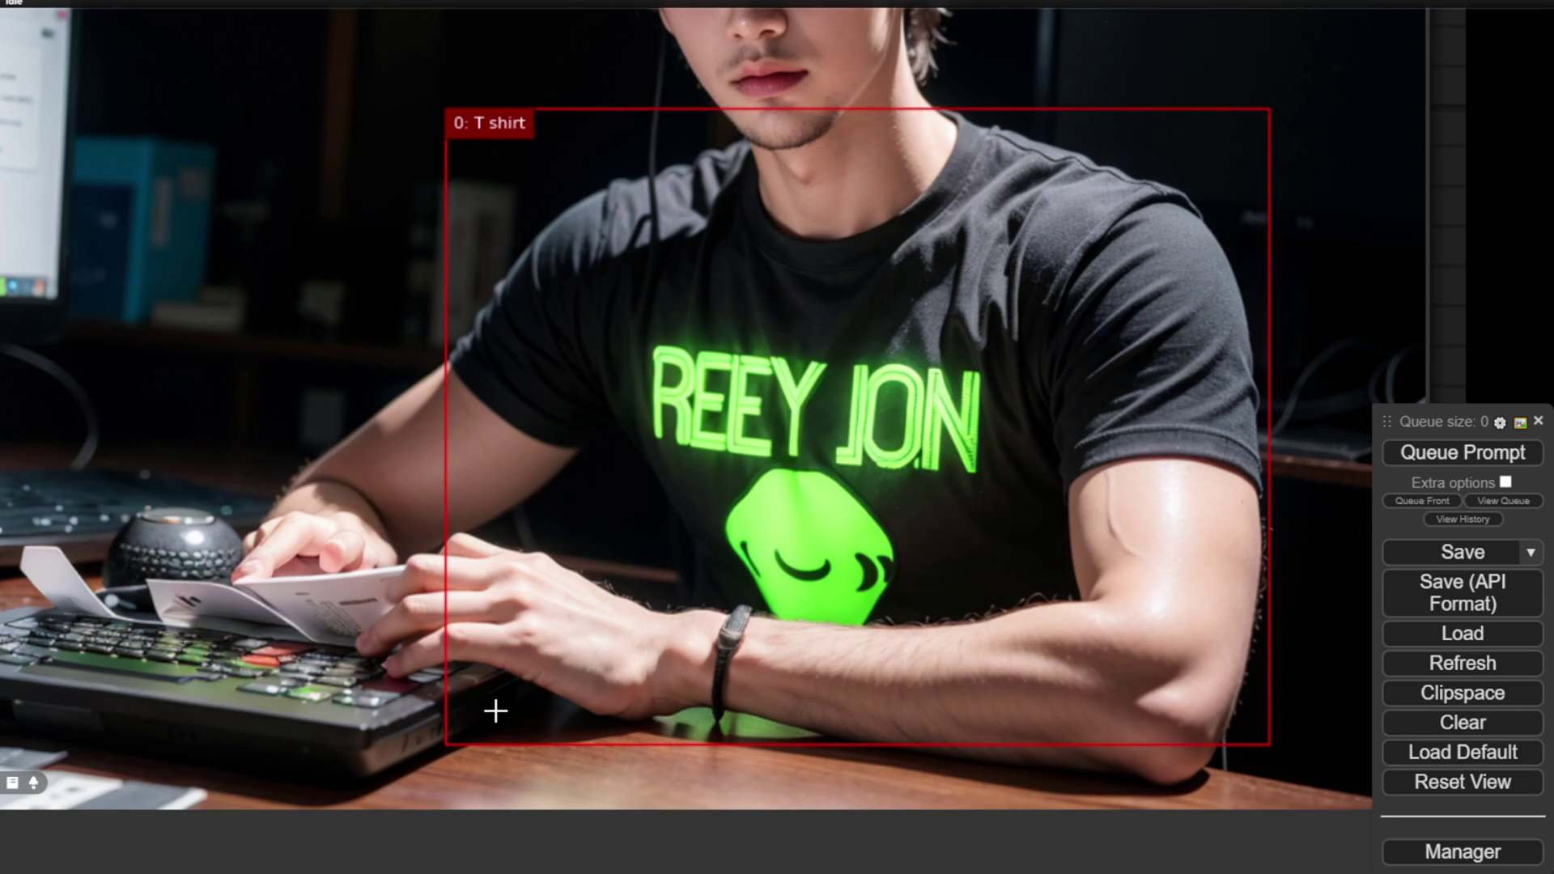
scroll(495, 710, down, 8)
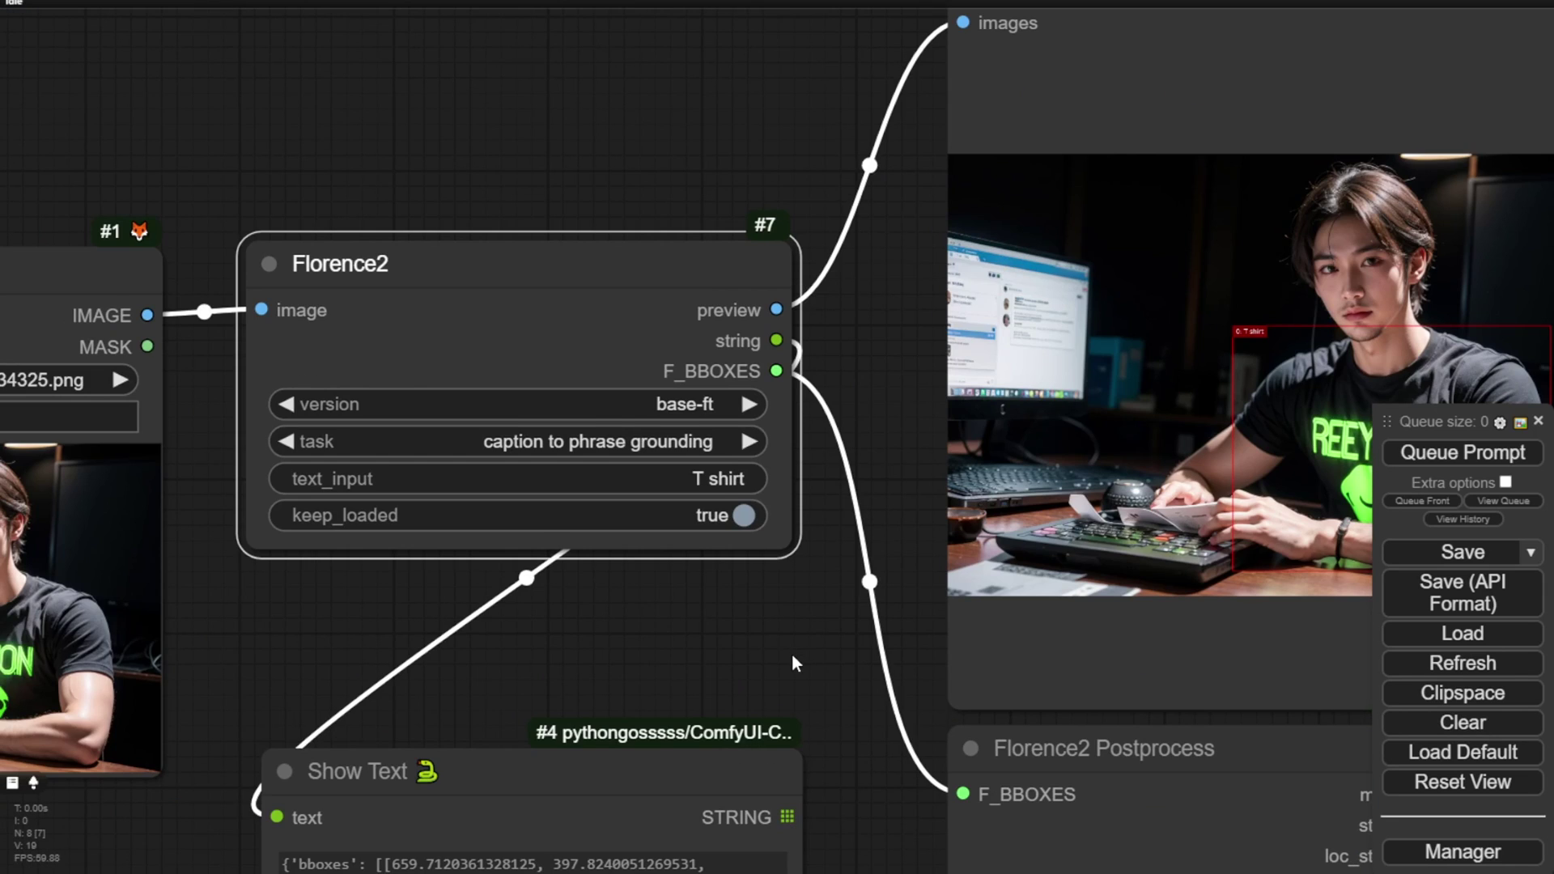
drag(793, 657, 648, 574)
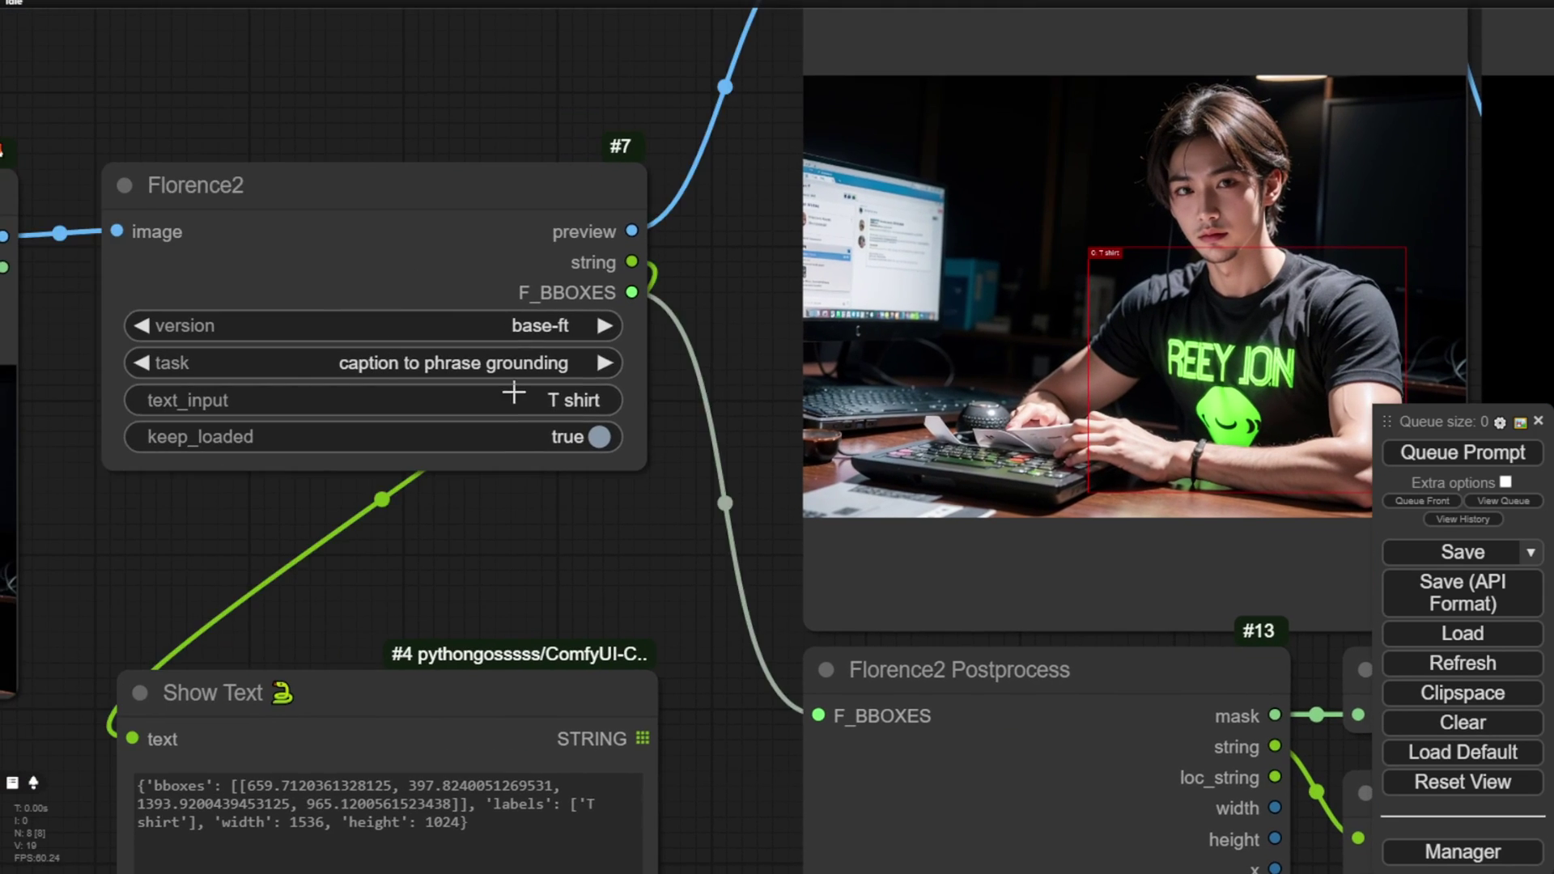
click(540, 400)
Change the grounding phrase to 'monitor' and rerun the workflow
text(monitor)
key(Return)
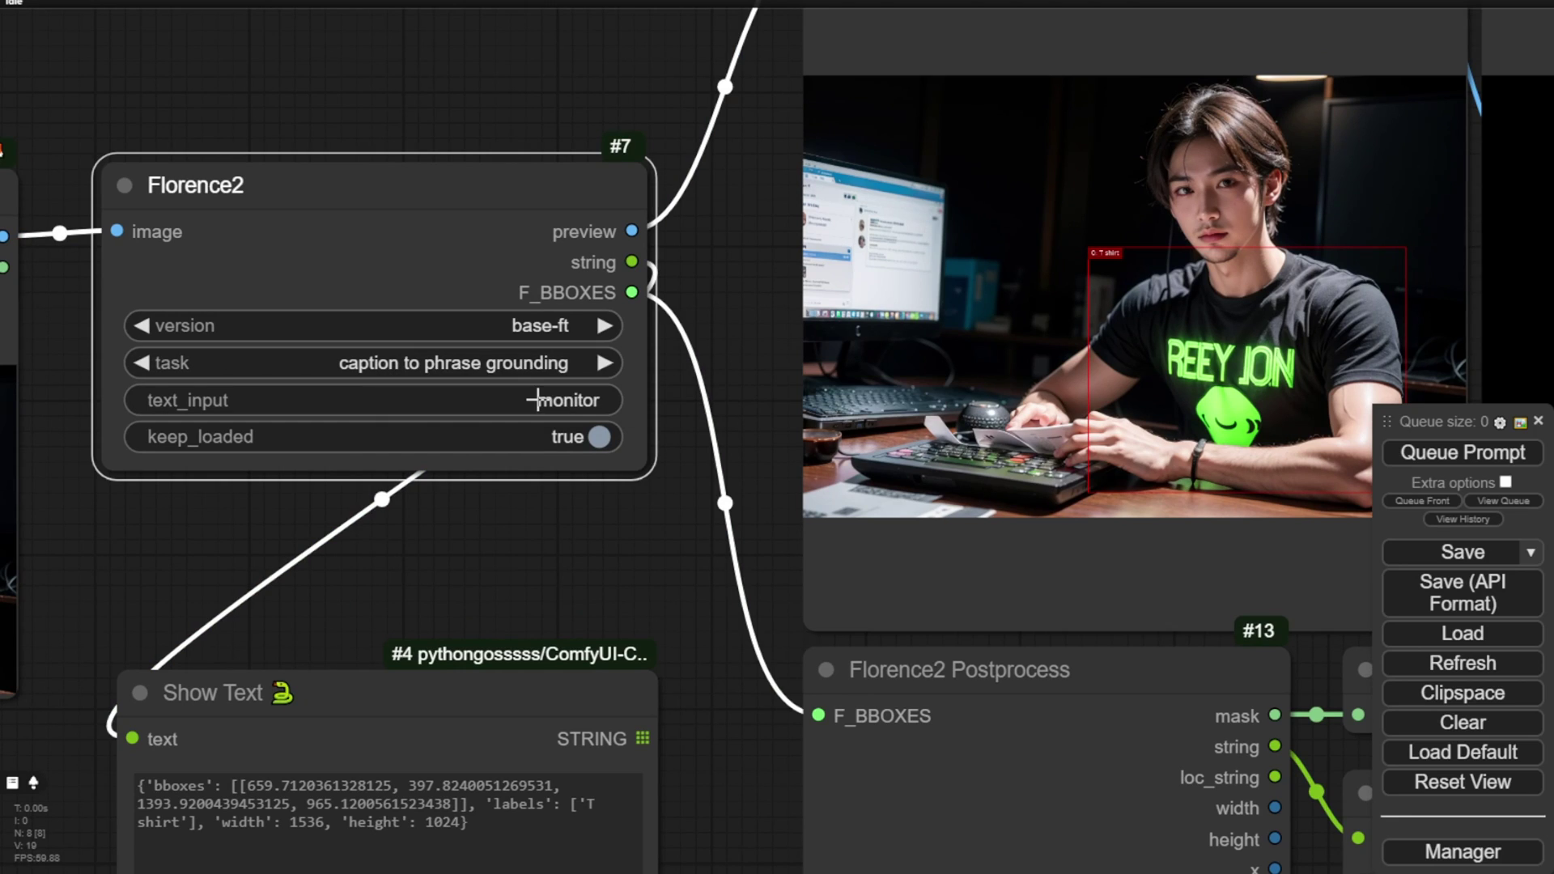
click(1485, 452)
Inspect the mask preview, postprocess outputs and bbox text for the monitor
scroll(576, 654, down, 2)
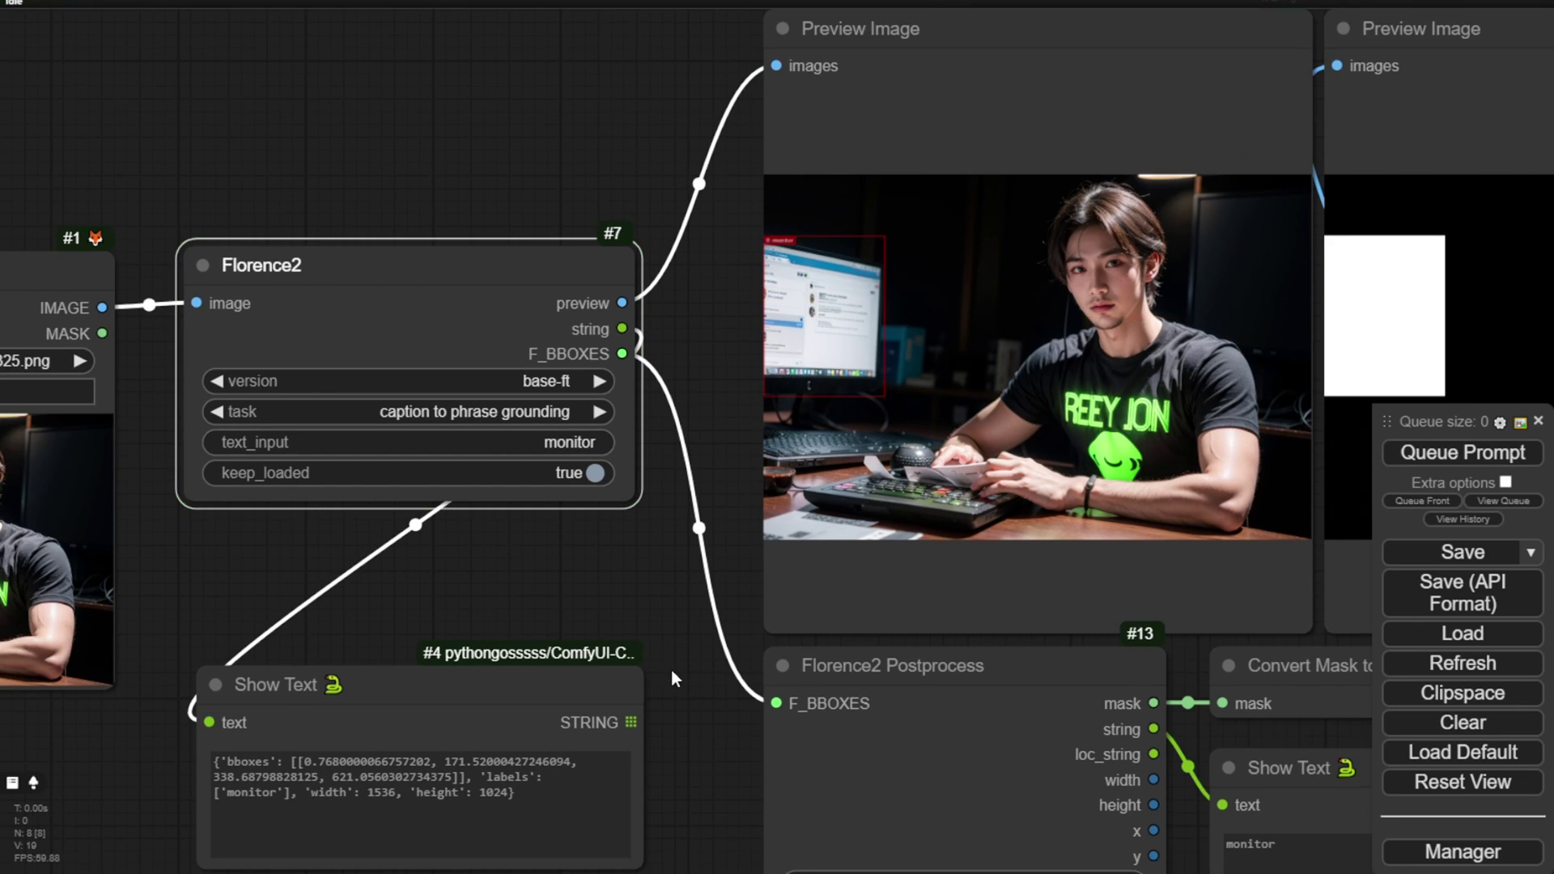
drag(672, 669, 332, 651)
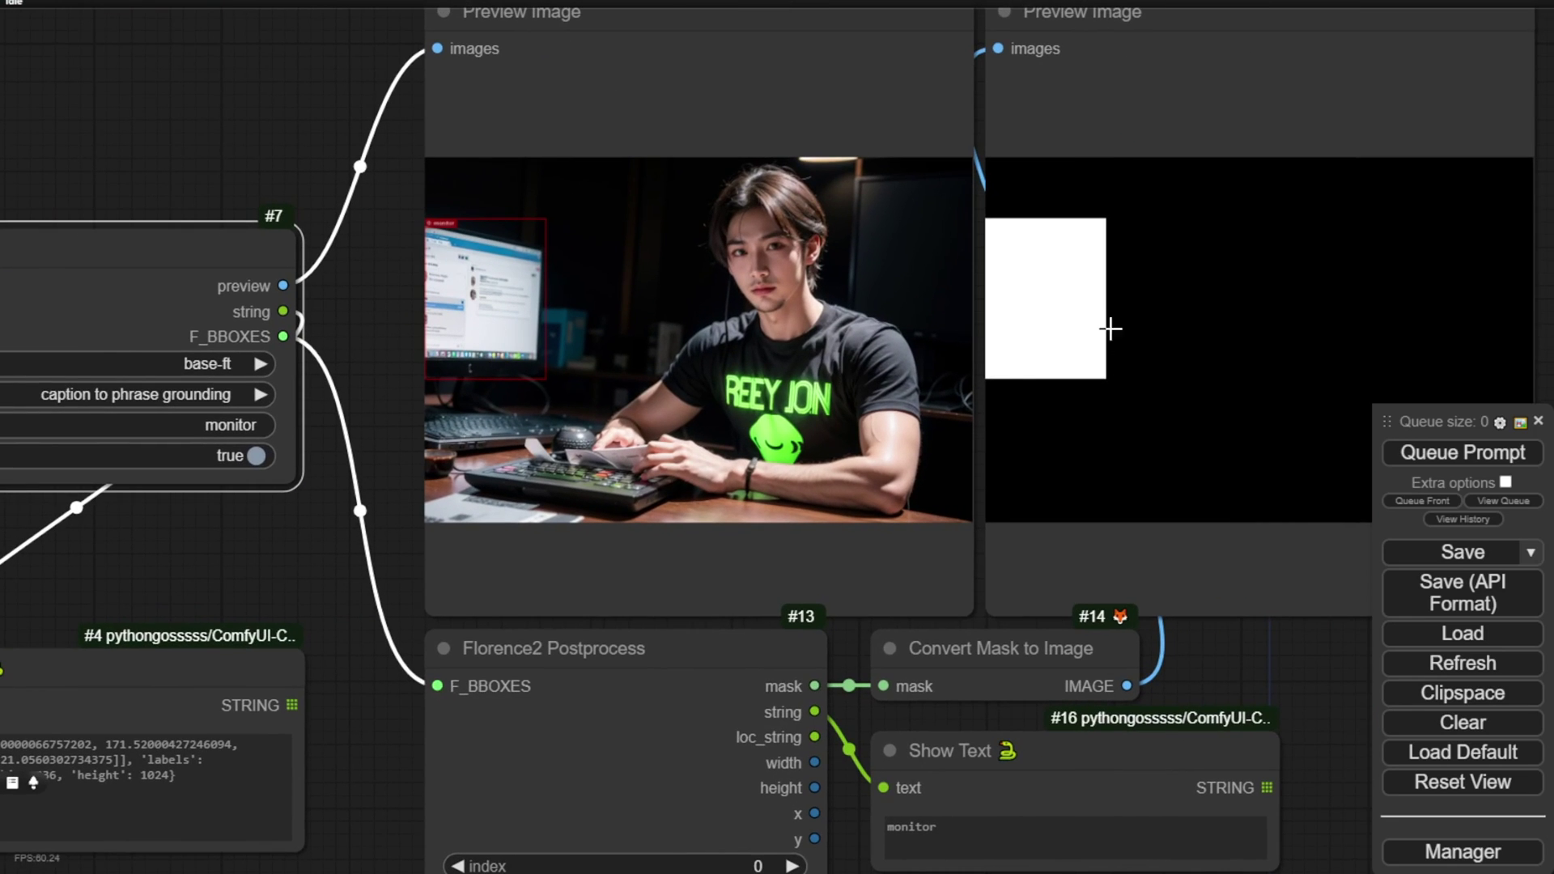
scroll(839, 438, up, 5)
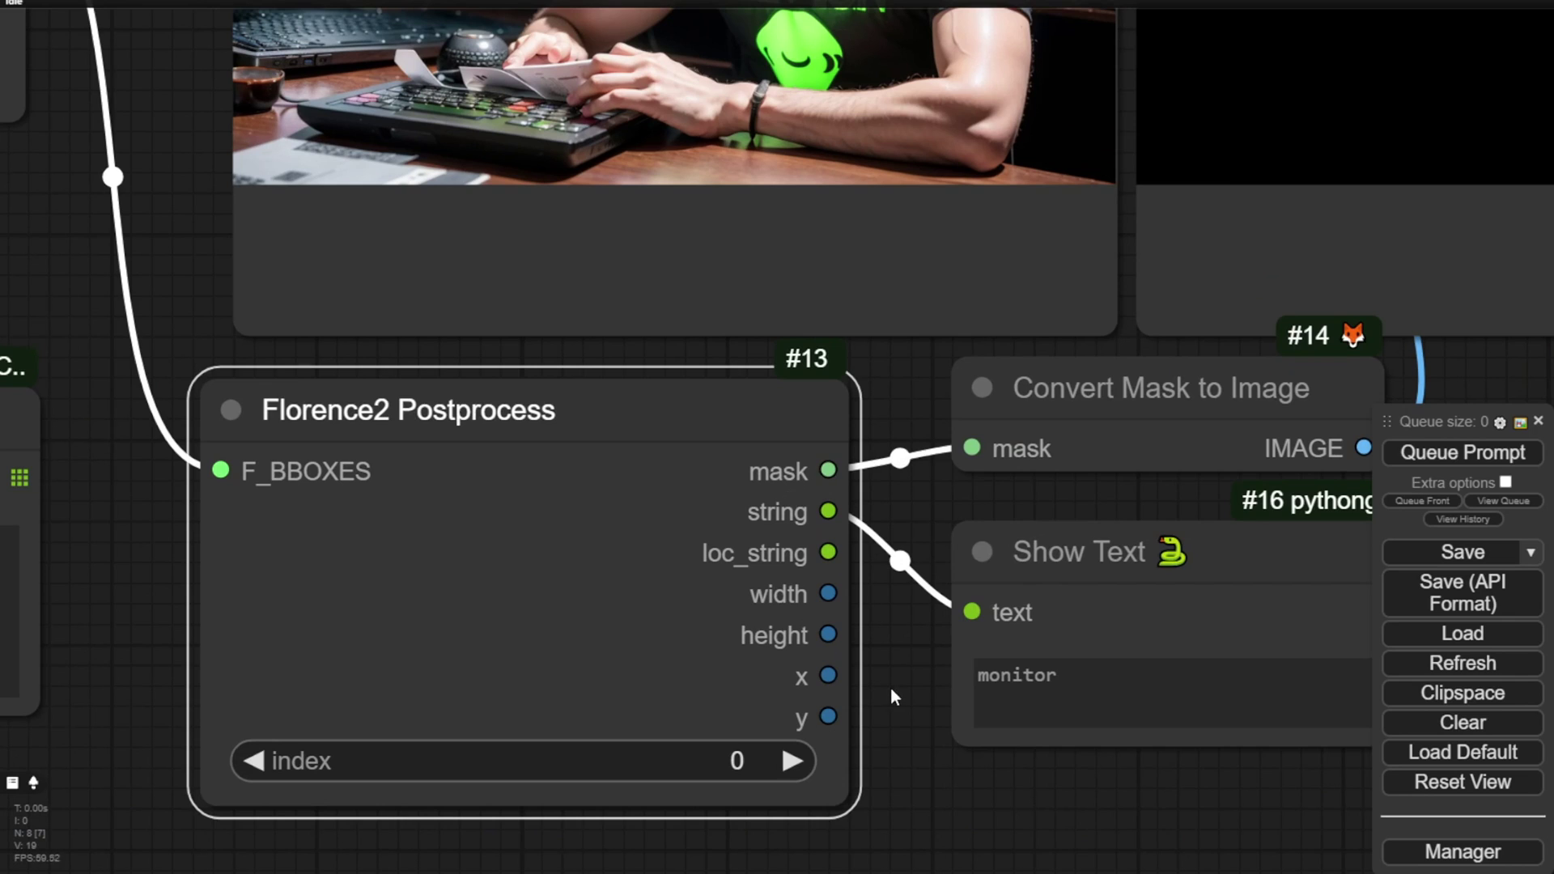
drag(892, 693, 726, 648)
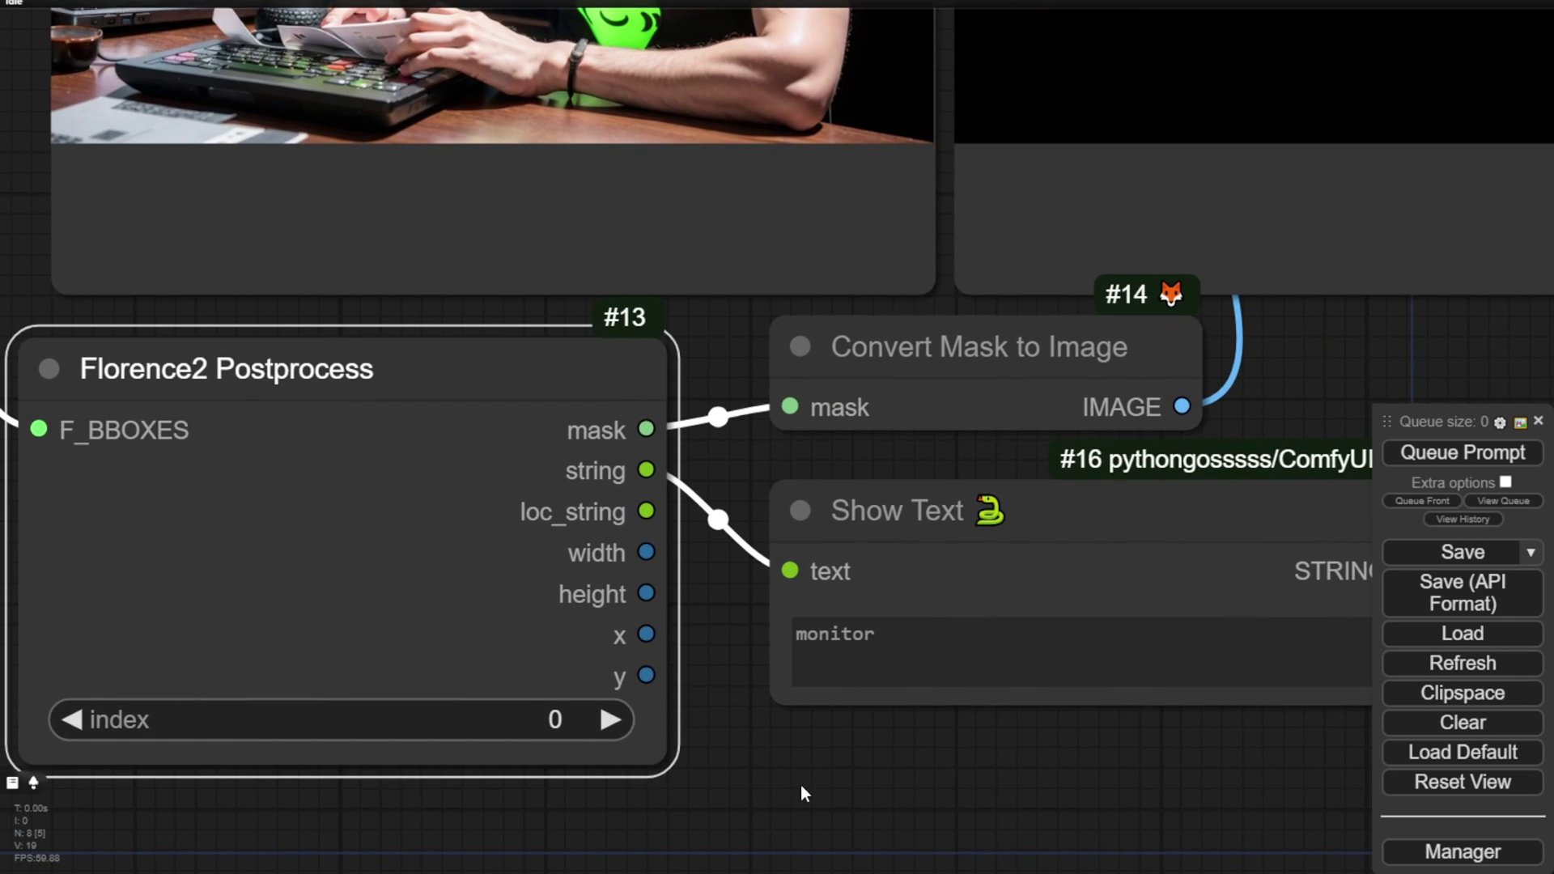
scroll(599, 656, down, 3)
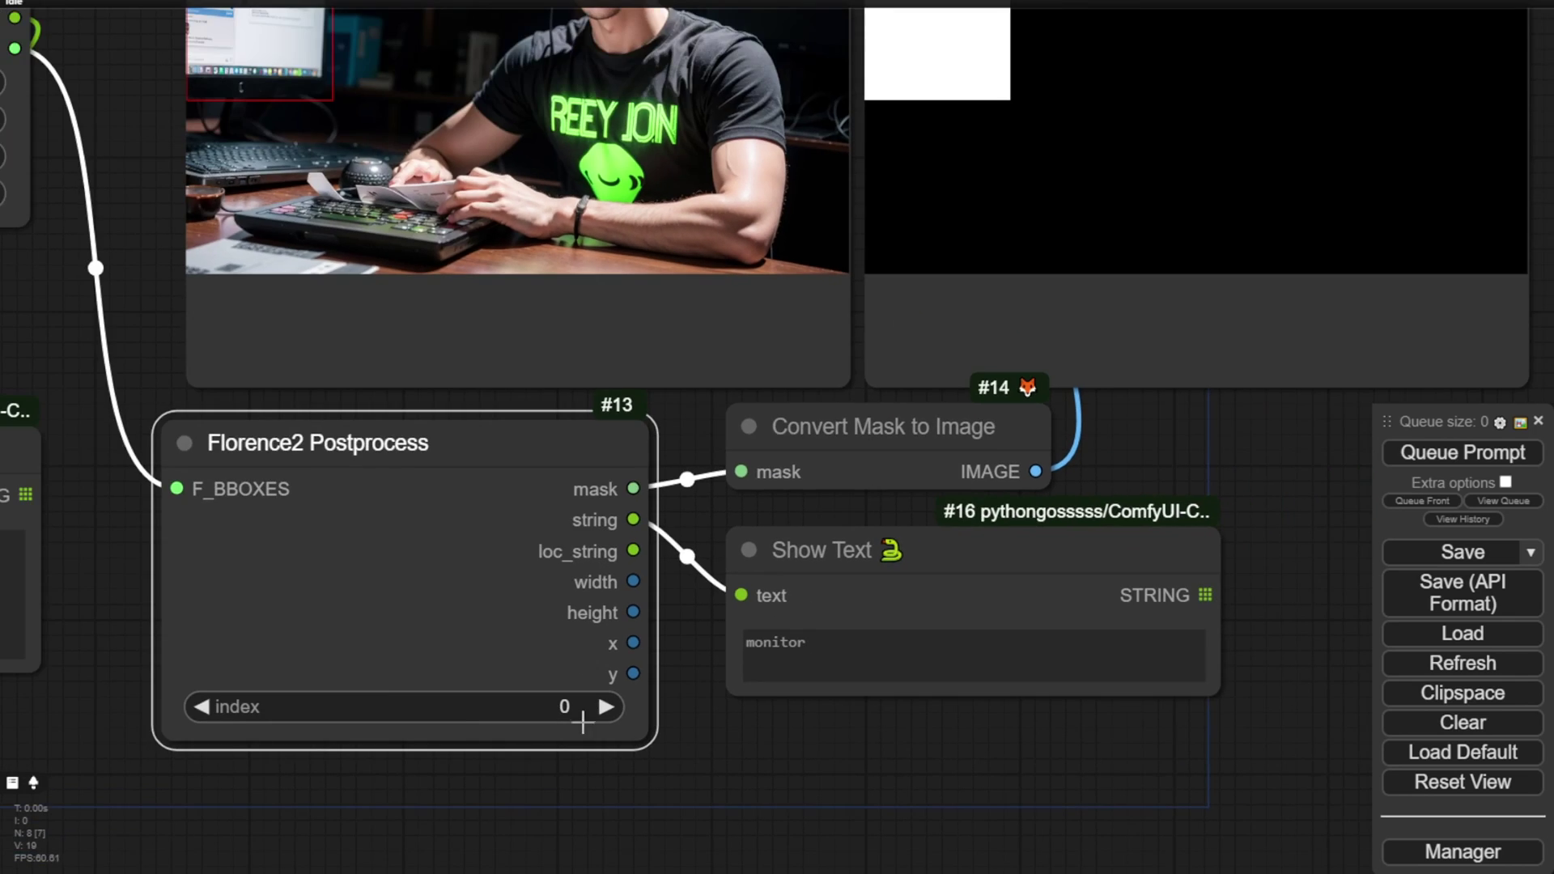
drag(388, 782, 933, 745)
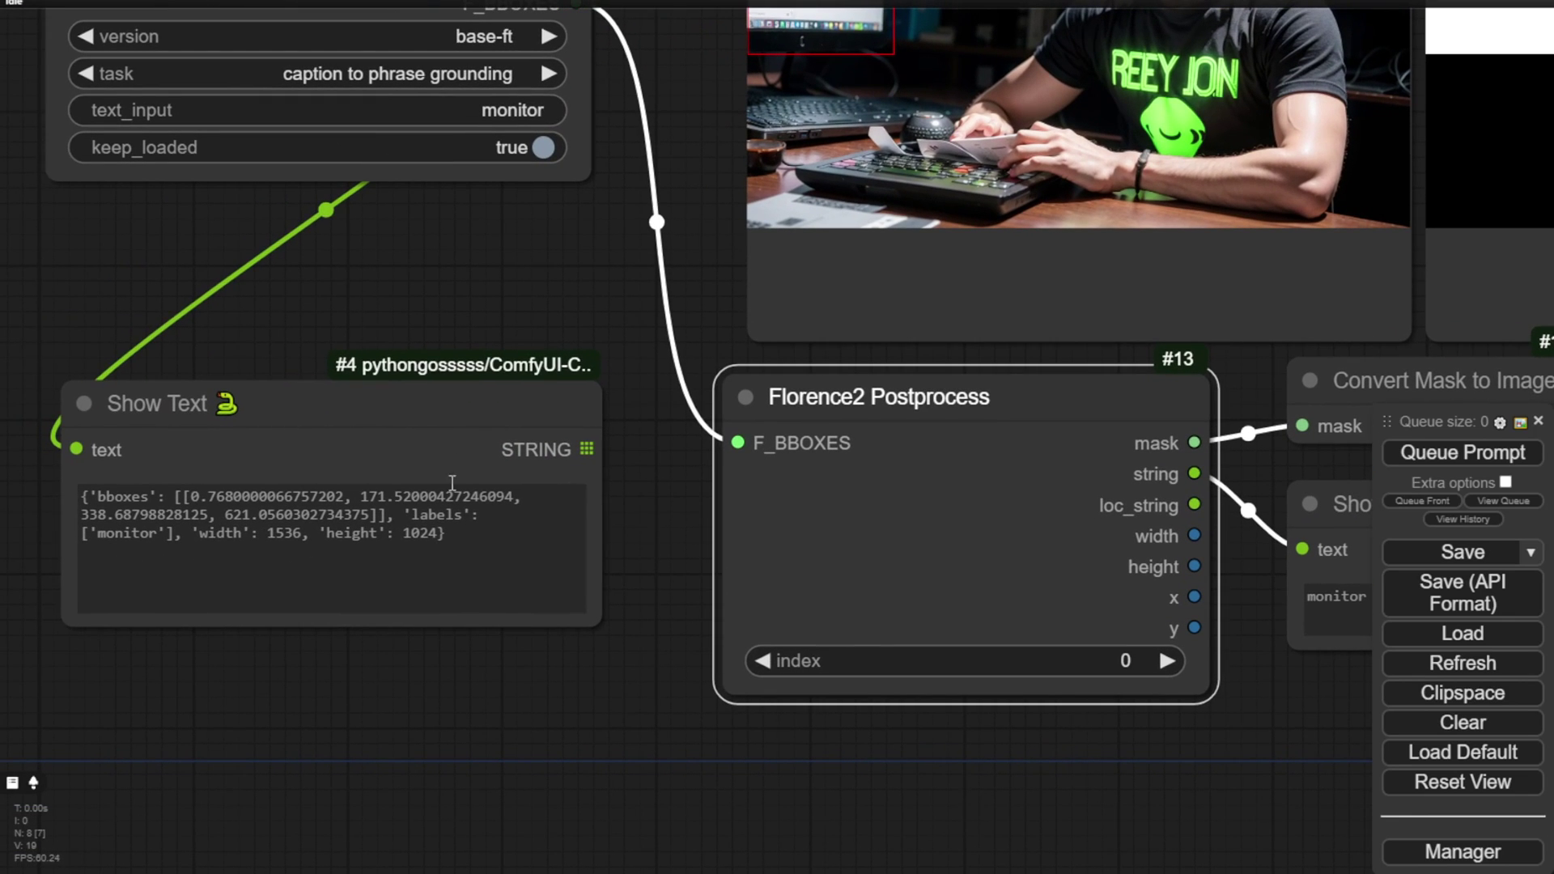
Move the bbox Show Text node beside Florence2 to read the monitor coordinates
click(399, 404)
drag(399, 404, 462, 451)
drag(465, 322, 452, 481)
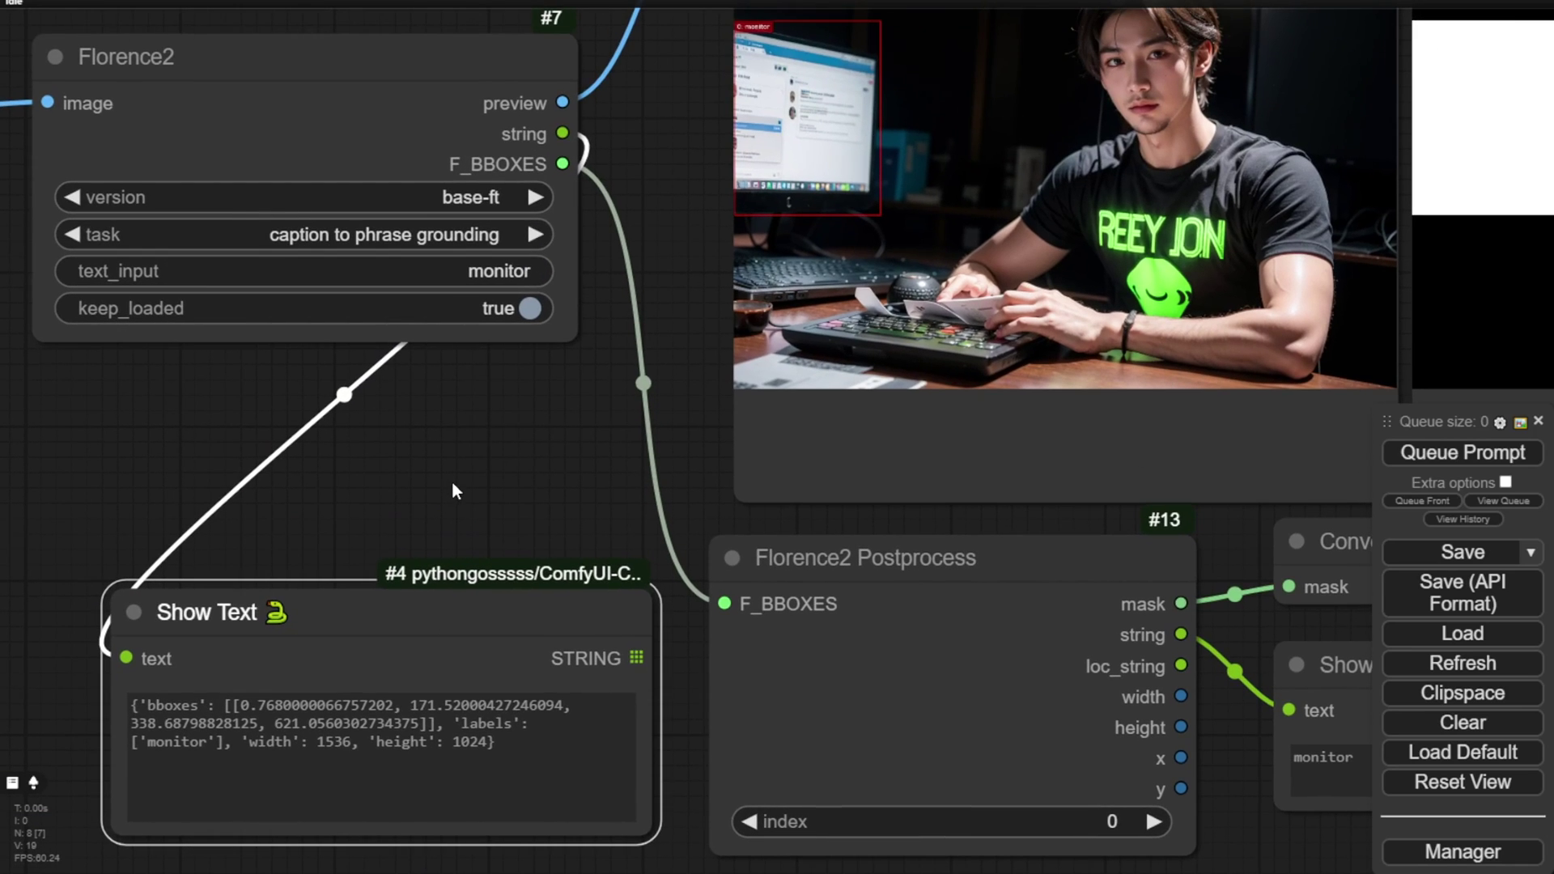
drag(532, 600, 1082, 65)
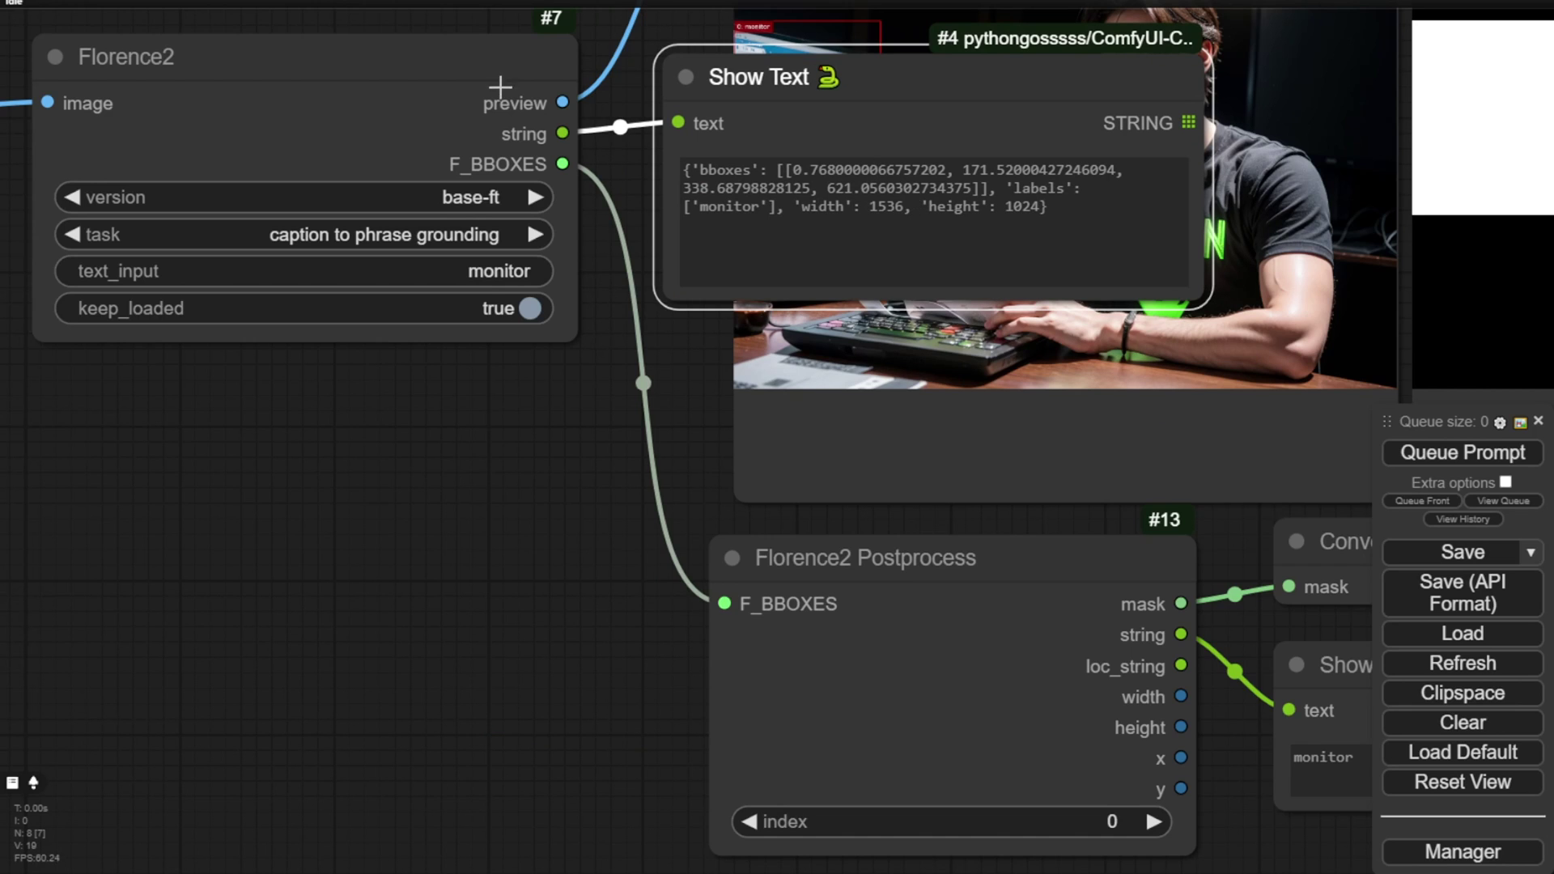
scroll(563, 129, up, 6)
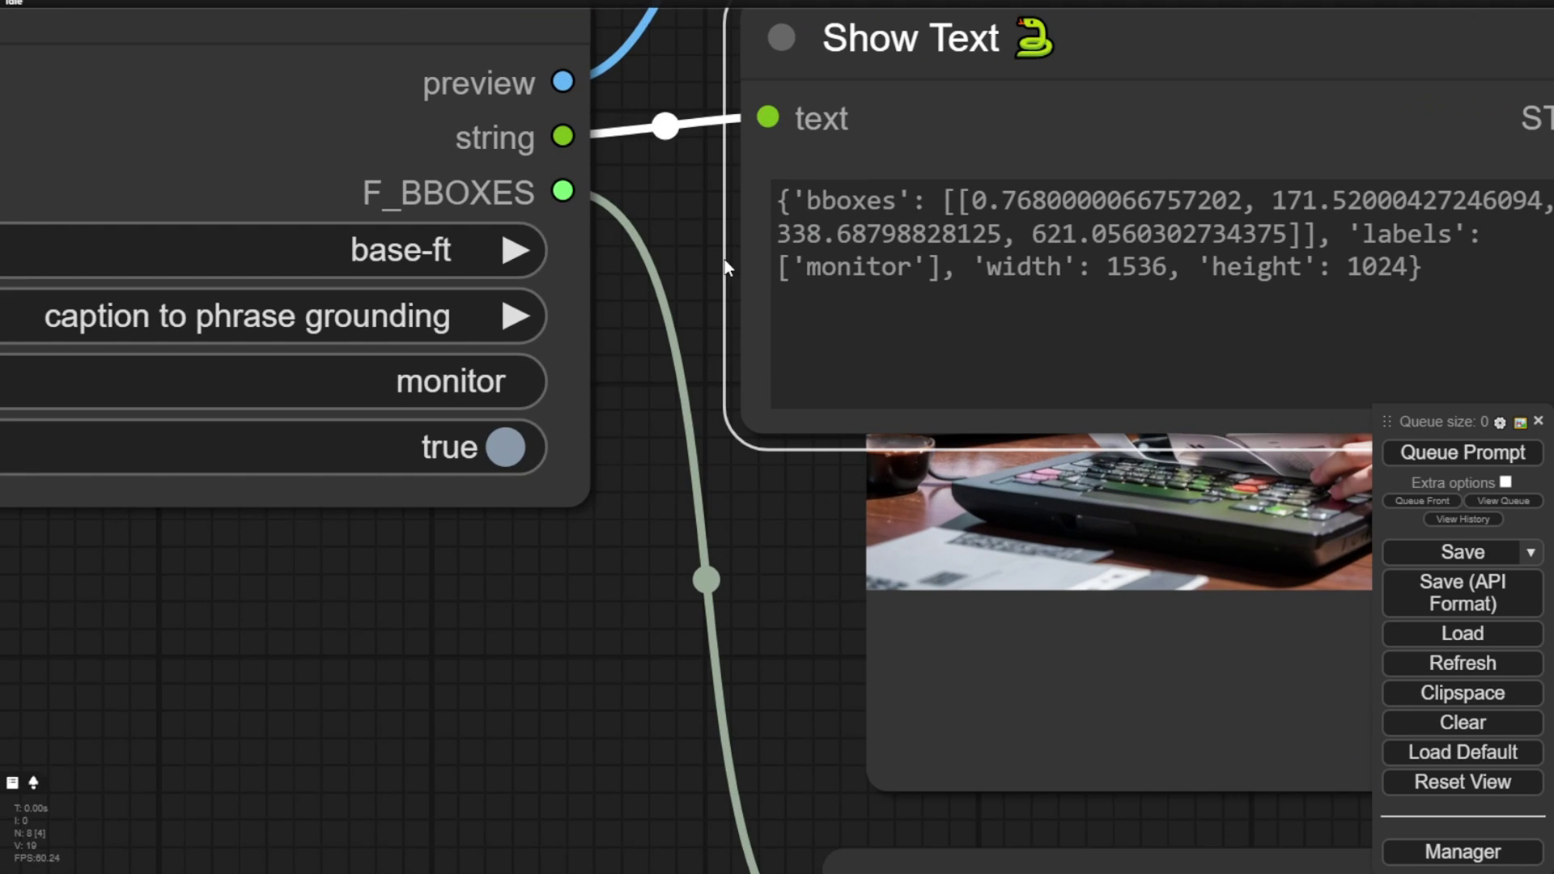
scroll(698, 328, down, 5)
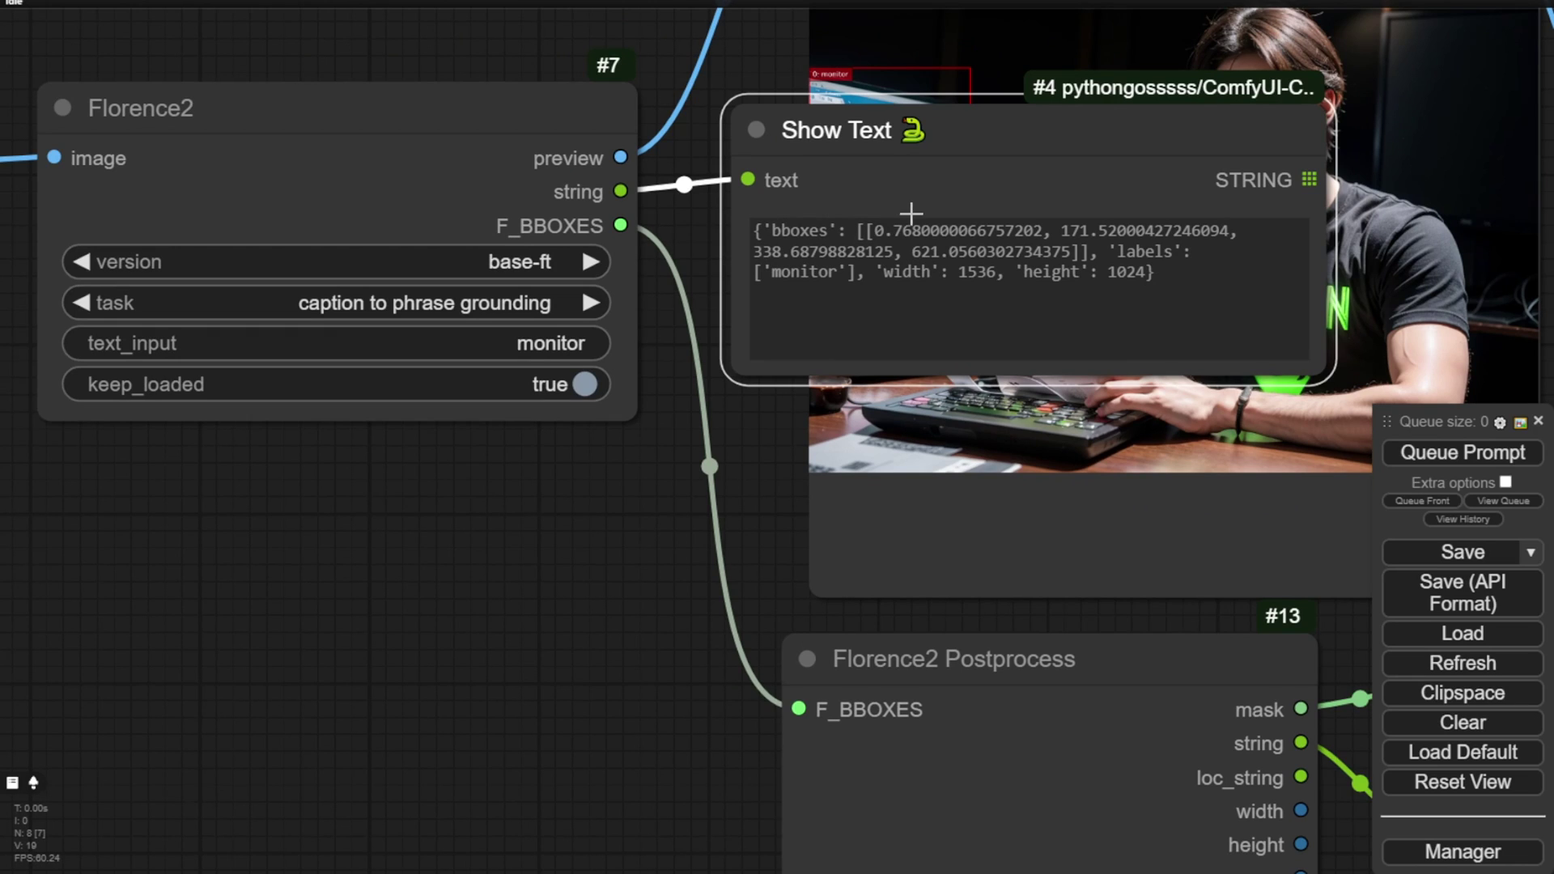
drag(875, 230, 1052, 231)
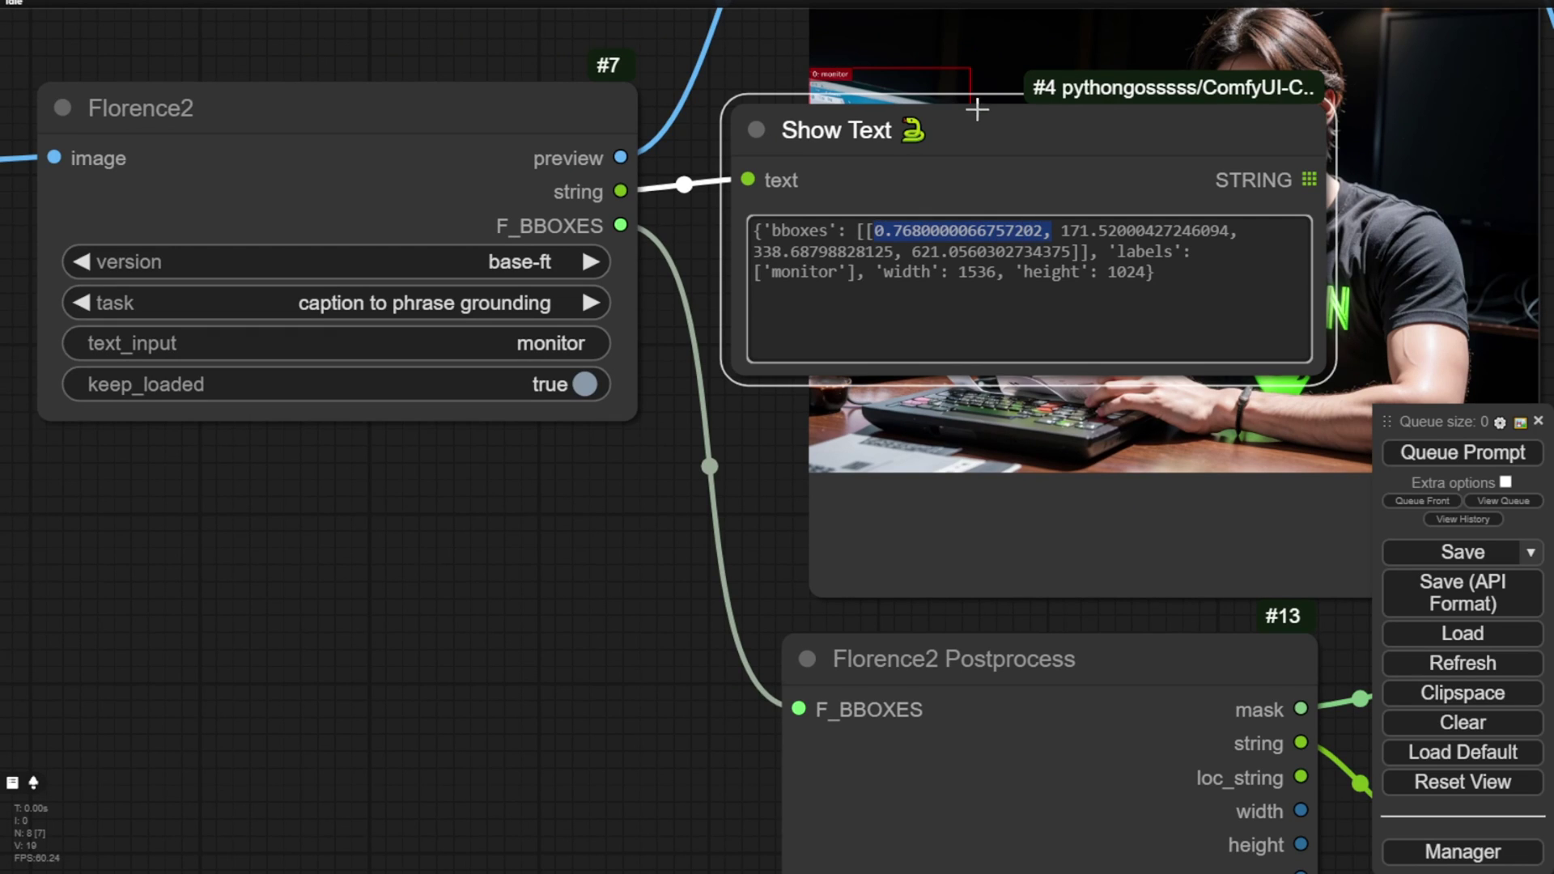
drag(964, 140, 243, 593)
Set the grounding phrase to 'keyboard' and rerun the workflow
text(keyboard)
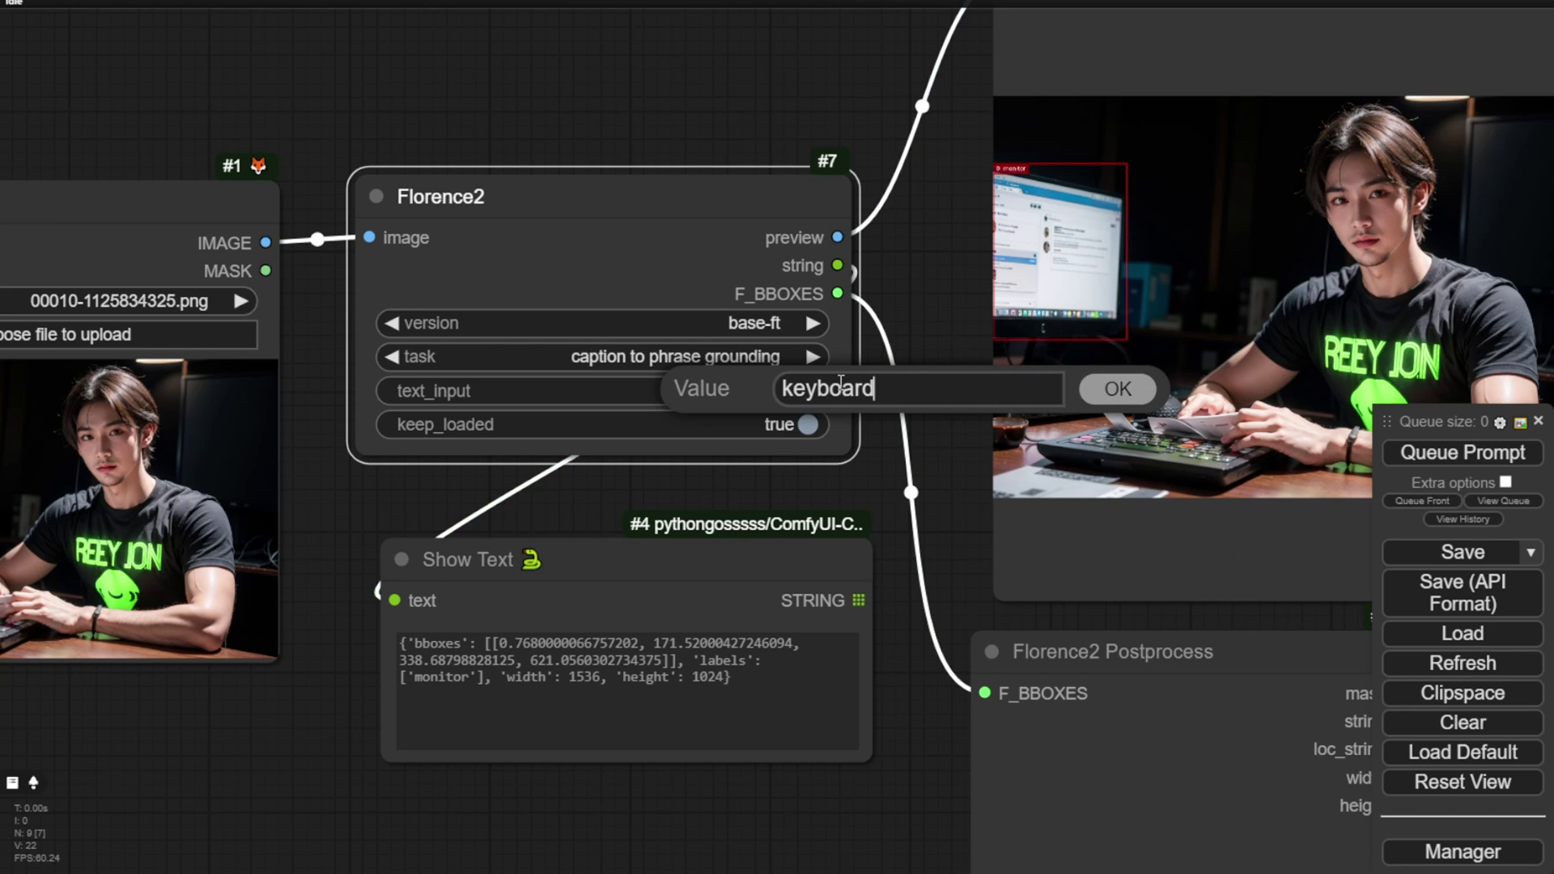
key(Return)
scroll(911, 695, down, 3)
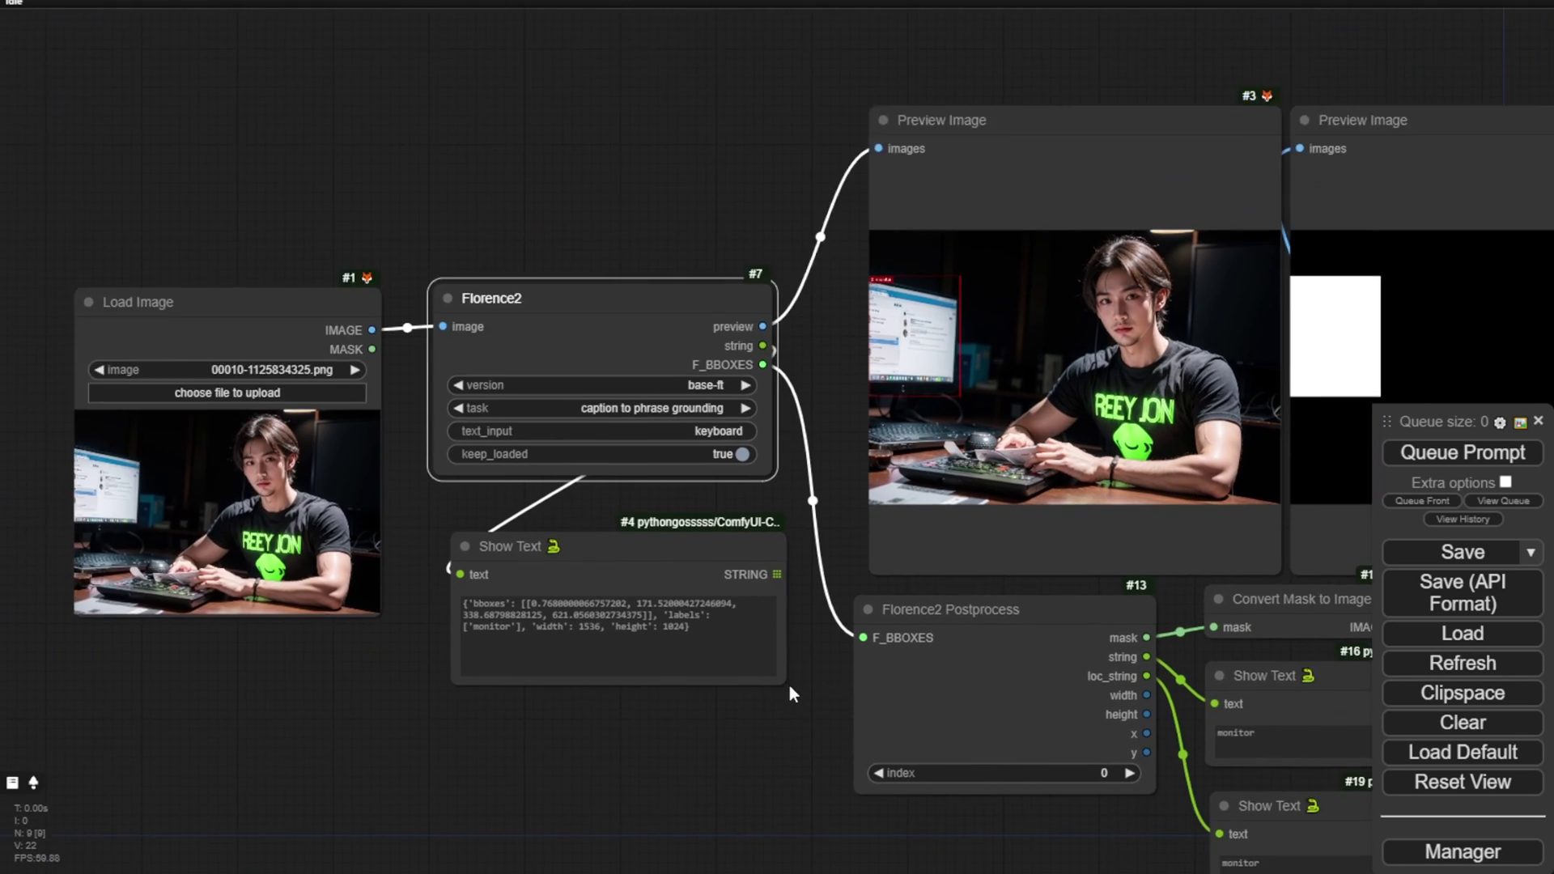
drag(789, 687, 503, 588)
click(1494, 459)
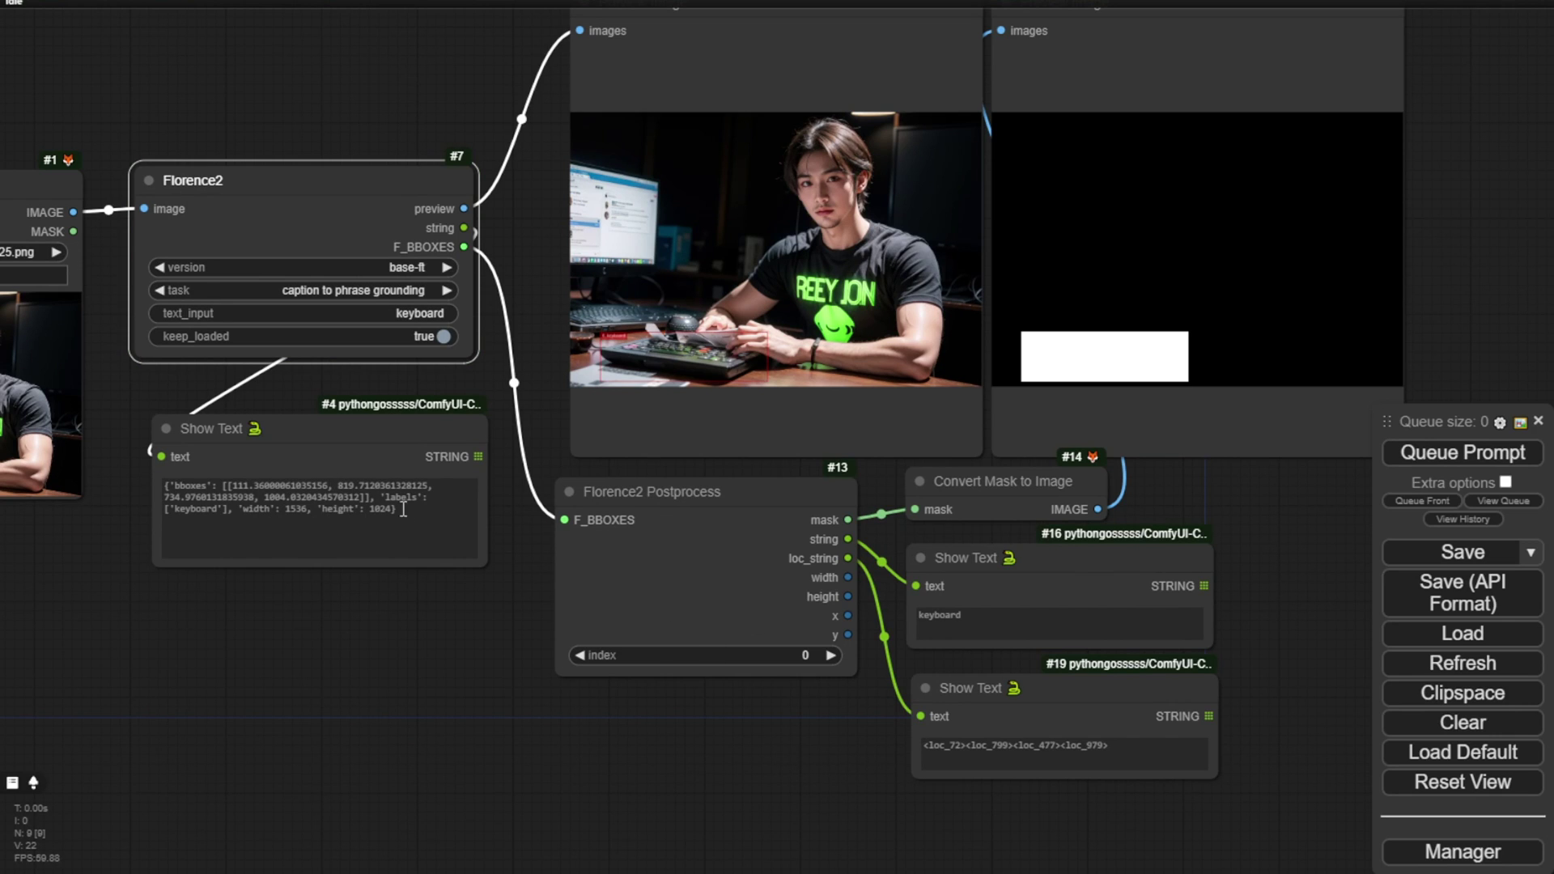
Read the keyboard's tokens <loc_72><loc_799><loc_477><loc_979> and open the Florence2 task list
scroll(274, 588, up, 4)
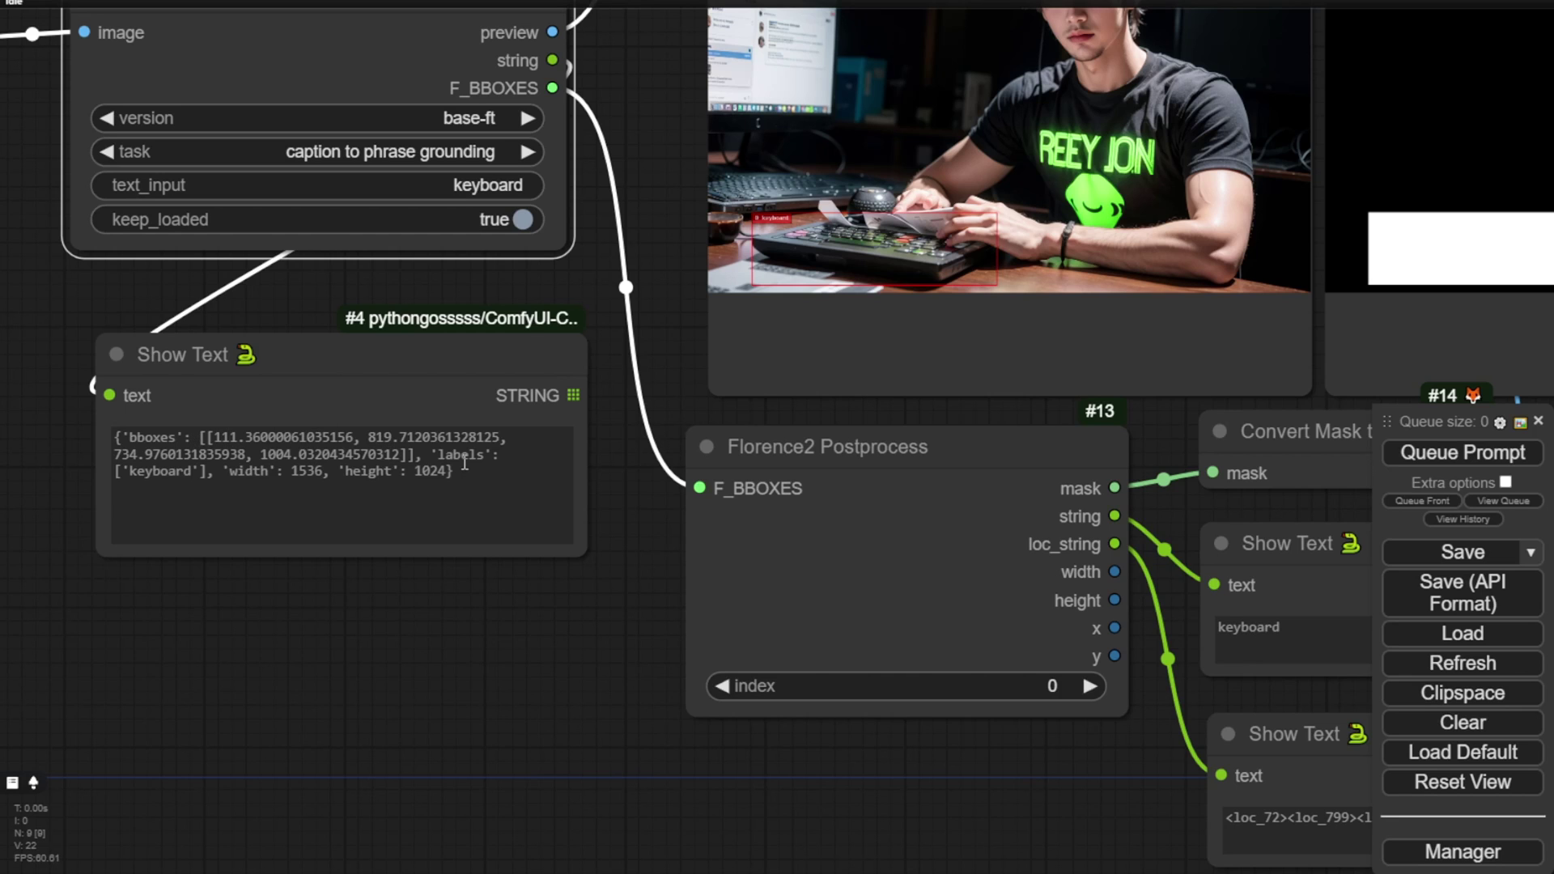
scroll(465, 463, right, 5)
scroll(573, 528, up, 3)
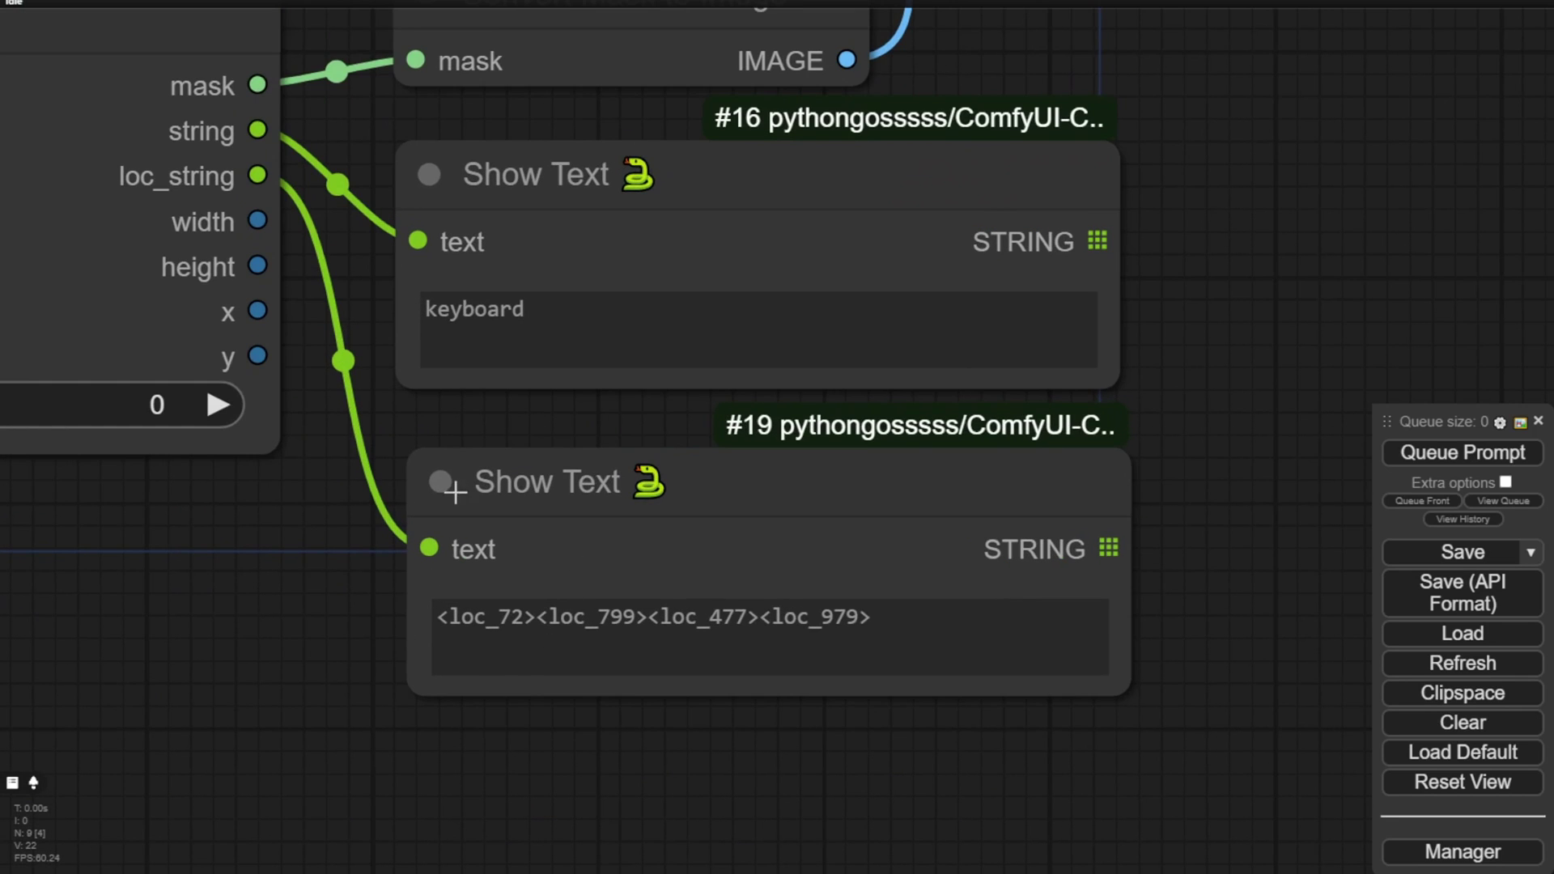
click(522, 496)
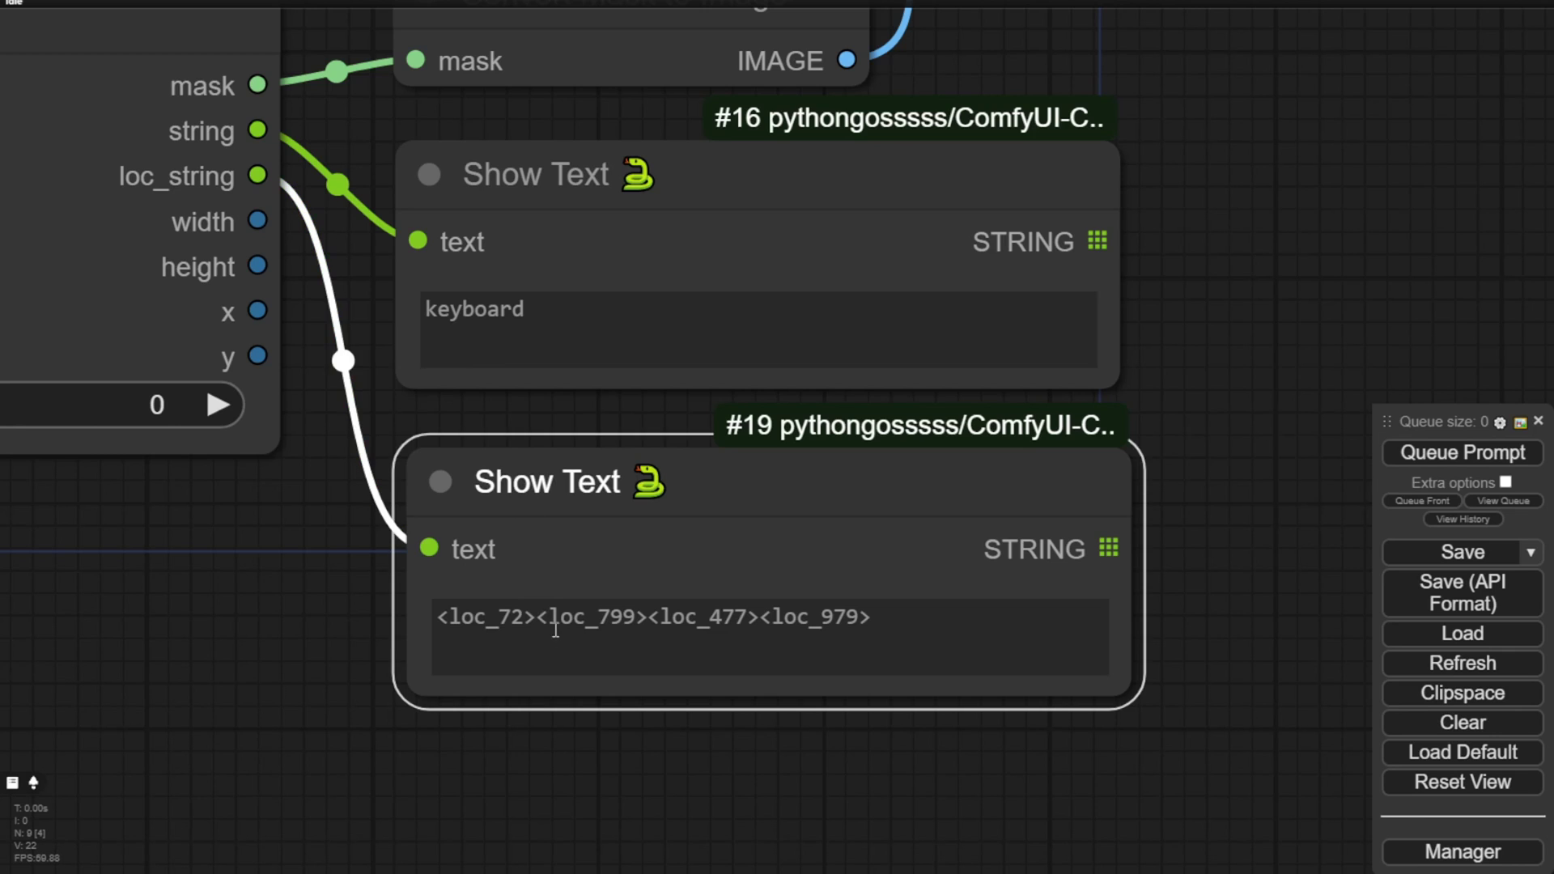
drag(490, 632, 882, 618)
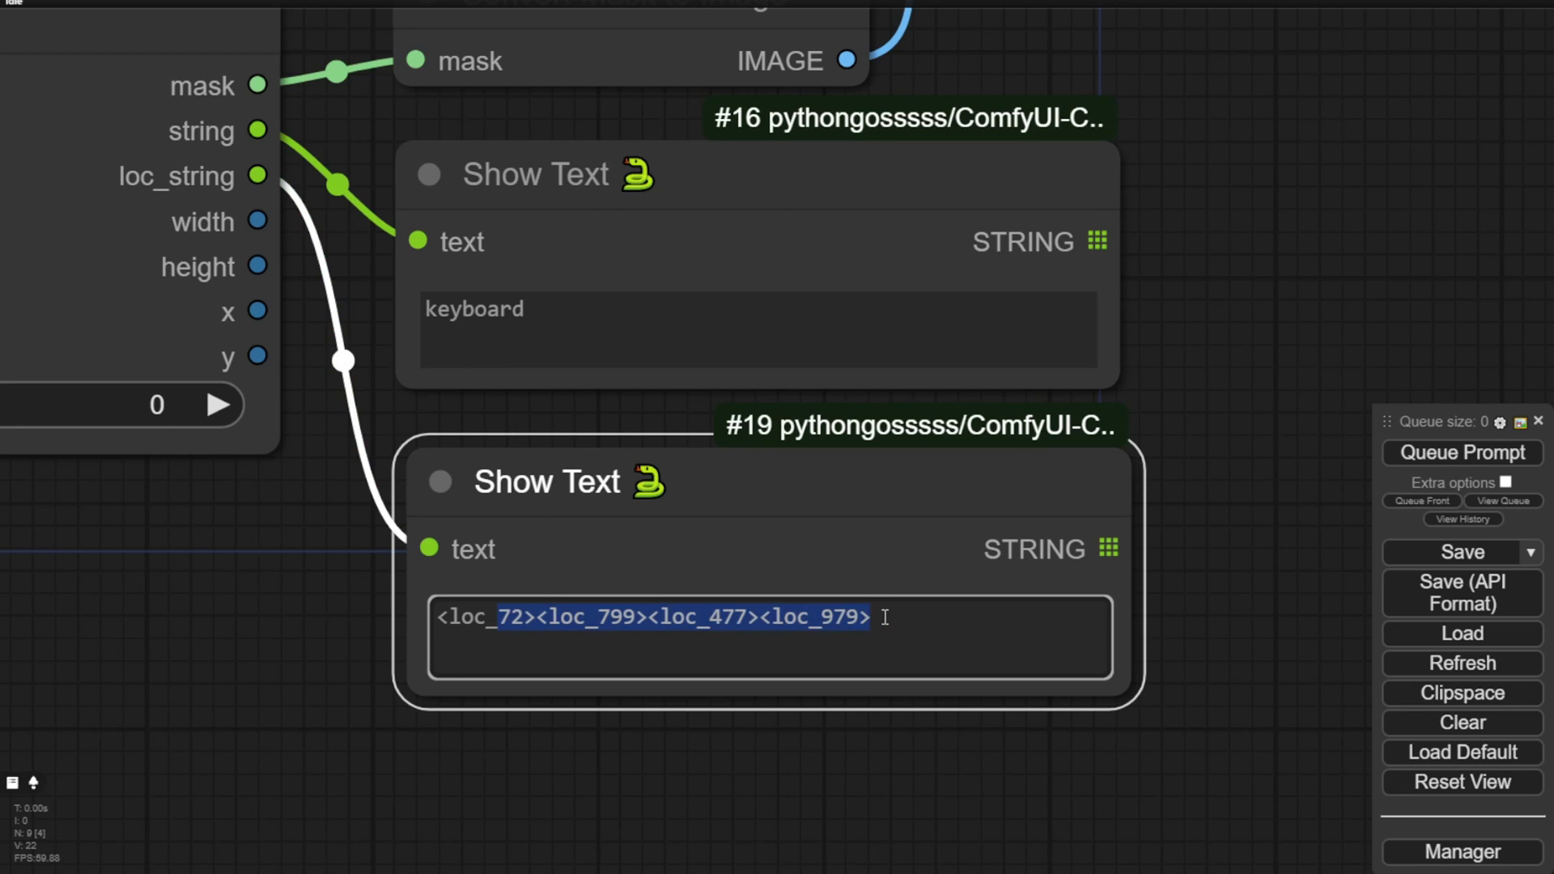
scroll(996, 790, down, 5)
scroll(765, 771, down, 3)
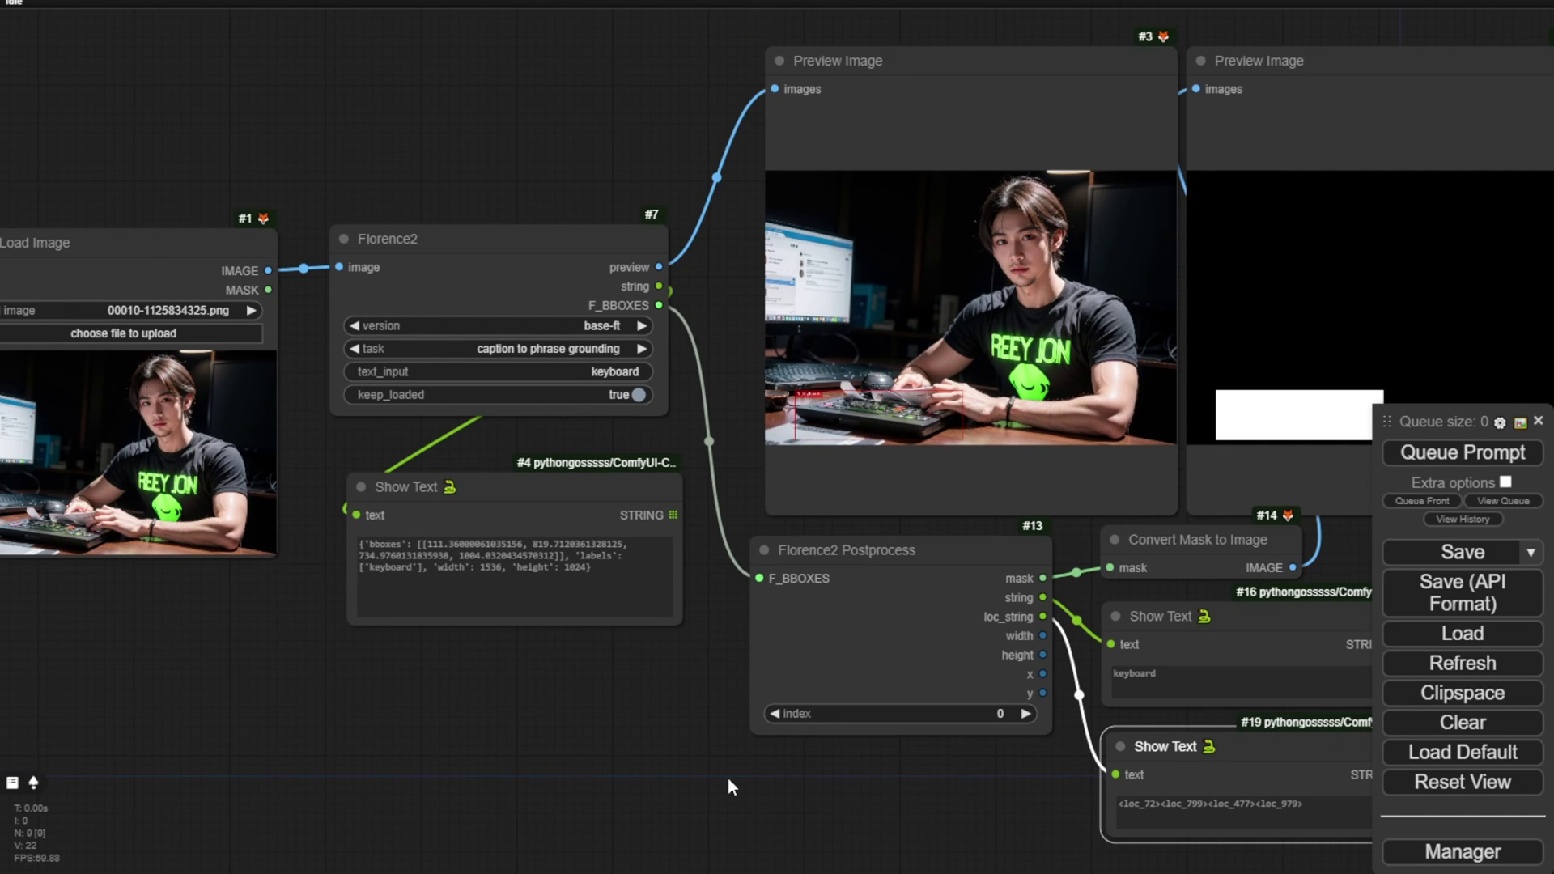
scroll(527, 208, up, 6)
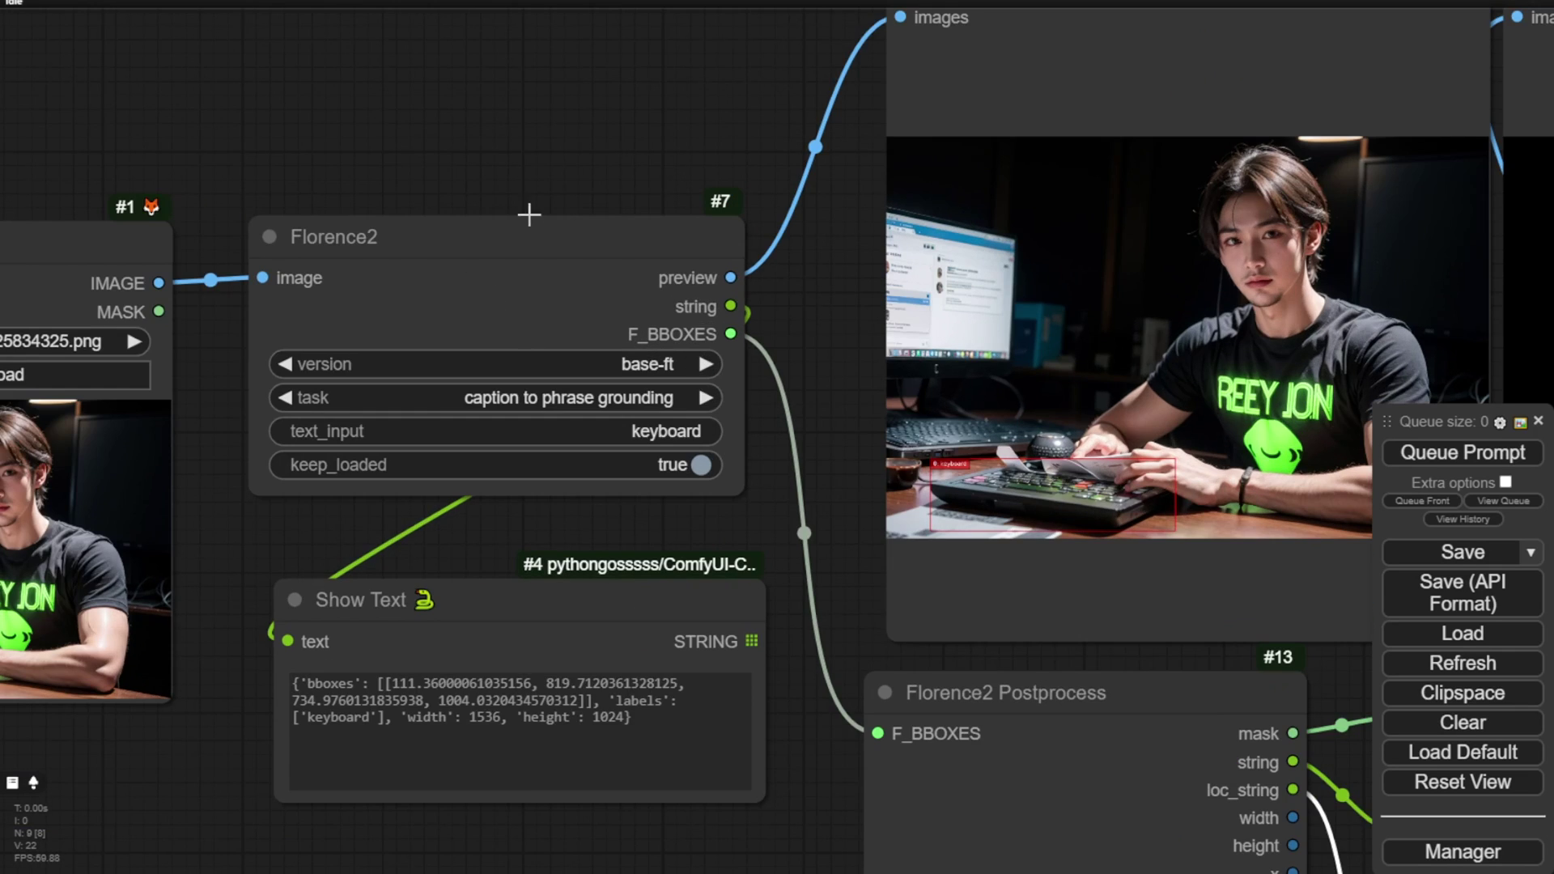
click(480, 464)
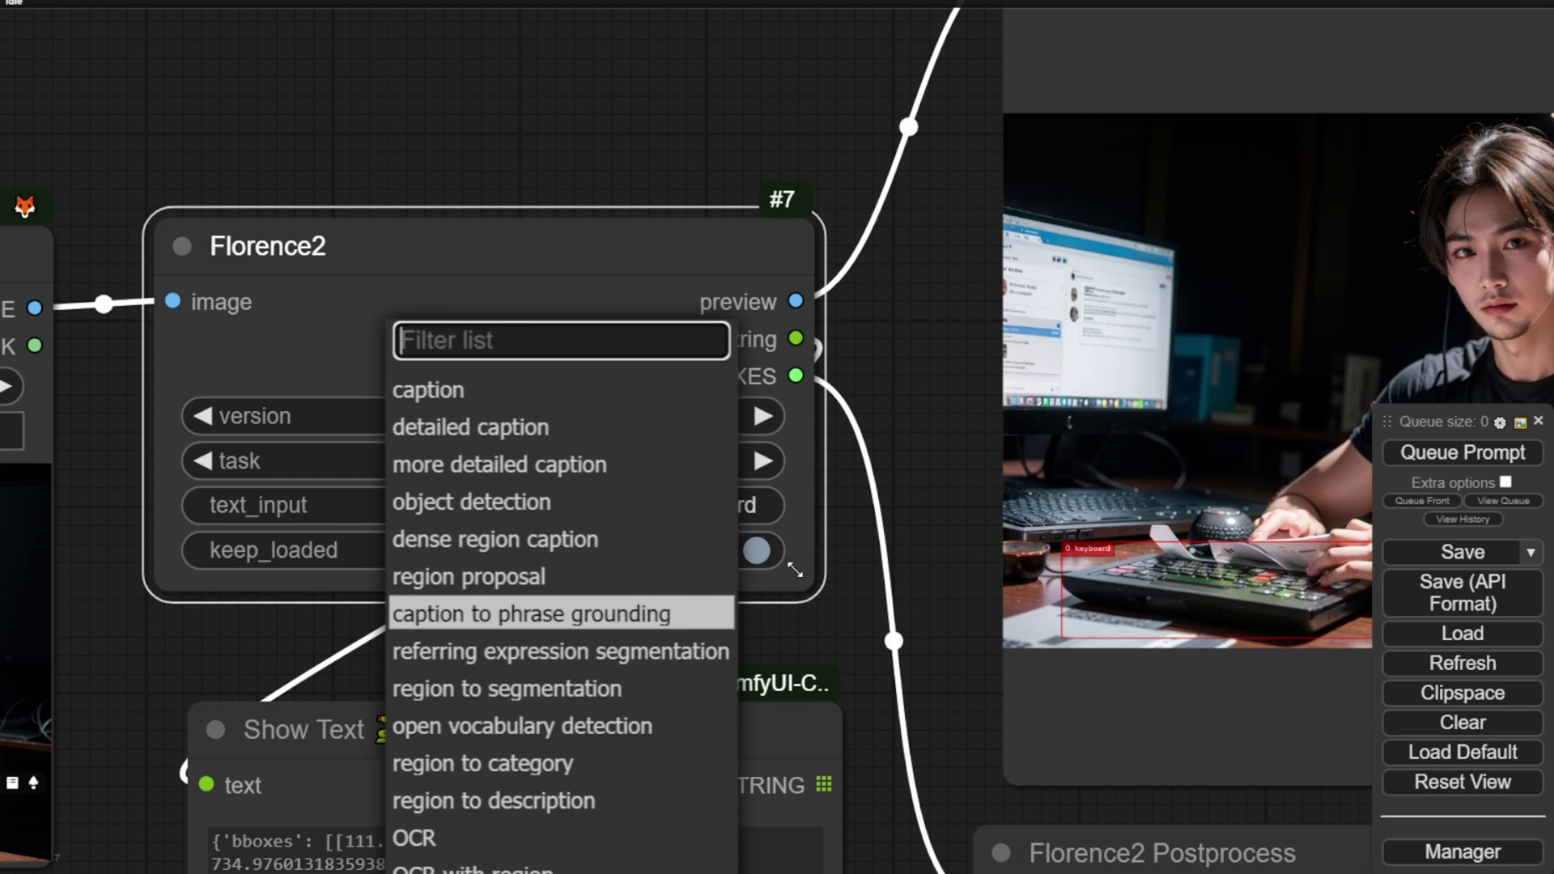
Switch the Florence2 task to caption and try running it
click(842, 640)
scroll(832, 627, down, 3)
scroll(794, 436, up, 1)
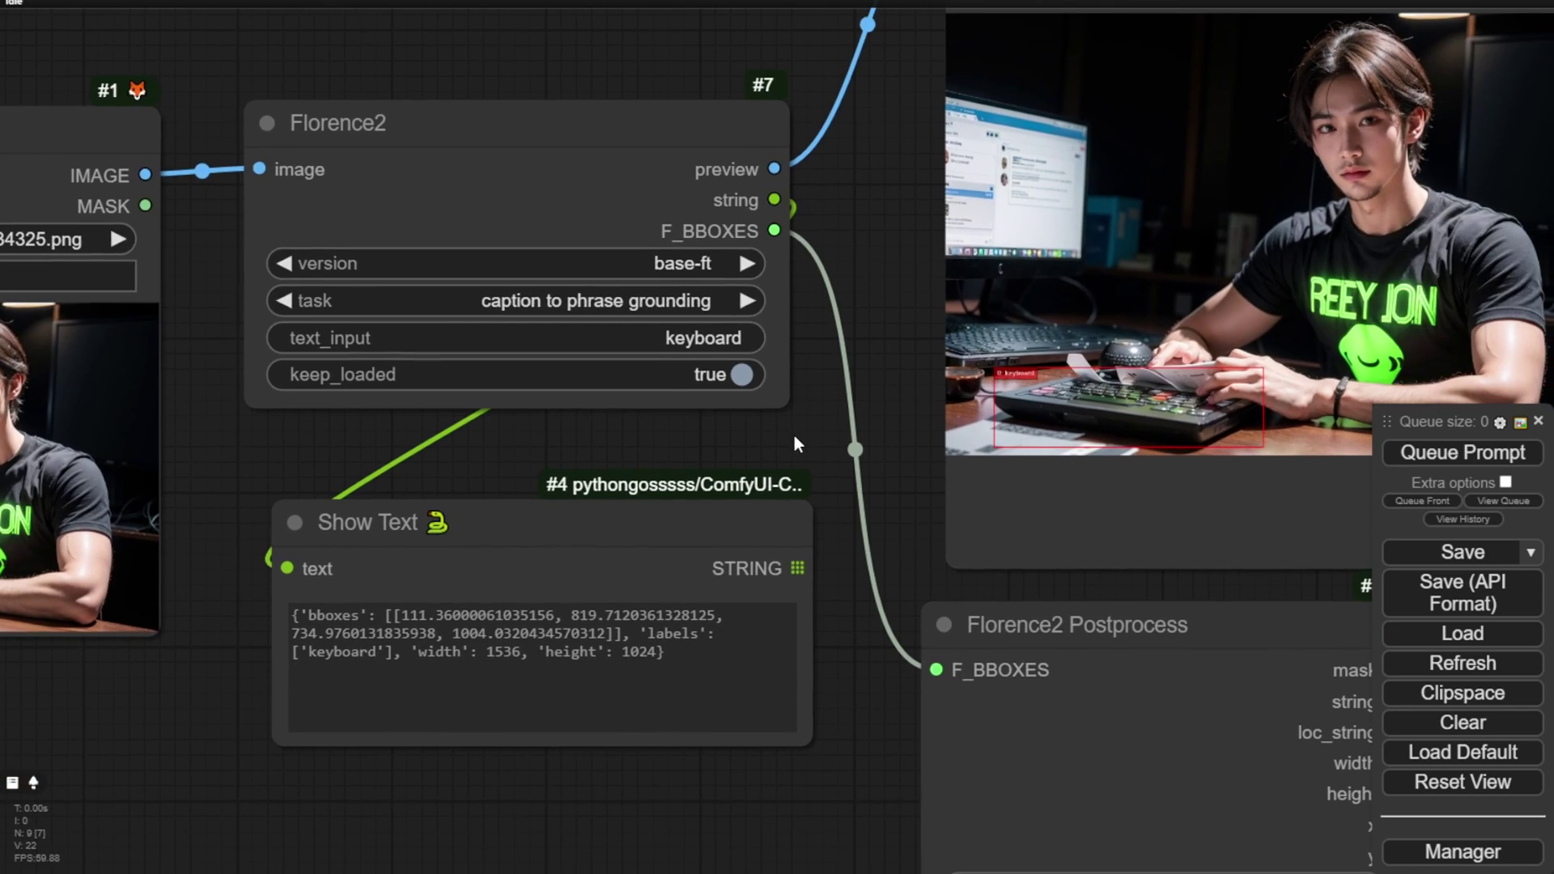
click(661, 297)
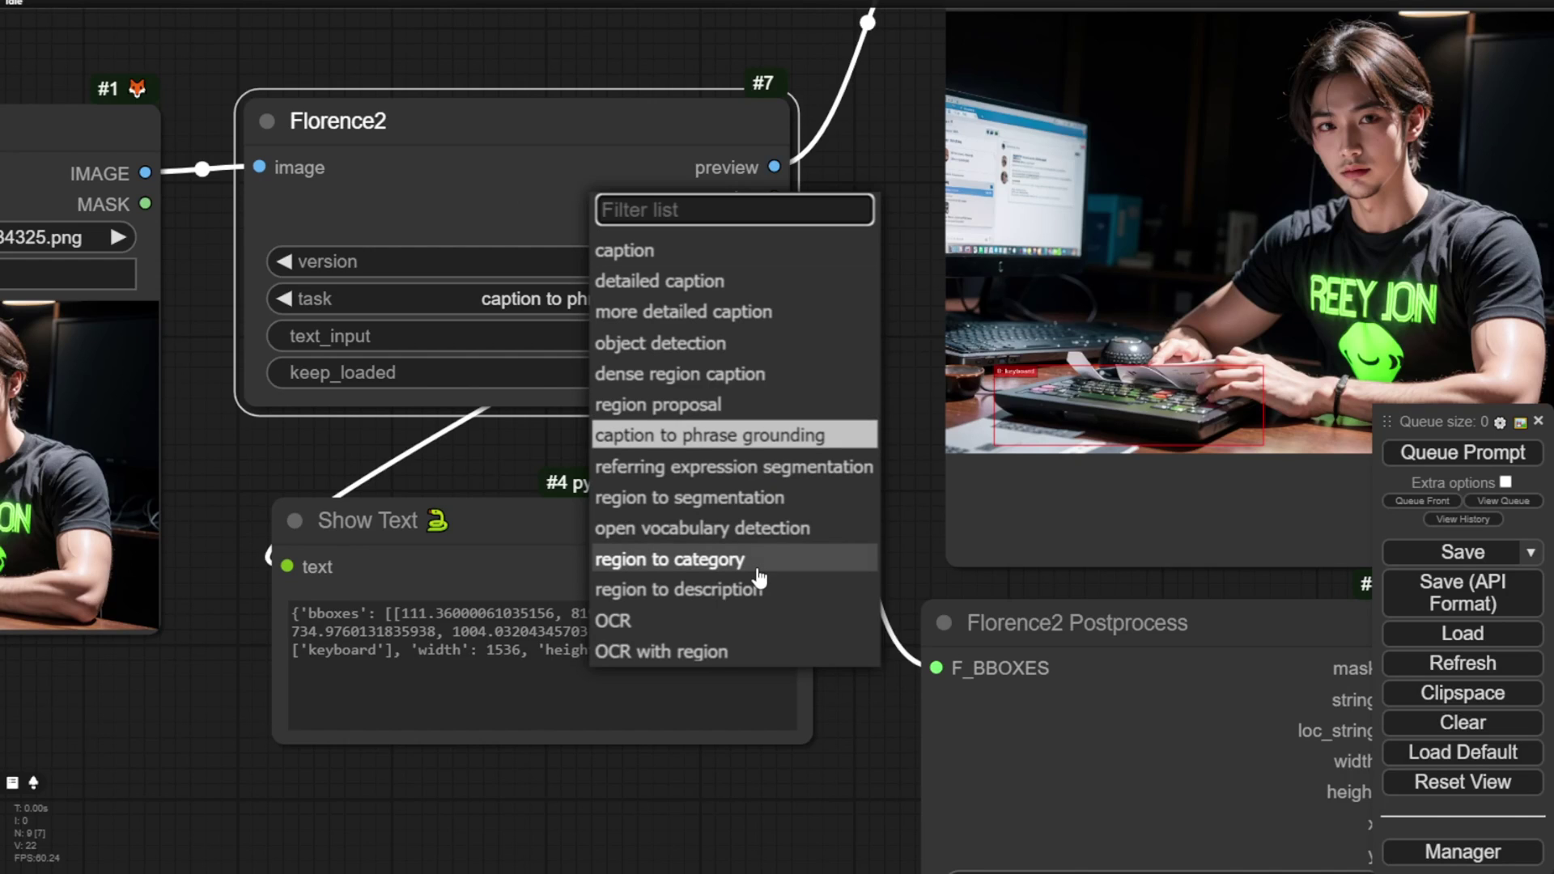
click(642, 250)
click(724, 334)
key(ctrl+Return)
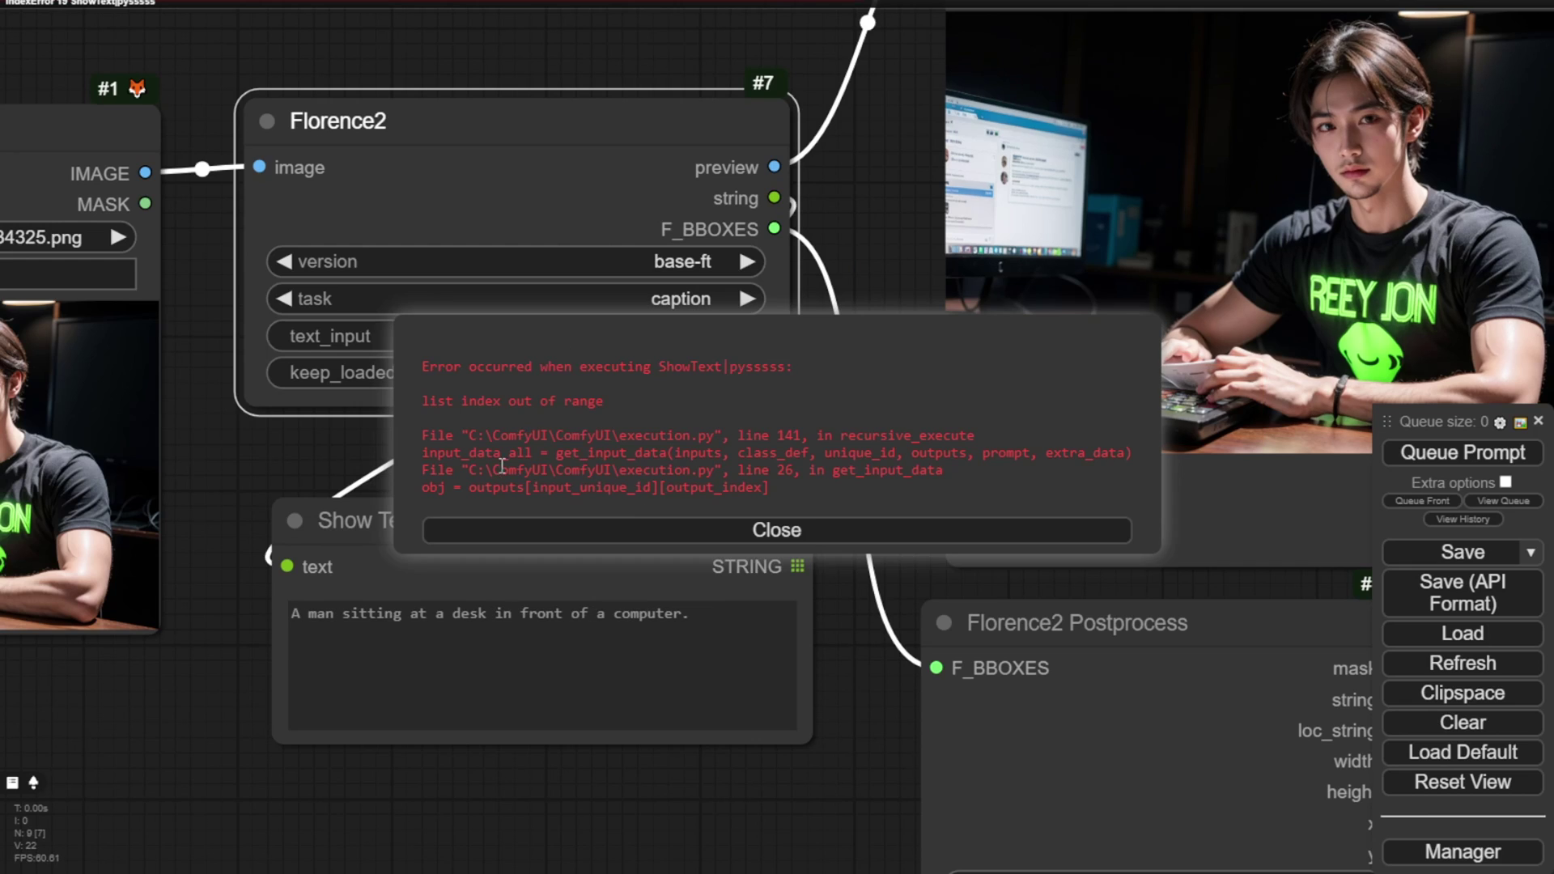
Dismiss the ShowText error, empty the text input and rerun to caption the man at his computer
click(734, 534)
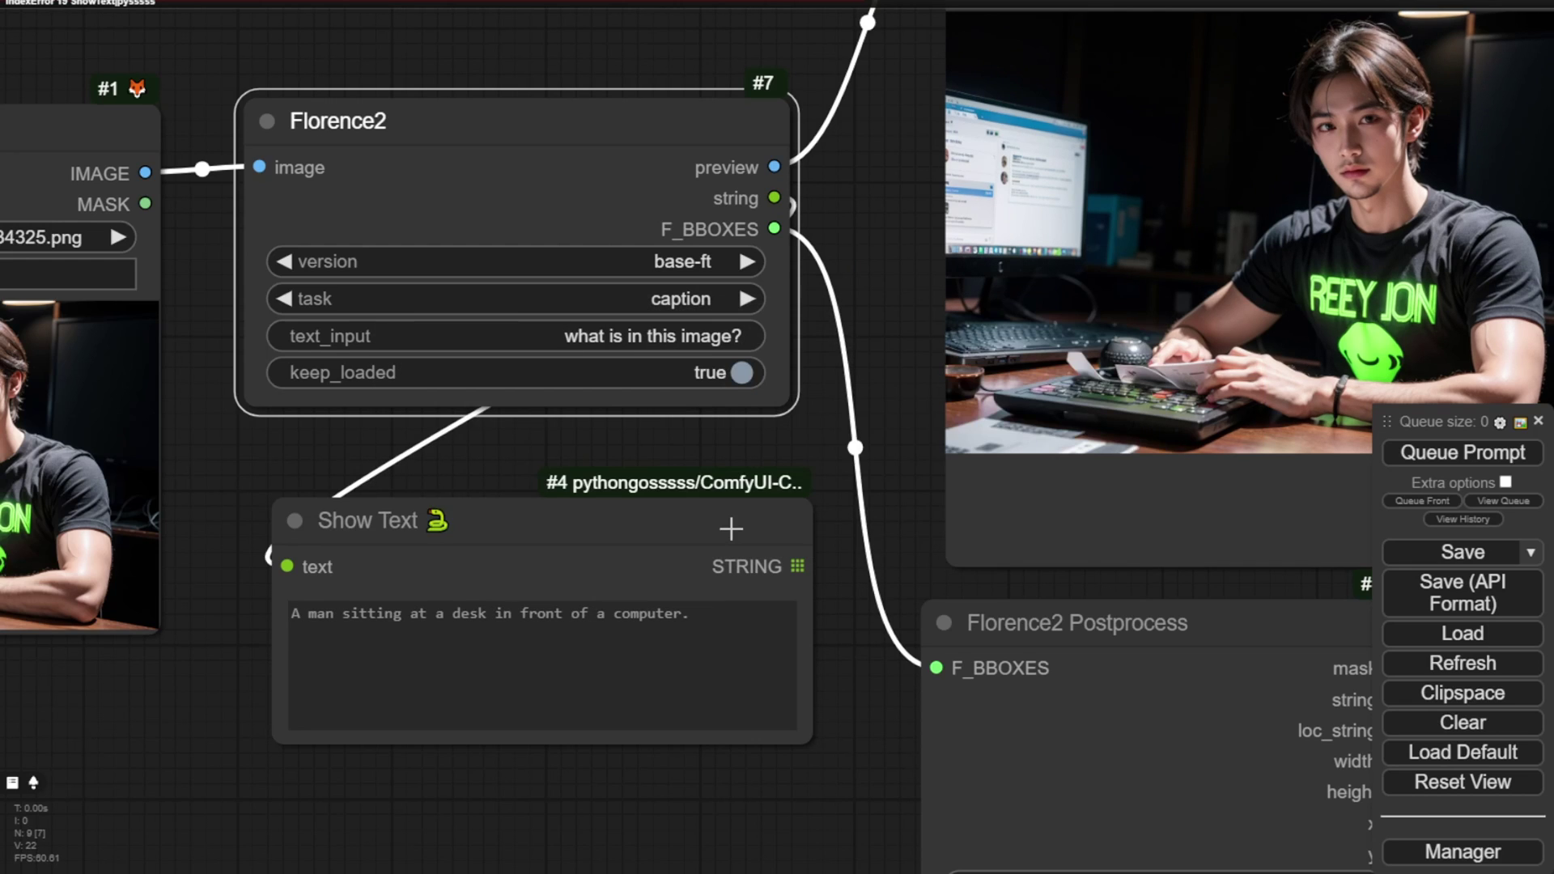
click(688, 327)
key(BackSpace)
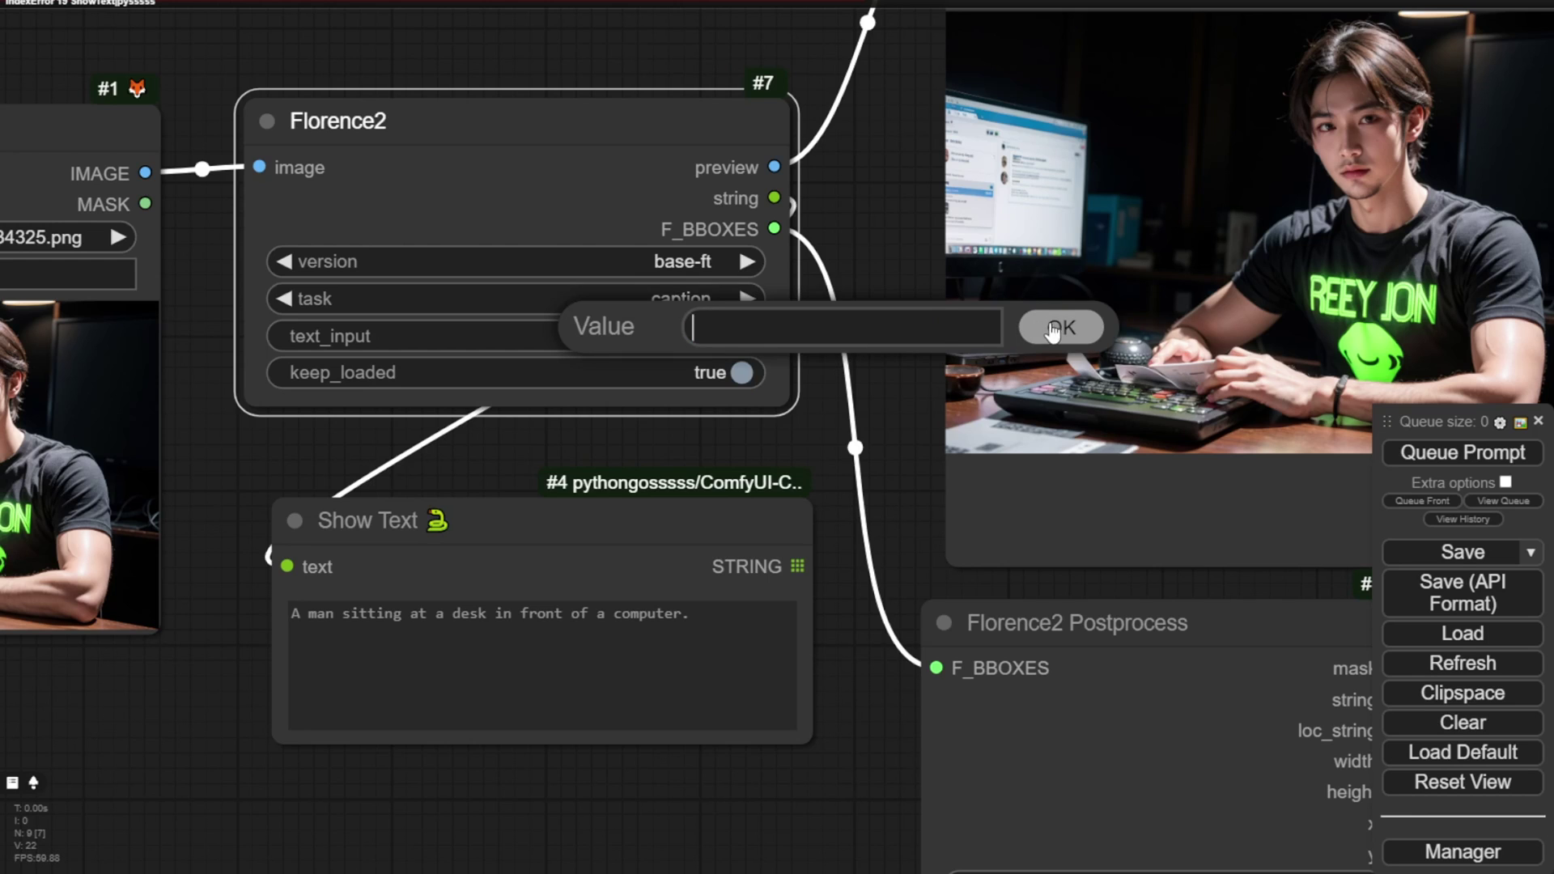
click(1056, 328)
click(1421, 455)
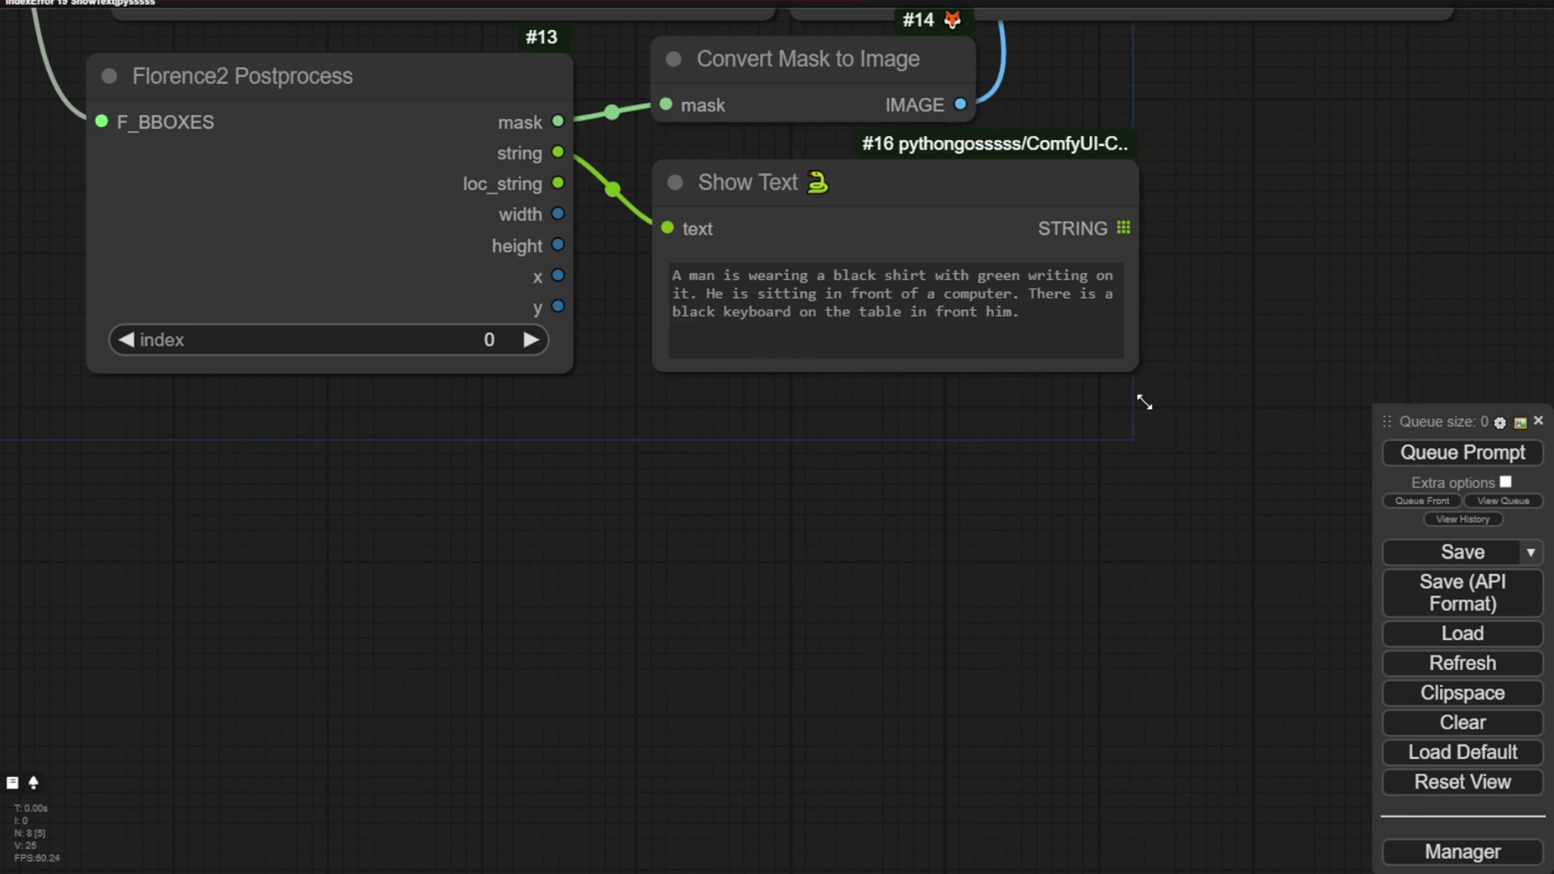
Enlarge and reposition the Show Text node, then close the empty text prompt
drag(1145, 402, 1201, 478)
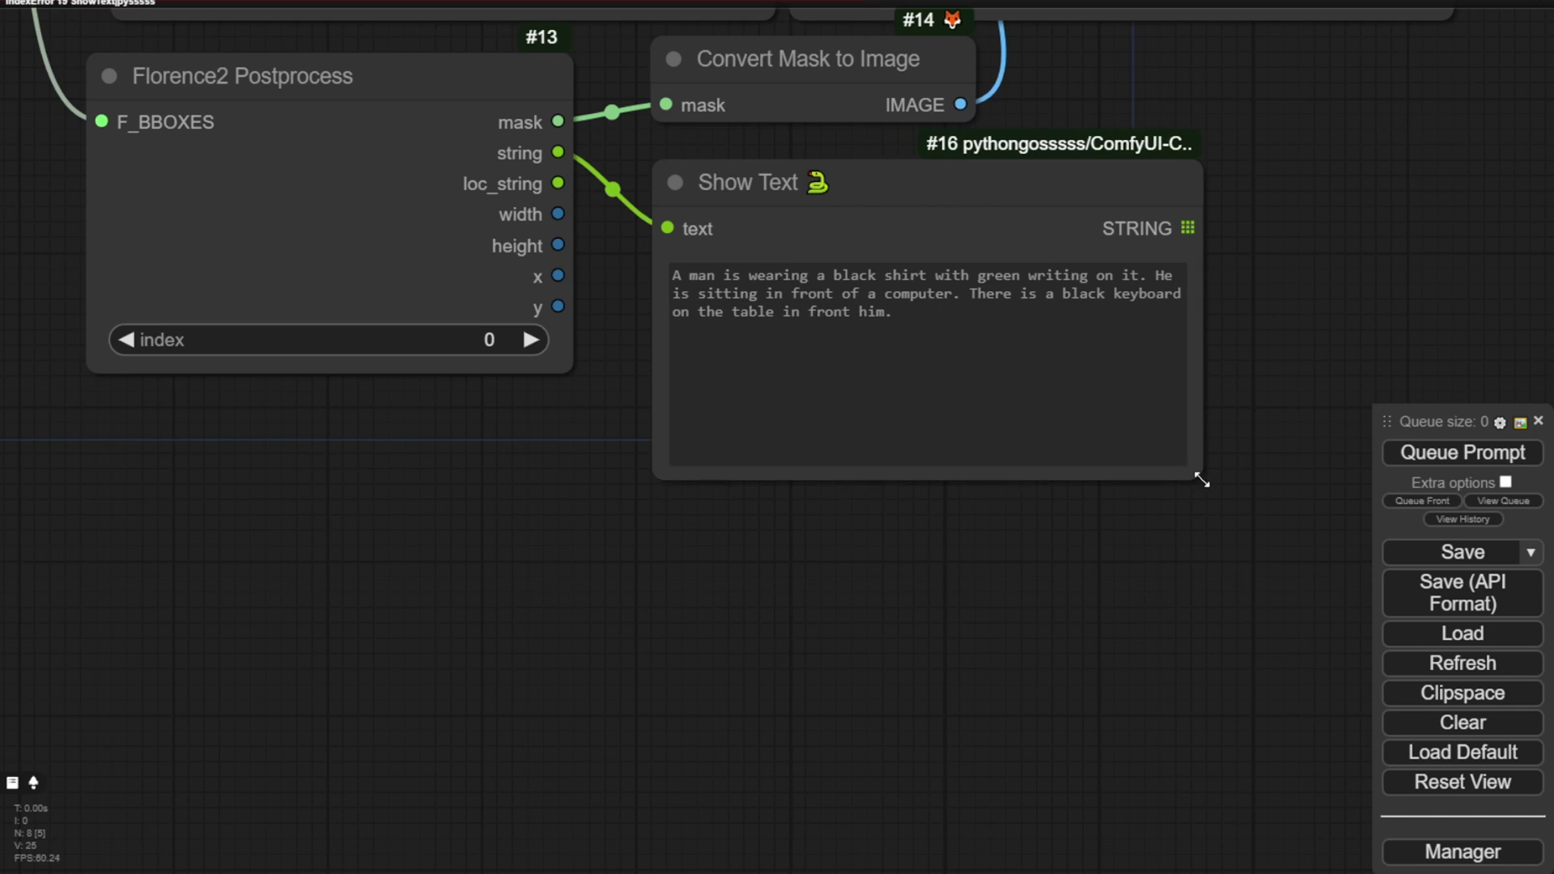
drag(938, 175, 927, 174)
scroll(665, 521, down, 9)
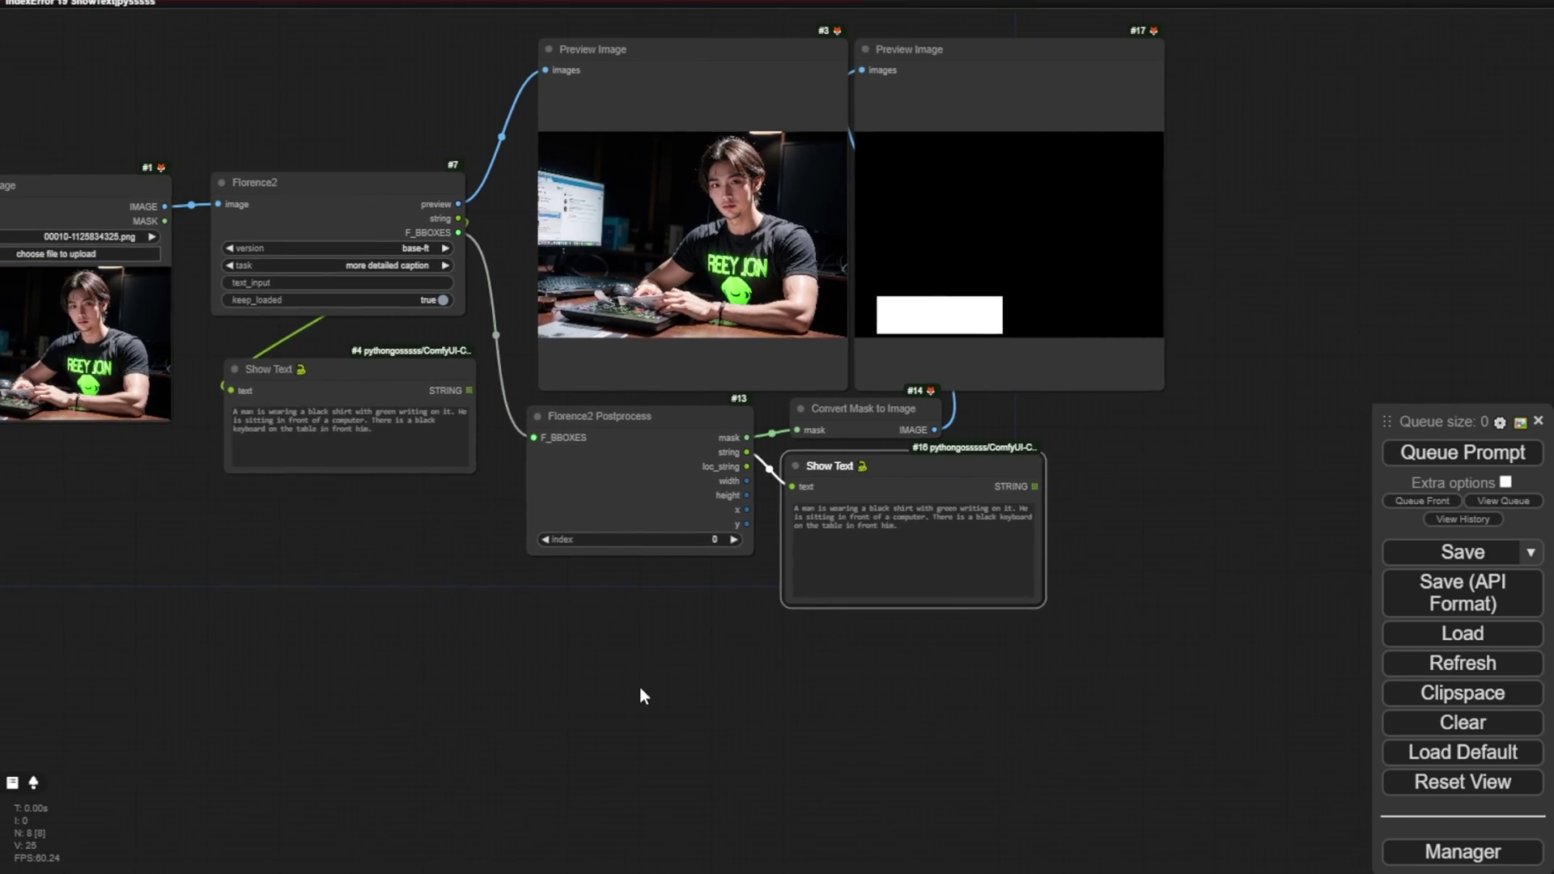
drag(642, 696, 698, 709)
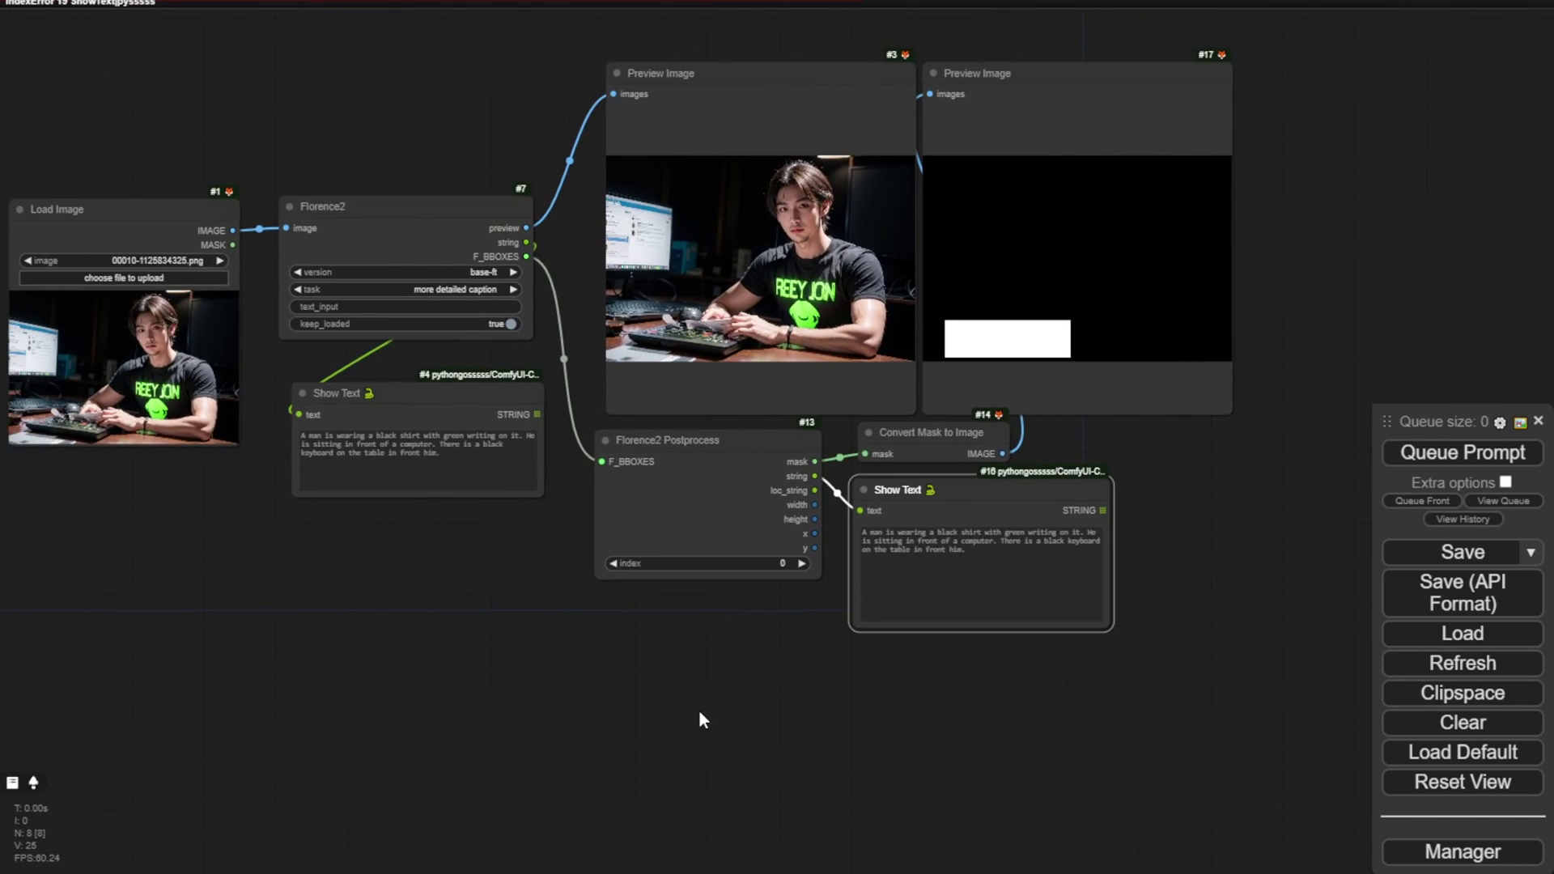
scroll(707, 713, up, 2)
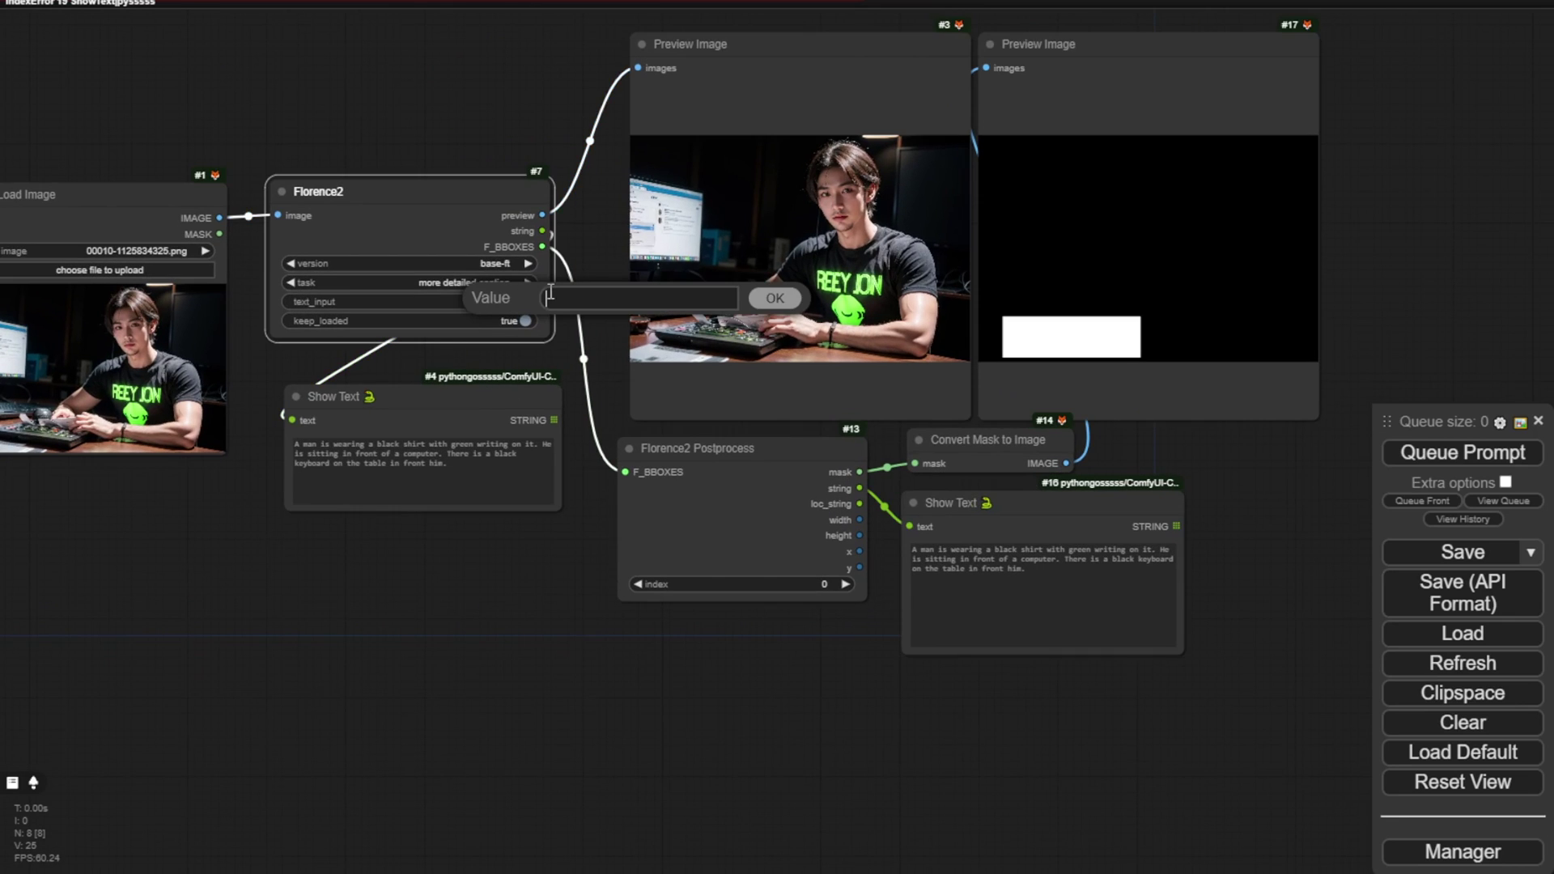
click(781, 299)
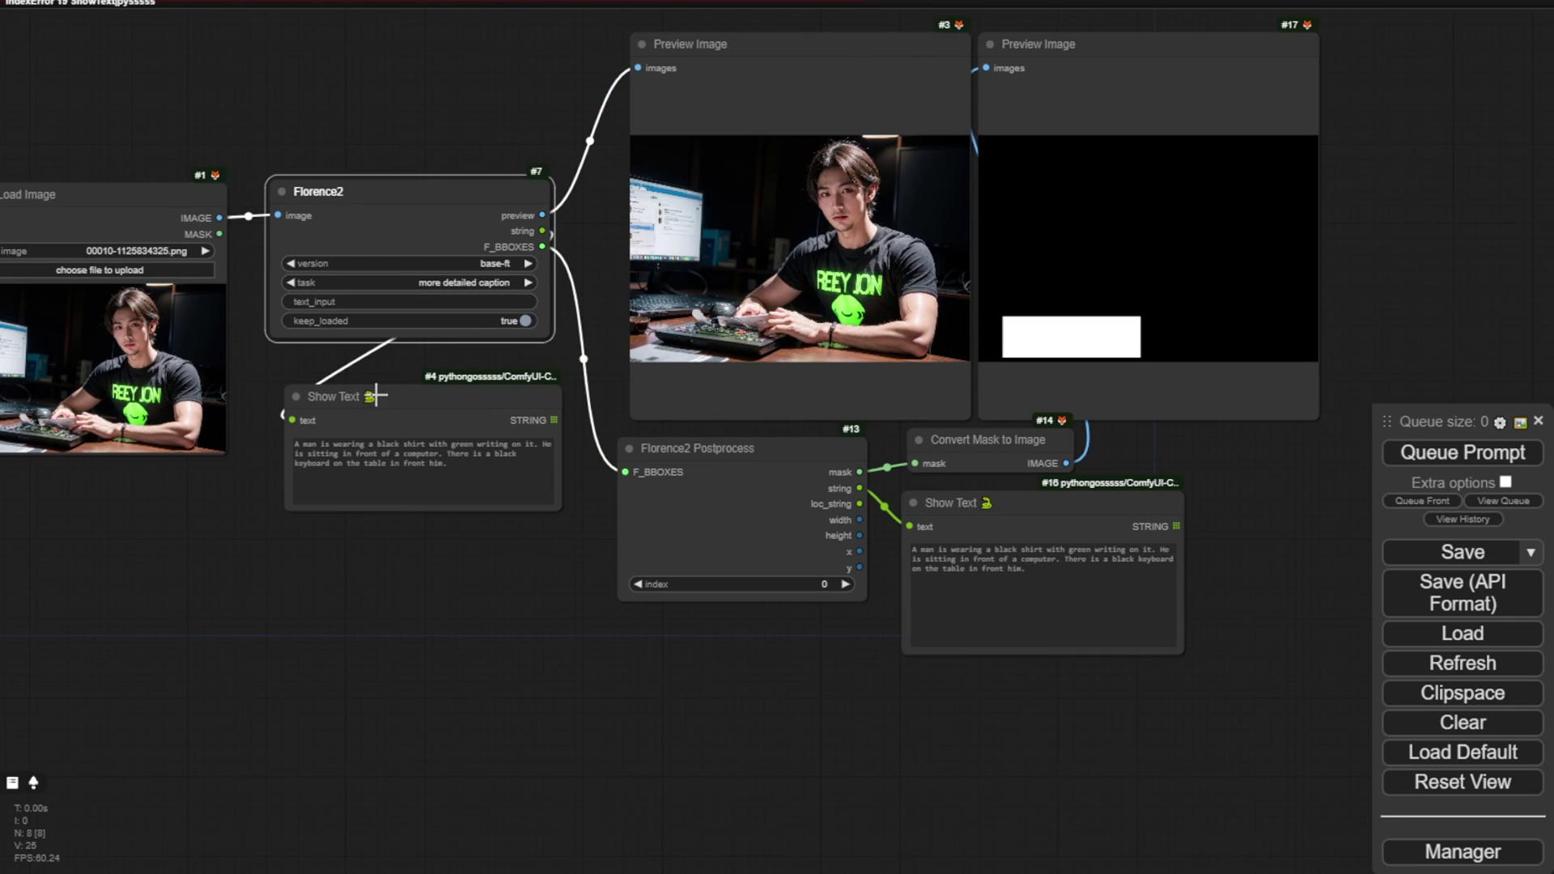
Switch the task to more detailed caption and read the longer description
scroll(697, 348, up, 6)
click(324, 258)
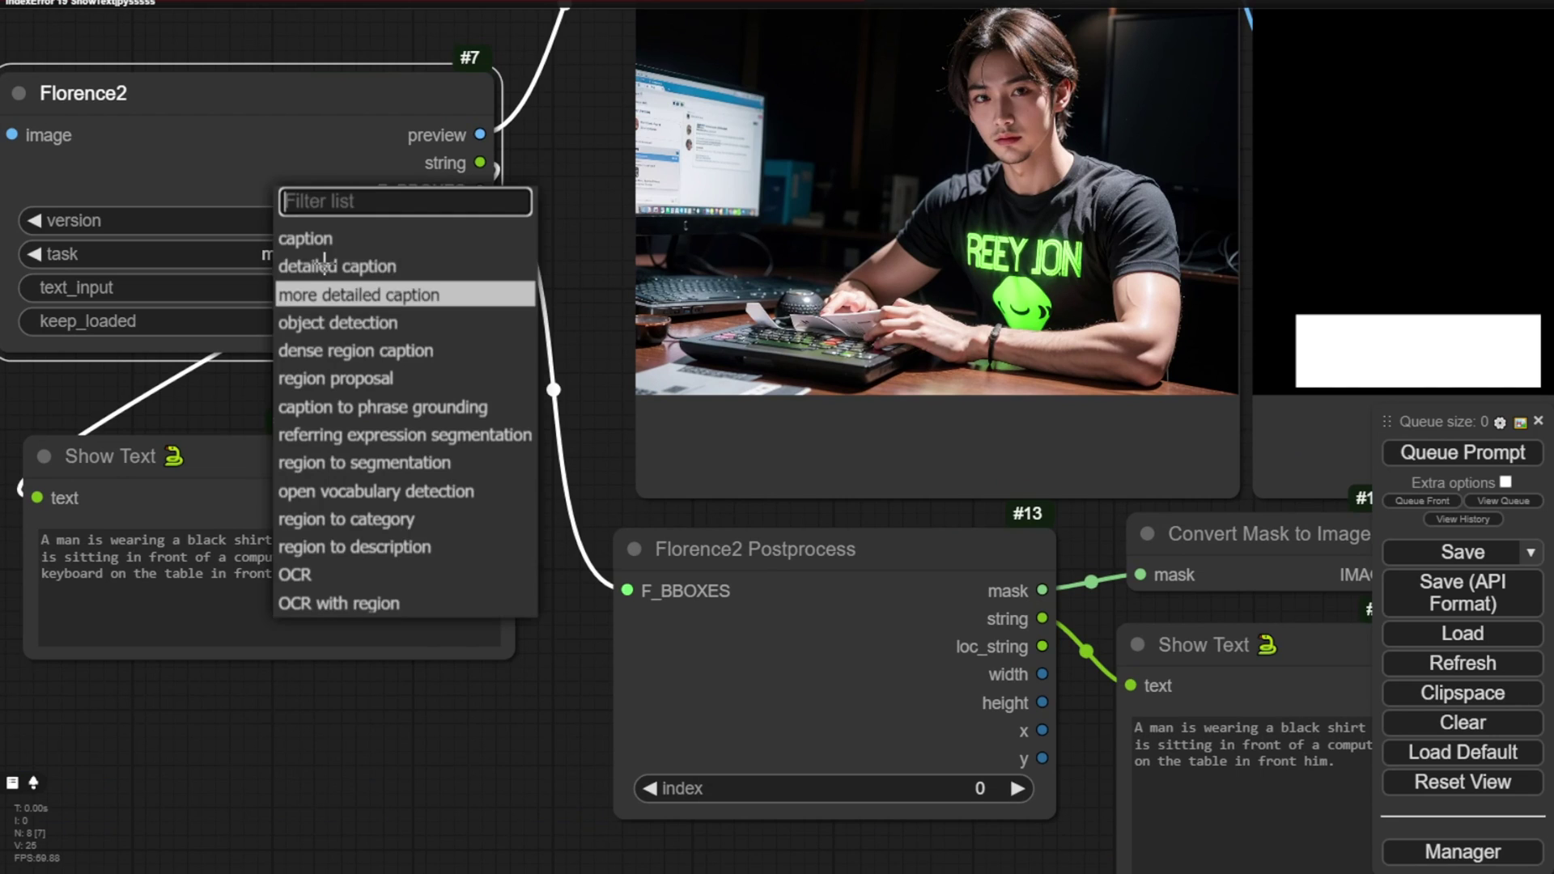
click(357, 295)
scroll(484, 556, down, 2)
scroll(484, 556, up, 2)
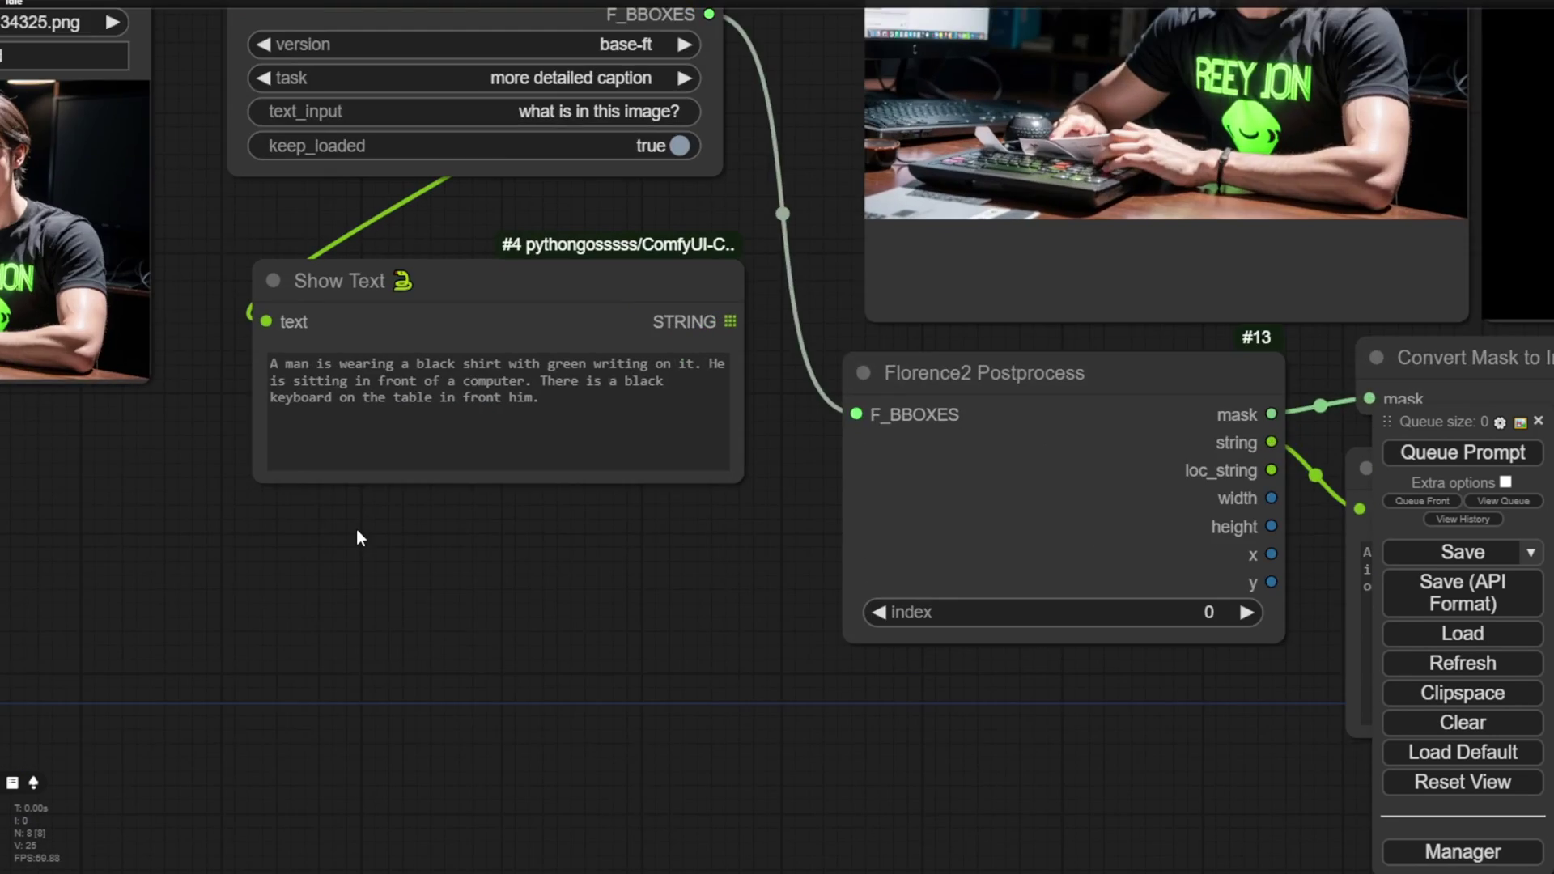
scroll(356, 528, up, 4)
drag(255, 289, 803, 285)
click(806, 285)
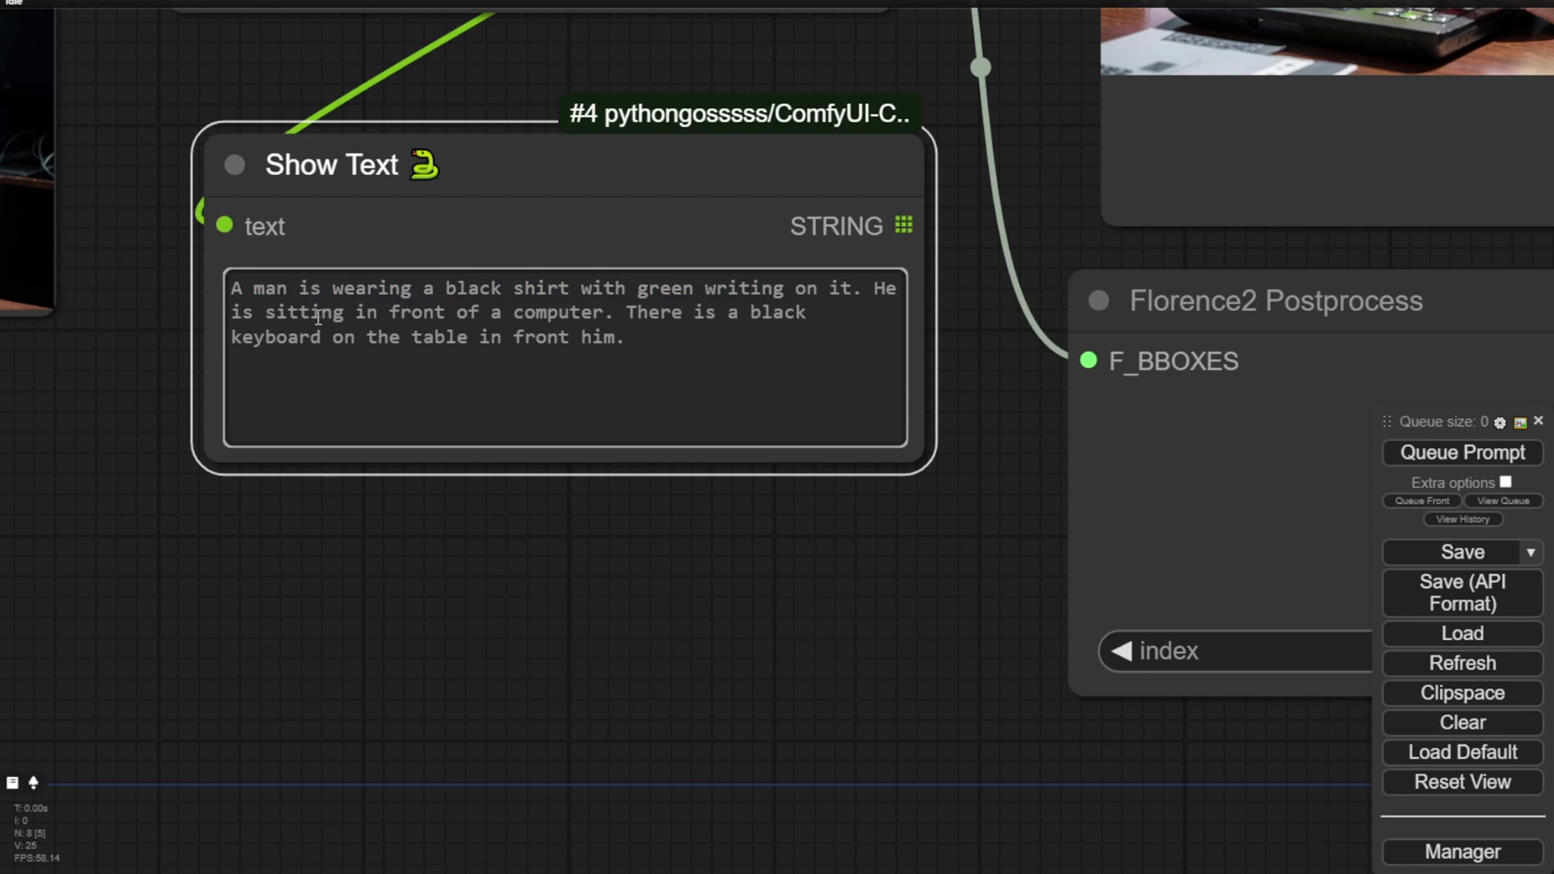
scroll(691, 570, down, 4)
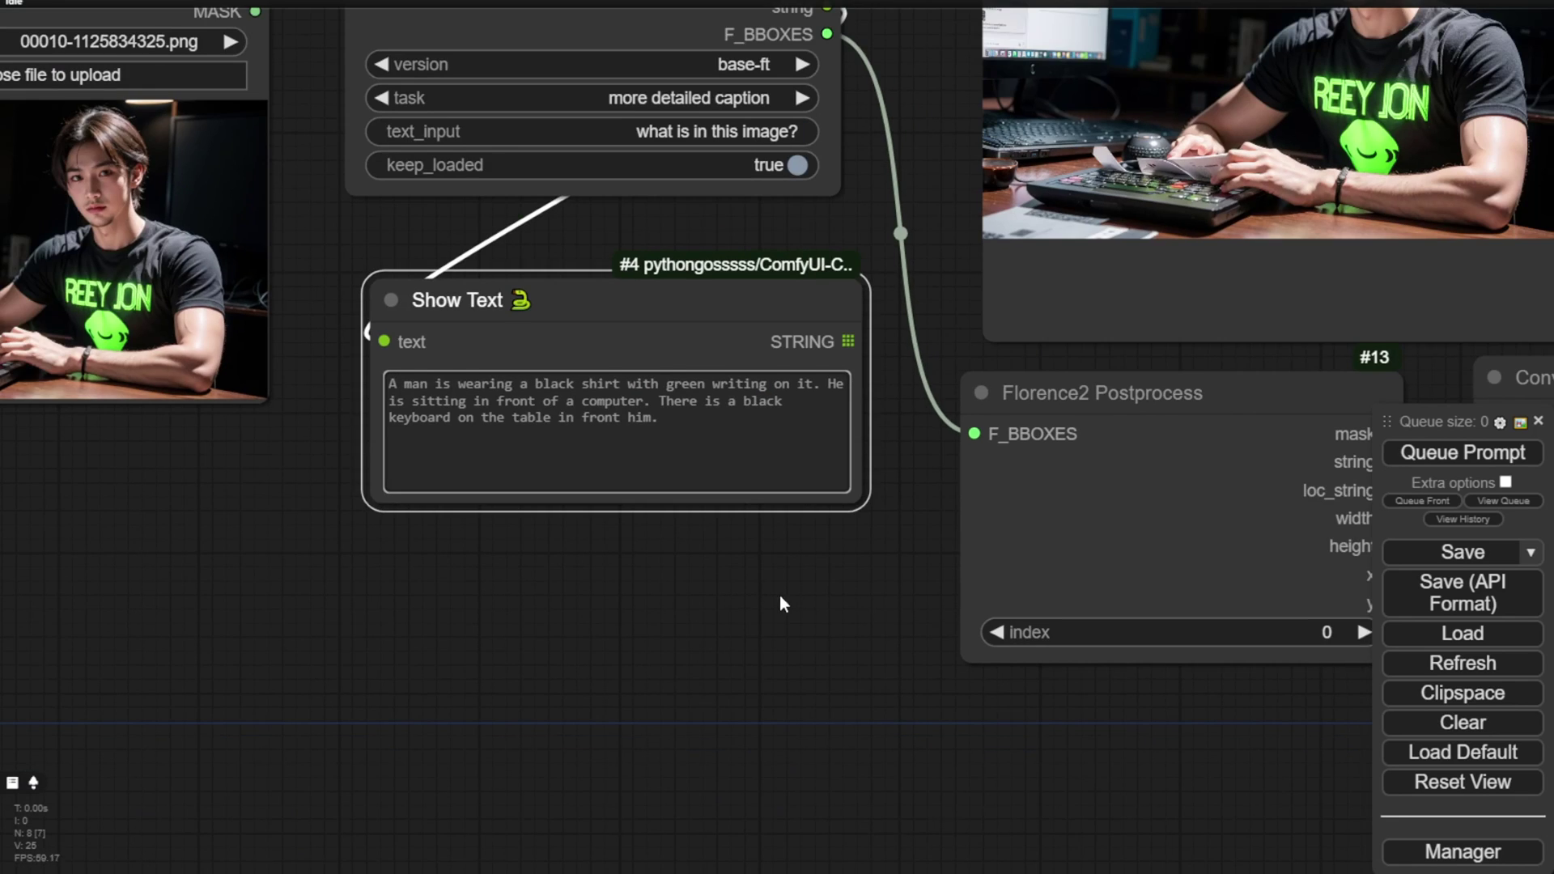
Run object detection, getting boxes for keyboard, monitor, desk, human face, laptop and person
drag(779, 595, 547, 693)
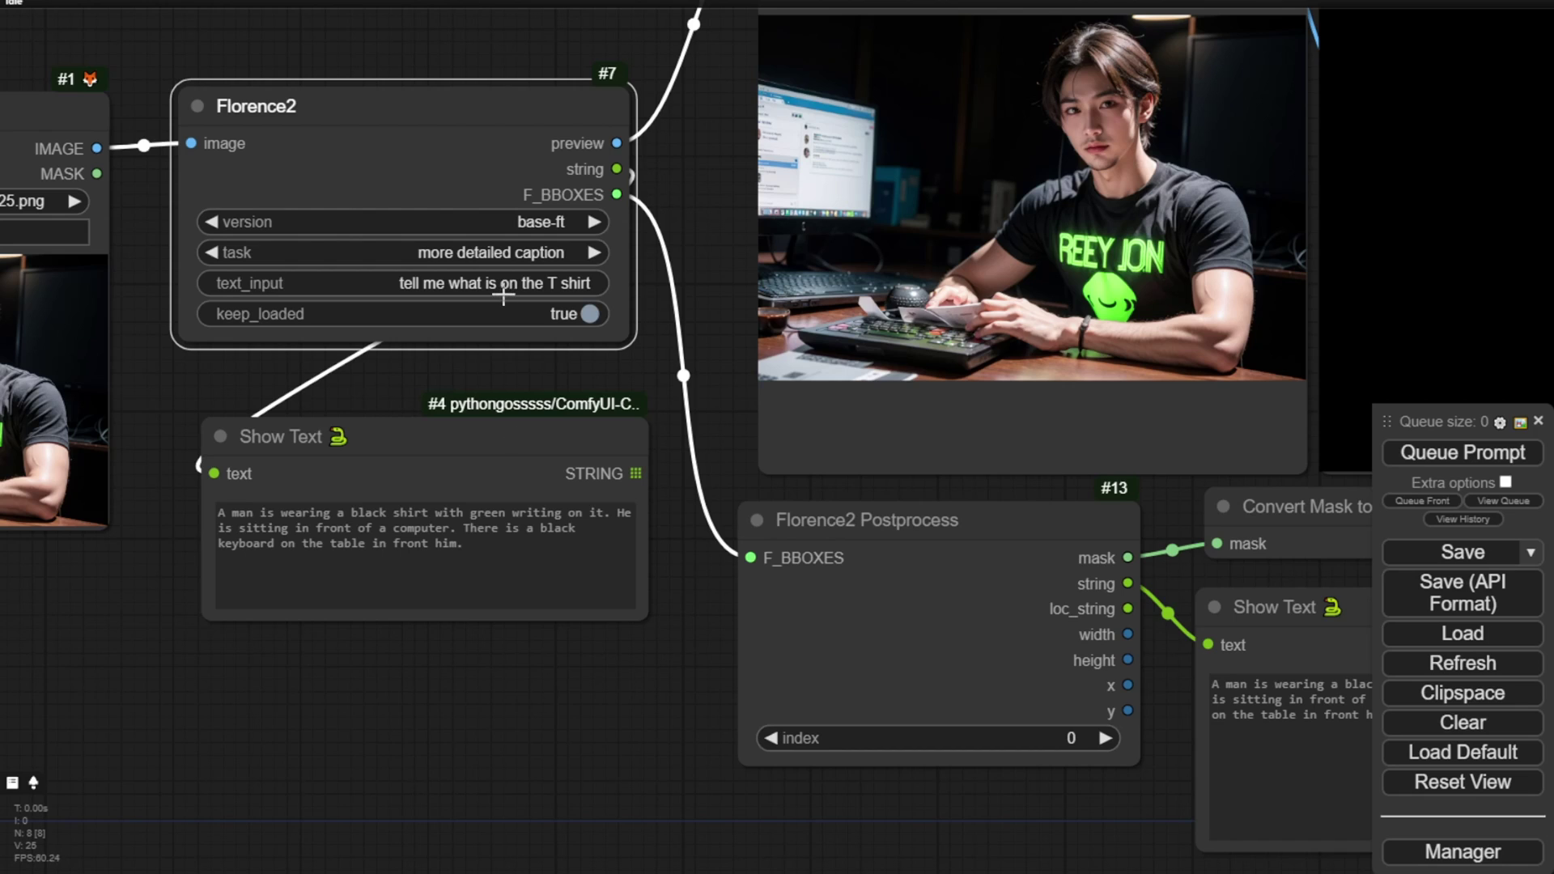
click(522, 253)
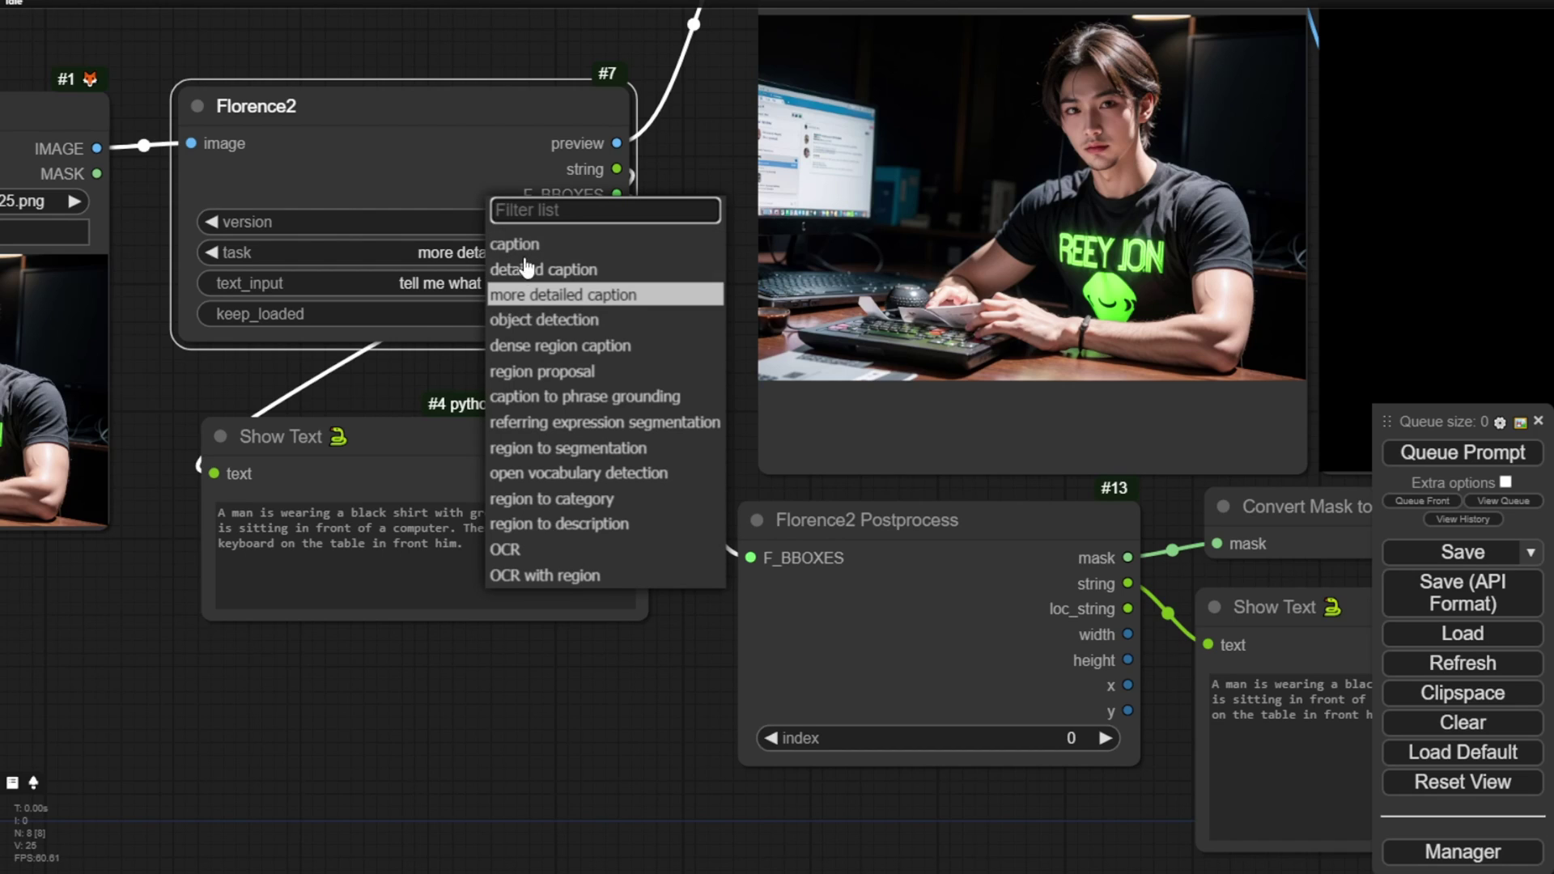
click(628, 322)
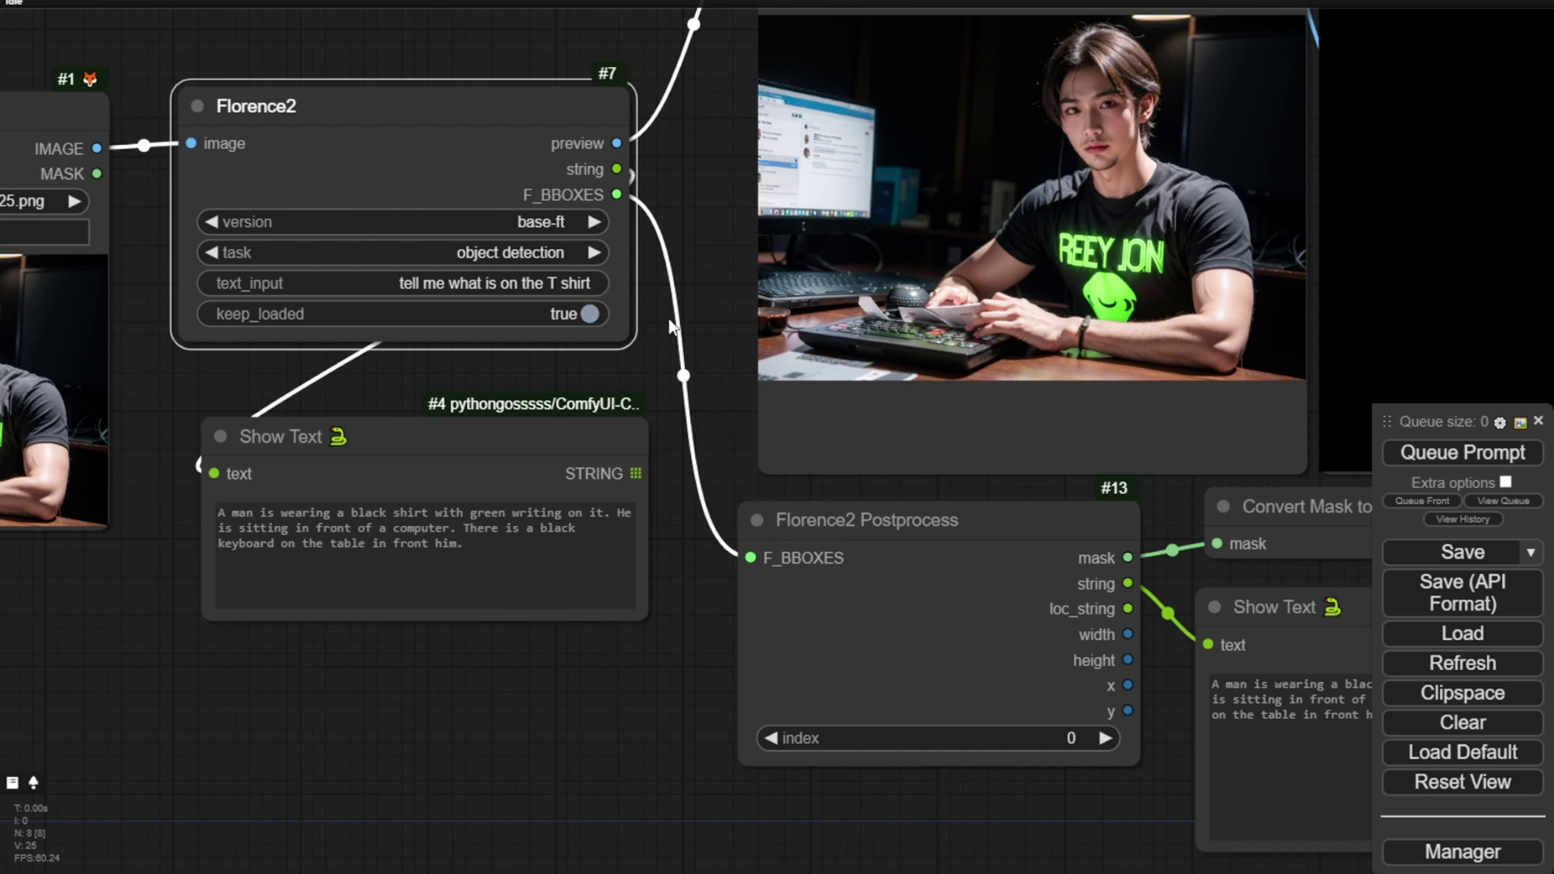
click(1419, 452)
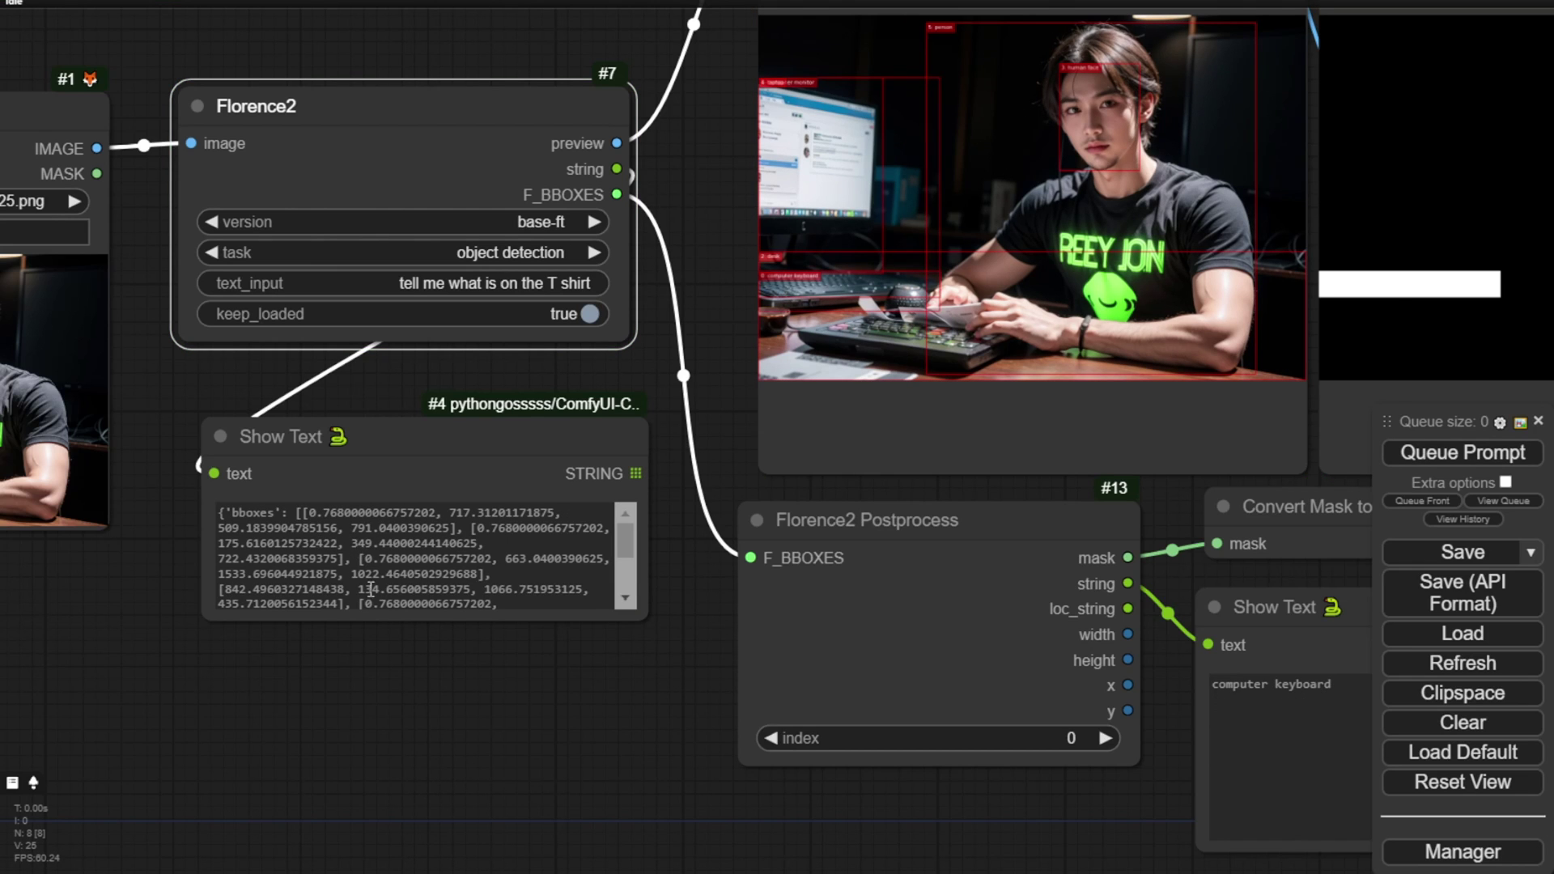
scroll(372, 607, up, 3)
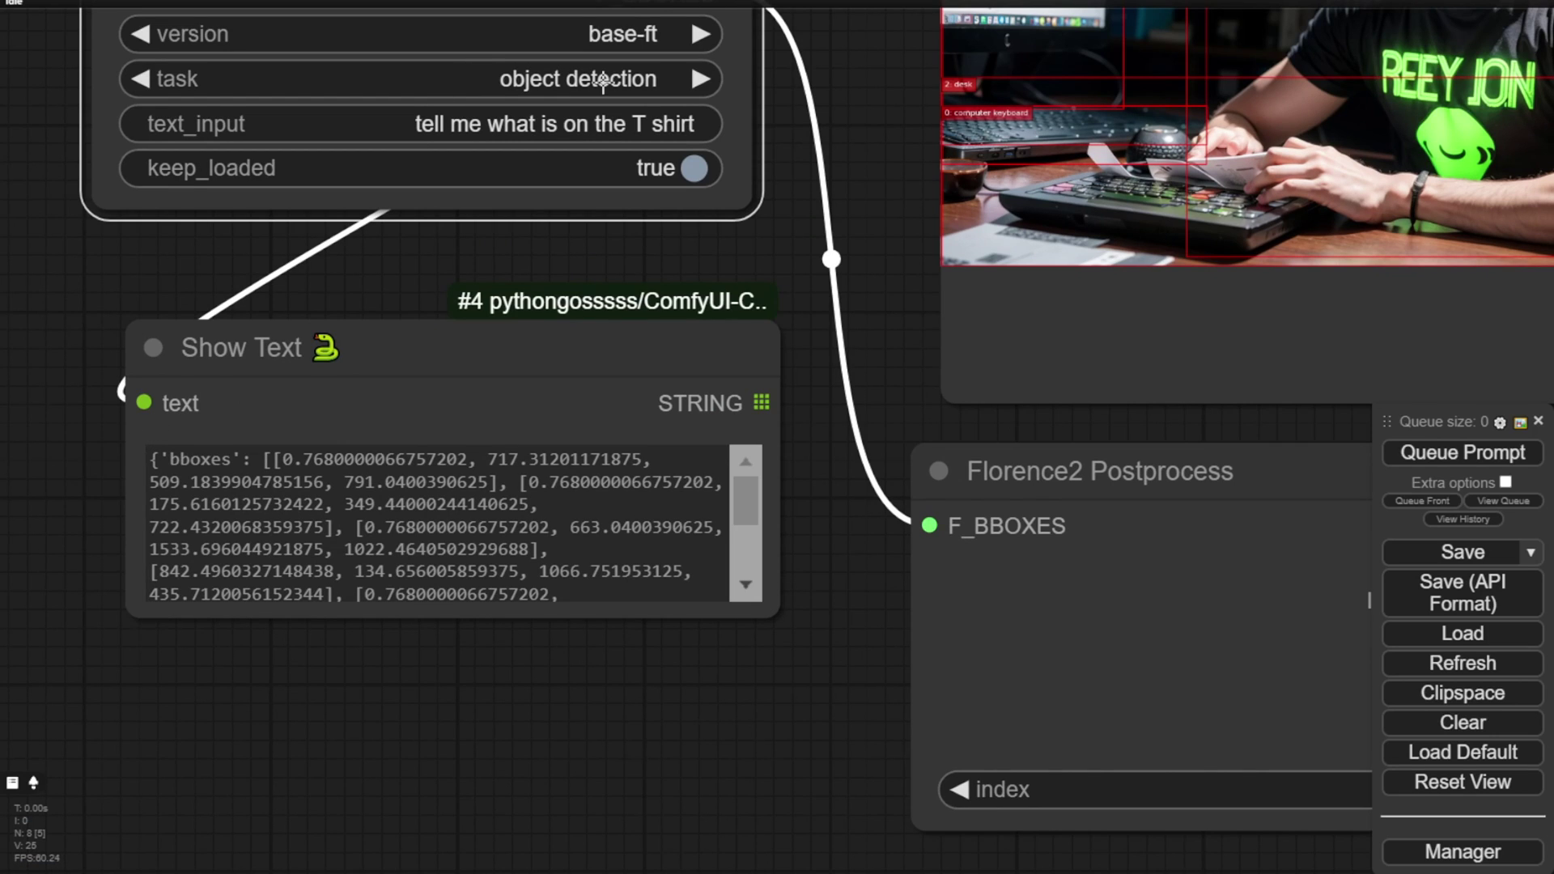
scroll(842, 100, down, 2)
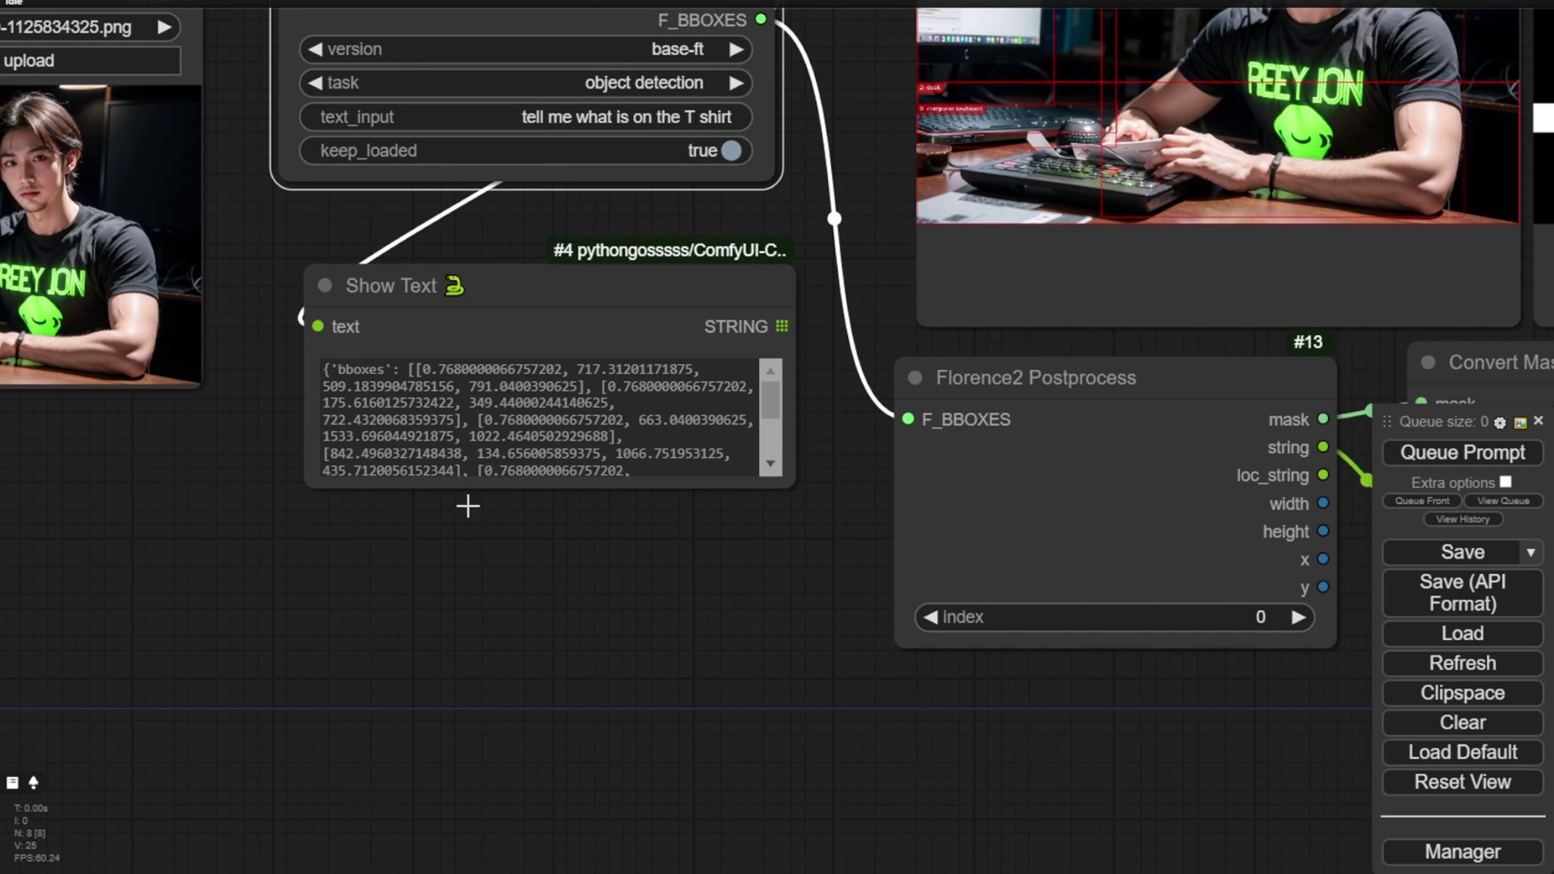
drag(794, 484, 809, 698)
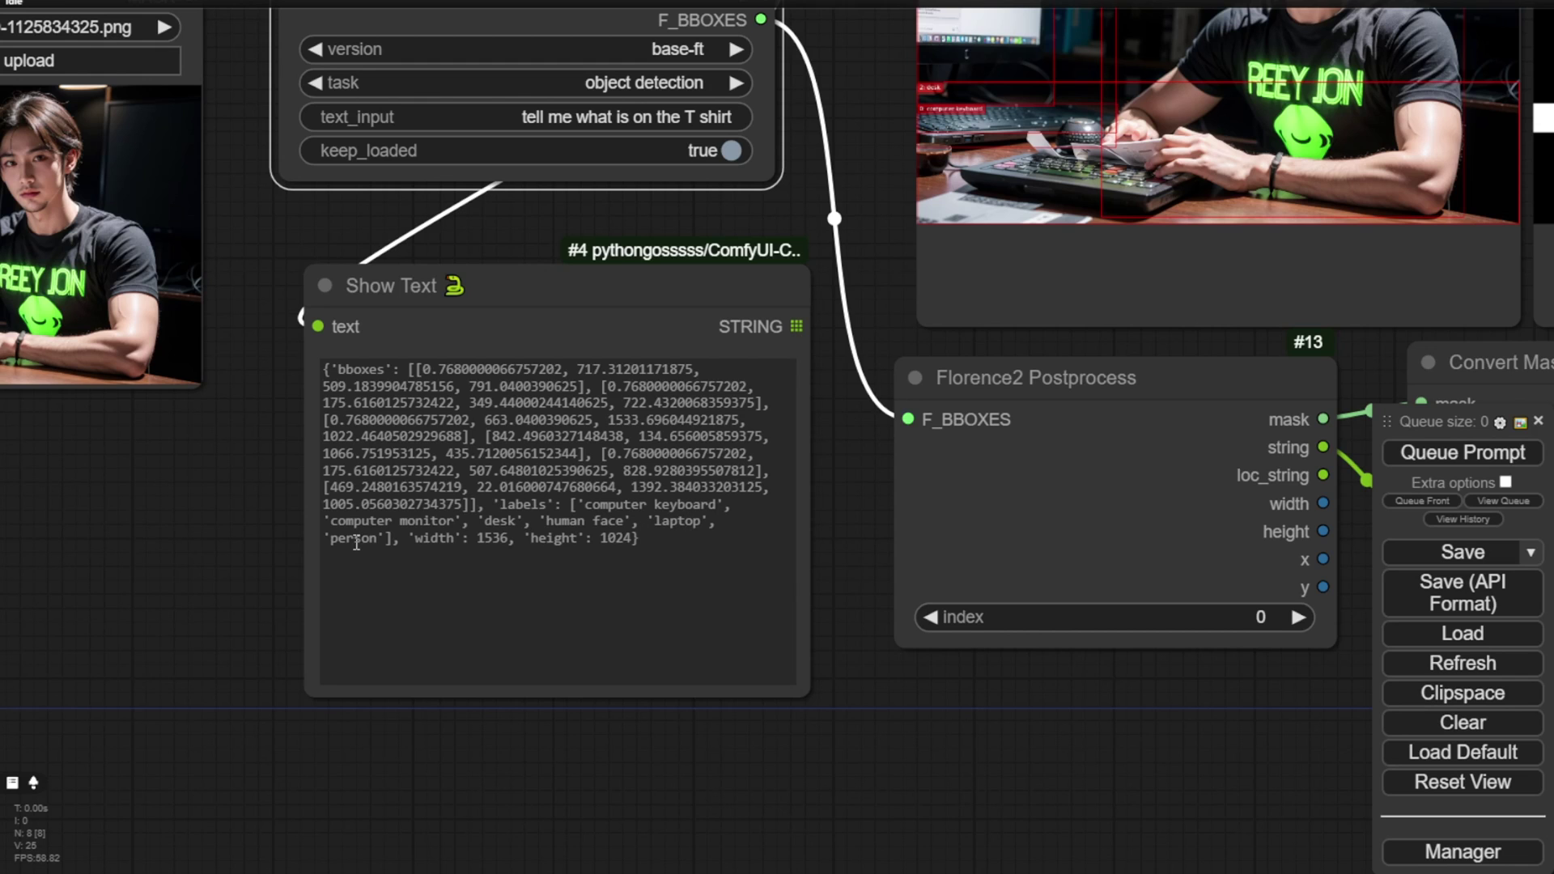
drag(1054, 591, 520, 763)
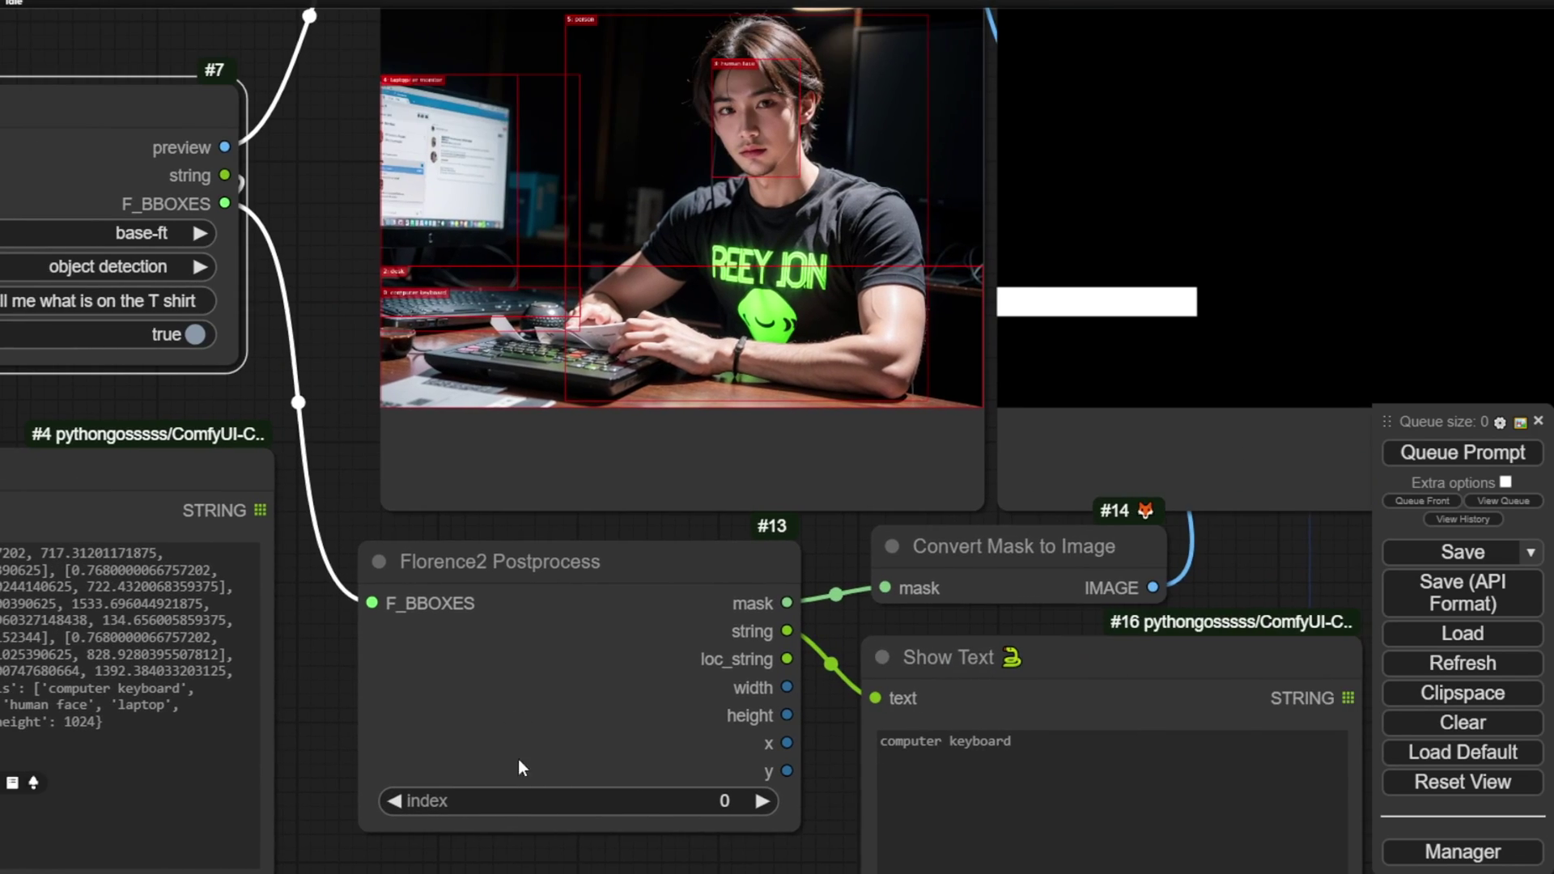
Clear the T shirt question from the Florence2 text input
scroll(570, 473, down, 1)
drag(570, 474, 1157, 446)
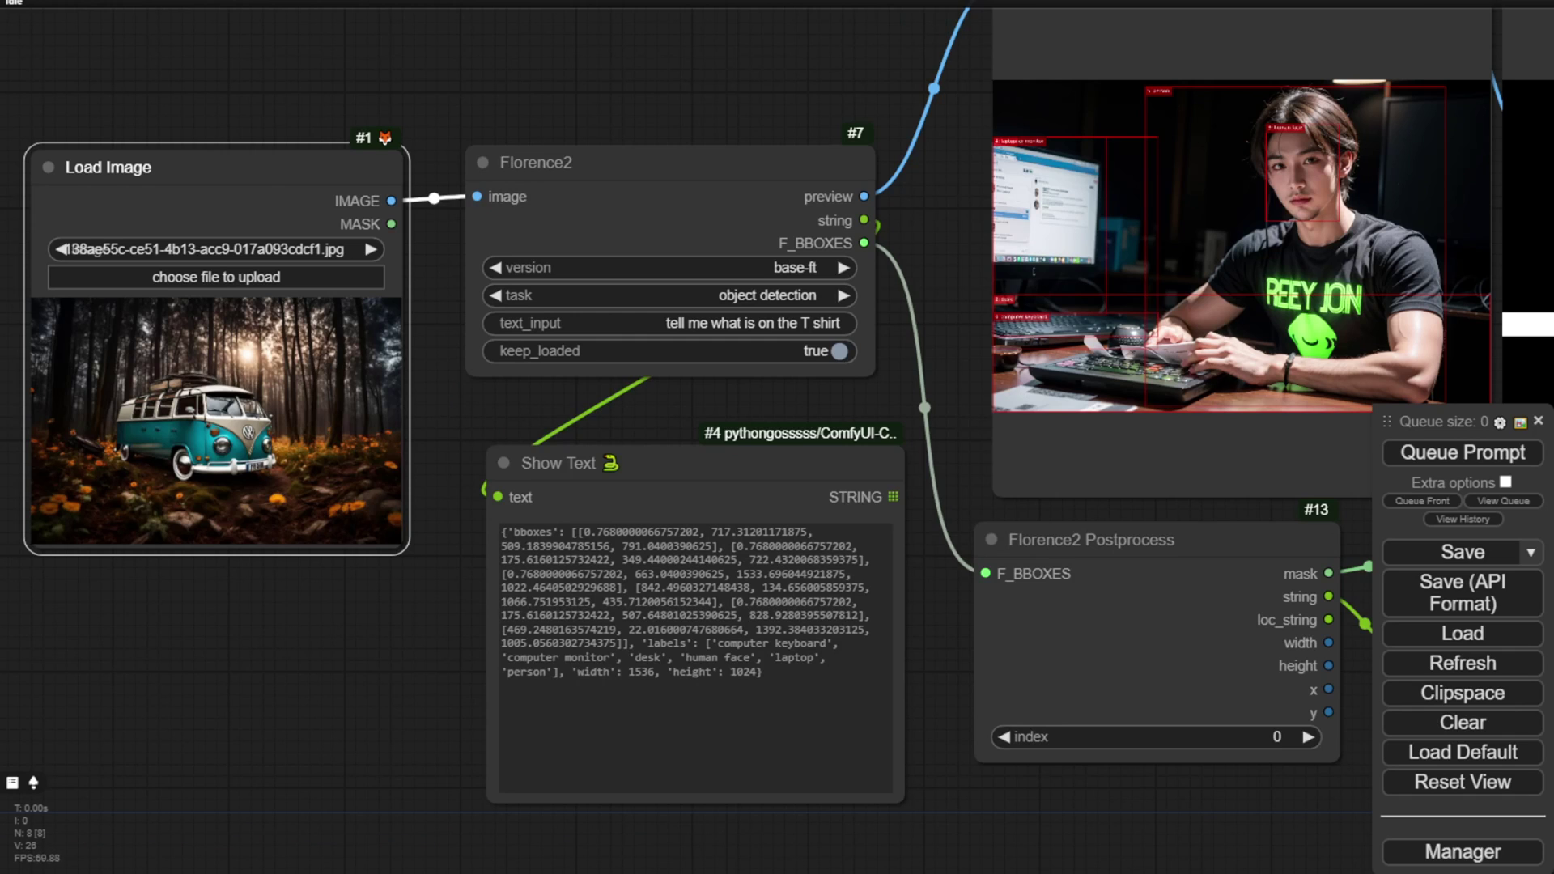
drag(463, 59, 530, 8)
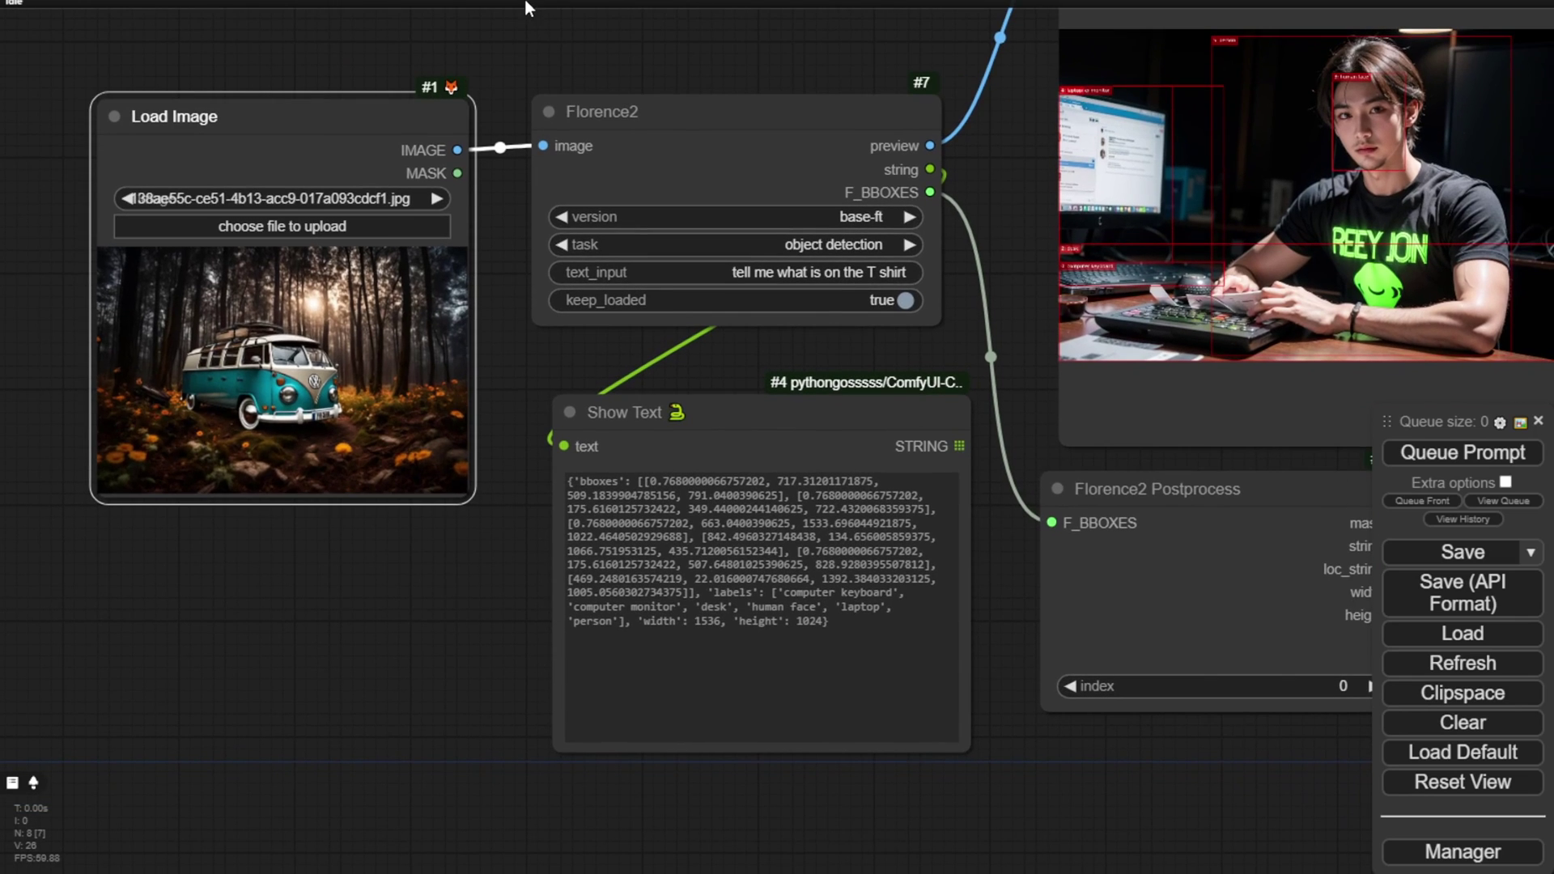
click(842, 272)
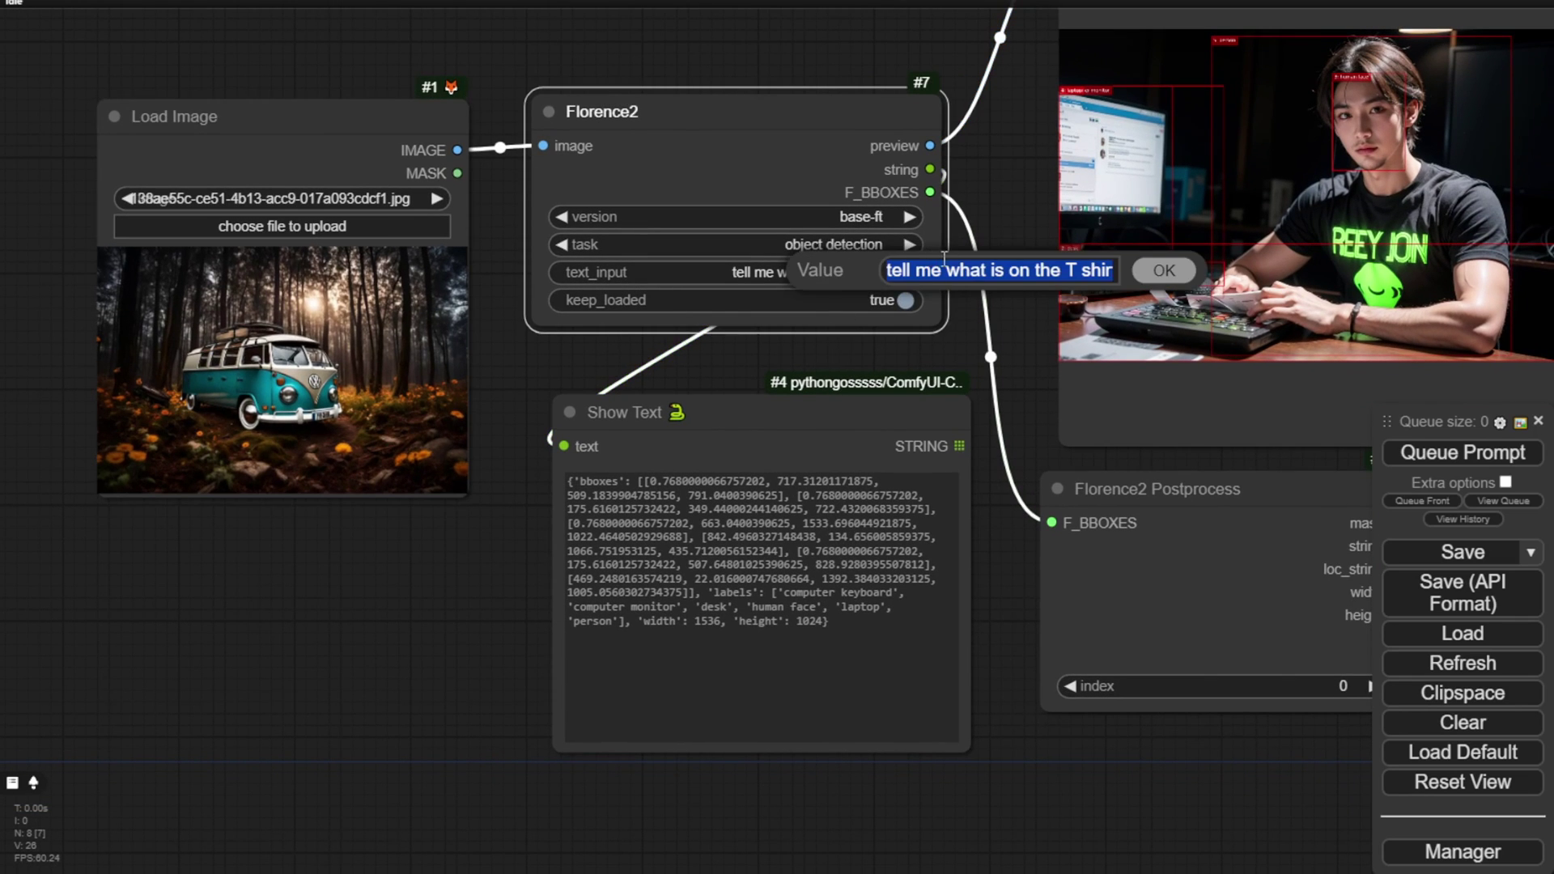
key(BackSpace)
click(1163, 270)
Run object detection on the van photo, boxing the van and its two wheels
scroll(919, 275, up, 3)
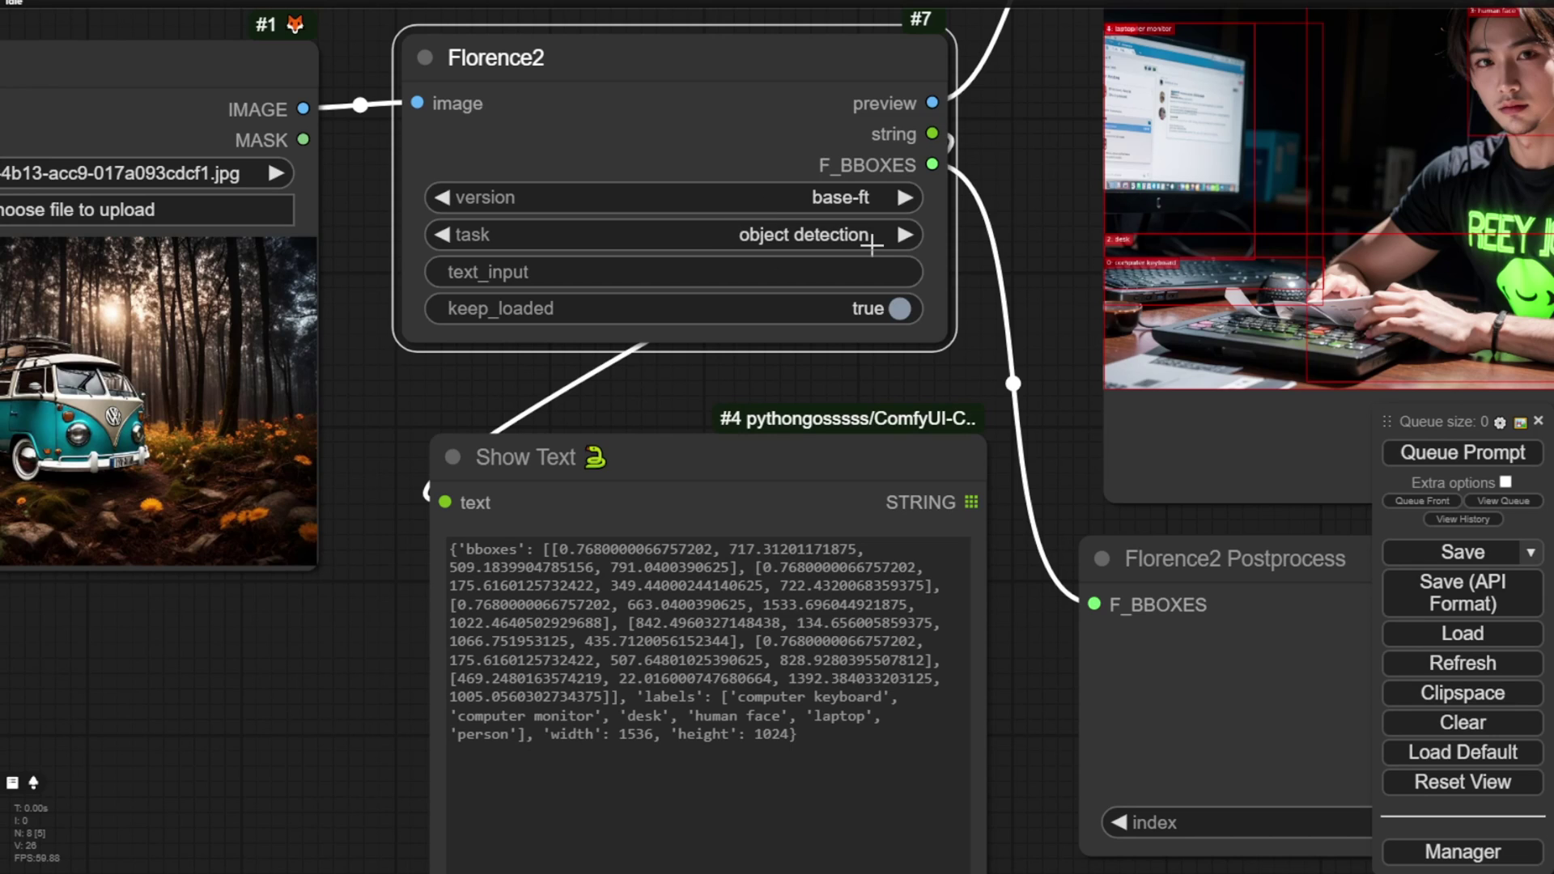
scroll(1038, 232, down, 5)
scroll(892, 253, up, 1)
click(1463, 452)
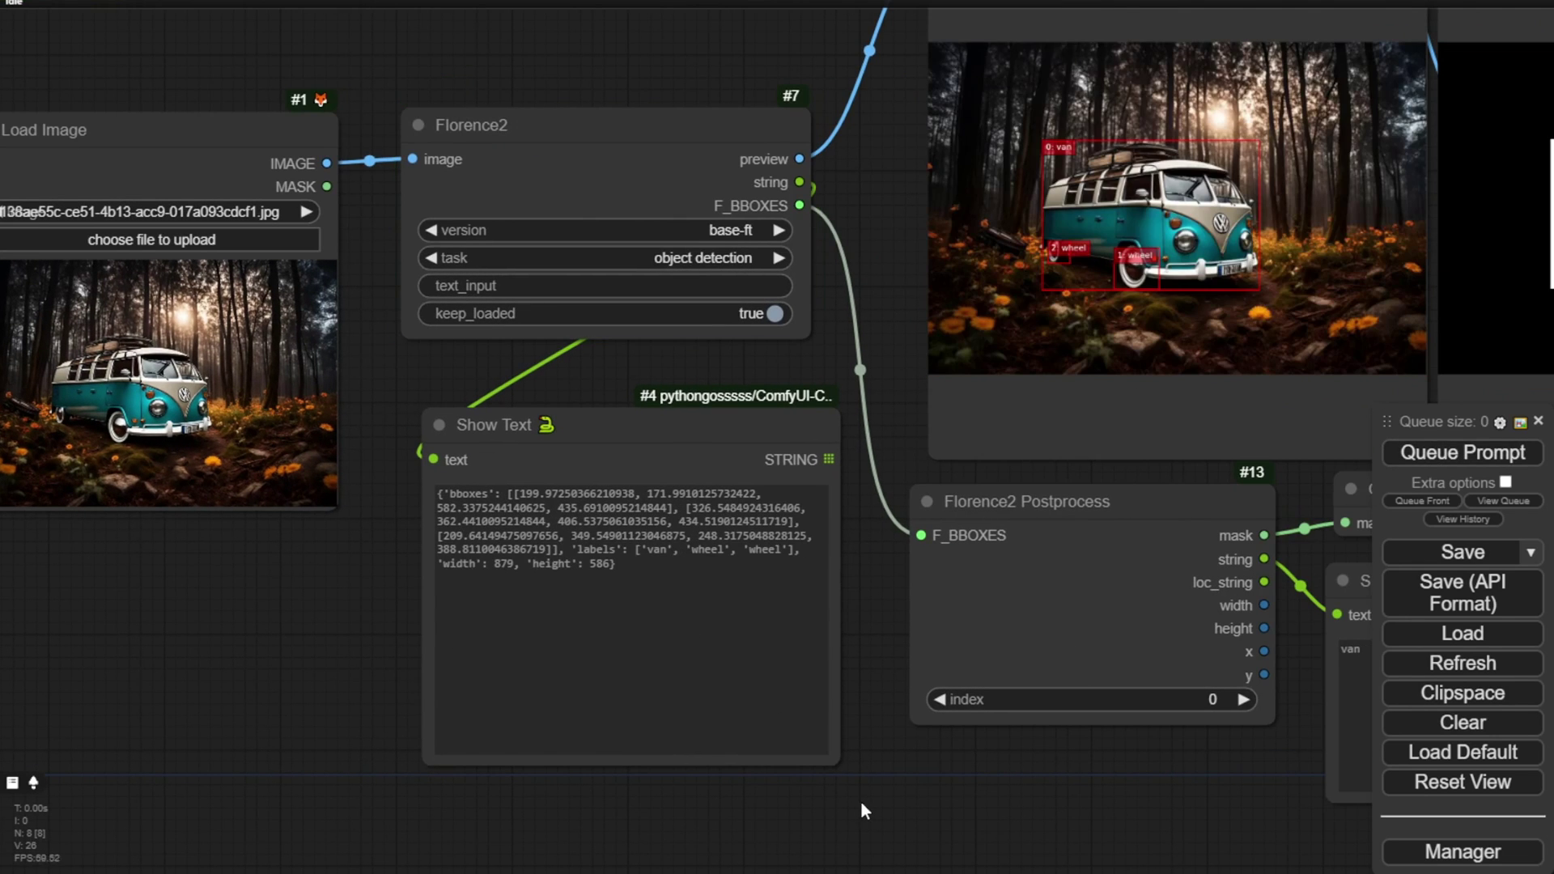
drag(865, 343, 763, 373)
scroll(1012, 162, up, 3)
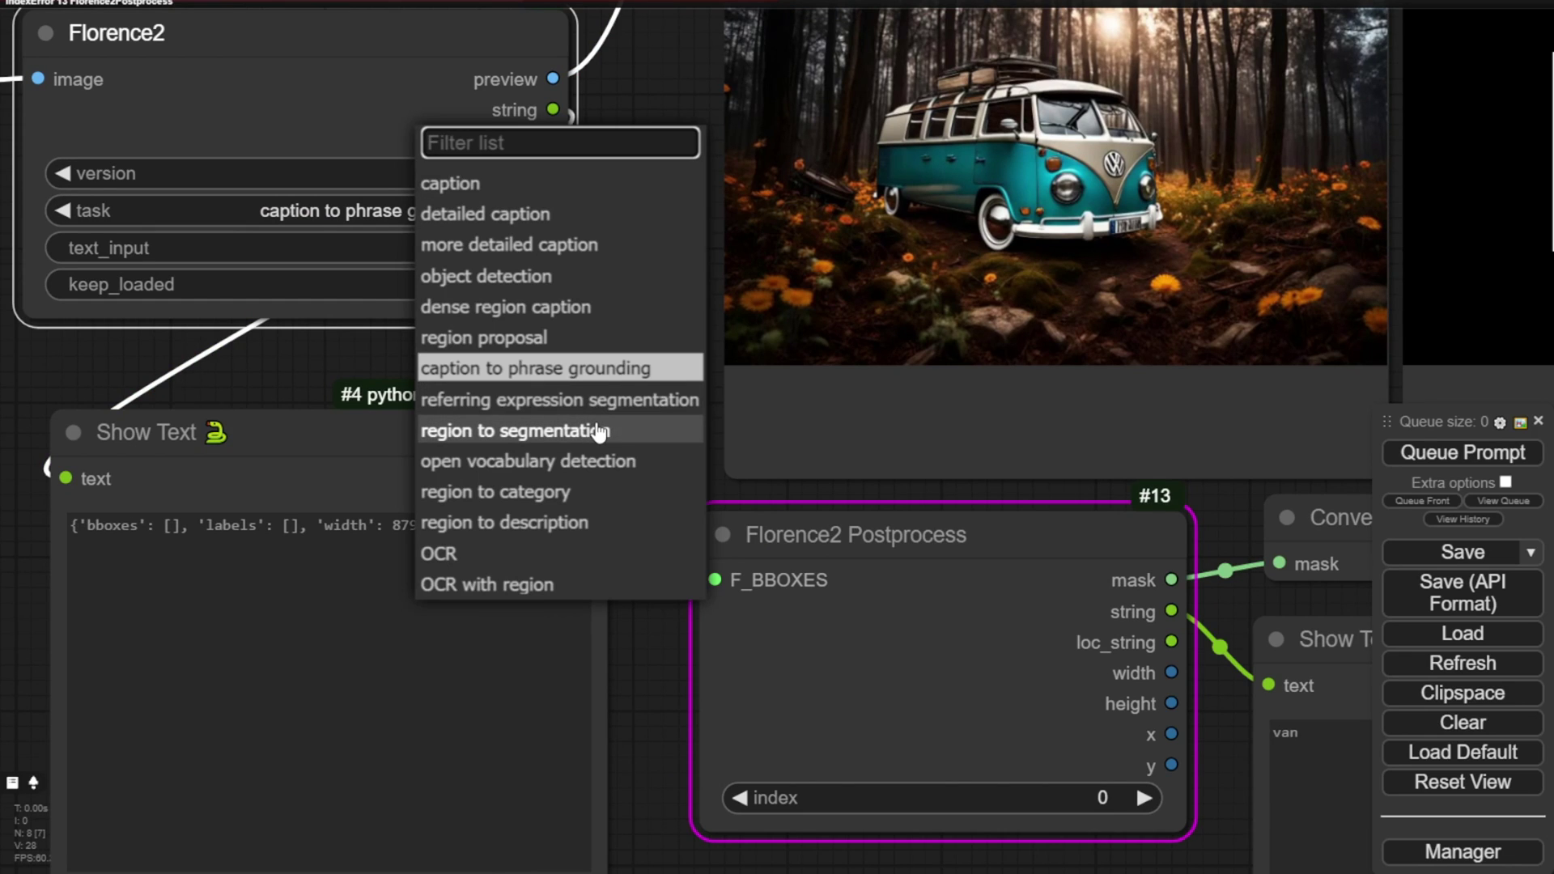
Set the Florence2 task to region to segmentation and run it
click(599, 431)
click(1417, 453)
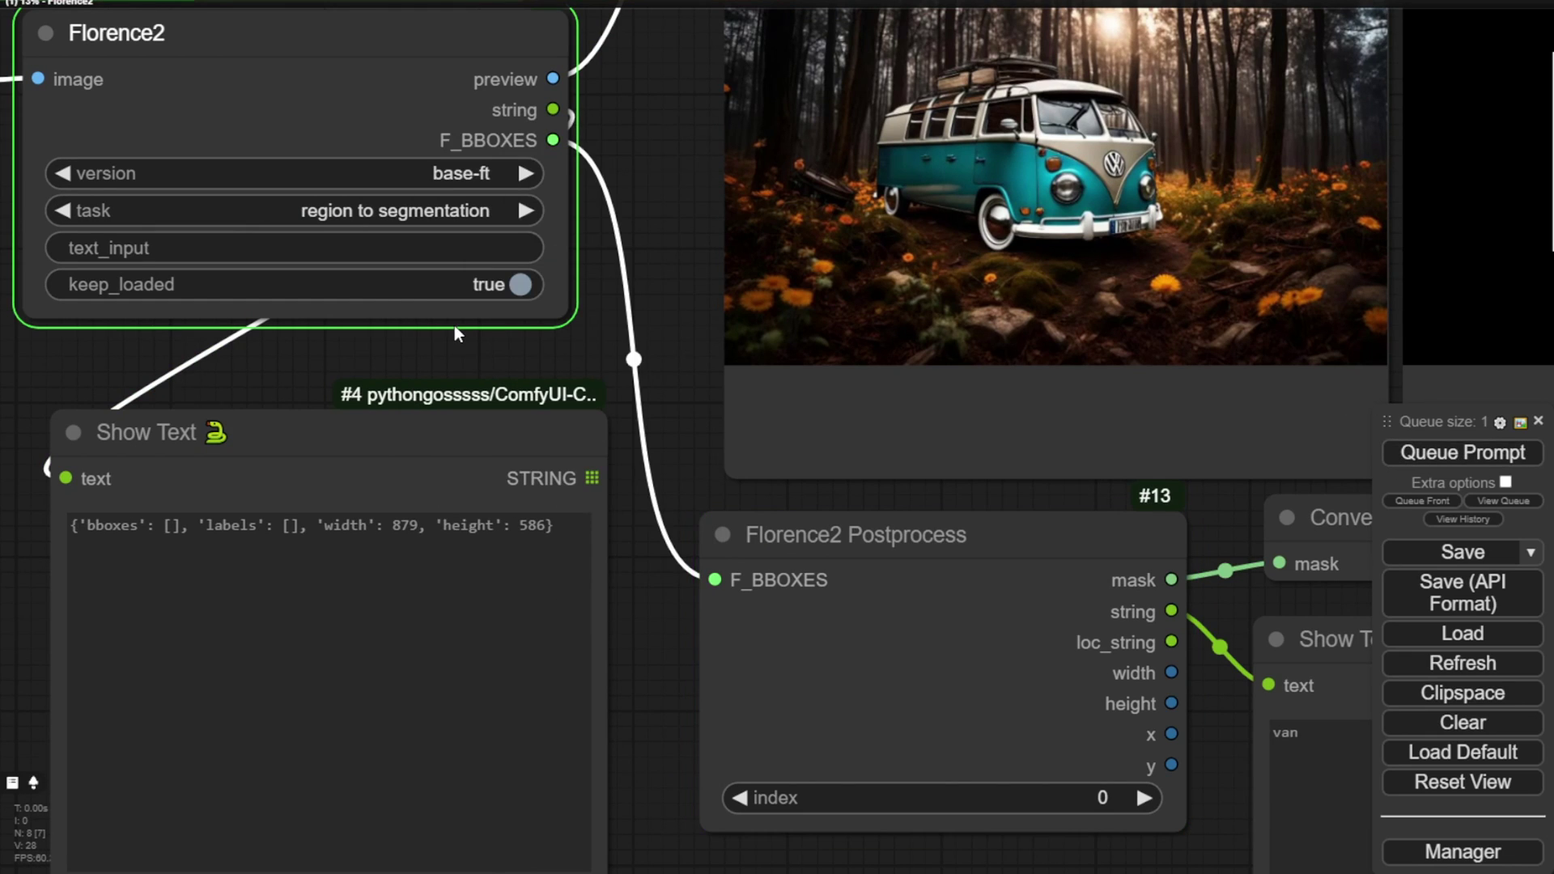
scroll(460, 368, down, 3)
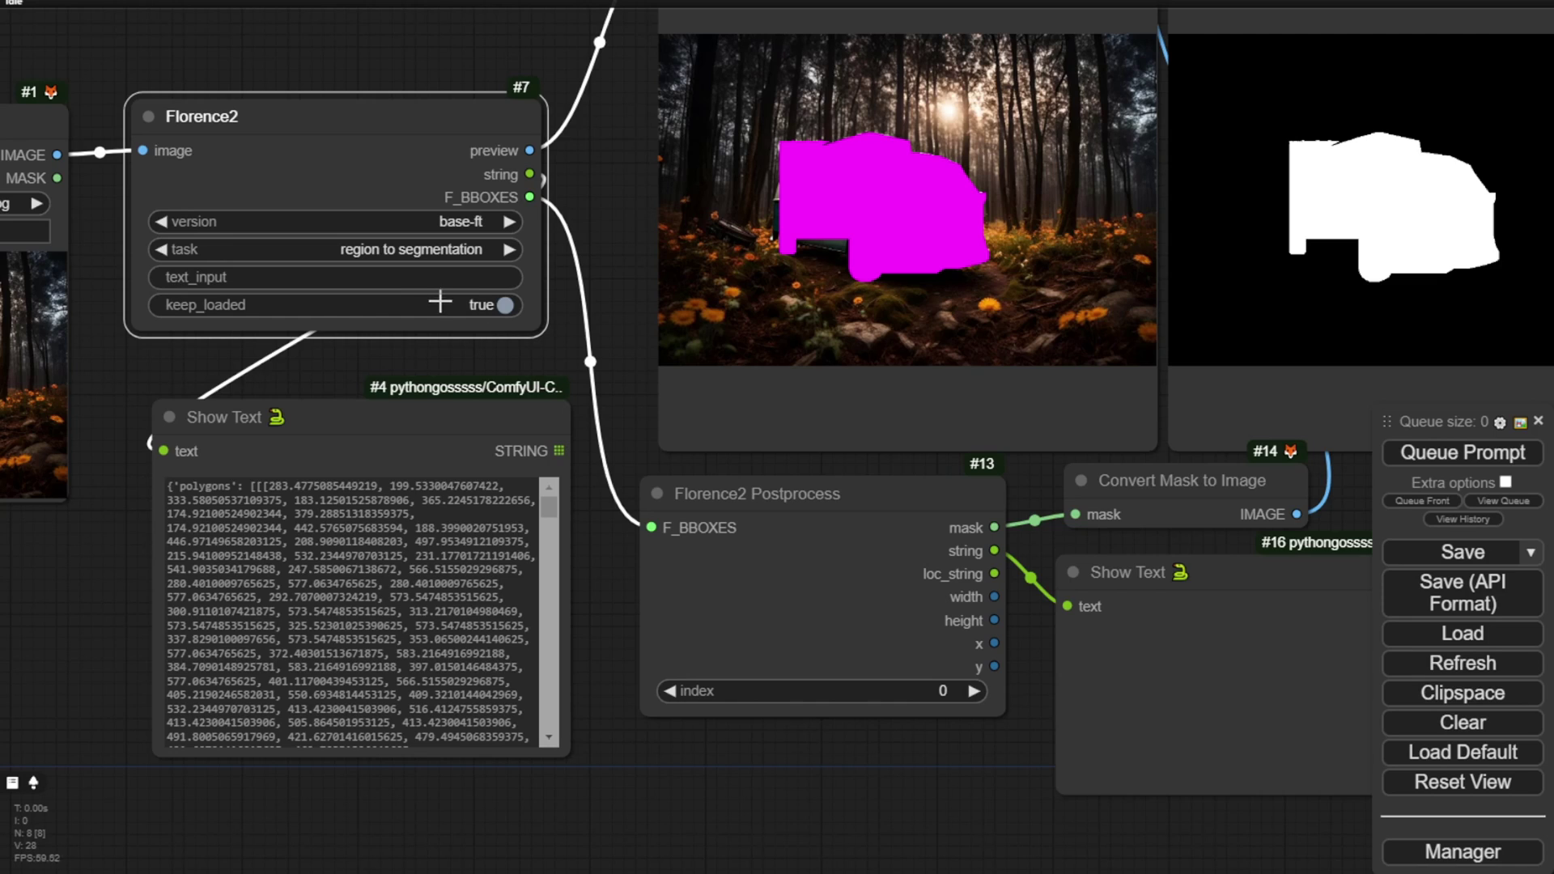
Enter 'van' as the text input and rerun to segment the van
click(457, 250)
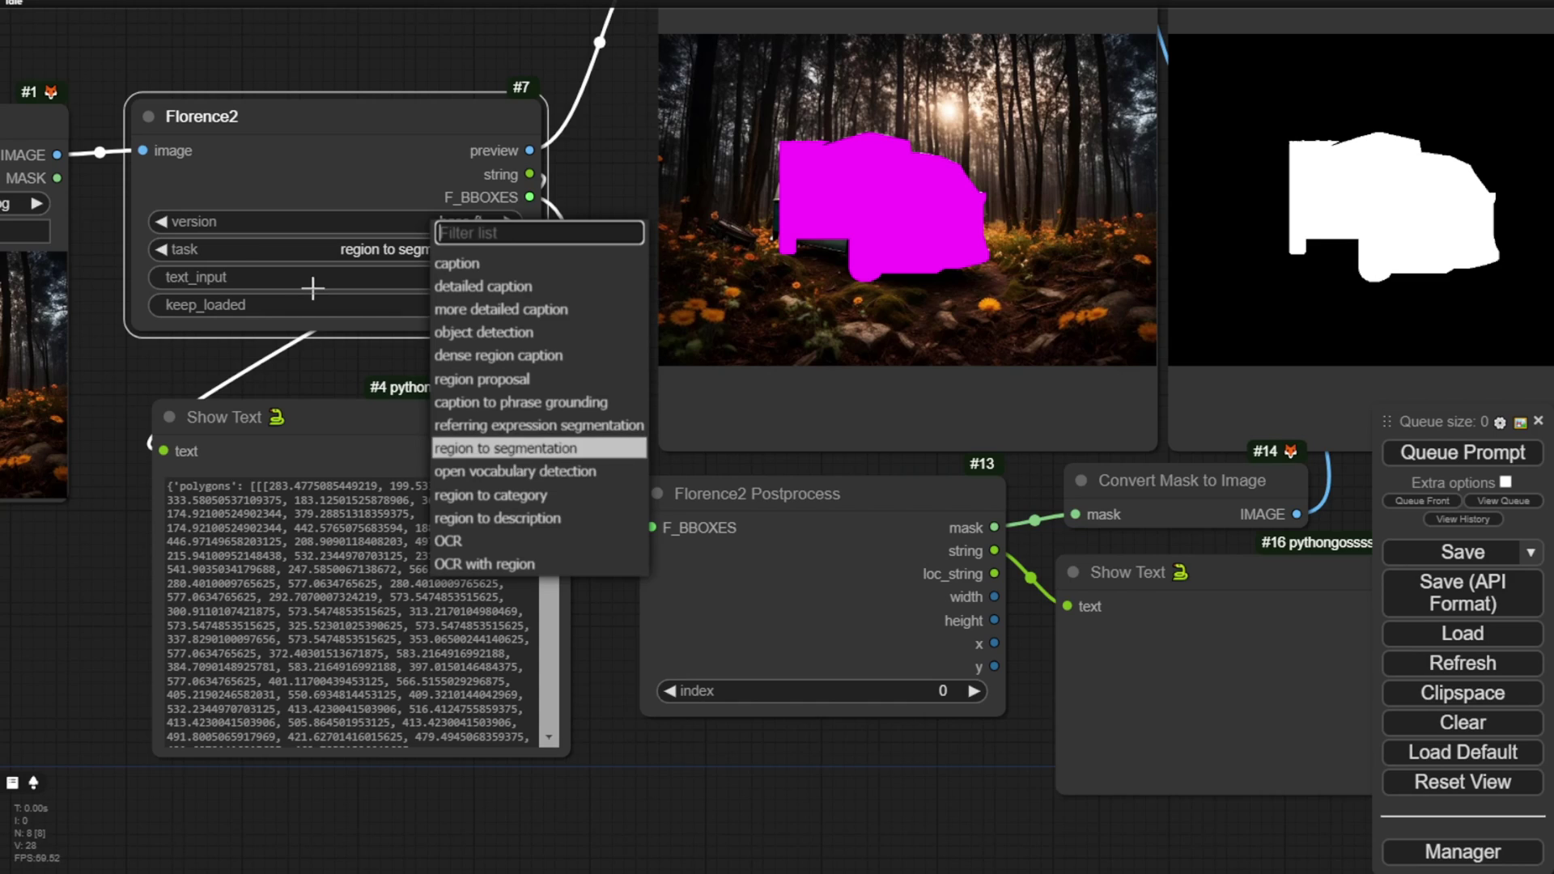
click(335, 278)
text(va)
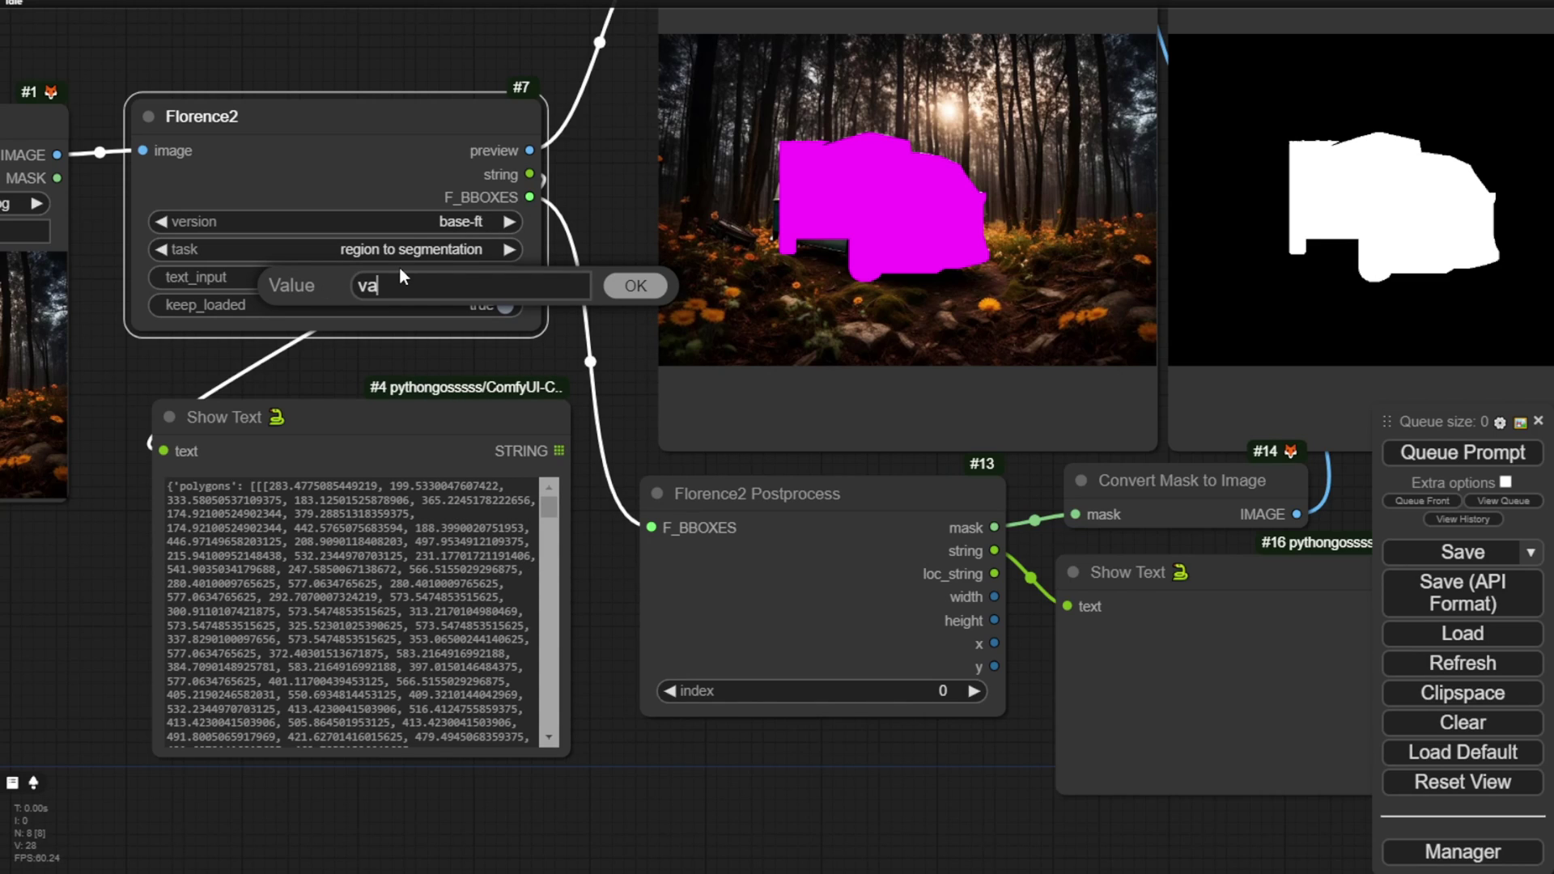
text(n)
key(Return)
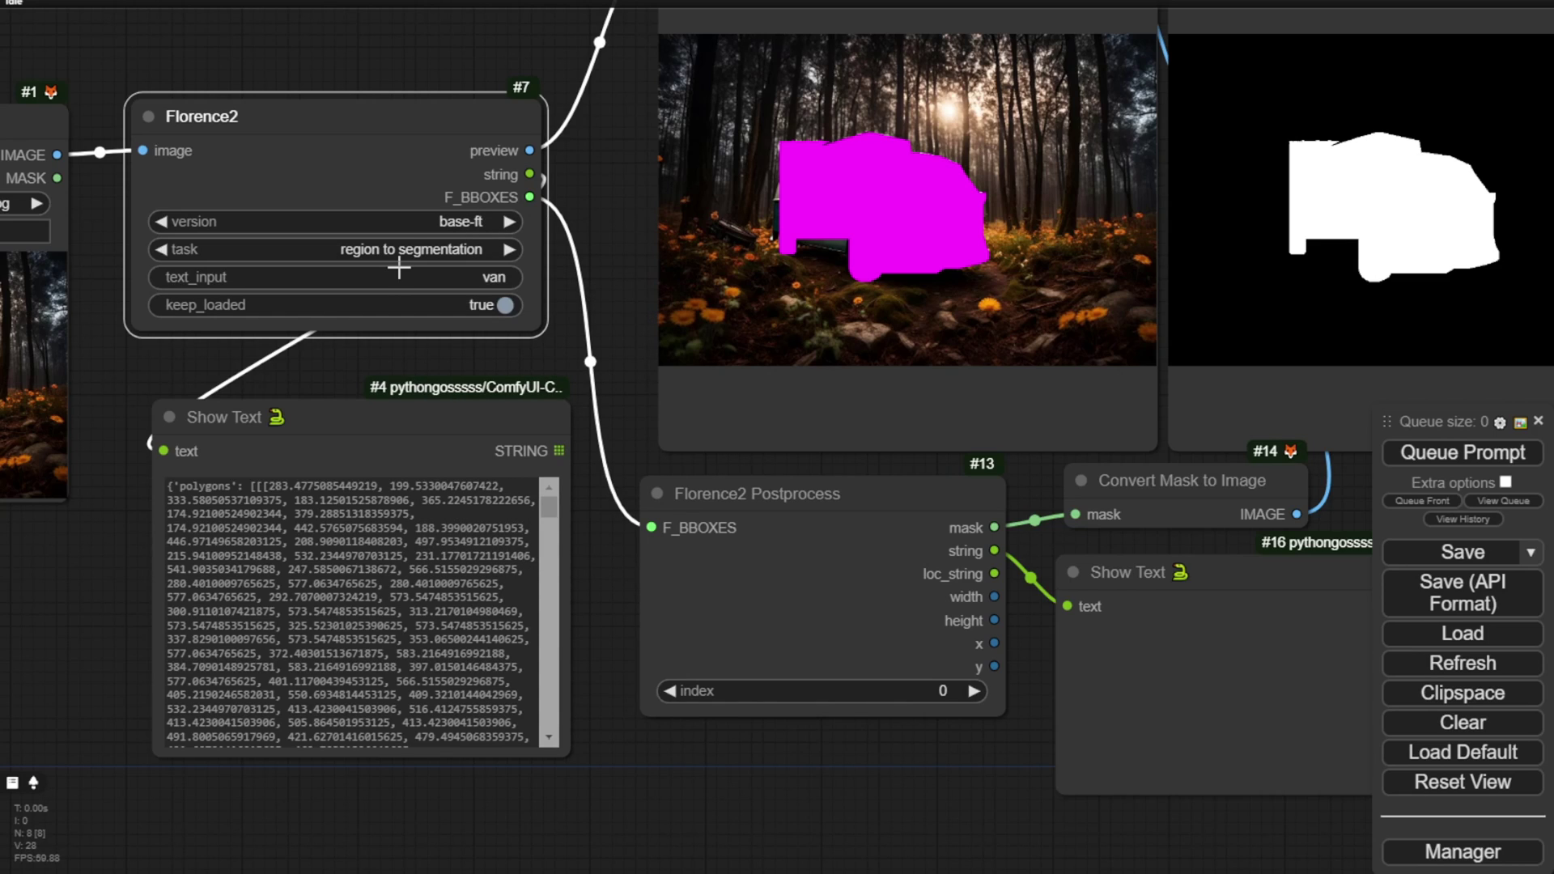
click(1470, 455)
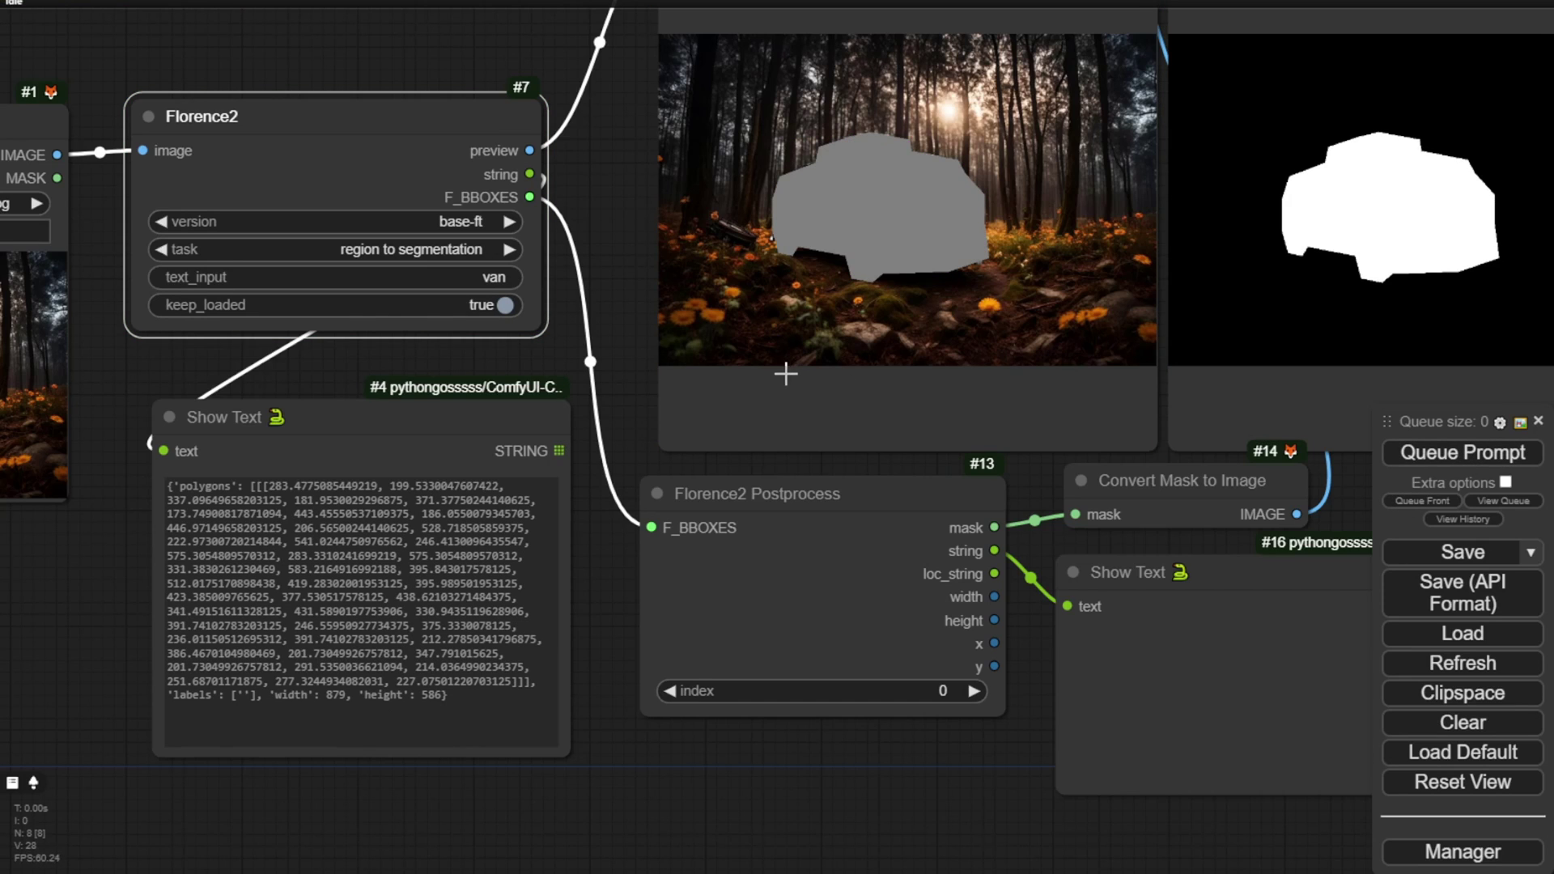
drag(688, 812, 589, 839)
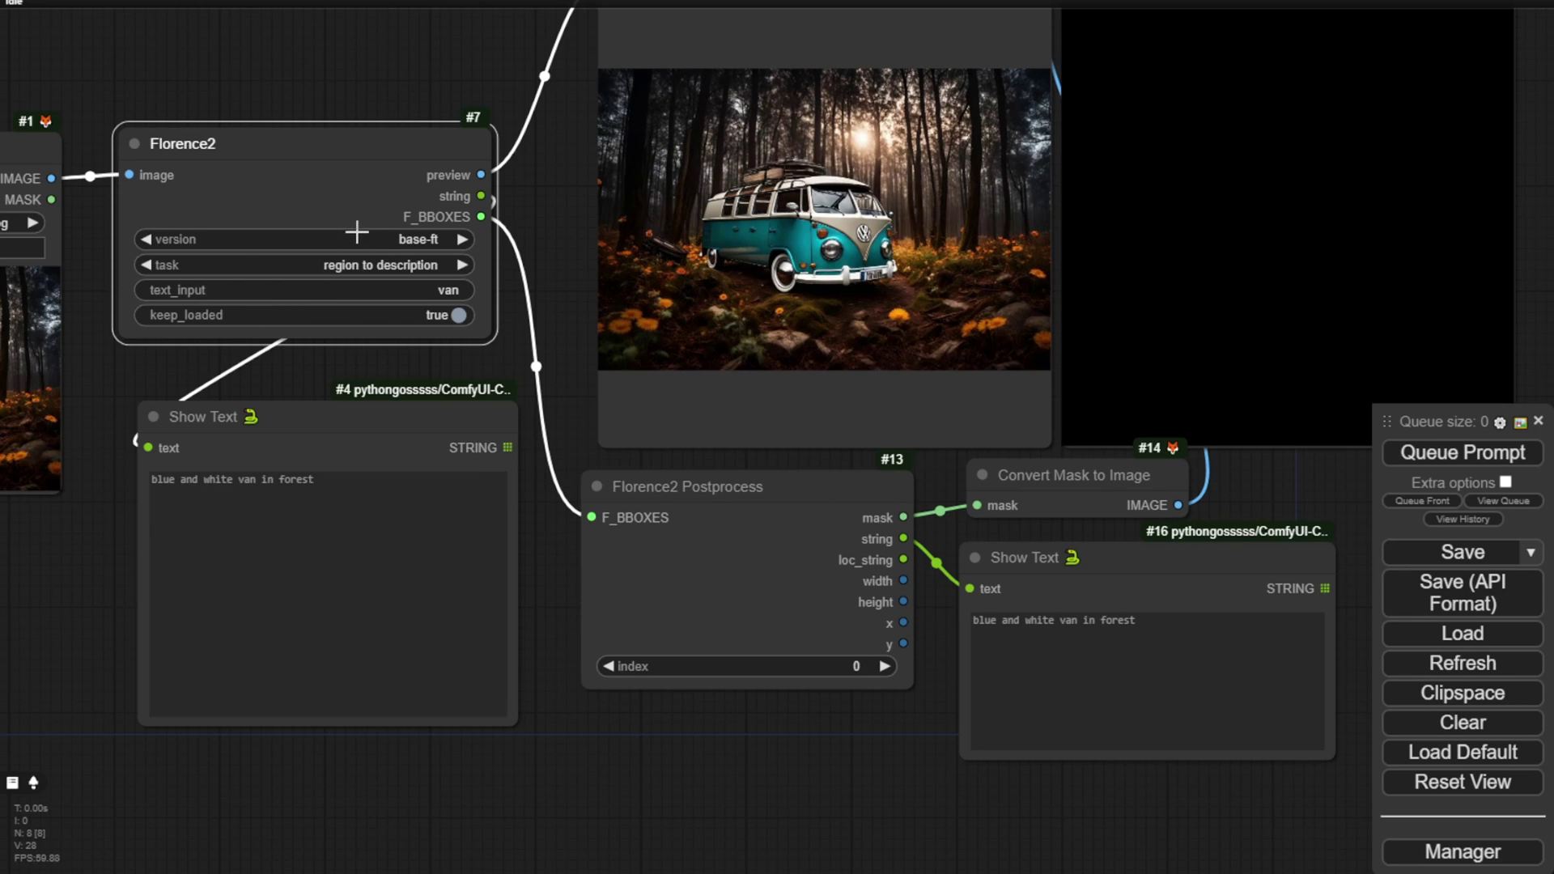
Switch the Florence2 task to more detailed caption
click(378, 264)
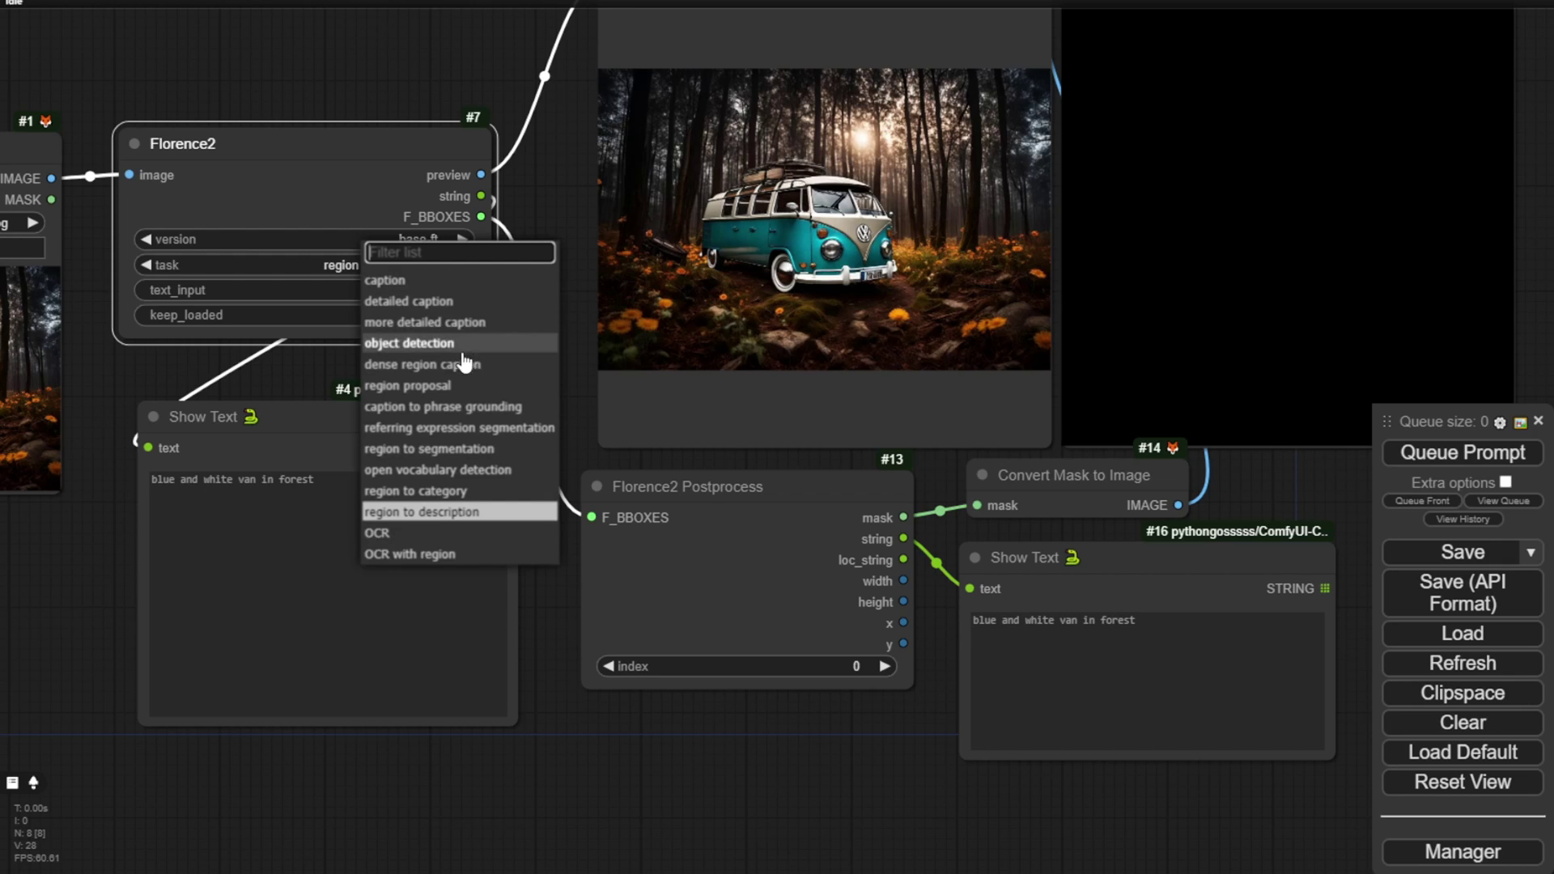
click(461, 323)
scroll(506, 313, up, 2)
scroll(295, 275, up, 1)
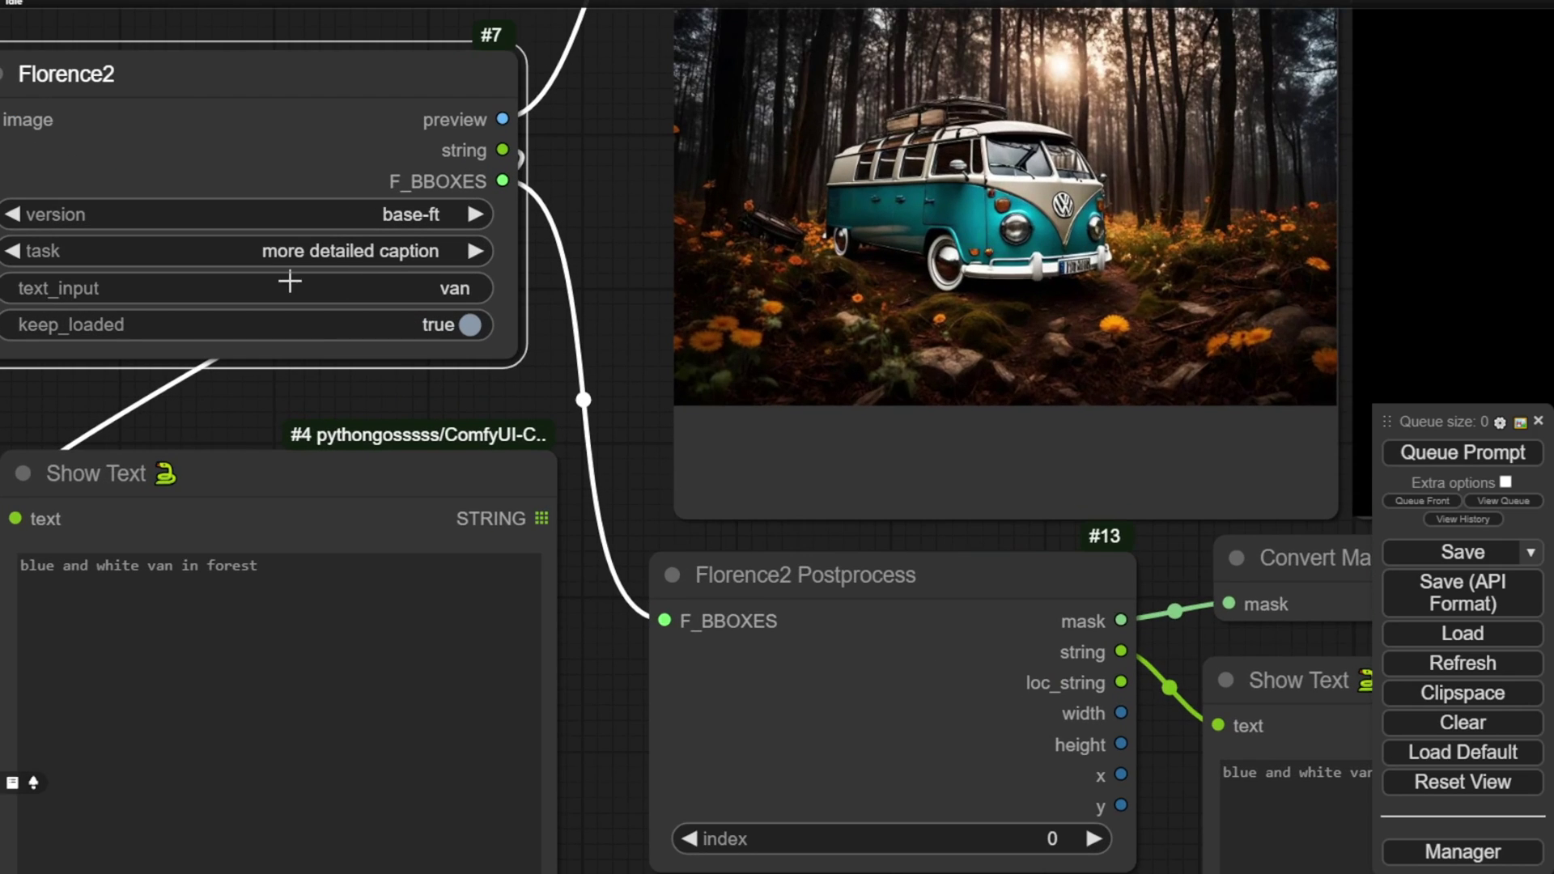
scroll(777, 454, up, 2)
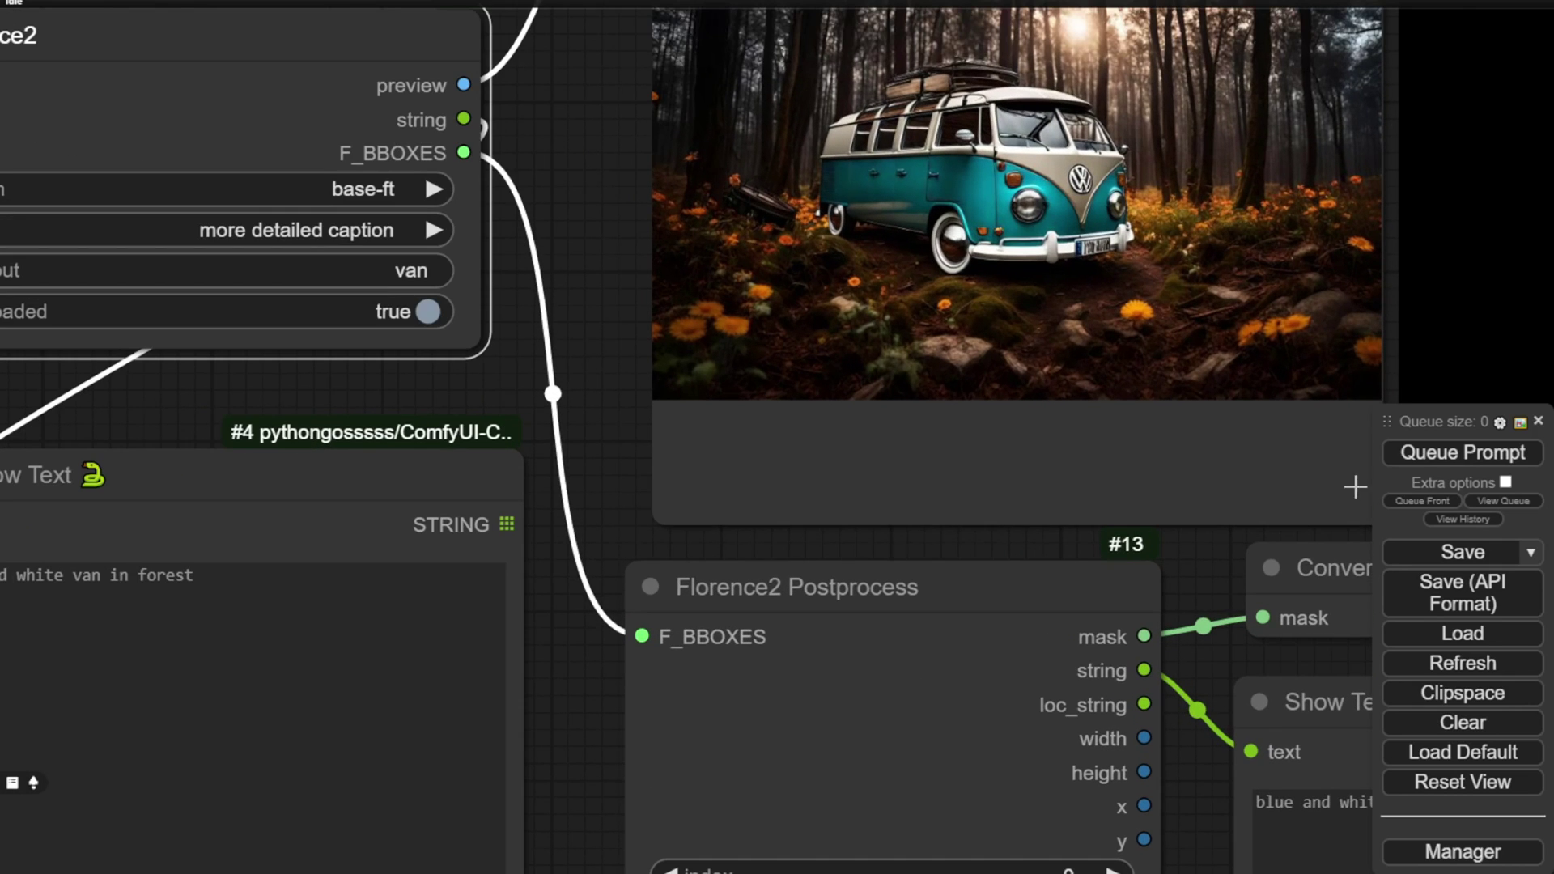
Clear the 'van' text input and run, getting a detailed caption of the blue and white van
click(372, 271)
key(BackSpace)
key(Return)
click(1419, 451)
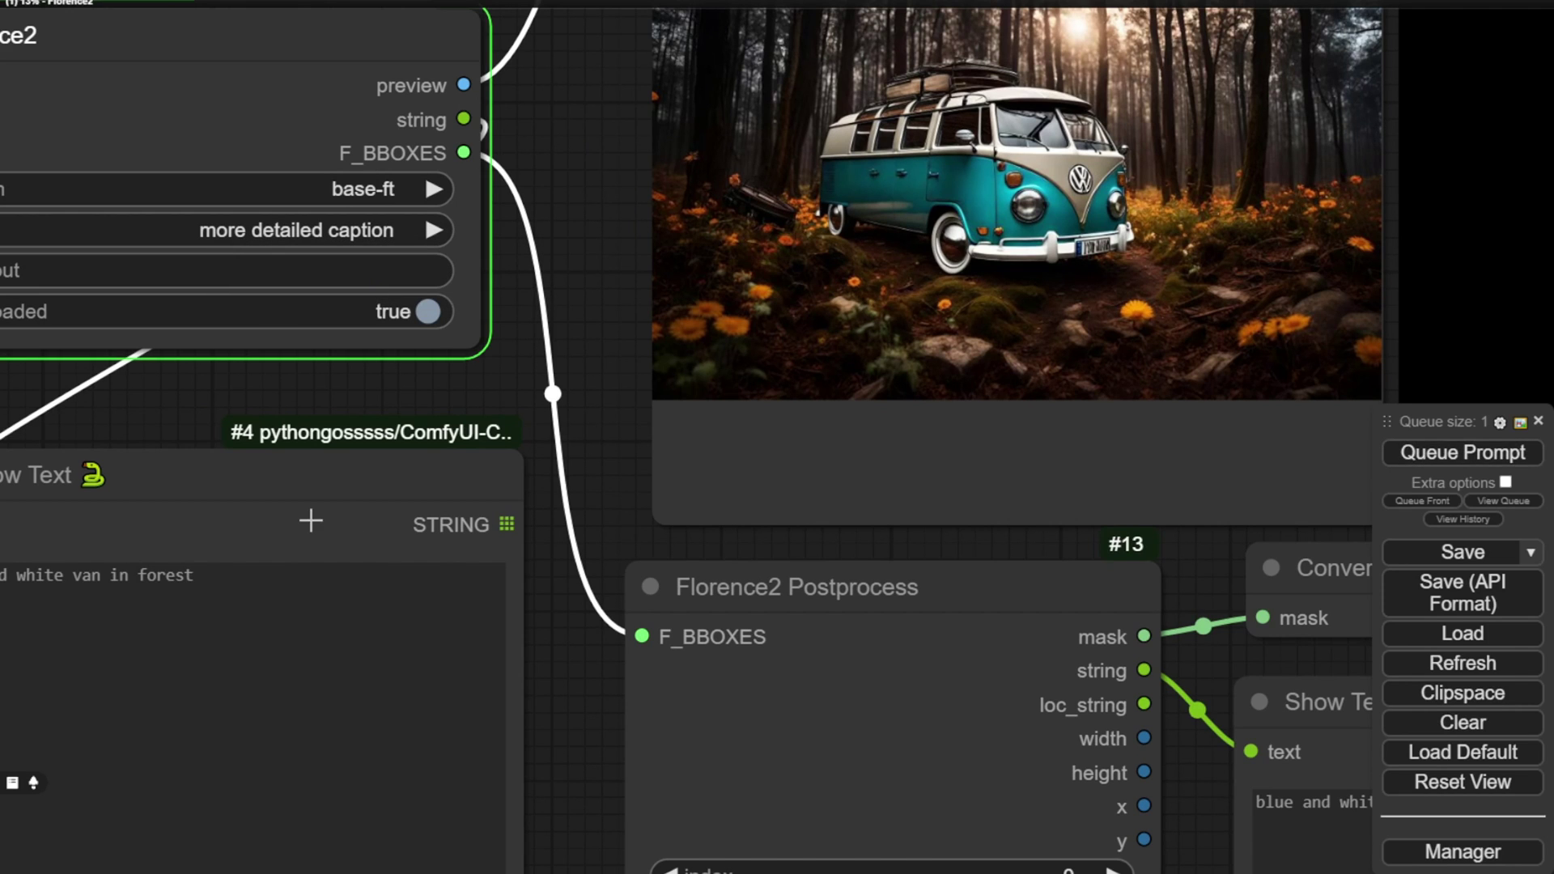
scroll(352, 511, down, 3)
drag(293, 400, 546, 314)
scroll(546, 314, up, 2)
click(625, 273)
Select dense region caption and run it on the van photo
click(775, 366)
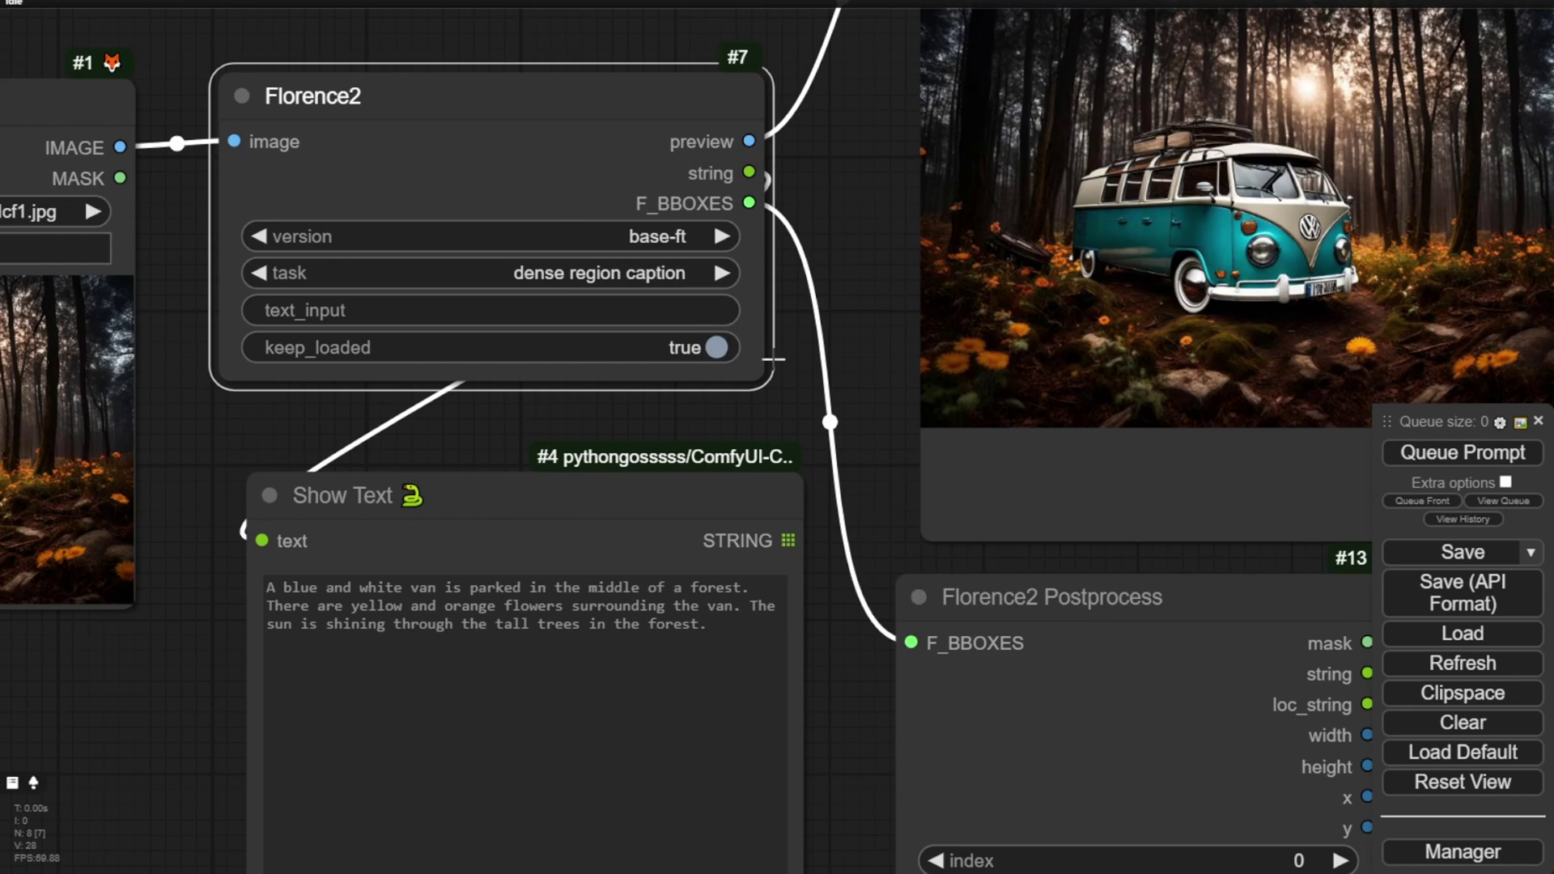
click(1423, 465)
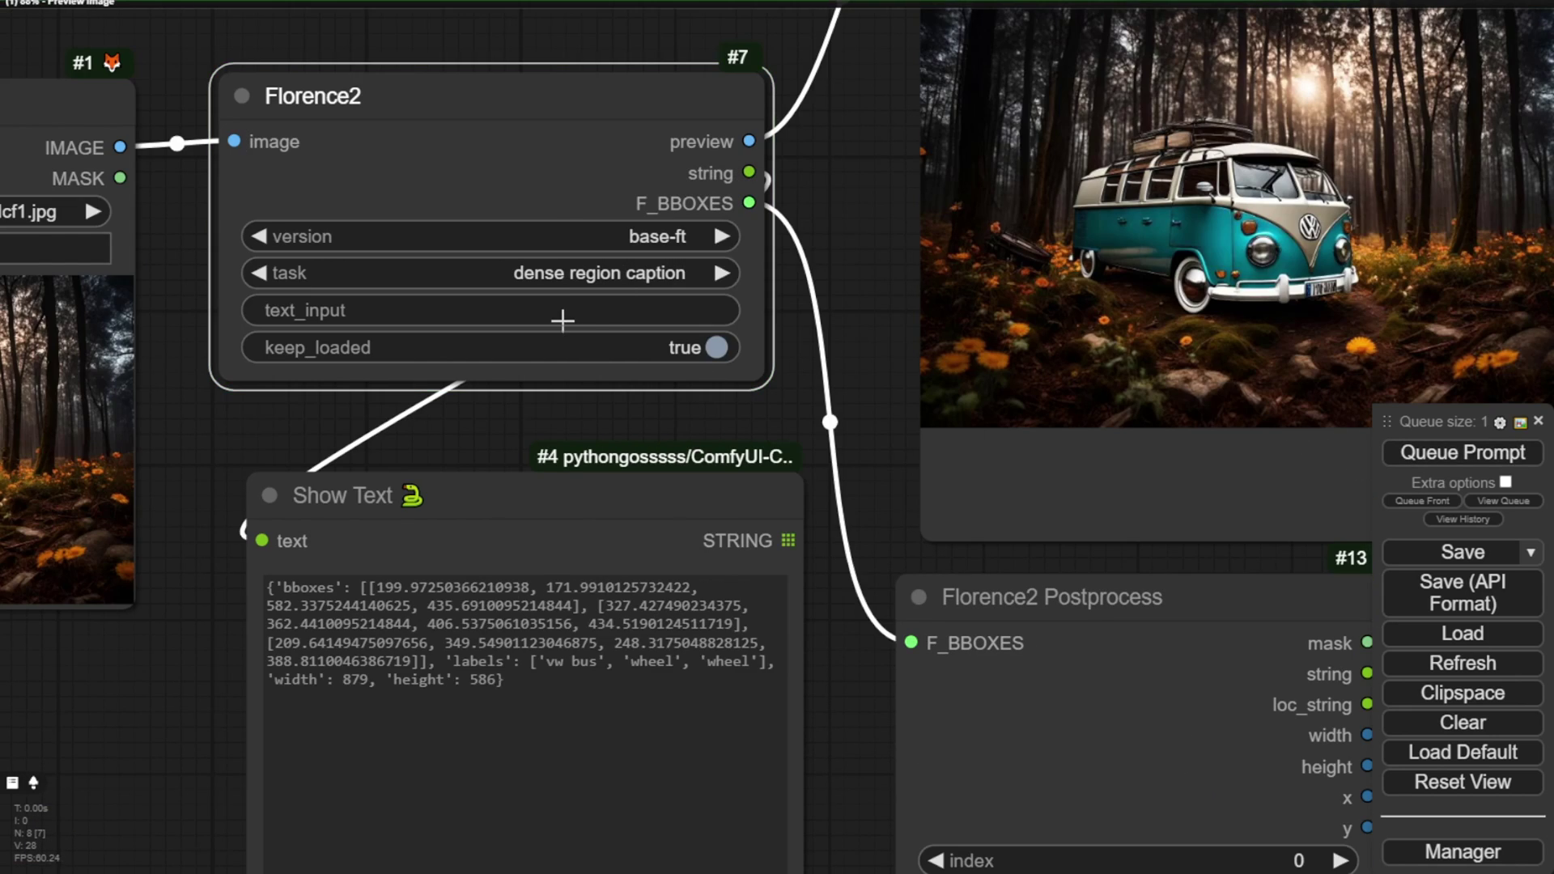
click(557, 664)
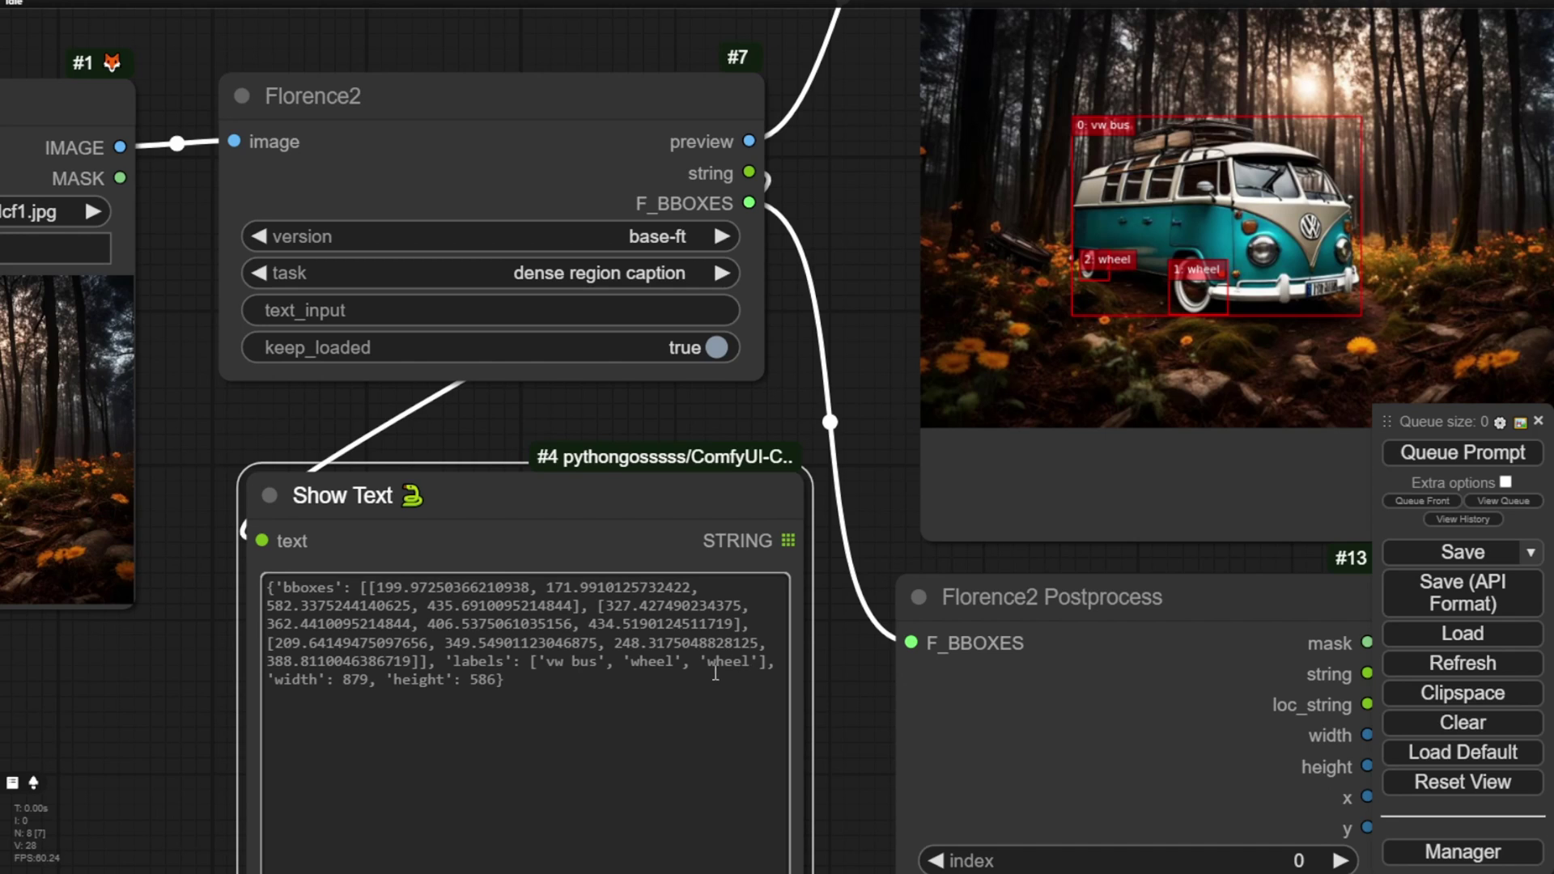
Check the 'vw bus', 'wheel', 'wheel' labels in Show Text and the mask preview
scroll(807, 712, down, 1)
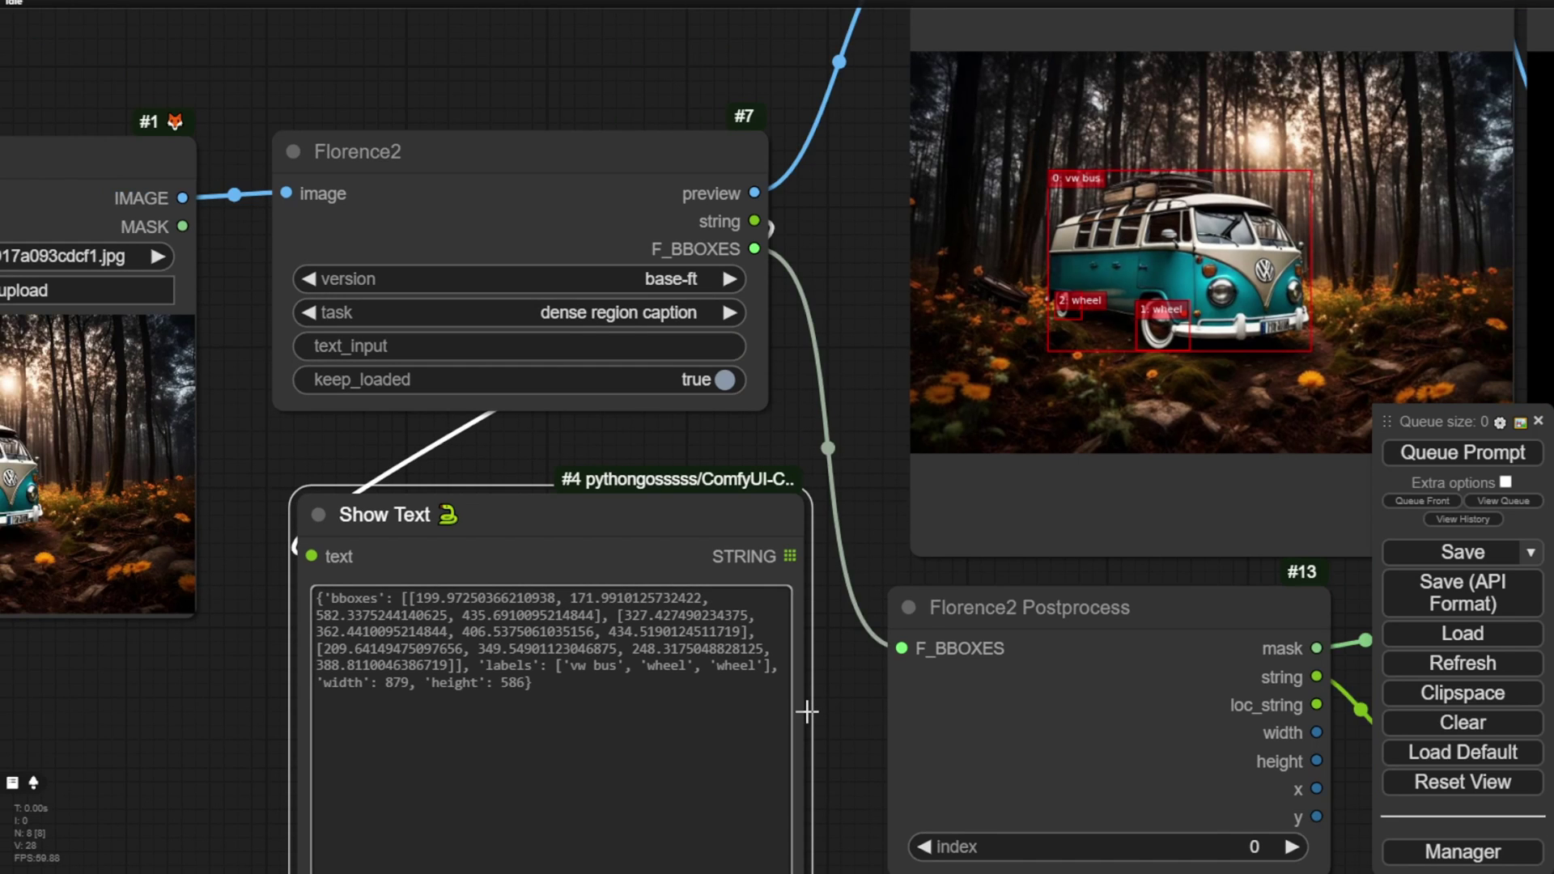
drag(840, 728, 757, 632)
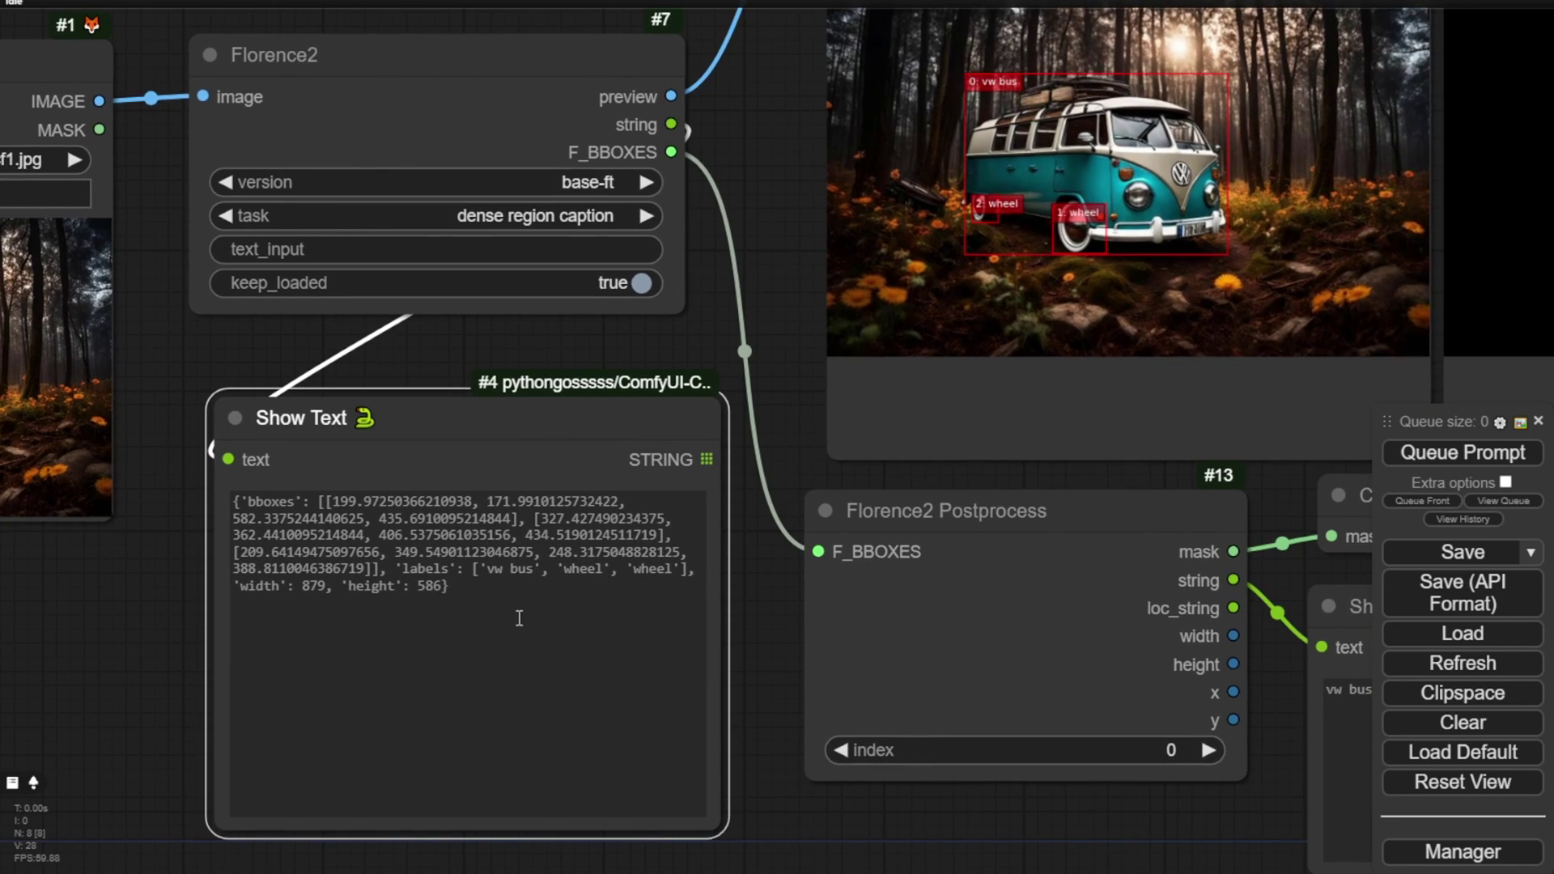
scroll(761, 578, up, 6)
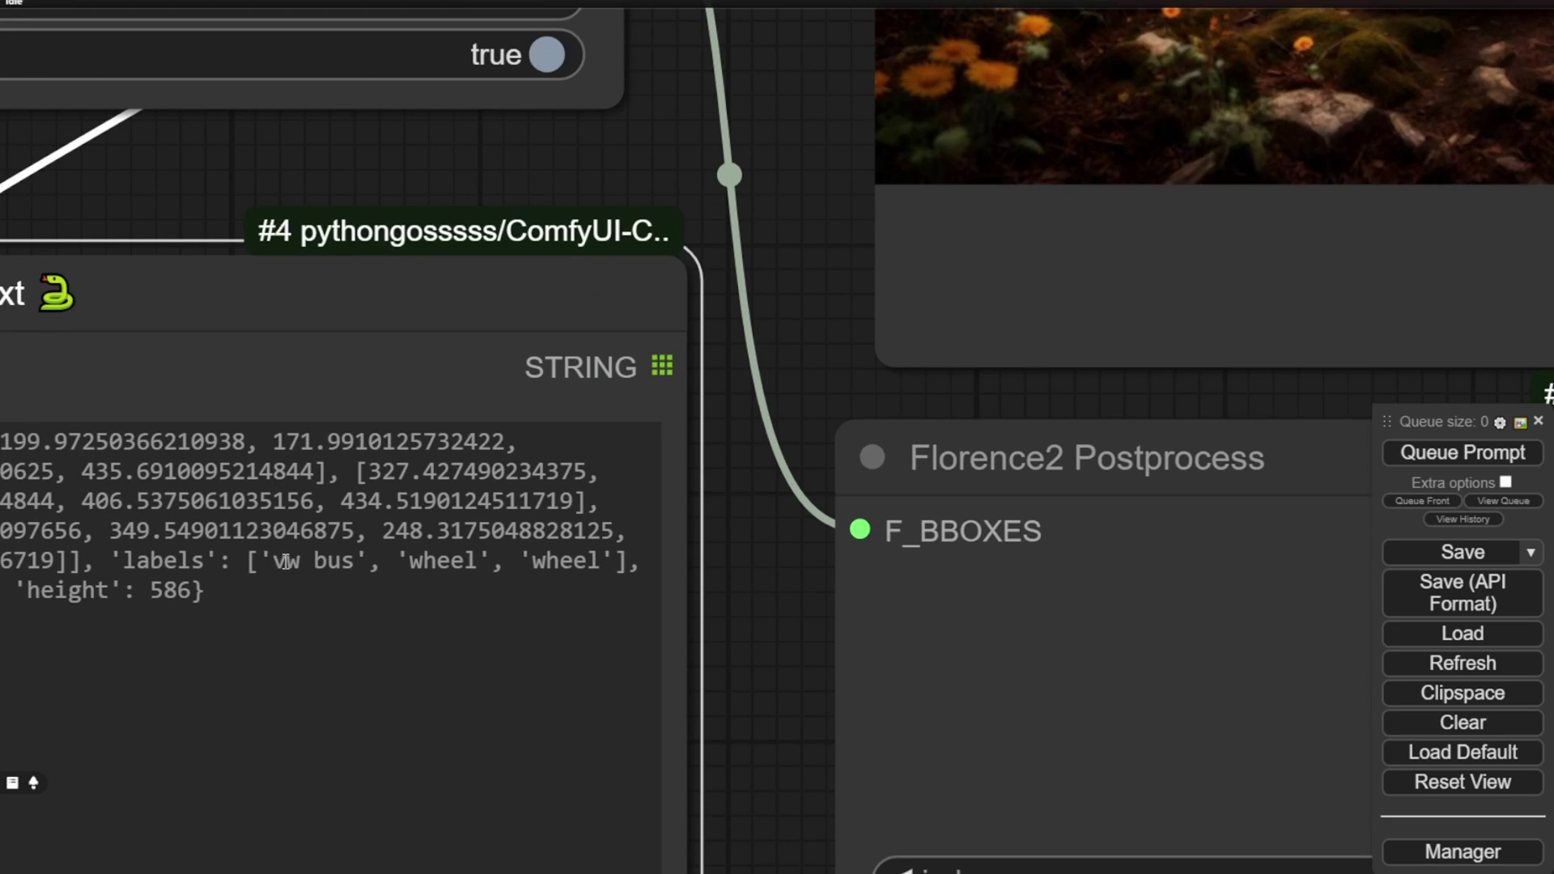
scroll(690, 611, down, 6)
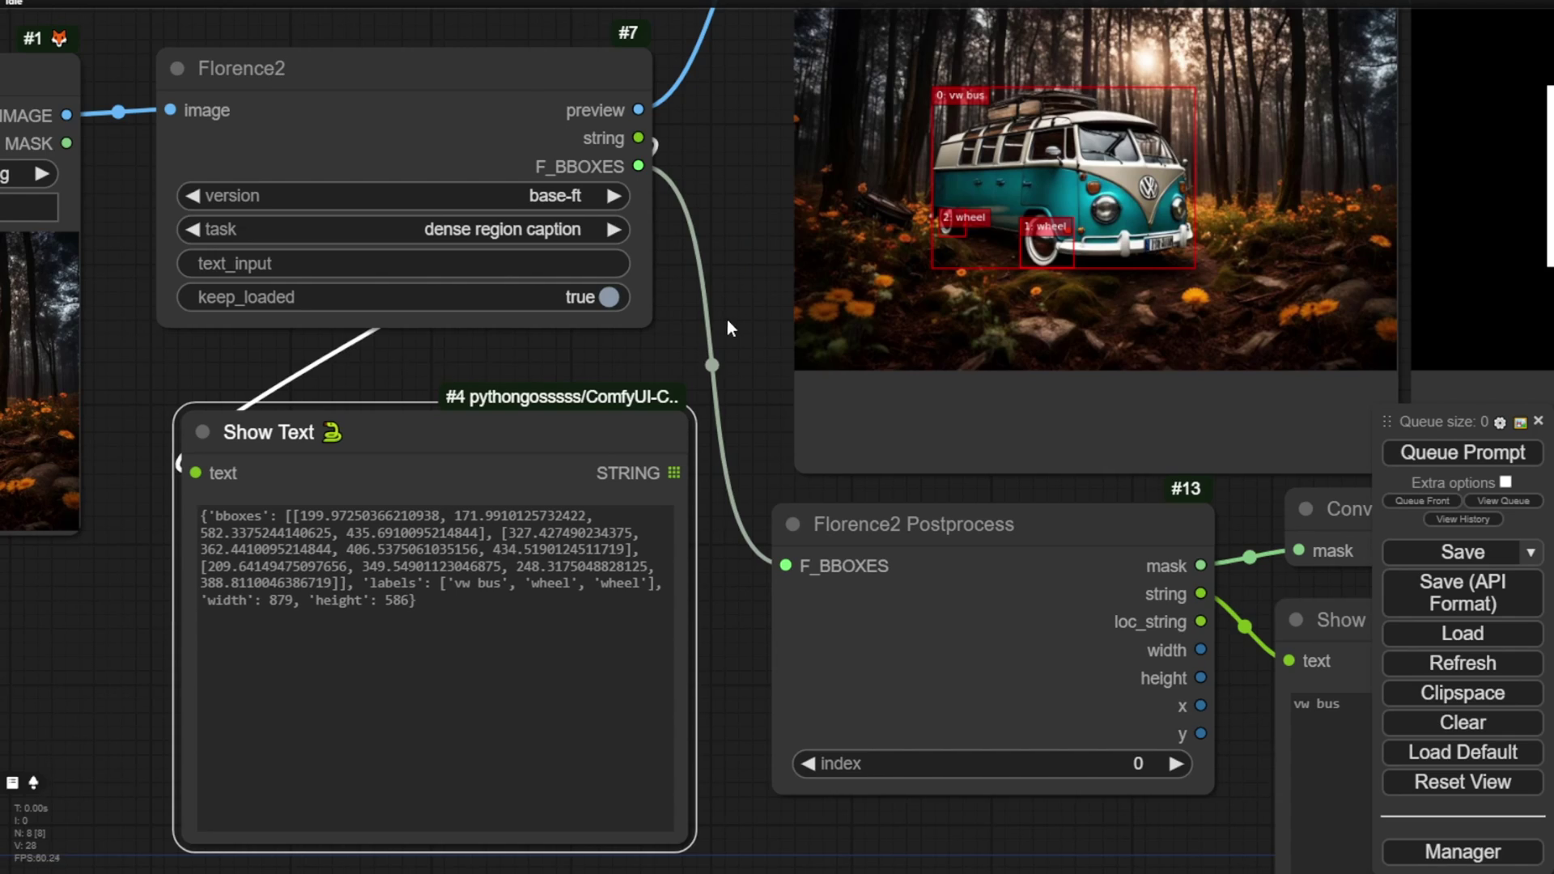
drag(727, 319, 337, 405)
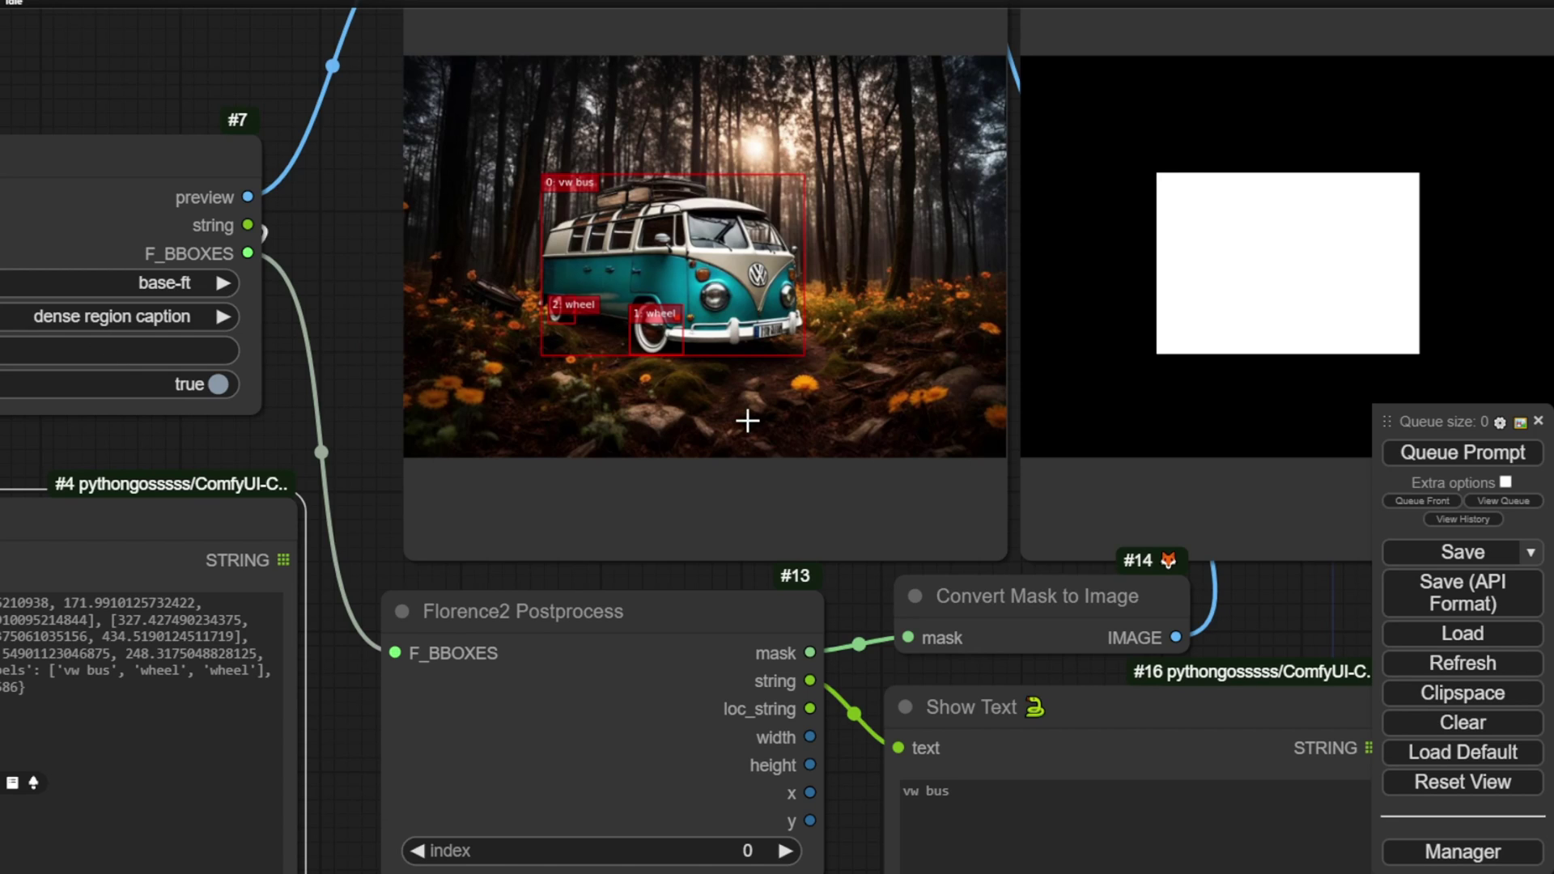
drag(344, 335, 713, 334)
click(547, 318)
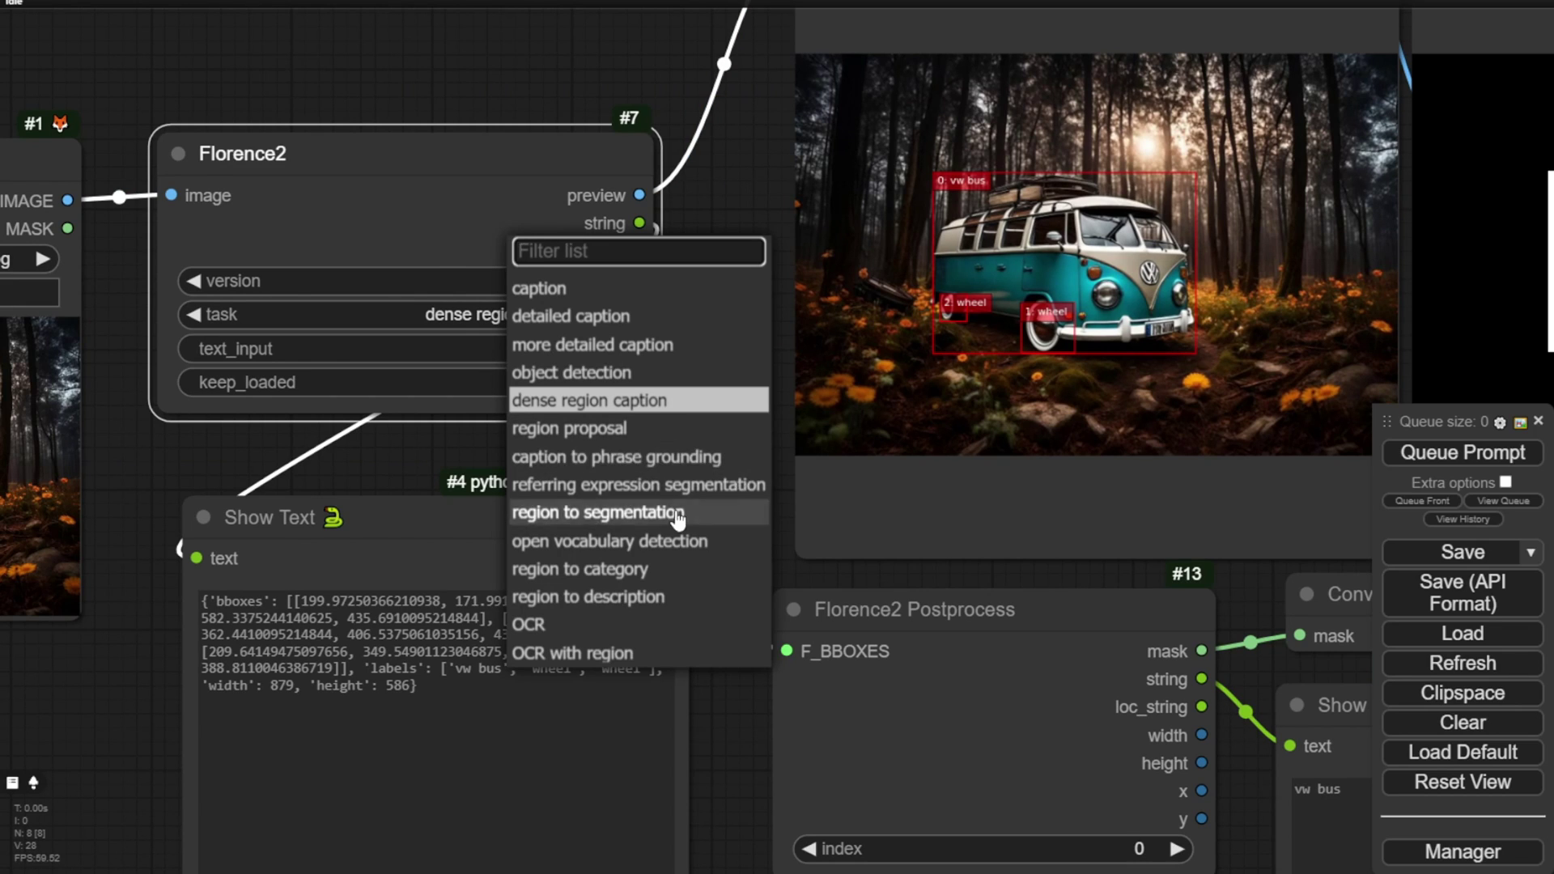
Run Florence2 with referring expression segmentation on the van, then zoom out to view the whole graph
click(703, 484)
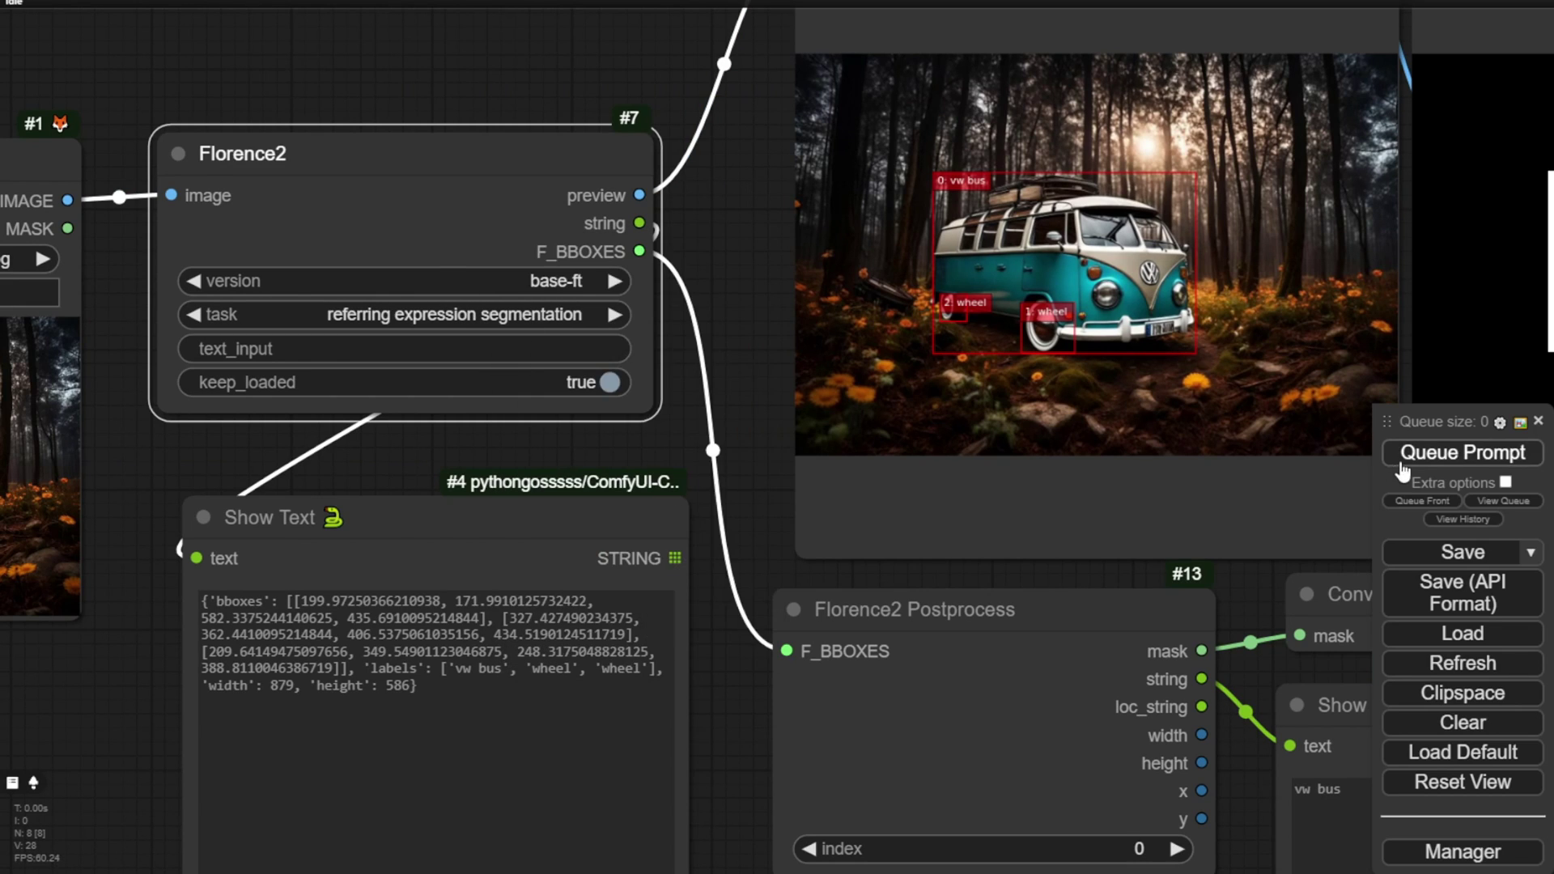
click(1425, 455)
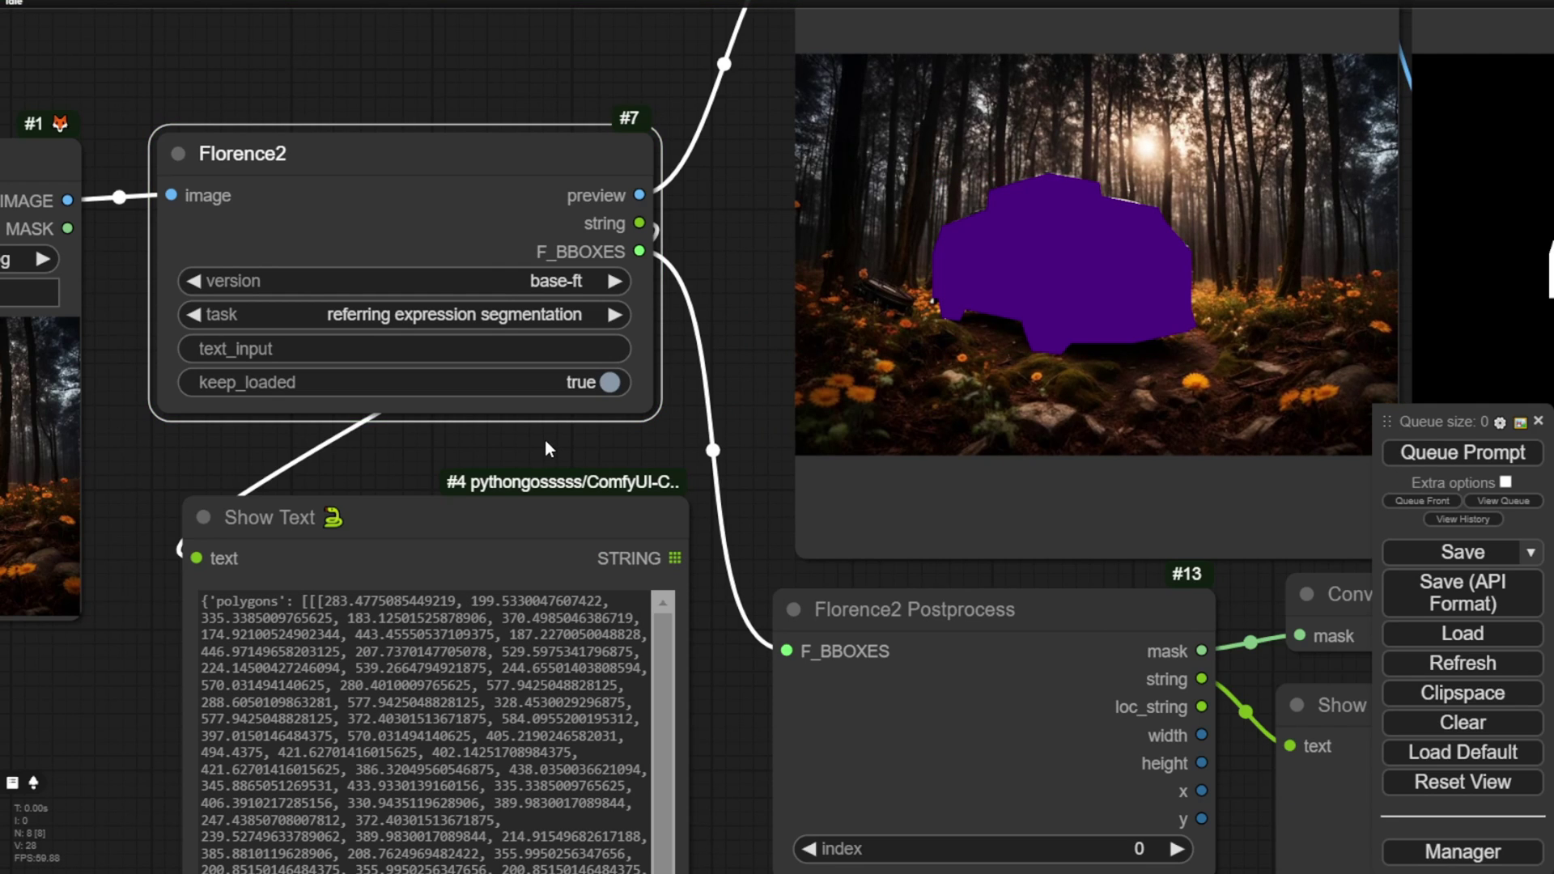
scroll(542, 449, down, 3)
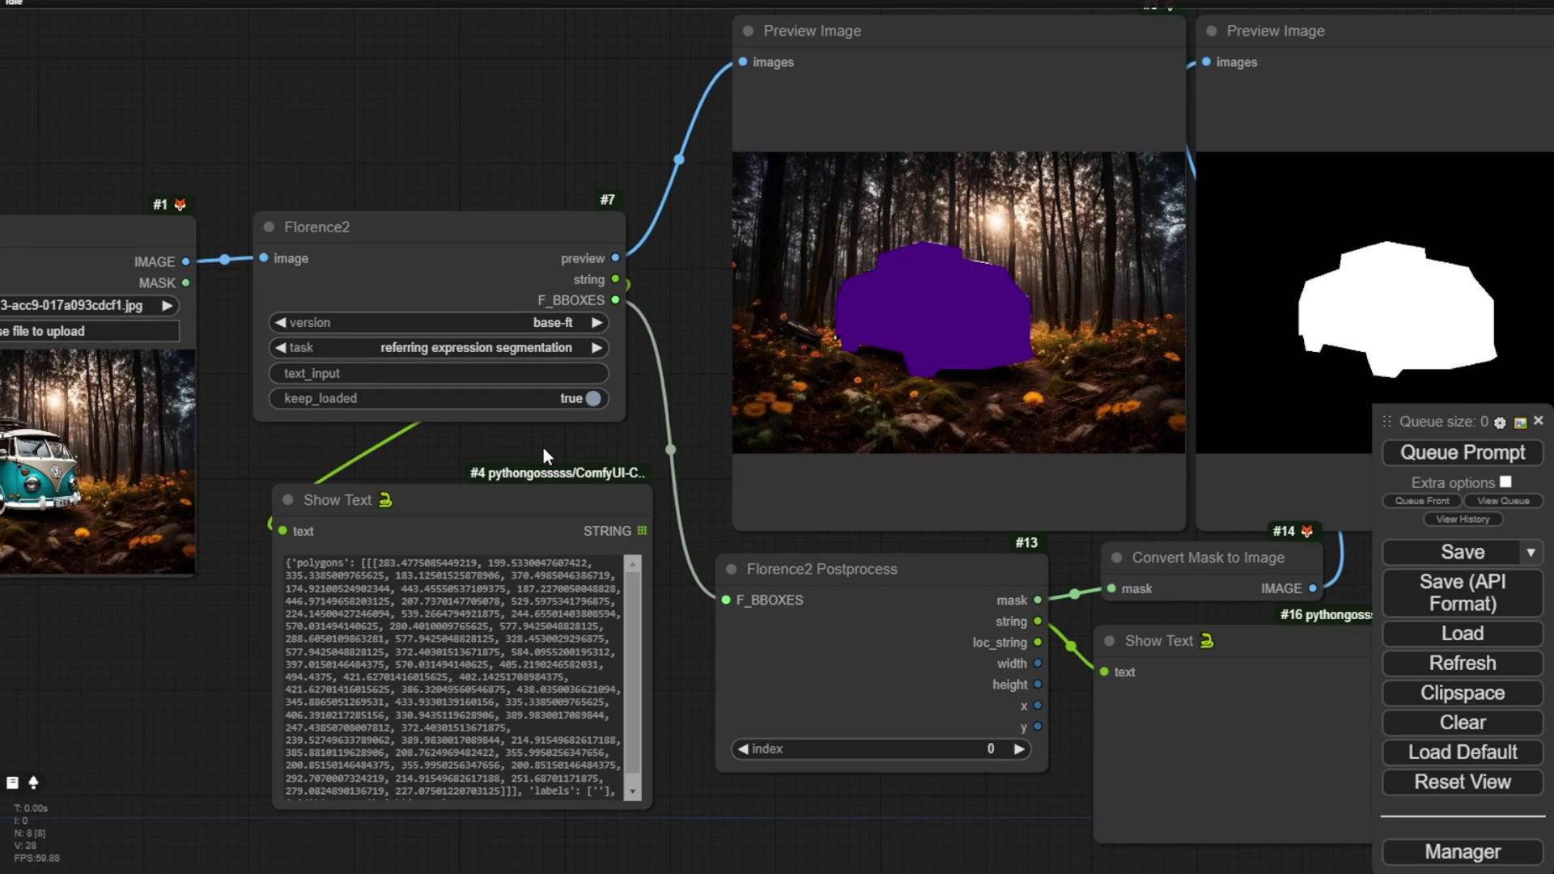
scroll(542, 449, down, 3)
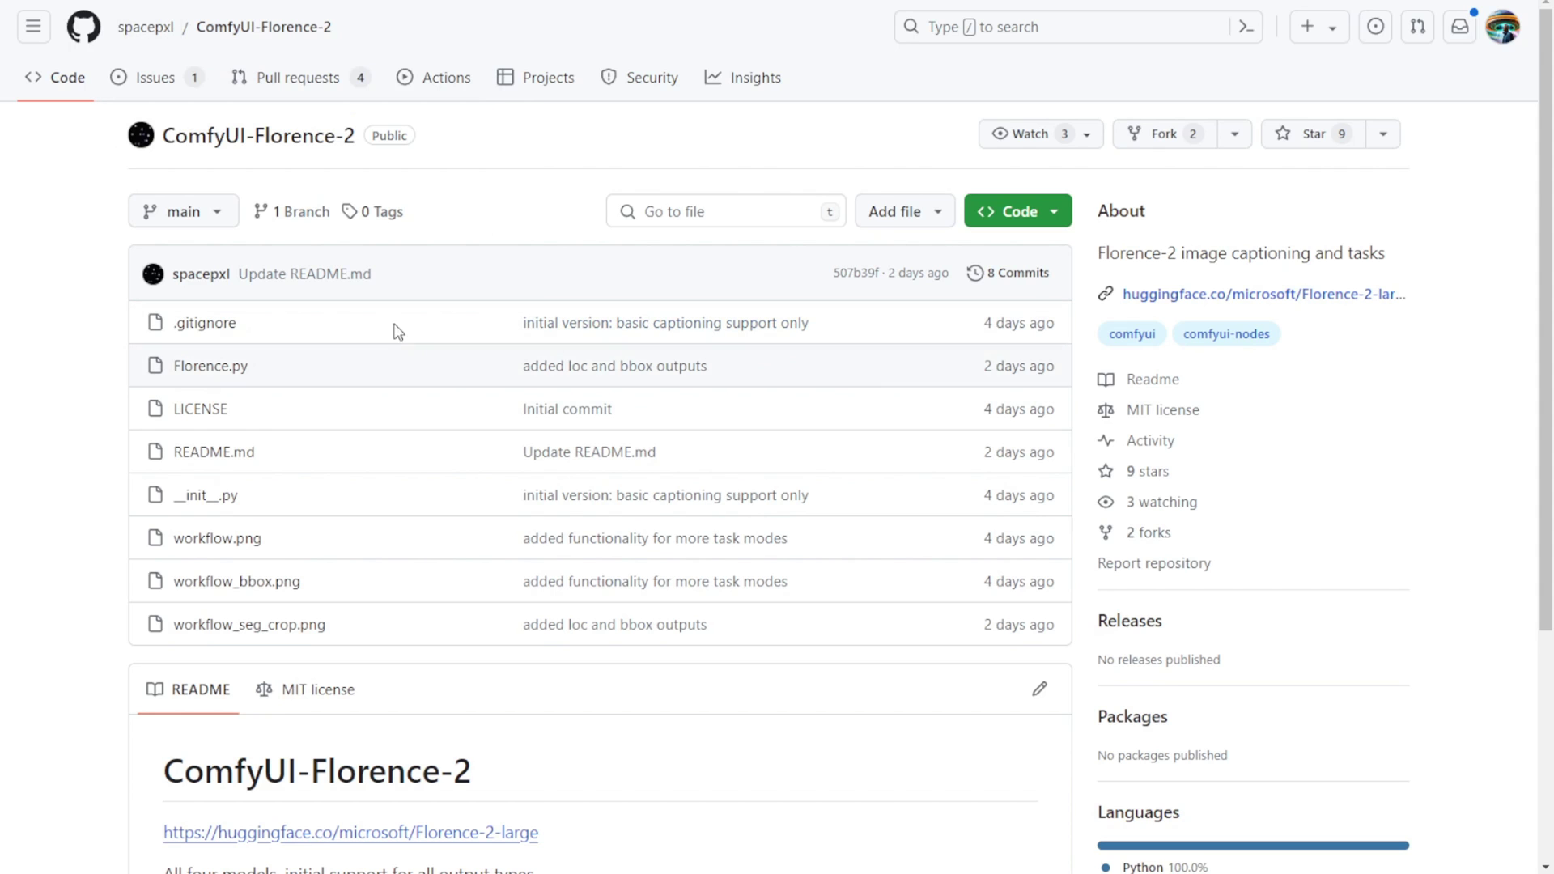
Select the ComfyUI-Florence-2 repository title on its GitHub page
drag(364, 140, 170, 152)
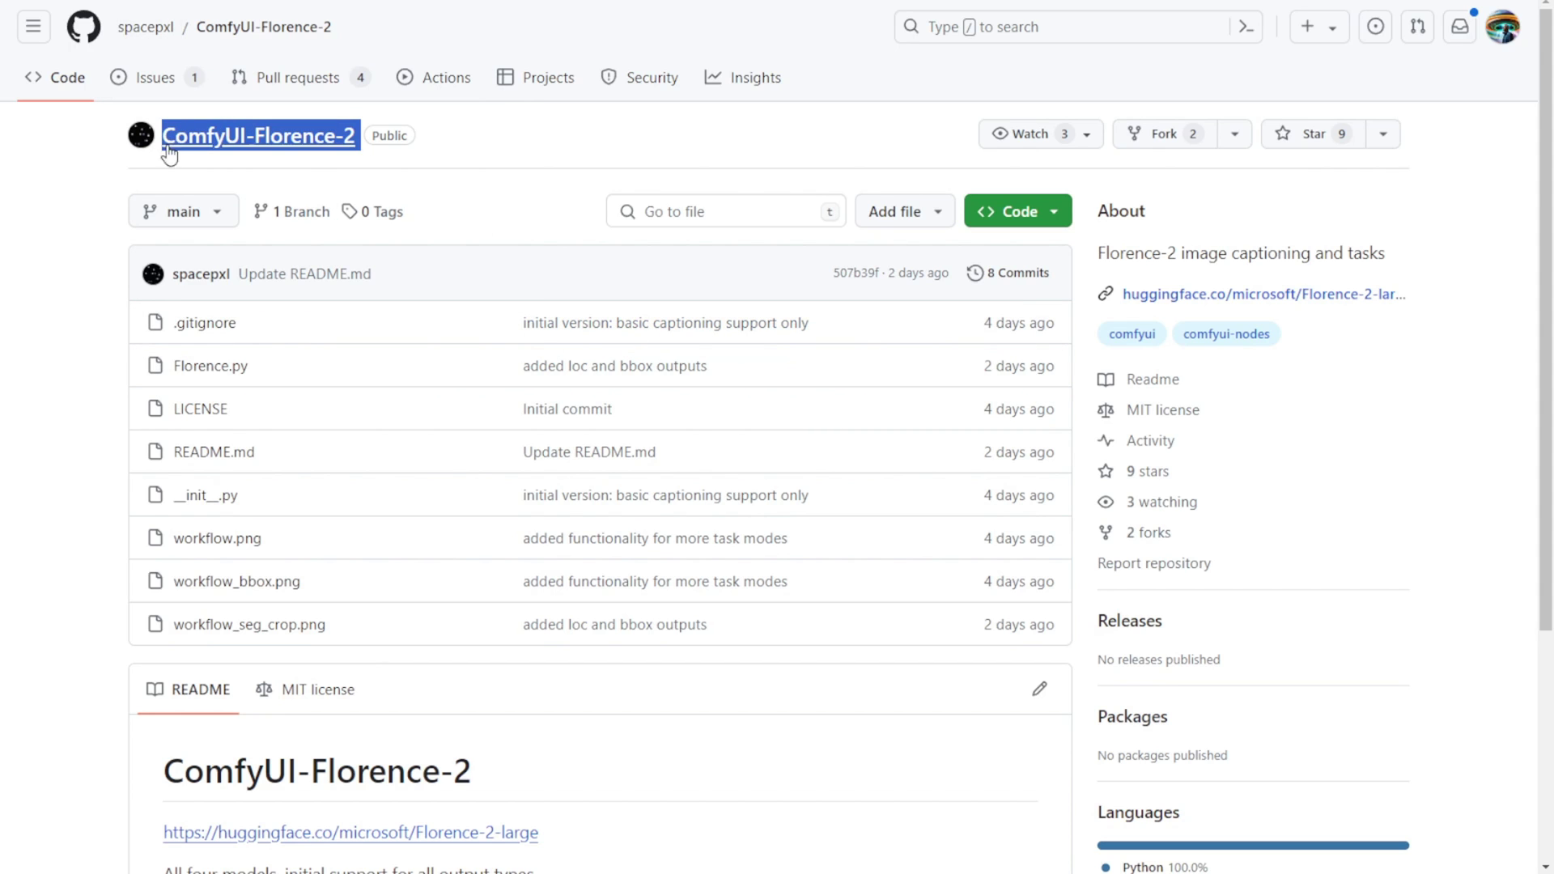